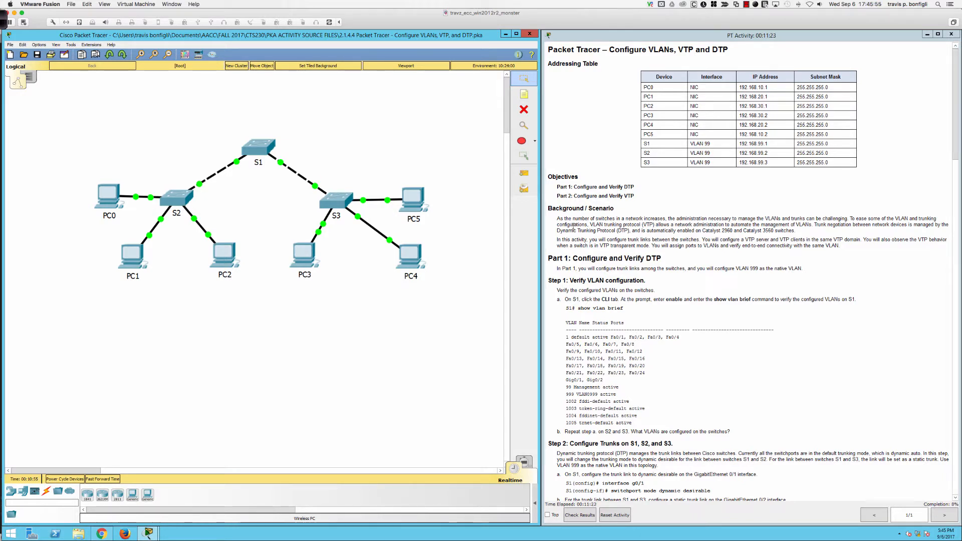
Step: Open S1's device window, resize it beside the topology, and switch to its CLI
{"action": "scroll", "coordinate": [573, 228], "scroll_direction": "down", "scroll_amount": 4}
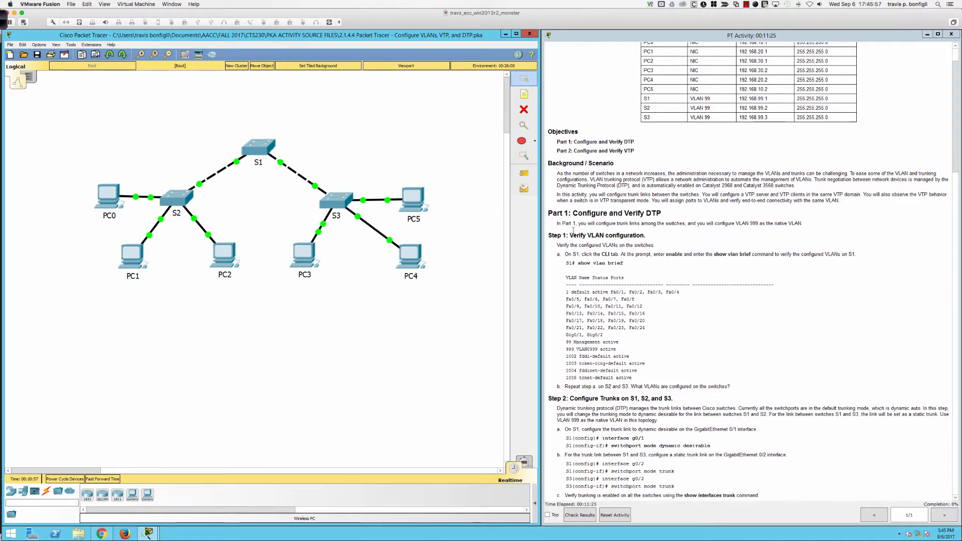
{"action": "scroll", "coordinate": [573, 230], "scroll_direction": "down", "scroll_amount": 2}
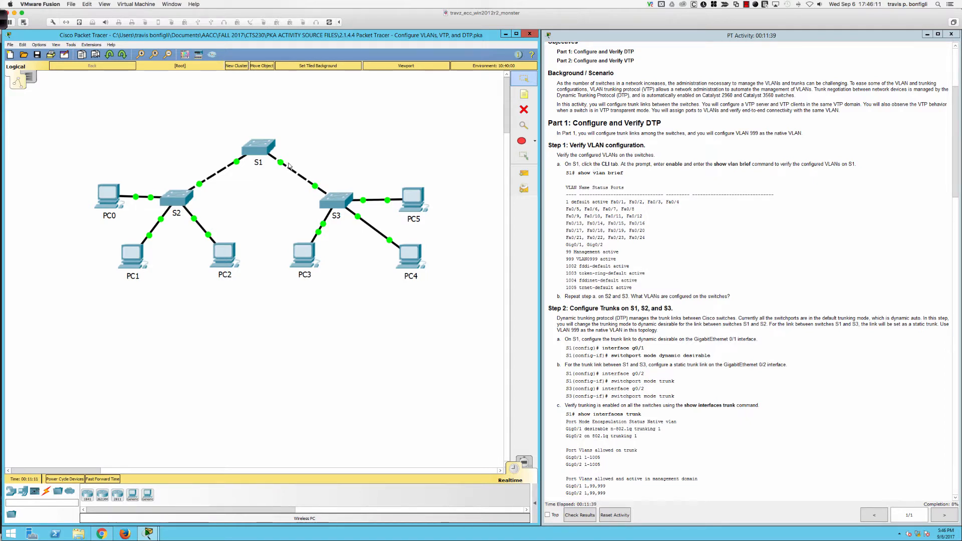
{"action": "left_click", "coordinate": [261, 152]}
{"action": "left_click_drag", "start_coordinate": [469, 170], "coordinate": [227, 30]}
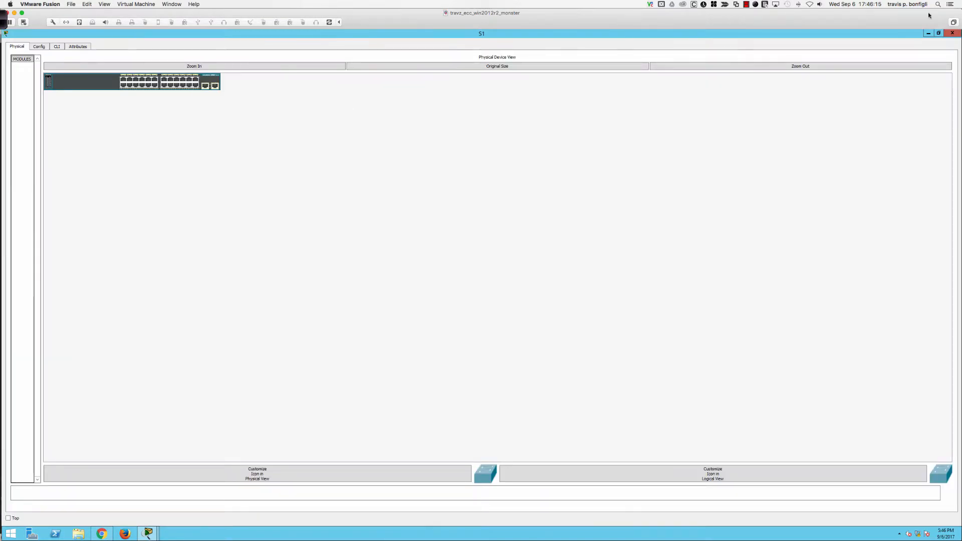
{"action": "left_click", "coordinate": [940, 33]}
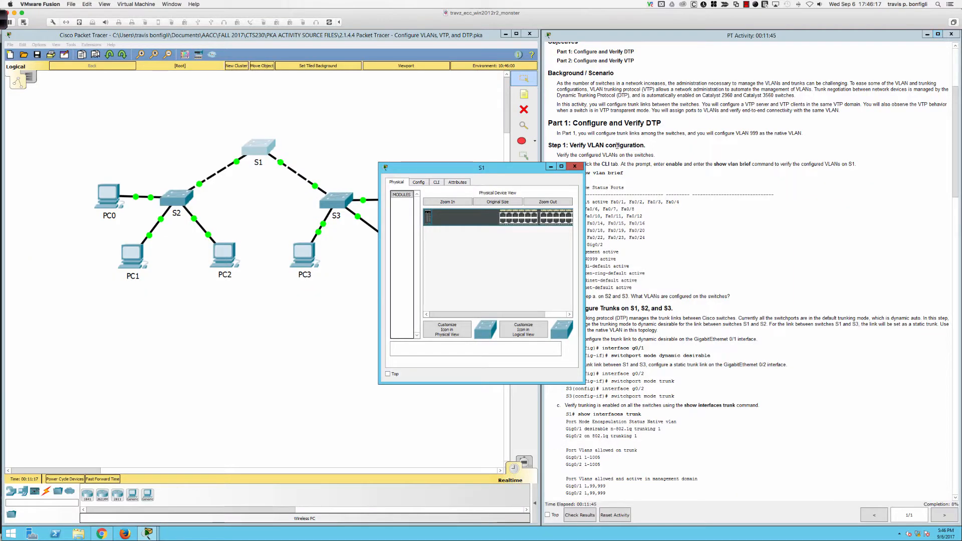
{"action": "left_click_drag", "start_coordinate": [533, 170], "coordinate": [188, 59]}
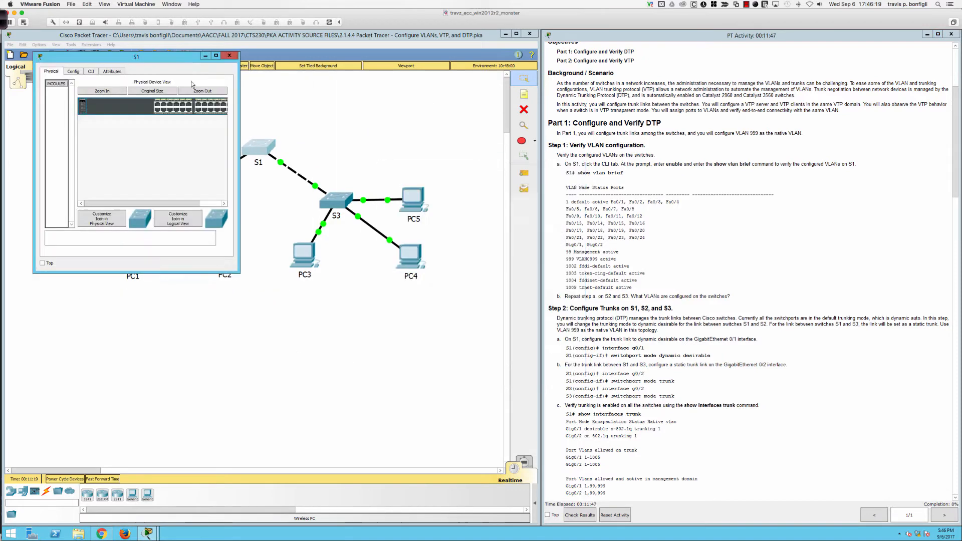
{"action": "left_click_drag", "start_coordinate": [239, 273], "coordinate": [544, 481]}
{"action": "left_click", "coordinate": [90, 71]}
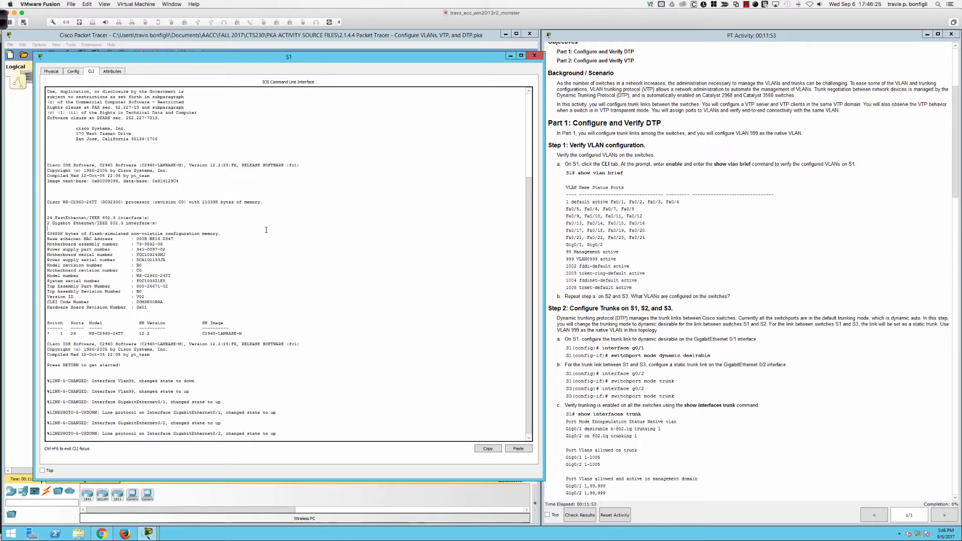
Step: Enter privileged mode on S1, run sh vlan bri, and highlight the VLAN 999 line
{"action": "key", "text": "Return"}
{"action": "key", "text": "Return"}
{"action": "key", "text": "Return"}
{"action": "key", "text": "Return"}
{"action": "key", "text": "Return"}
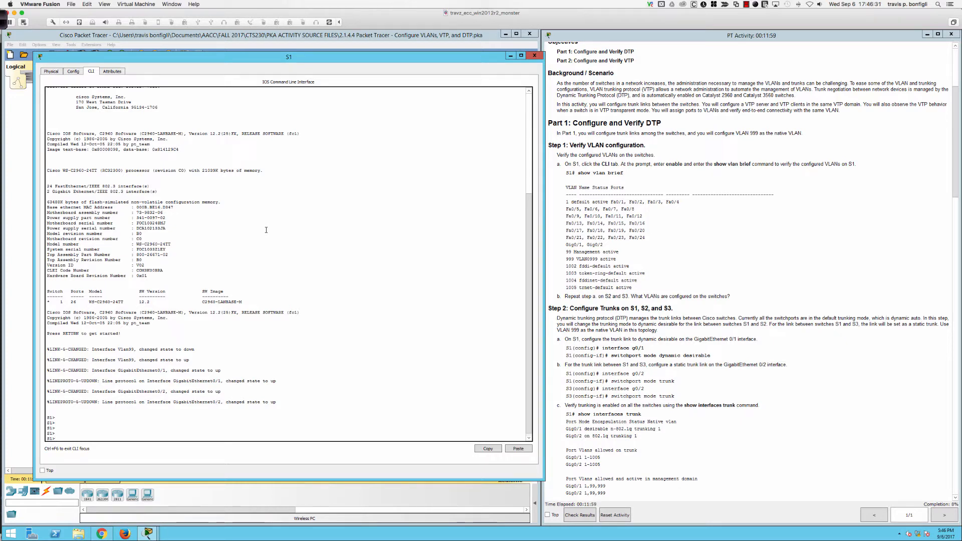
{"action": "key", "text": "Return"}
{"action": "key", "text": "Return"}
{"action": "key", "text": "Return"}
{"action": "type", "text": "en"}
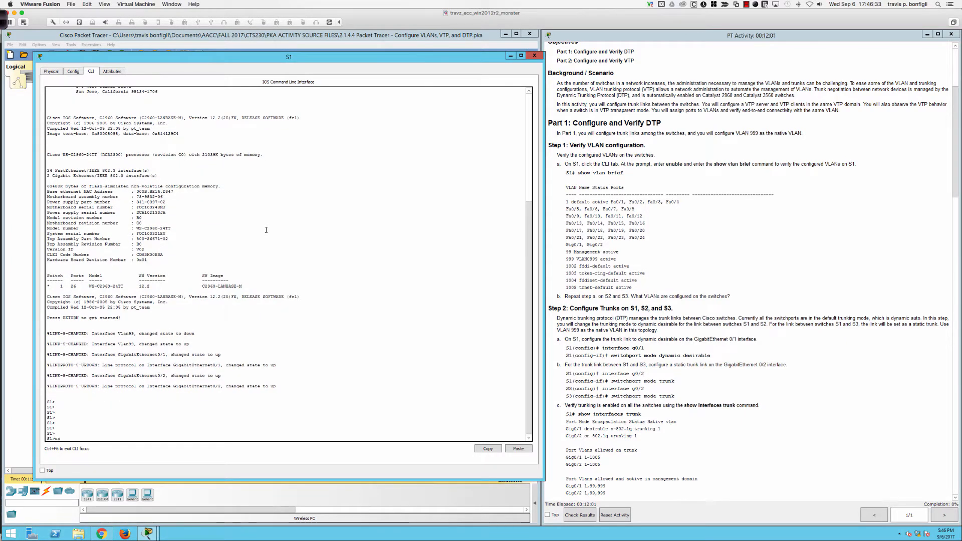
{"action": "key", "text": "Tab"}
{"action": "key", "text": "Return"}
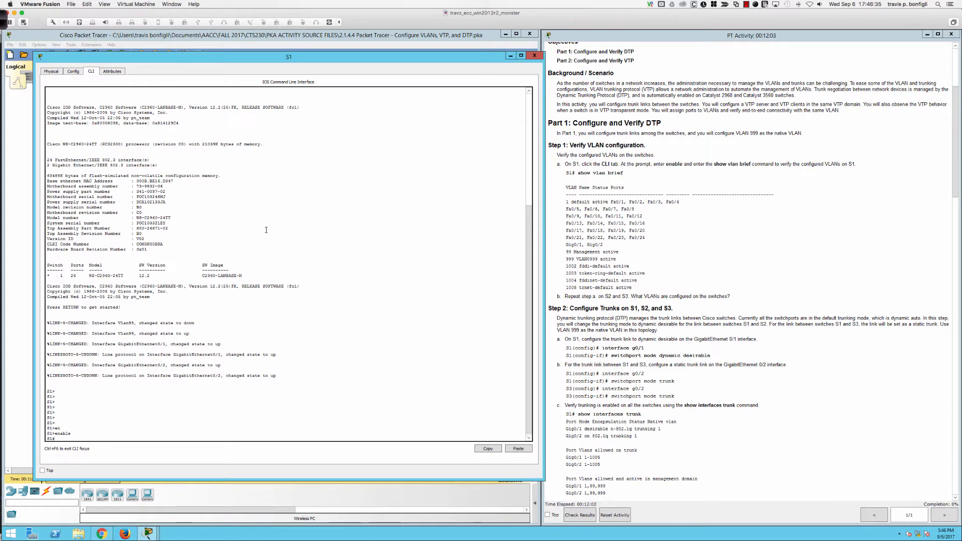
{"action": "type", "text": "sh vlan bri"}
{"action": "key", "text": "Return"}
{"action": "key", "text": "Return"}
{"action": "key", "text": "Return"}
{"action": "key", "text": "Return"}
{"action": "key", "text": "Return"}
{"action": "key", "text": "Return"}
{"action": "key", "text": "Return"}
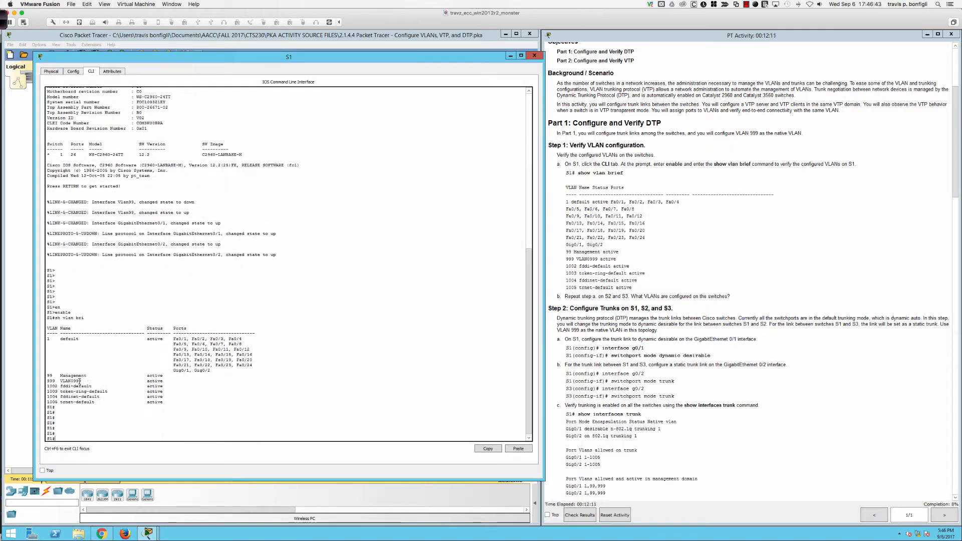
{"action": "left_click_drag", "start_coordinate": [79, 381], "coordinate": [48, 381]}
{"action": "left_click_drag", "start_coordinate": [389, 57], "coordinate": [384, 98]}
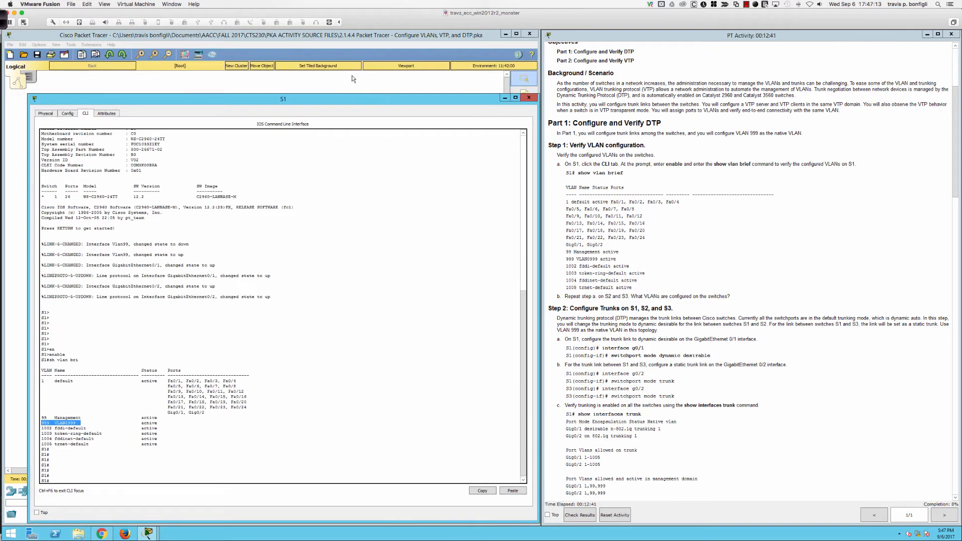
Step: Open S2's console snapped to the left half, and open S3's CLI in an enlarged window
{"action": "left_click", "coordinate": [352, 76]}
{"action": "left_click", "coordinate": [180, 200]}
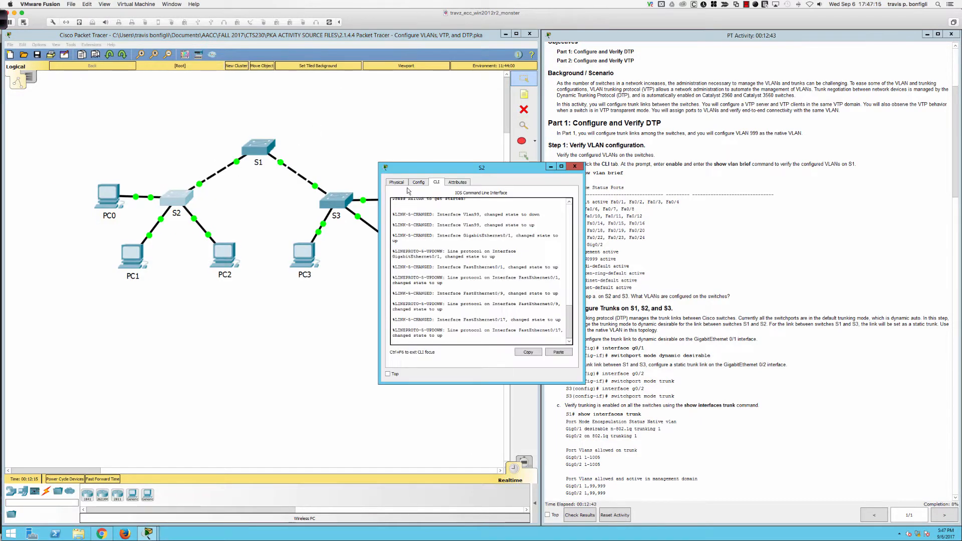
{"action": "left_click_drag", "start_coordinate": [412, 168], "coordinate": [1, 82]}
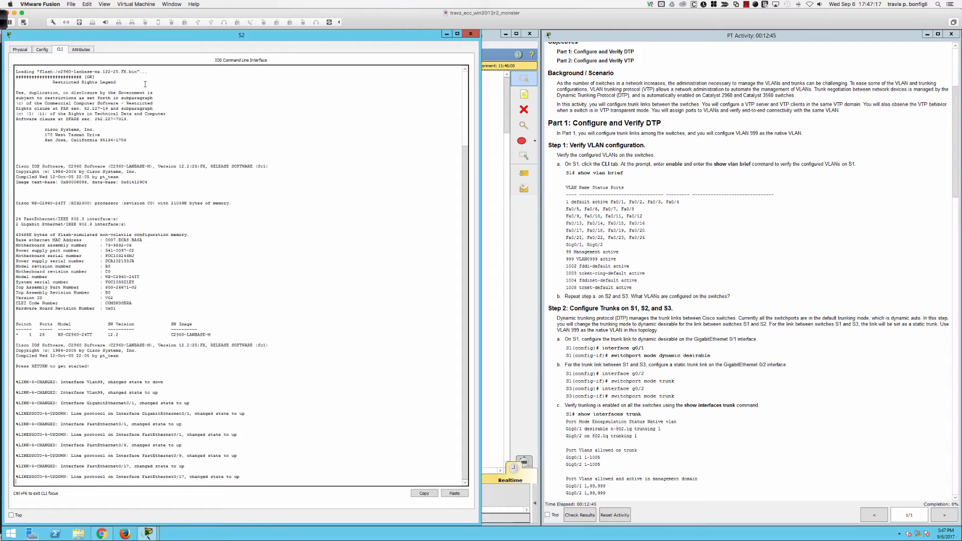
{"action": "left_click", "coordinate": [507, 195]}
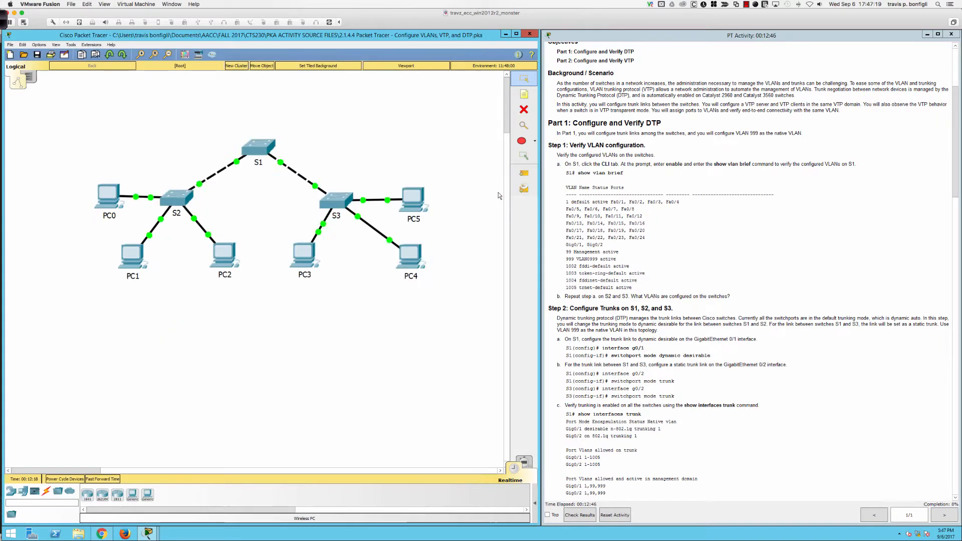
{"action": "left_click", "coordinate": [337, 202]}
{"action": "left_click", "coordinate": [436, 182]}
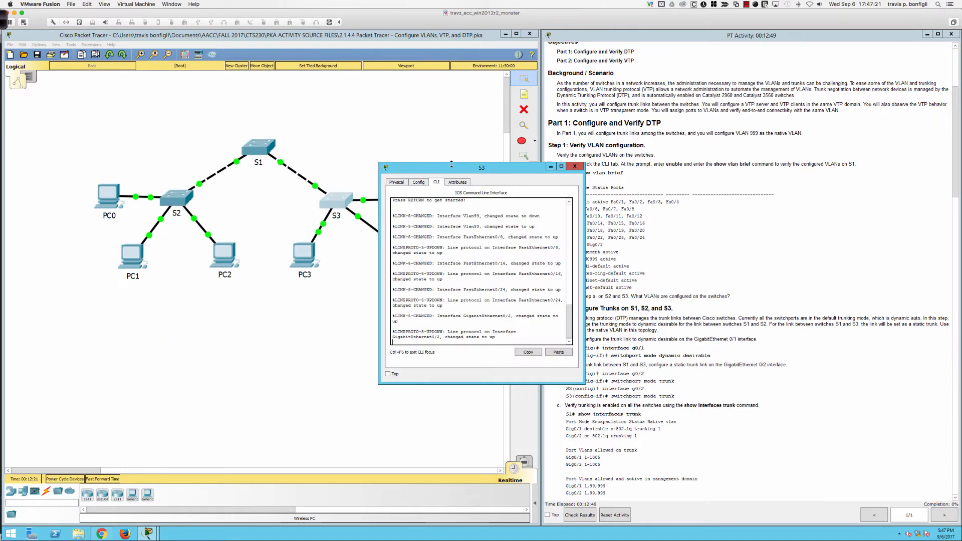
{"action": "left_click_drag", "start_coordinate": [446, 167], "coordinate": [77, 62]}
{"action": "left_click_drag", "start_coordinate": [215, 279], "coordinate": [507, 509]}
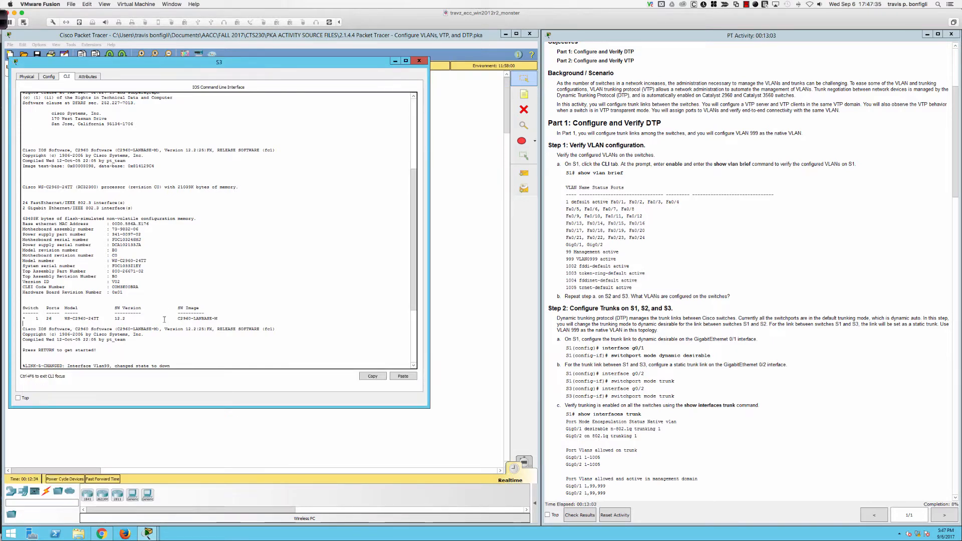
Step: On S3, enter privileged mode and run sh vlan brief, listing VLANs 1, 99 and 999
{"action": "key", "text": "Return"}
{"action": "key", "text": "Return"}
{"action": "key", "text": "Return"}
{"action": "key", "text": "Return"}
{"action": "key", "text": "Return"}
{"action": "type", "text": "e"}
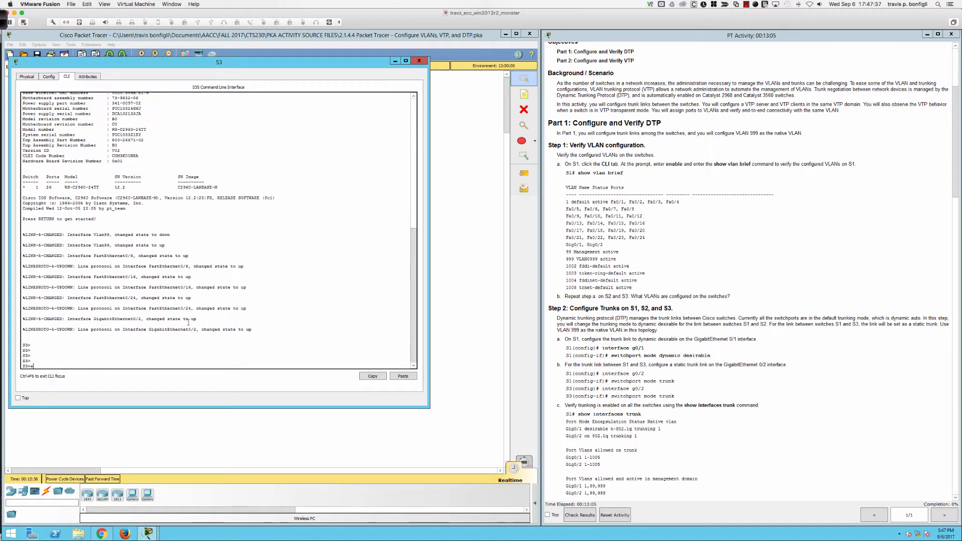
{"action": "type", "text": "n"}
{"action": "key", "text": "Return"}
{"action": "type", "text": "sh vlan b"}
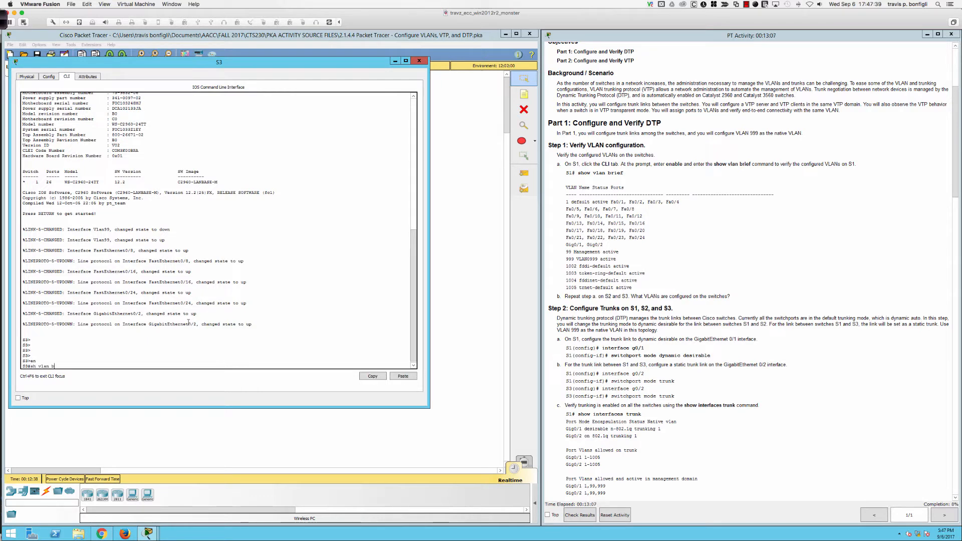
{"action": "type", "text": "rief"}
{"action": "key", "text": "Return"}
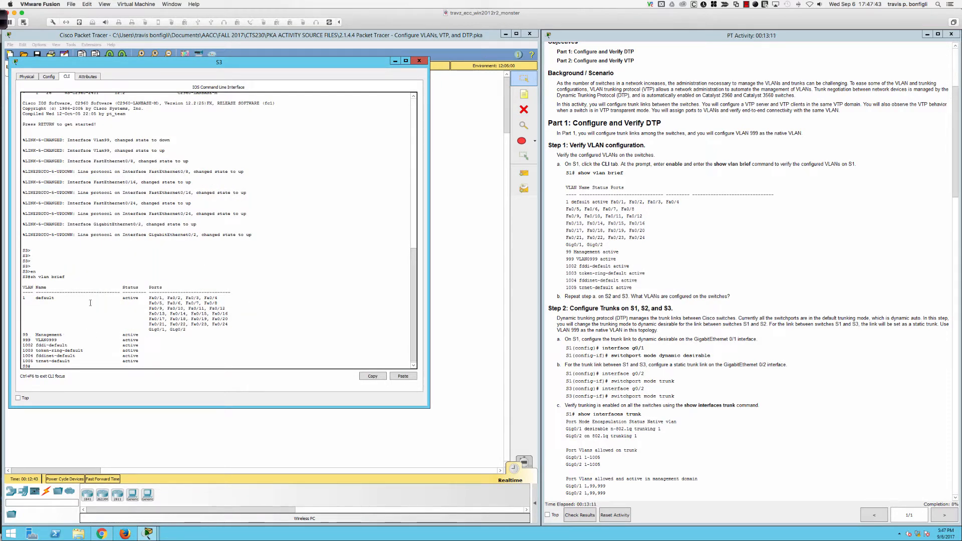
{"action": "left_click_drag", "start_coordinate": [200, 61], "coordinate": [285, 152]}
Step: On S2, enter privileged mode and run sh vlan bri to list VLANs 1, 99 Management and 999
{"action": "left_click", "coordinate": [226, 131]}
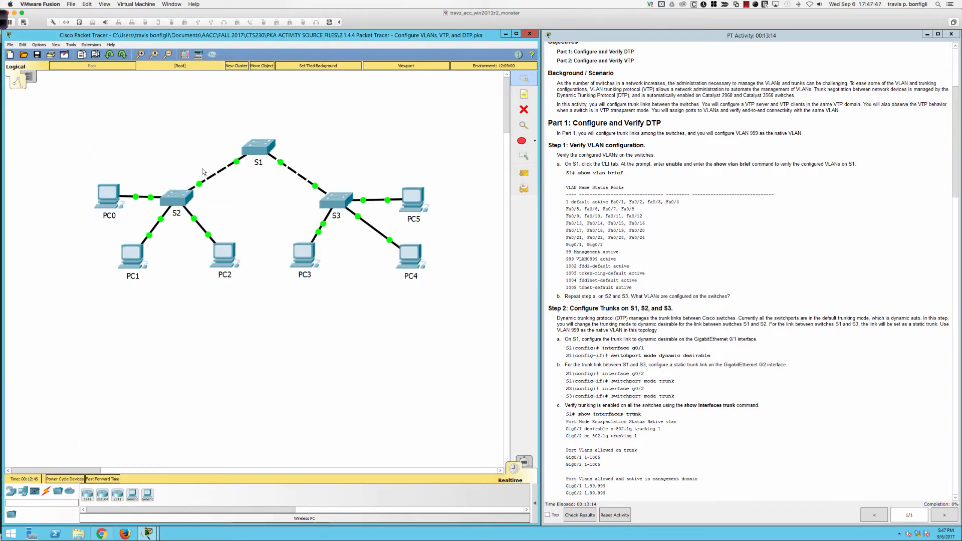
{"action": "left_click", "coordinate": [171, 188]}
{"action": "key", "text": "Return"}
{"action": "key", "text": "Return"}
{"action": "key", "text": "Return"}
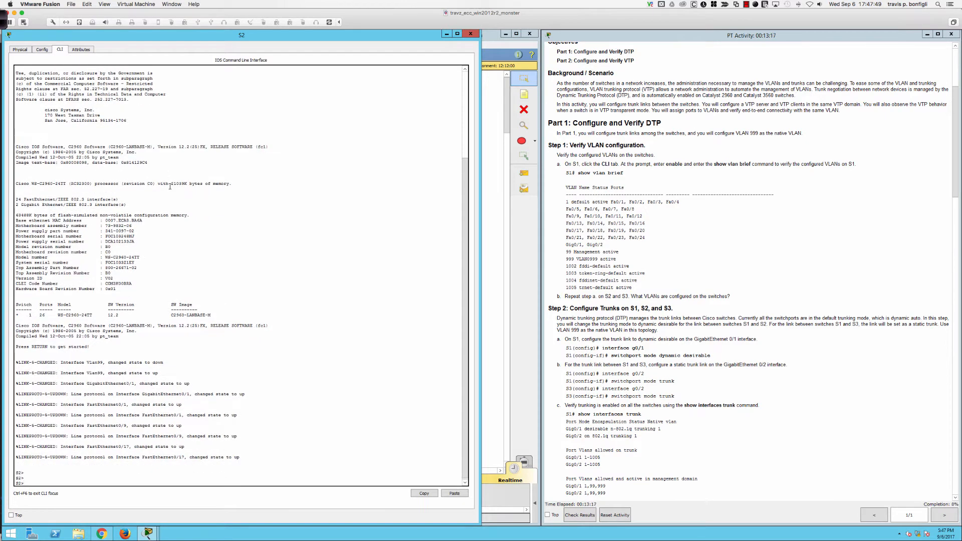
{"action": "type", "text": "en"}
{"action": "key", "text": "Return"}
{"action": "type", "text": "sh"}
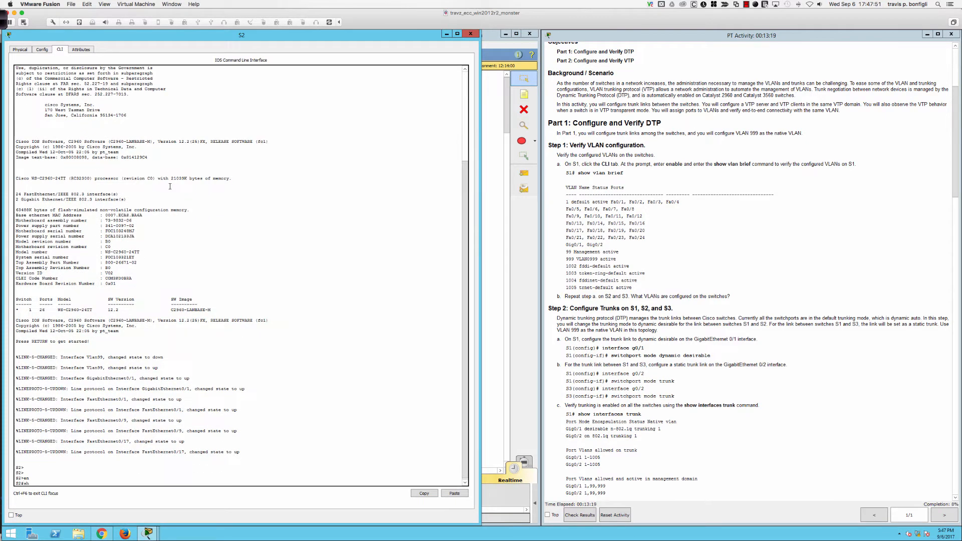
{"action": "type", "text": " vlan bri"}
{"action": "key", "text": "Return"}
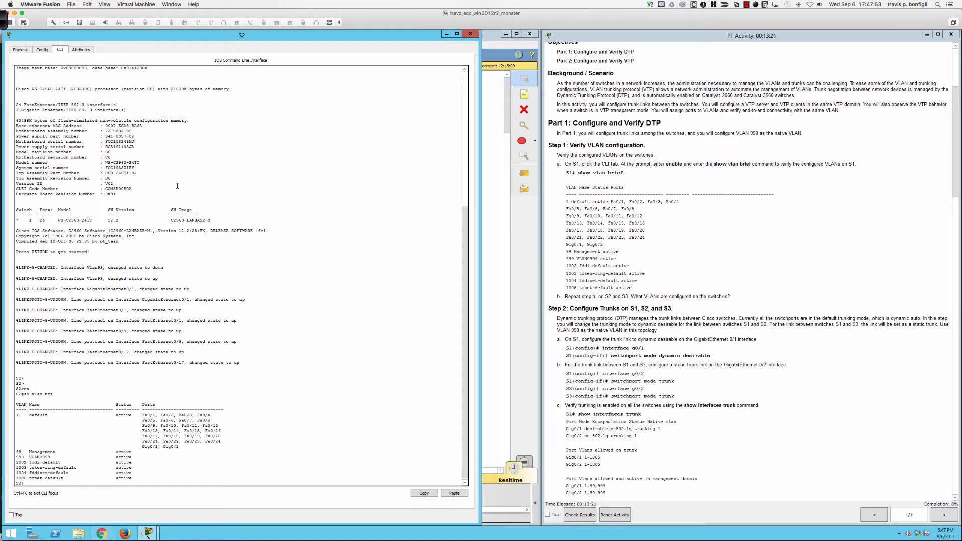
{"action": "scroll", "coordinate": [567, 246], "scroll_direction": "down", "scroll_amount": 1}
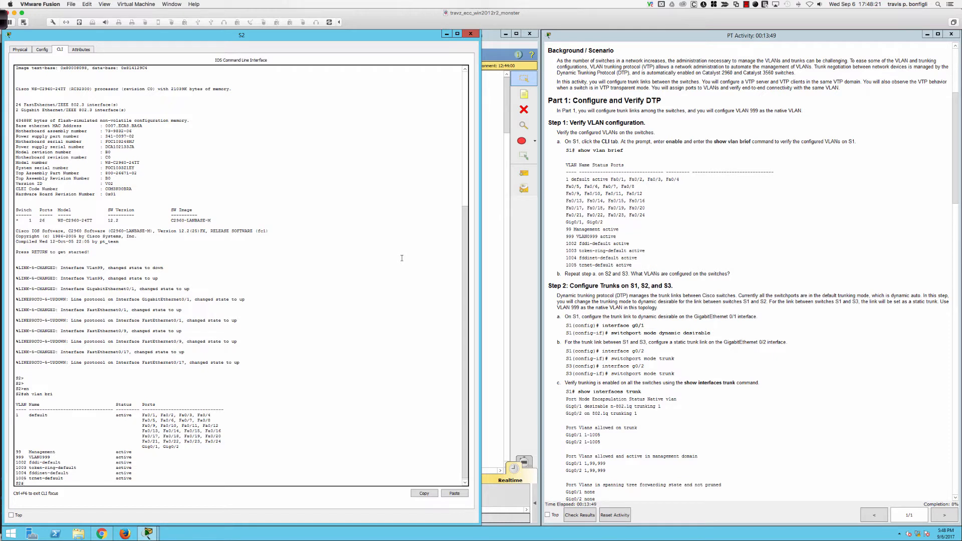
Step: On S1, run sh int gi0/1 switch and highlight 'Administrative Mode: dynamic auto'
{"action": "scroll", "coordinate": [690, 238], "scroll_direction": "down", "scroll_amount": 3}
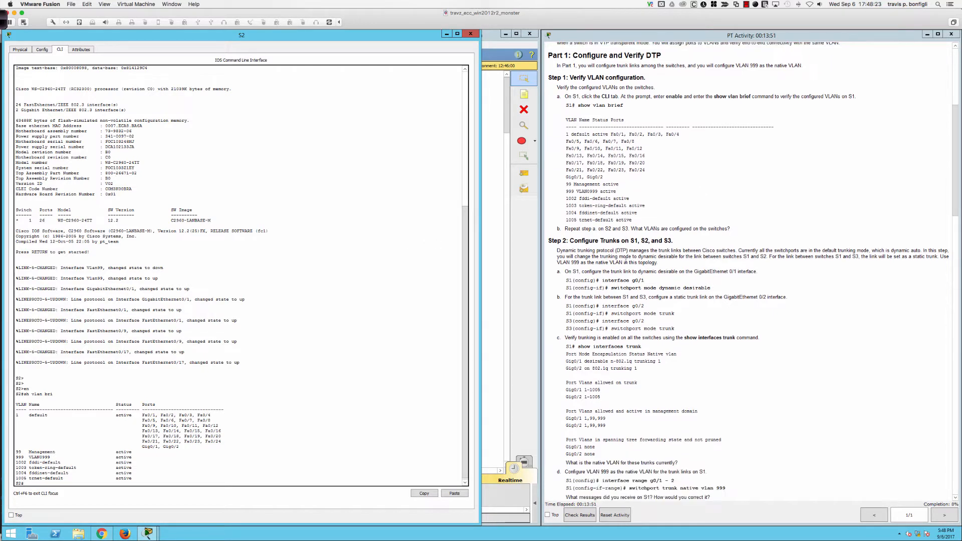
{"action": "scroll", "coordinate": [621, 253], "scroll_direction": "down", "scroll_amount": 1}
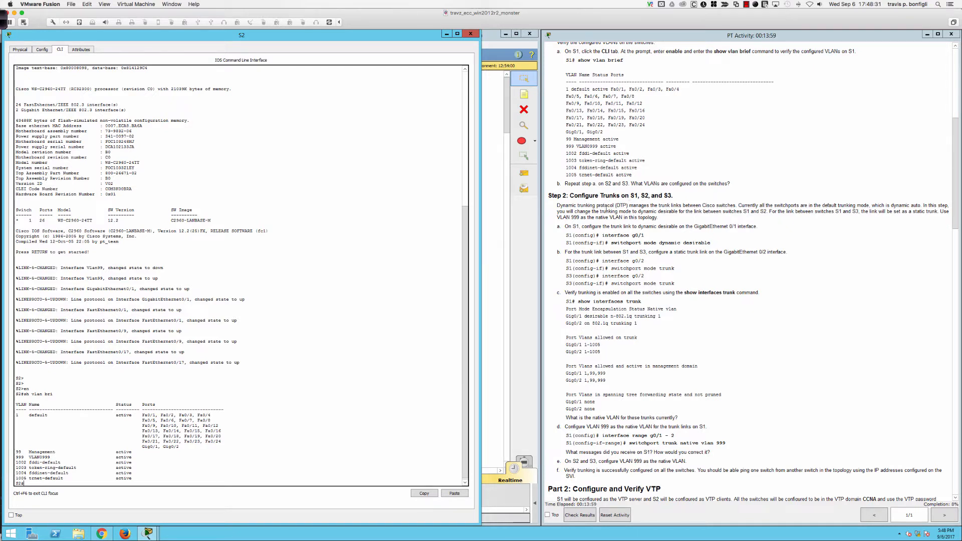
{"action": "left_click", "coordinate": [489, 273]}
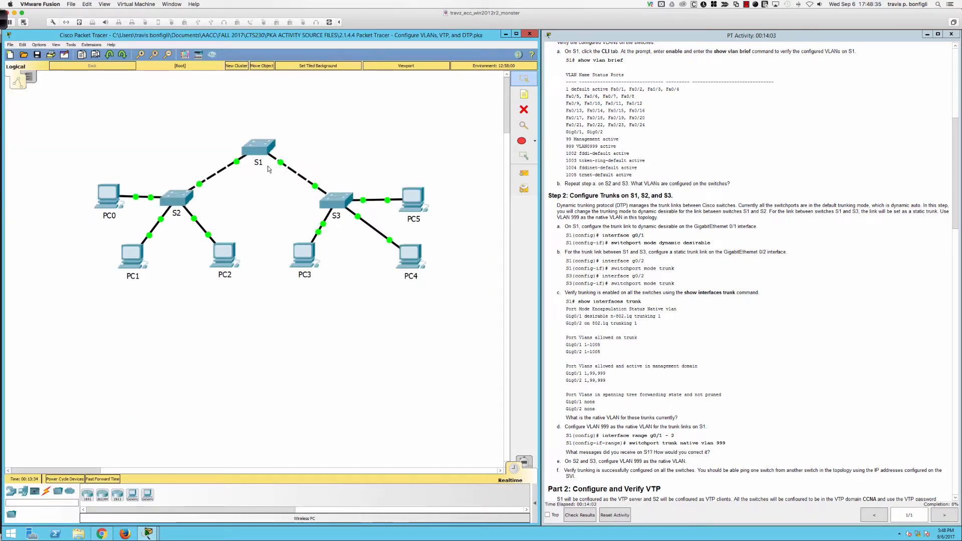
{"action": "left_click", "coordinate": [258, 147]}
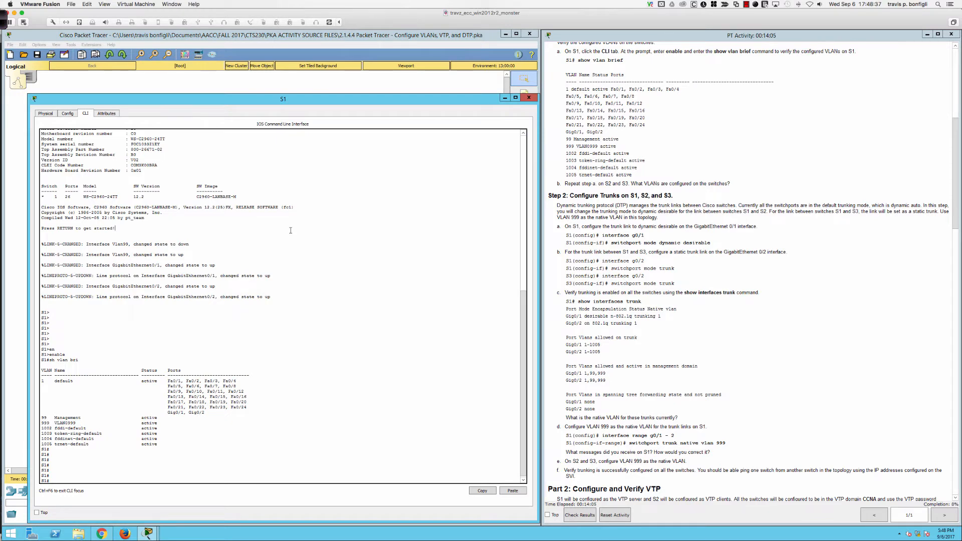
{"action": "key", "text": "Return"}
{"action": "key", "text": "Return"}
{"action": "key", "text": "Return"}
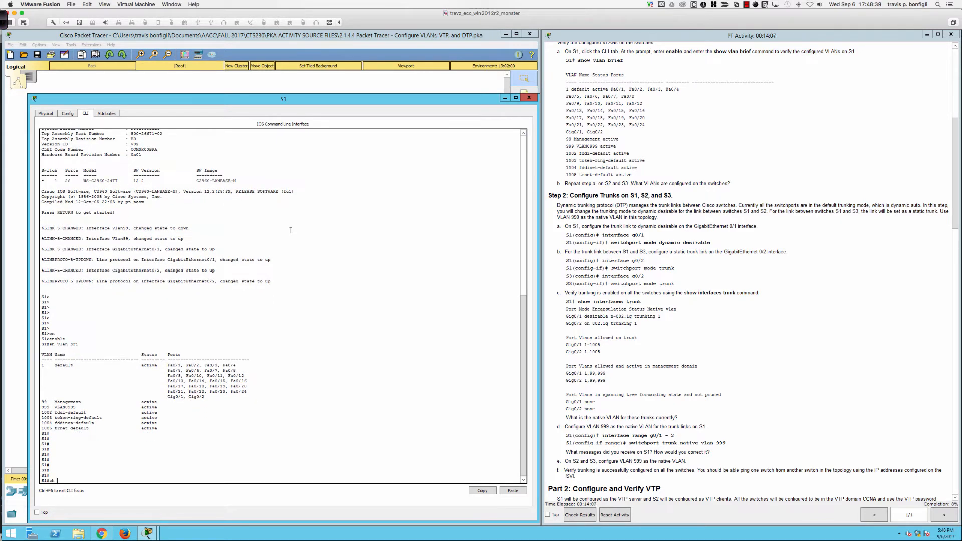
{"action": "type", "text": "sh int gi0/1 switch"}
{"action": "key", "text": "Return"}
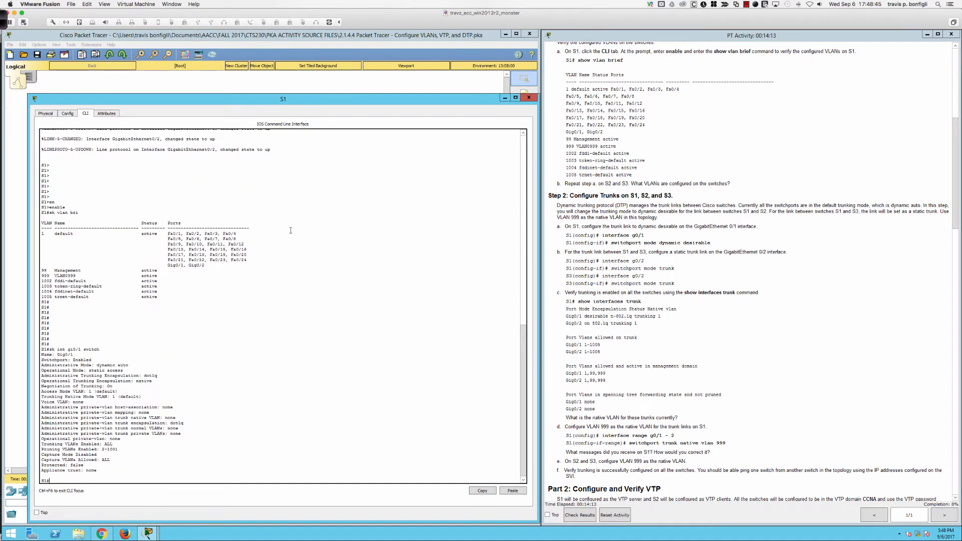
{"action": "key", "text": "Return"}
{"action": "key", "text": "Return"}
{"action": "key", "text": "Return"}
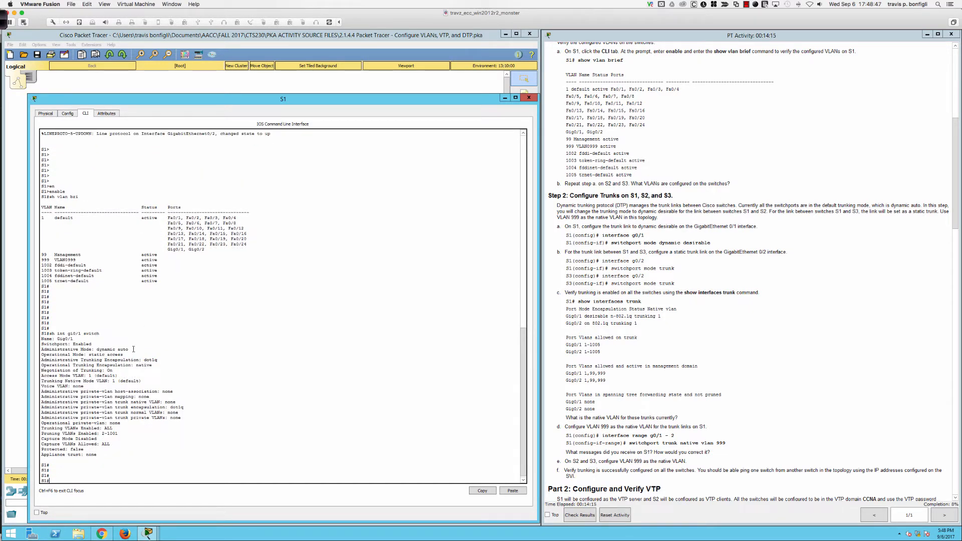
{"action": "left_click_drag", "start_coordinate": [128, 349], "coordinate": [41, 349]}
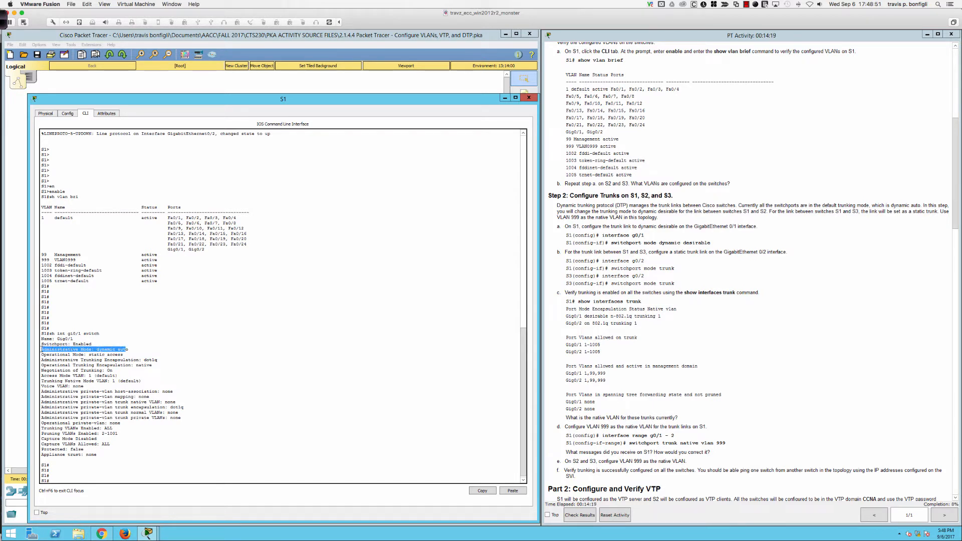
{"action": "left_click", "coordinate": [129, 349]}
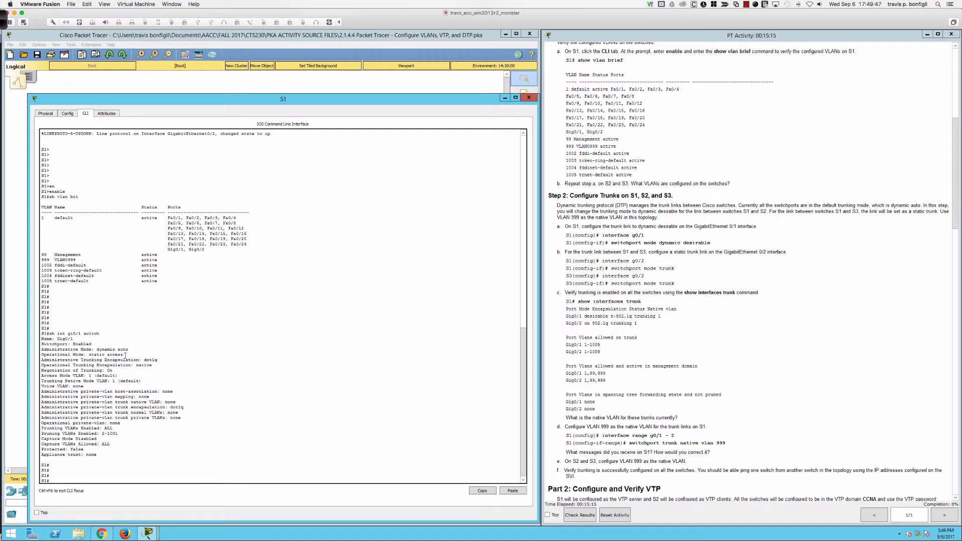
{"action": "left_click_drag", "start_coordinate": [125, 356], "coordinate": [43, 355]}
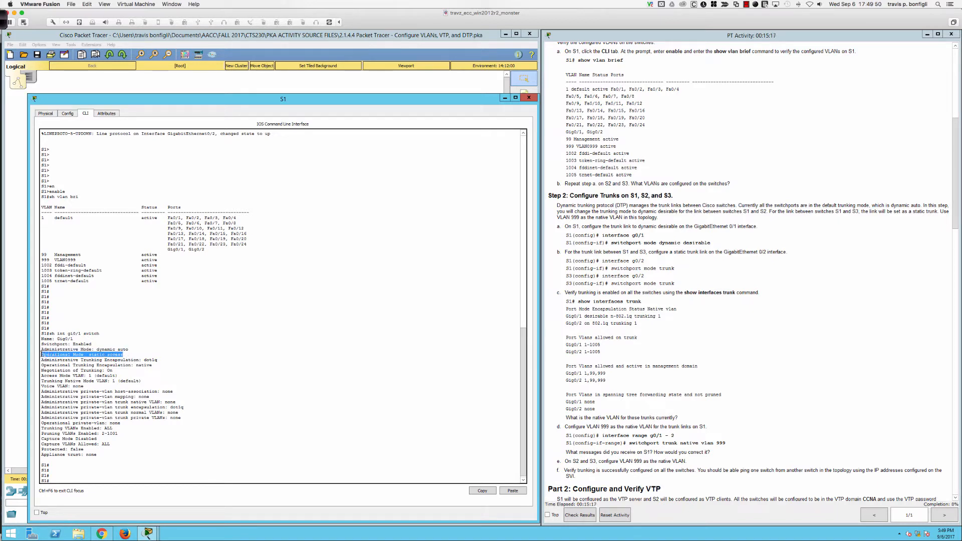
{"action": "left_click", "coordinate": [152, 355]}
Step: Page through S1's sh run output, highlight interface GigabitEthernet0/1, and pick the Ink2Go pen
{"action": "key", "text": "Return"}
{"action": "key", "text": "Return"}
{"action": "key", "text": "Return"}
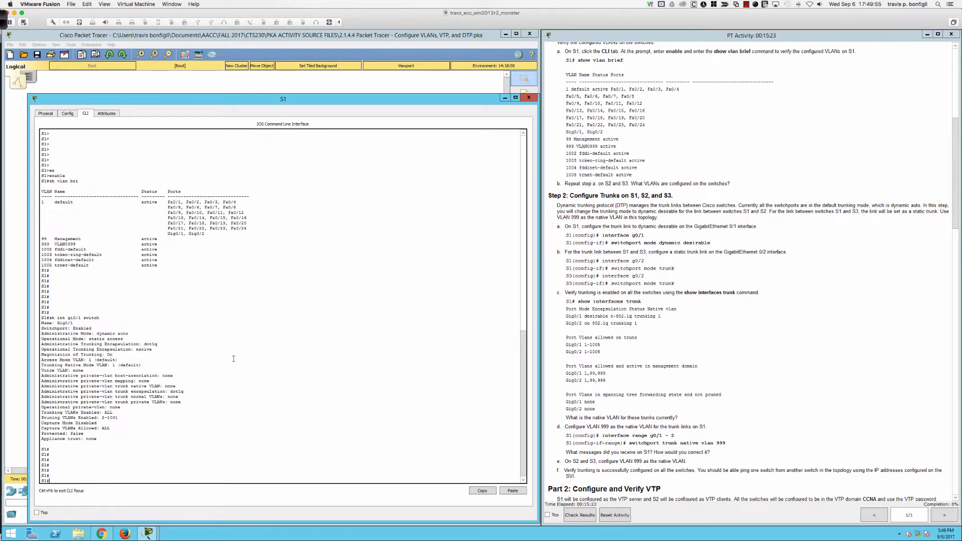
{"action": "key", "text": "Return"}
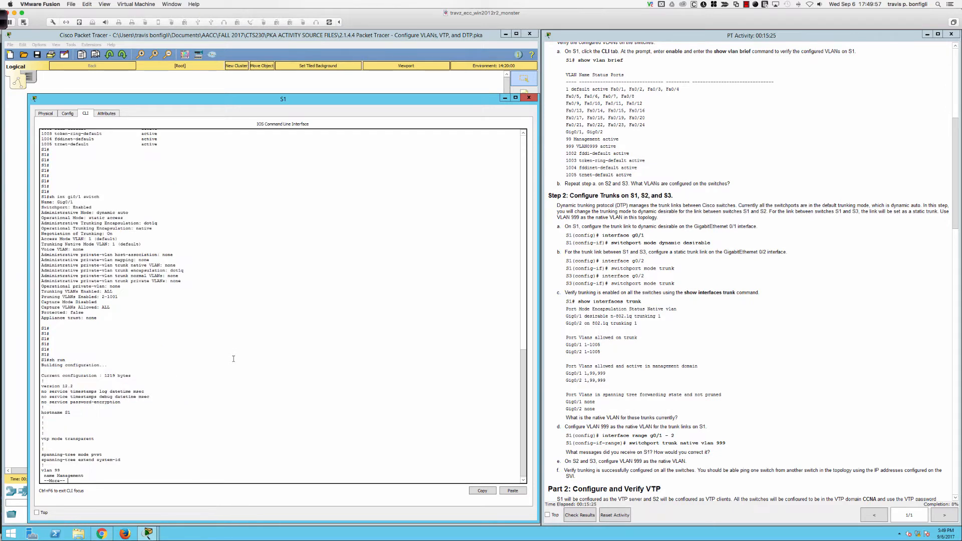
{"action": "key", "text": "space"}
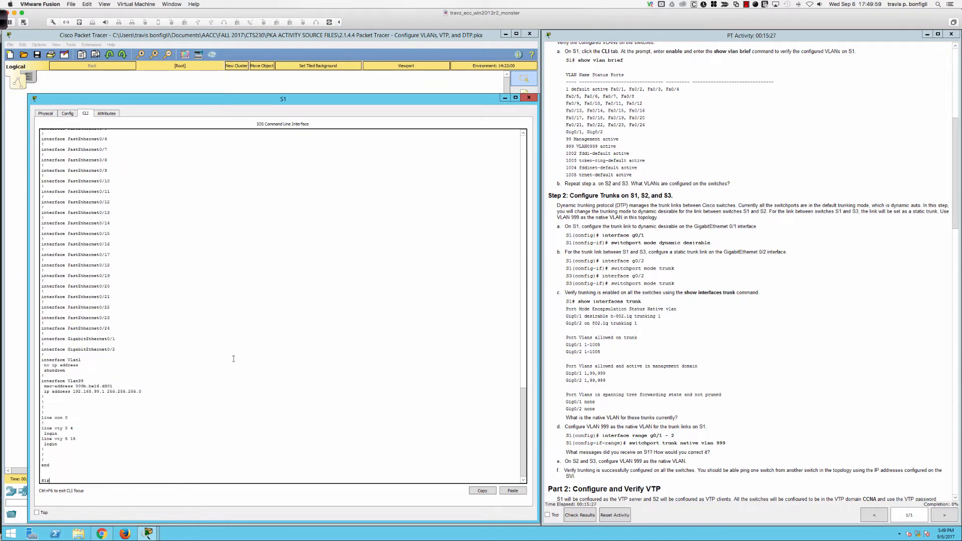
{"action": "left_click_drag", "start_coordinate": [124, 340], "coordinate": [41, 340]}
{"action": "left_click", "coordinate": [5, 20]}
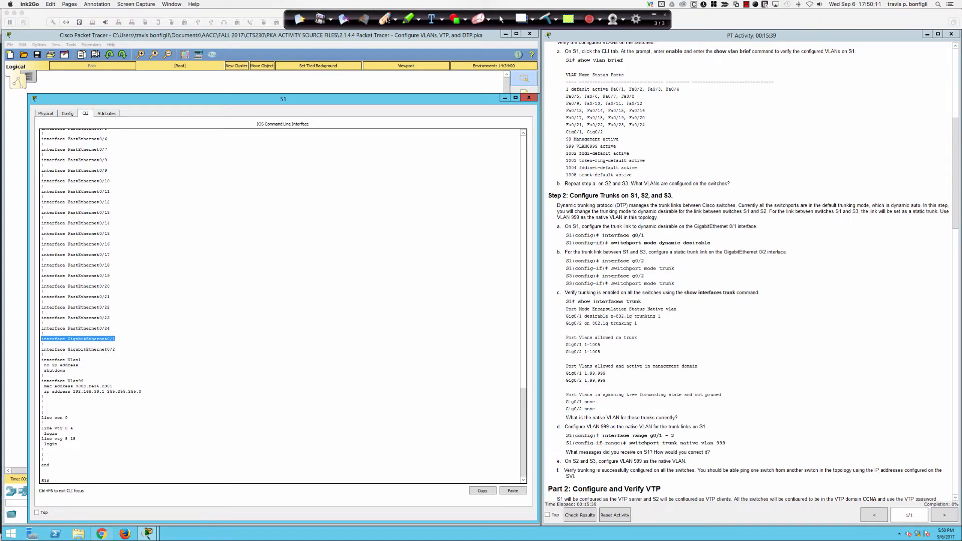
{"action": "left_click", "coordinate": [385, 19]}
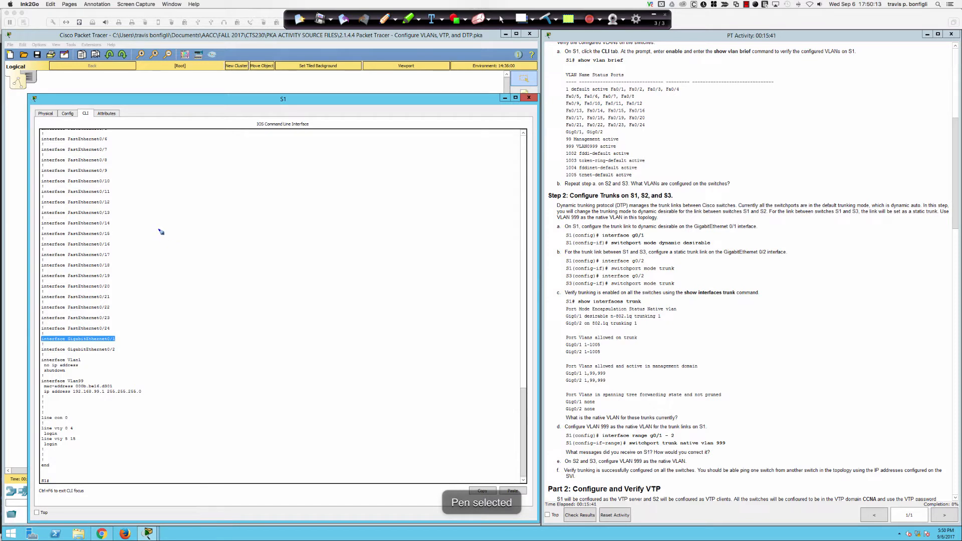
Step: Sketch S1 and SW boxes joined by a link, cross out TRUNK, and add ACCESS arrows
{"action": "left_click_drag", "start_coordinate": [157, 223], "coordinate": [157, 262]}
{"action": "mouse_move", "coordinate": [158, 224]}
{"action": "left_mouse_down"}
{"action": "mouse_move", "coordinate": [226, 235]}
{"action": "mouse_move", "coordinate": [171, 264]}
{"action": "mouse_move", "coordinate": [172, 251]}
{"action": "mouse_move", "coordinate": [323, 246]}
{"action": "mouse_move", "coordinate": [324, 266]}
{"action": "left_mouse_up"}
{"action": "mouse_move", "coordinate": [322, 225]}
{"action": "left_mouse_down"}
{"action": "mouse_move", "coordinate": [404, 225]}
{"action": "mouse_move", "coordinate": [358, 269]}
{"action": "mouse_move", "coordinate": [331, 266]}
{"action": "mouse_move", "coordinate": [377, 244]}
{"action": "left_mouse_up"}
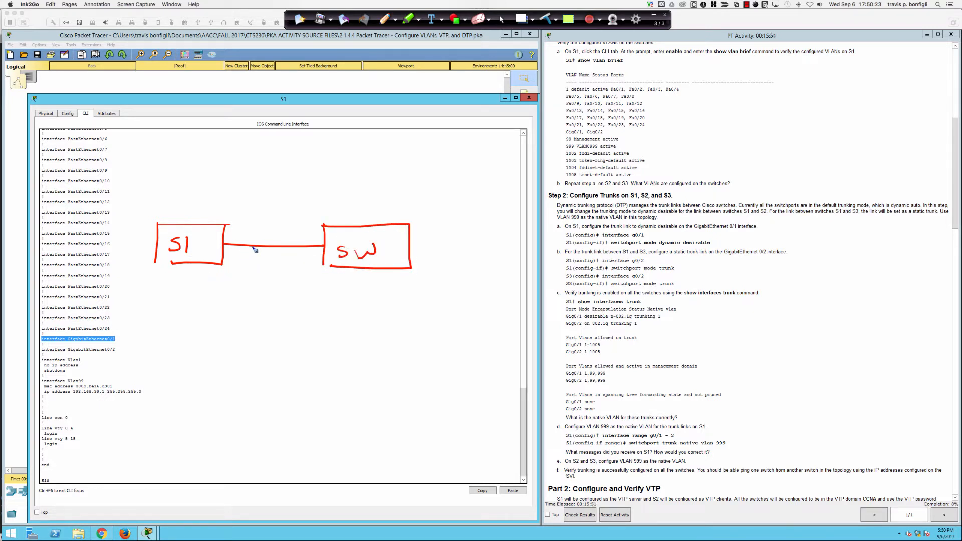
{"action": "left_click_drag", "start_coordinate": [325, 246], "coordinate": [325, 247]}
{"action": "left_click_drag", "start_coordinate": [221, 243], "coordinate": [223, 245]}
{"action": "mouse_move", "coordinate": [246, 192]}
{"action": "left_mouse_down"}
{"action": "mouse_move", "coordinate": [246, 209]}
{"action": "mouse_move", "coordinate": [253, 190]}
{"action": "left_mouse_up"}
{"action": "mouse_move", "coordinate": [256, 192]}
{"action": "left_mouse_down"}
{"action": "mouse_move", "coordinate": [257, 203]}
{"action": "mouse_move", "coordinate": [275, 193]}
{"action": "mouse_move", "coordinate": [282, 202]}
{"action": "mouse_move", "coordinate": [292, 187]}
{"action": "mouse_move", "coordinate": [290, 201]}
{"action": "mouse_move", "coordinate": [305, 199]}
{"action": "left_mouse_up"}
{"action": "mouse_move", "coordinate": [260, 172]}
{"action": "left_mouse_down"}
{"action": "mouse_move", "coordinate": [295, 207]}
{"action": "mouse_move", "coordinate": [267, 206]}
{"action": "left_mouse_up"}
{"action": "mouse_move", "coordinate": [281, 164]}
{"action": "left_mouse_down"}
{"action": "mouse_move", "coordinate": [263, 165]}
{"action": "mouse_move", "coordinate": [293, 167]}
{"action": "mouse_move", "coordinate": [263, 173]}
{"action": "left_mouse_up"}
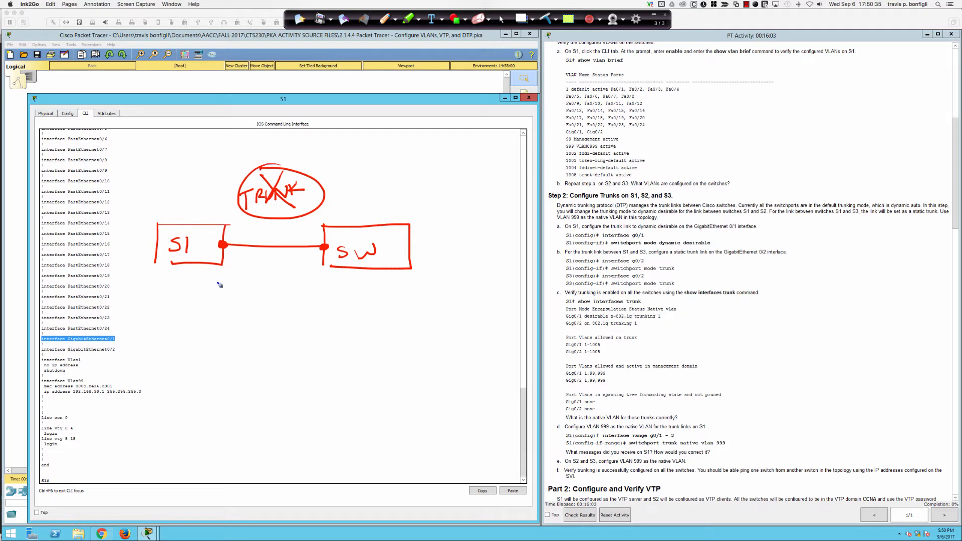
{"action": "left_click_drag", "start_coordinate": [206, 299], "coordinate": [230, 259]}
{"action": "left_click_drag", "start_coordinate": [187, 315], "coordinate": [233, 312]}
{"action": "mouse_move", "coordinate": [321, 258]}
{"action": "left_mouse_down"}
{"action": "mouse_move", "coordinate": [308, 288]}
{"action": "mouse_move", "coordinate": [324, 327]}
{"action": "mouse_move", "coordinate": [371, 308]}
{"action": "left_mouse_up"}
Step: Label both switches 24, box the sketch, write '48 port' and 'VLAN 1', and label the link Access
{"action": "left_click_drag", "start_coordinate": [178, 202], "coordinate": [191, 212]}
{"action": "left_click_drag", "start_coordinate": [196, 199], "coordinate": [202, 206]}
{"action": "left_click_drag", "start_coordinate": [201, 198], "coordinate": [202, 213]}
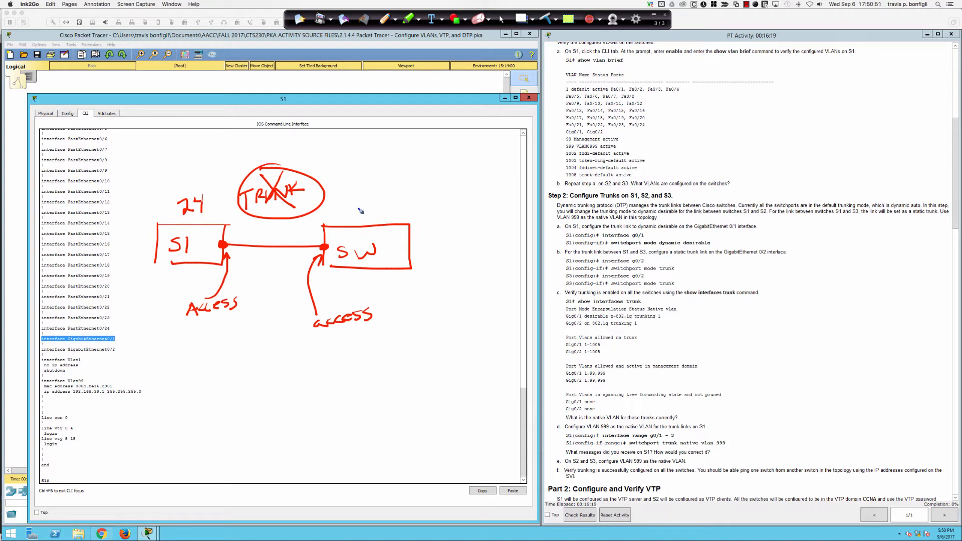
{"action": "mouse_move", "coordinate": [353, 208]}
{"action": "left_mouse_down"}
{"action": "mouse_move", "coordinate": [365, 220]}
{"action": "mouse_move", "coordinate": [375, 213]}
{"action": "mouse_move", "coordinate": [372, 221]}
{"action": "left_mouse_up"}
{"action": "mouse_move", "coordinate": [199, 159]}
{"action": "left_mouse_down"}
{"action": "mouse_move", "coordinate": [160, 160]}
{"action": "mouse_move", "coordinate": [148, 226]}
{"action": "mouse_move", "coordinate": [152, 345]}
{"action": "mouse_move", "coordinate": [327, 352]}
{"action": "mouse_move", "coordinate": [459, 303]}
{"action": "mouse_move", "coordinate": [447, 161]}
{"action": "mouse_move", "coordinate": [205, 151]}
{"action": "left_mouse_up"}
{"action": "mouse_move", "coordinate": [274, 374]}
{"action": "left_mouse_down"}
{"action": "mouse_move", "coordinate": [268, 389]}
{"action": "mouse_move", "coordinate": [284, 389]}
{"action": "left_mouse_up"}
{"action": "mouse_move", "coordinate": [277, 374]}
{"action": "left_mouse_down"}
{"action": "mouse_move", "coordinate": [277, 397]}
{"action": "mouse_move", "coordinate": [293, 390]}
{"action": "mouse_move", "coordinate": [290, 377]}
{"action": "mouse_move", "coordinate": [310, 406]}
{"action": "left_mouse_up"}
{"action": "mouse_move", "coordinate": [311, 393]}
{"action": "left_mouse_down"}
{"action": "mouse_move", "coordinate": [341, 399]}
{"action": "mouse_move", "coordinate": [346, 385]}
{"action": "left_mouse_up"}
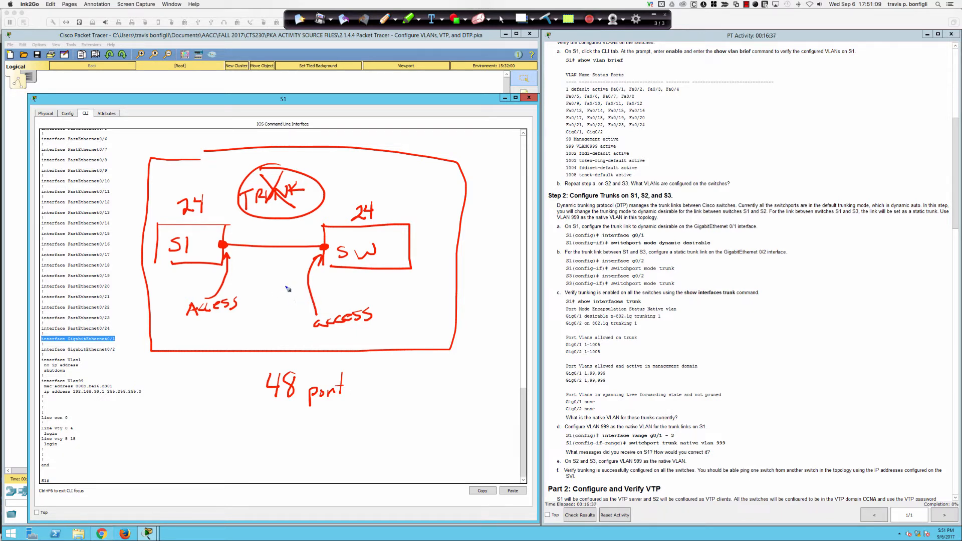
{"action": "mouse_move", "coordinate": [268, 419]}
{"action": "left_mouse_down"}
{"action": "mouse_move", "coordinate": [283, 421]}
{"action": "mouse_move", "coordinate": [294, 441]}
{"action": "mouse_move", "coordinate": [307, 442]}
{"action": "mouse_move", "coordinate": [319, 423]}
{"action": "left_mouse_up"}
{"action": "left_click_drag", "start_coordinate": [270, 447], "coordinate": [335, 440]}
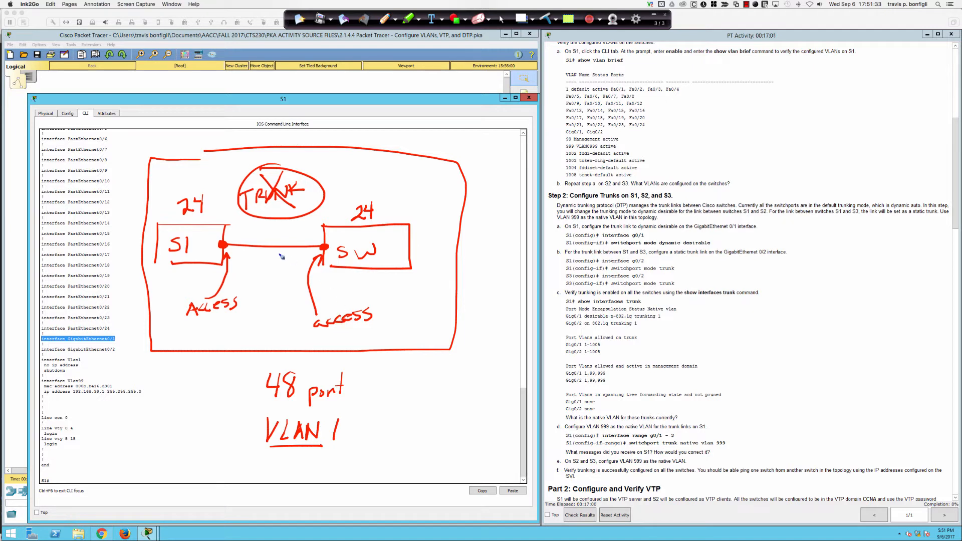
{"action": "left_click_drag", "start_coordinate": [287, 224], "coordinate": [276, 241]}
{"action": "left_click_drag", "start_coordinate": [248, 262], "coordinate": [285, 257]}
Step: Write VTP 99 beside the switch with an S/C arrow and an arc back to S1
{"action": "left_click_drag", "start_coordinate": [415, 234], "coordinate": [434, 246]}
{"action": "mouse_move", "coordinate": [428, 231]}
{"action": "left_mouse_down"}
{"action": "mouse_move", "coordinate": [446, 226]}
{"action": "mouse_move", "coordinate": [430, 273]}
{"action": "mouse_move", "coordinate": [445, 262]}
{"action": "mouse_move", "coordinate": [441, 273]}
{"action": "left_mouse_up"}
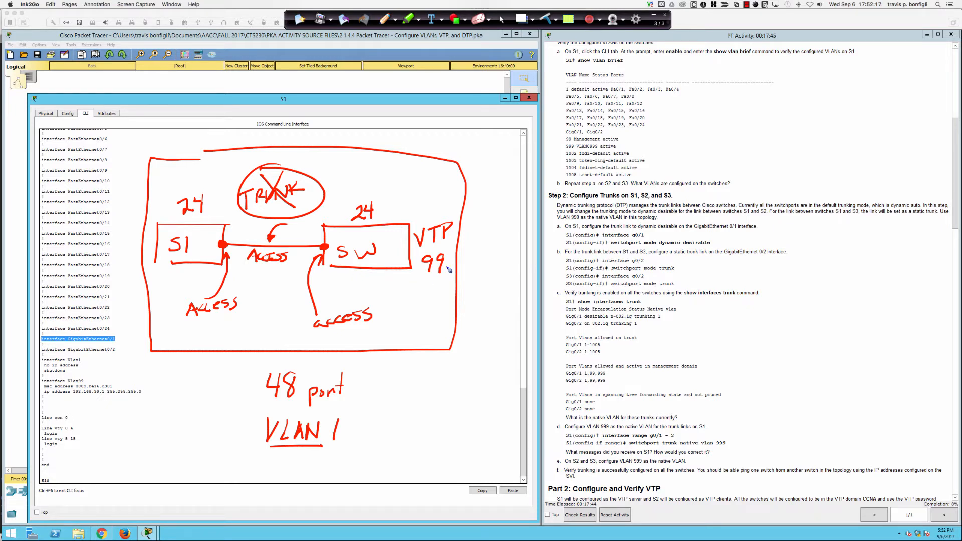
{"action": "mouse_move", "coordinate": [485, 234]}
{"action": "left_mouse_down"}
{"action": "mouse_move", "coordinate": [447, 247]}
{"action": "mouse_move", "coordinate": [501, 231]}
{"action": "mouse_move", "coordinate": [493, 235]}
{"action": "mouse_move", "coordinate": [503, 244]}
{"action": "mouse_move", "coordinate": [524, 235]}
{"action": "left_mouse_up"}
{"action": "left_click_drag", "start_coordinate": [424, 280], "coordinate": [438, 282]}
{"action": "mouse_move", "coordinate": [439, 220]}
{"action": "left_mouse_down"}
{"action": "mouse_move", "coordinate": [424, 196]}
{"action": "mouse_move", "coordinate": [308, 149]}
{"action": "mouse_move", "coordinate": [223, 193]}
{"action": "mouse_move", "coordinate": [213, 215]}
{"action": "left_mouse_up"}
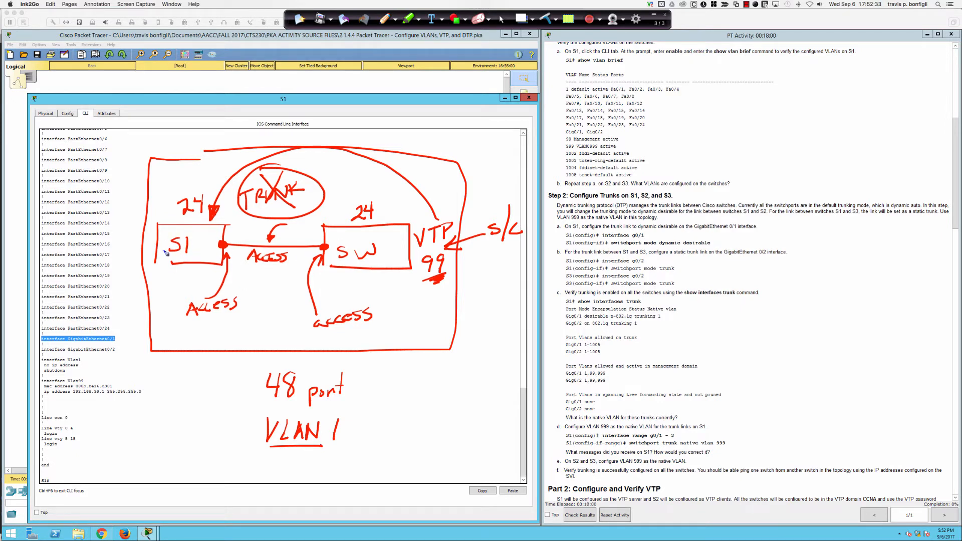
Step: Mark S1 as SRV, circle VTP 99, underline both ACCESS labels, and start a new switch box
{"action": "mouse_move", "coordinate": [175, 272]}
{"action": "left_mouse_down"}
{"action": "mouse_move", "coordinate": [168, 282]}
{"action": "mouse_move", "coordinate": [196, 269]}
{"action": "mouse_move", "coordinate": [194, 288]}
{"action": "left_mouse_up"}
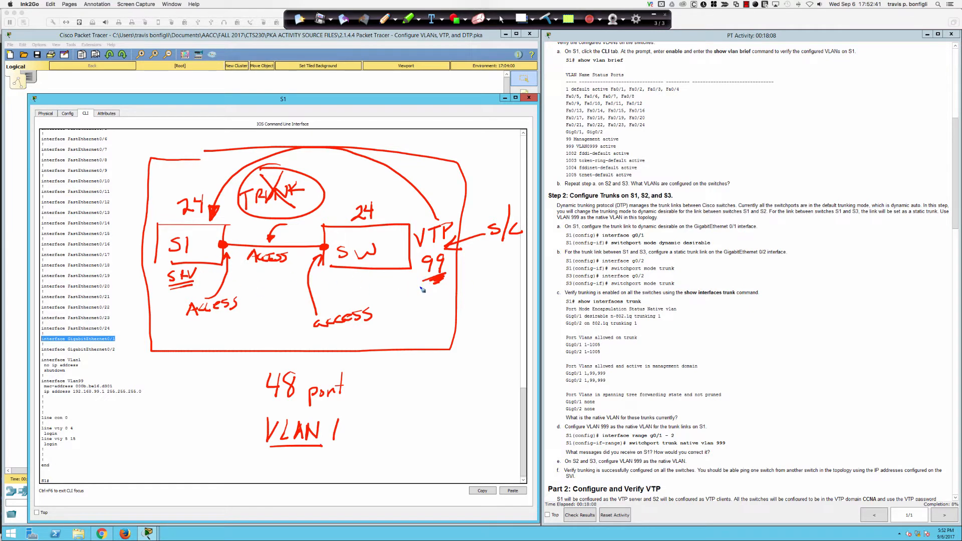
{"action": "mouse_move", "coordinate": [442, 220]}
{"action": "left_mouse_down"}
{"action": "mouse_move", "coordinate": [403, 270]}
{"action": "mouse_move", "coordinate": [430, 219]}
{"action": "mouse_move", "coordinate": [454, 221]}
{"action": "left_mouse_up"}
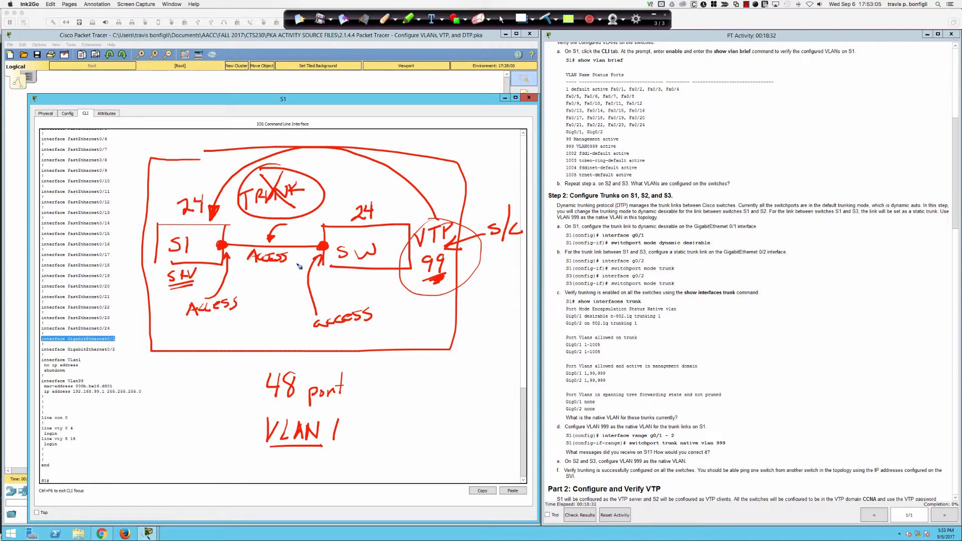
{"action": "left_click_drag", "start_coordinate": [199, 322], "coordinate": [242, 311]}
{"action": "left_click_drag", "start_coordinate": [327, 333], "coordinate": [382, 323]}
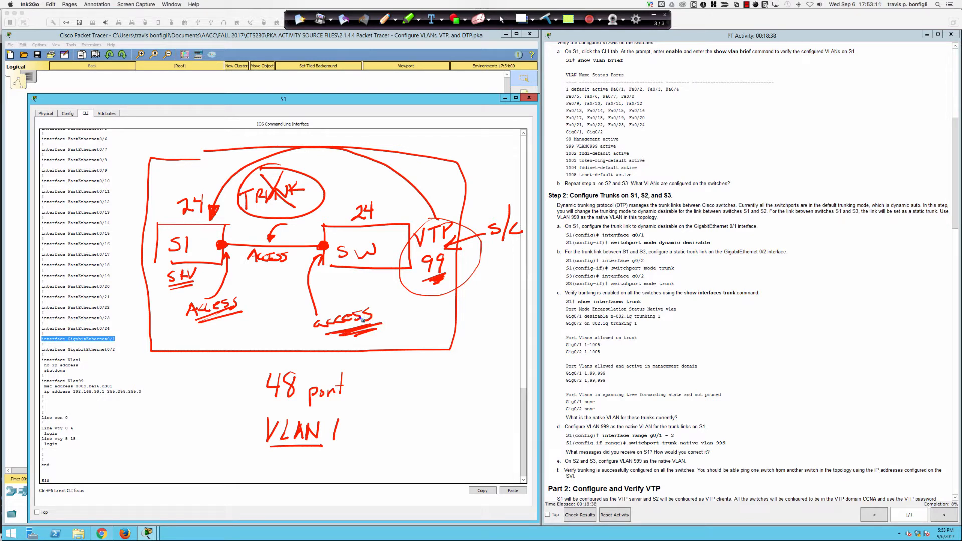
{"action": "mouse_move", "coordinate": [408, 380]}
{"action": "left_mouse_down"}
{"action": "mouse_move", "coordinate": [399, 424]}
{"action": "mouse_move", "coordinate": [507, 381]}
{"action": "mouse_move", "coordinate": [517, 424]}
{"action": "mouse_move", "coordinate": [400, 423]}
{"action": "left_mouse_up"}
Step: Sketch a box labelled SW linked to two boxes labelled PC below it
{"action": "mouse_move", "coordinate": [449, 397]}
{"action": "left_mouse_down"}
{"action": "mouse_move", "coordinate": [435, 409]}
{"action": "mouse_move", "coordinate": [480, 398]}
{"action": "left_mouse_up"}
{"action": "left_click", "coordinate": [363, 449]}
{"action": "left_click_drag", "start_coordinate": [363, 448], "coordinate": [359, 473]}
{"action": "mouse_move", "coordinate": [362, 446]}
{"action": "left_mouse_down"}
{"action": "mouse_move", "coordinate": [385, 471]}
{"action": "mouse_move", "coordinate": [357, 472]}
{"action": "mouse_move", "coordinate": [410, 420]}
{"action": "left_mouse_up"}
{"action": "left_click_drag", "start_coordinate": [503, 447], "coordinate": [504, 472]}
{"action": "mouse_move", "coordinate": [512, 424]}
{"action": "left_mouse_down"}
{"action": "mouse_move", "coordinate": [521, 443]}
{"action": "mouse_move", "coordinate": [504, 421]}
{"action": "left_mouse_up"}
{"action": "left_click_drag", "start_coordinate": [416, 421], "coordinate": [408, 422]}
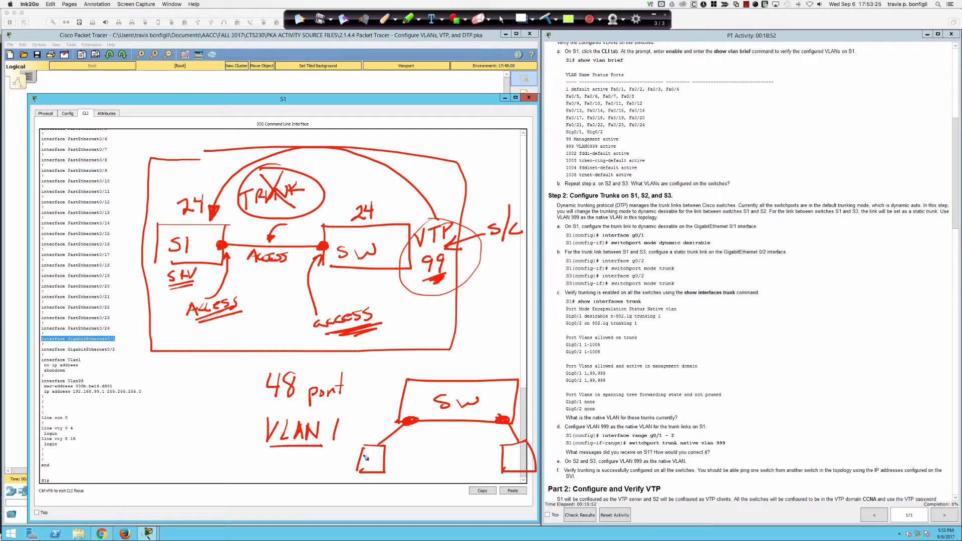
{"action": "mouse_move", "coordinate": [367, 470]}
{"action": "left_mouse_down"}
{"action": "mouse_move", "coordinate": [374, 457]}
{"action": "mouse_move", "coordinate": [383, 465]}
{"action": "left_mouse_up"}
{"action": "left_click_drag", "start_coordinate": [506, 456], "coordinate": [506, 461]}
{"action": "left_click_drag", "start_coordinate": [523, 455], "coordinate": [522, 465]}
Step: Draw a double-arrow path between the PCs, box the sketch, then clear all annotations
{"action": "mouse_move", "coordinate": [385, 447]}
{"action": "left_mouse_down"}
{"action": "mouse_move", "coordinate": [503, 435]}
{"action": "mouse_move", "coordinate": [487, 439]}
{"action": "left_mouse_up"}
{"action": "left_click_drag", "start_coordinate": [388, 435], "coordinate": [399, 448]}
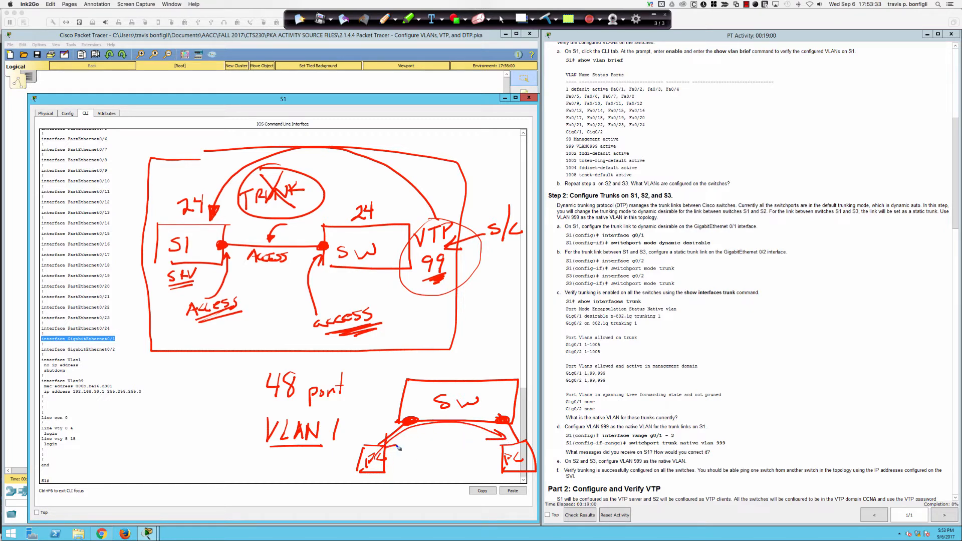
{"action": "left_click_drag", "start_coordinate": [500, 422], "coordinate": [507, 423]}
{"action": "mouse_move", "coordinate": [466, 368]}
{"action": "left_mouse_down"}
{"action": "mouse_move", "coordinate": [380, 366]}
{"action": "mouse_move", "coordinate": [354, 493]}
{"action": "mouse_move", "coordinate": [559, 479]}
{"action": "left_mouse_up"}
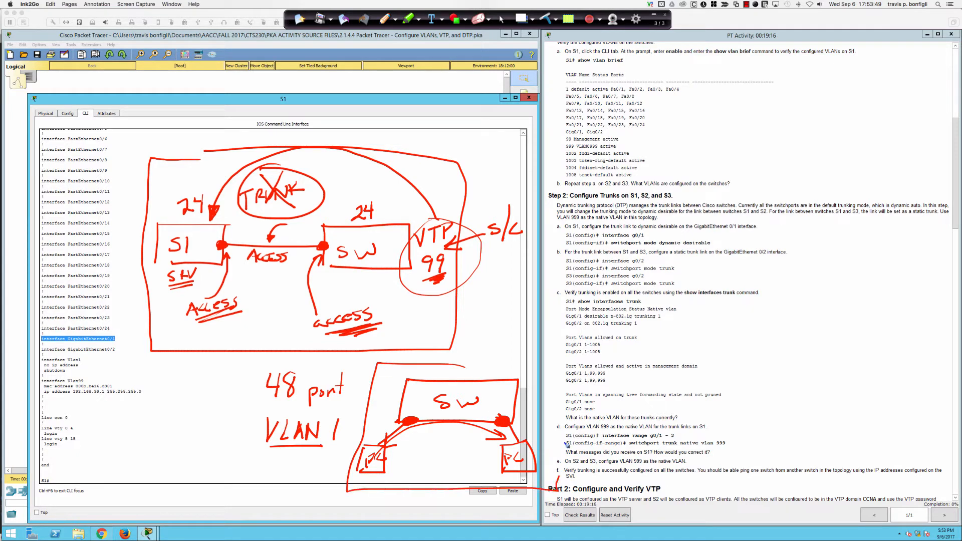
{"action": "left_click_drag", "start_coordinate": [567, 444], "coordinate": [426, 365]}
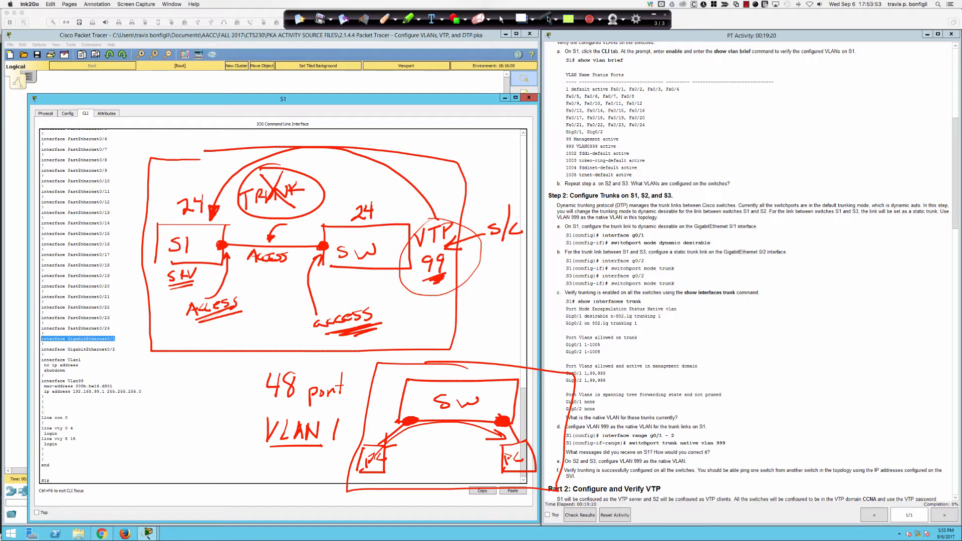
{"action": "left_click", "coordinate": [502, 20]}
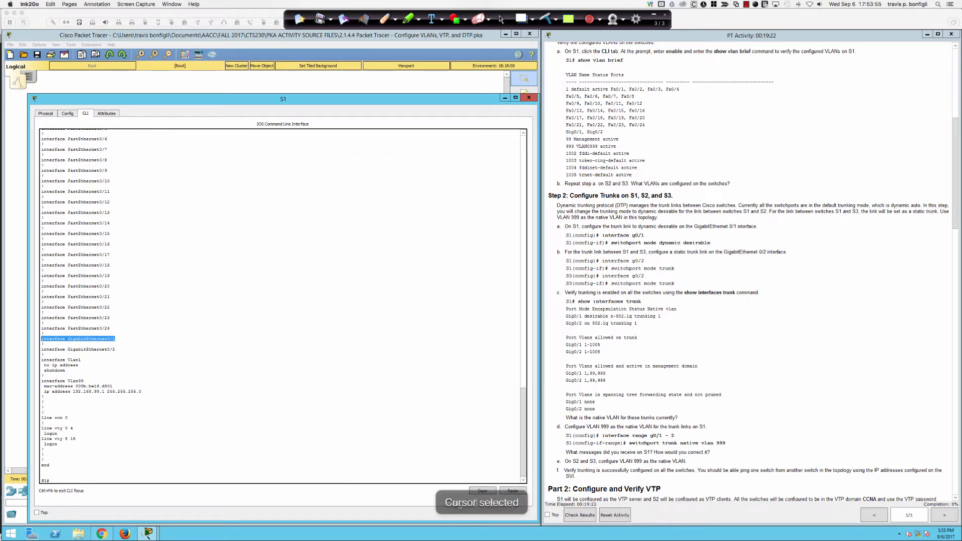
Step: Enter interface configuration for Gig0/1 on S1 with conf t and int gi0/1
{"action": "left_click", "coordinate": [483, 286]}
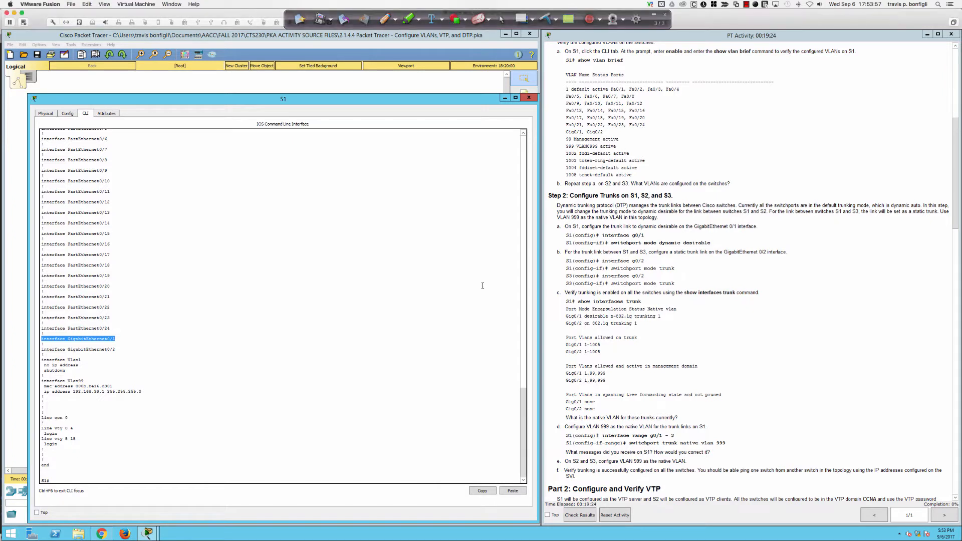
{"action": "left_click", "coordinate": [483, 285]}
{"action": "key", "text": "Return"}
{"action": "key", "text": "Return"}
{"action": "key", "text": "Return"}
{"action": "key", "text": "Return"}
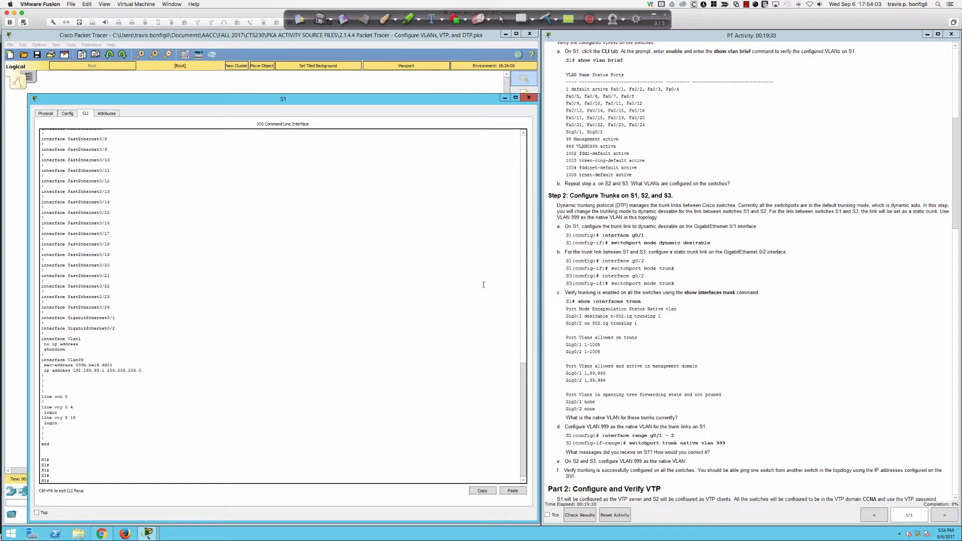
{"action": "key", "text": "Return"}
{"action": "key", "text": "Return"}
{"action": "type", "text": "conf"}
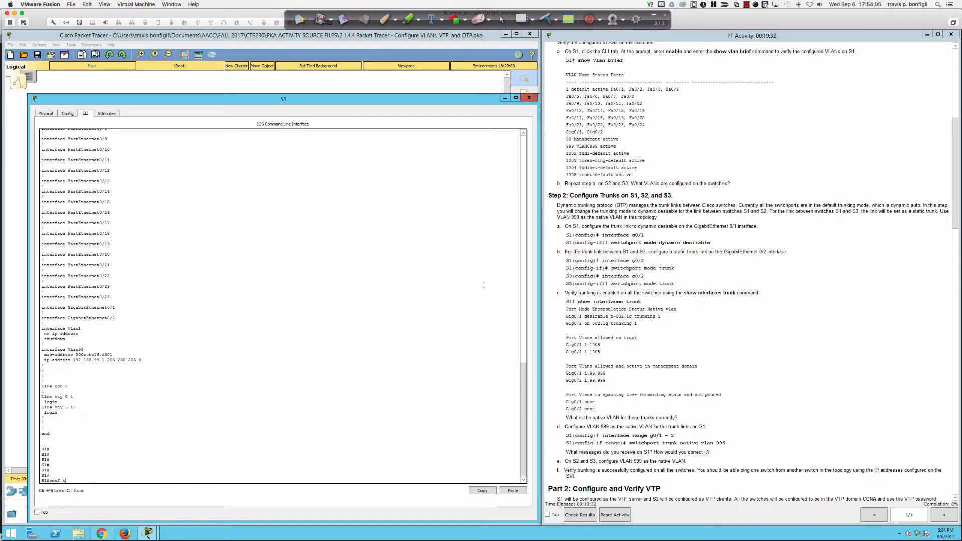
{"action": "type", "text": " t"}
{"action": "key", "text": "Return"}
{"action": "type", "text": "in"}
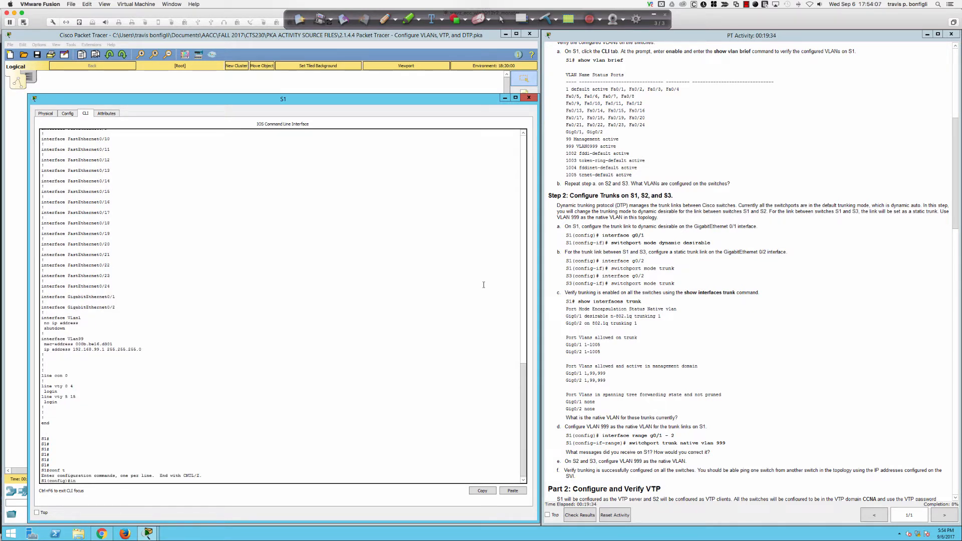
{"action": "type", "text": "t gi0/1"}
{"action": "key", "text": "Return"}
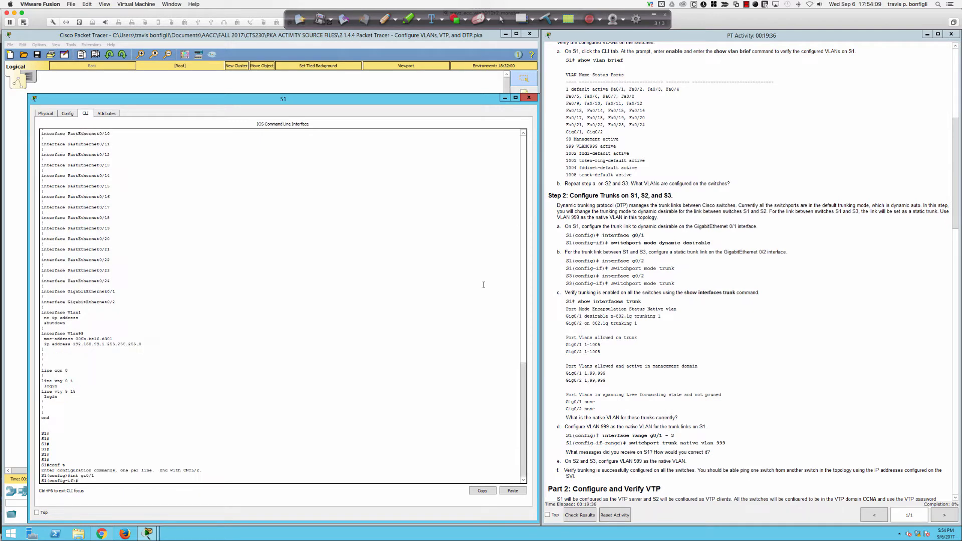
Step: Set switchport mode dynamic desirable on Gig0/1, then run do sh run int gi0/1 switch
{"action": "type", "text": "swi"}
{"action": "key", "text": "Tab"}
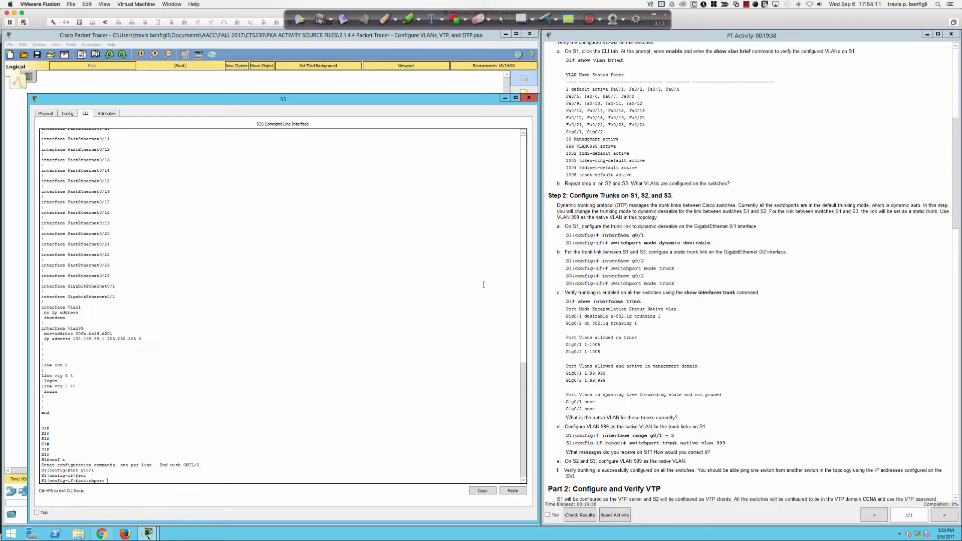
{"action": "type", "text": "mode dy"}
{"action": "key", "text": "Tab"}
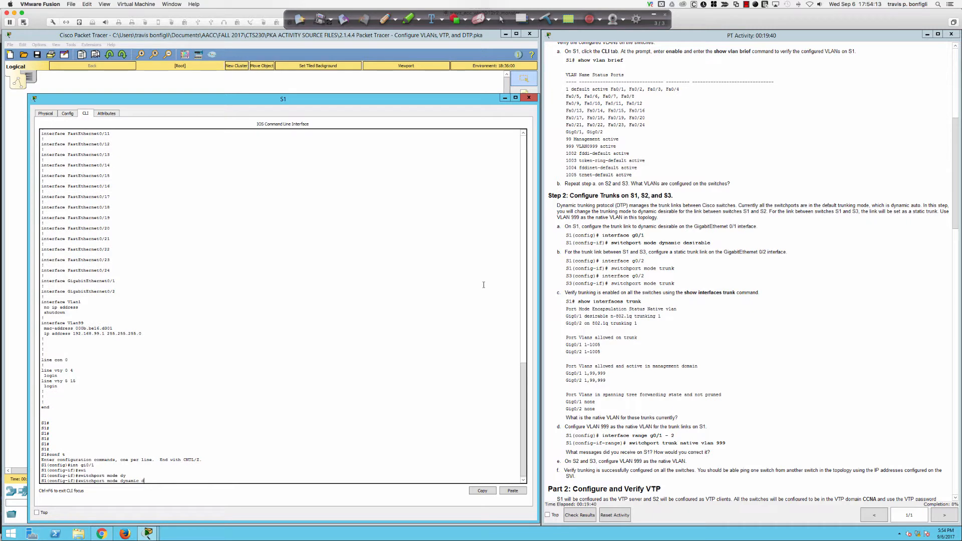
{"action": "type", "text": "?"}
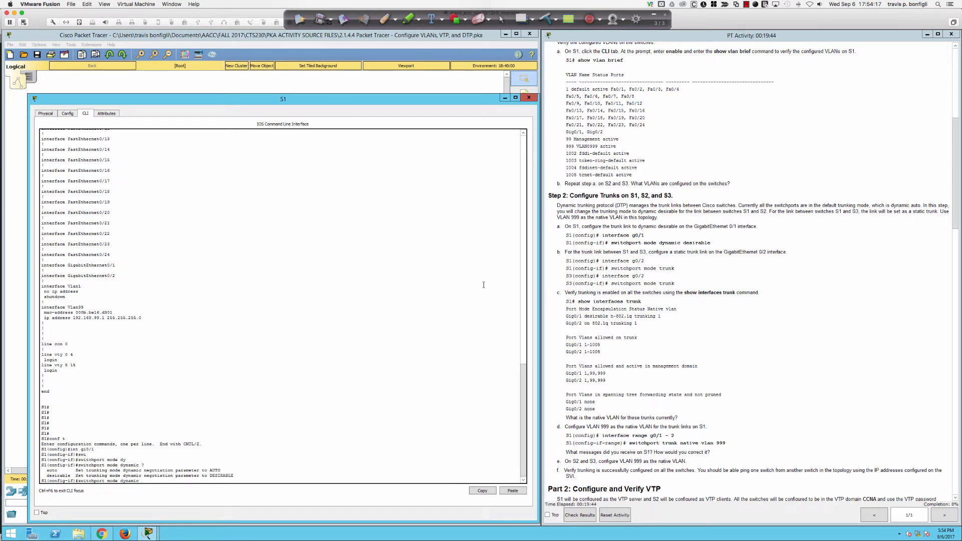
{"action": "type", "text": "des"}
{"action": "key", "text": "Tab"}
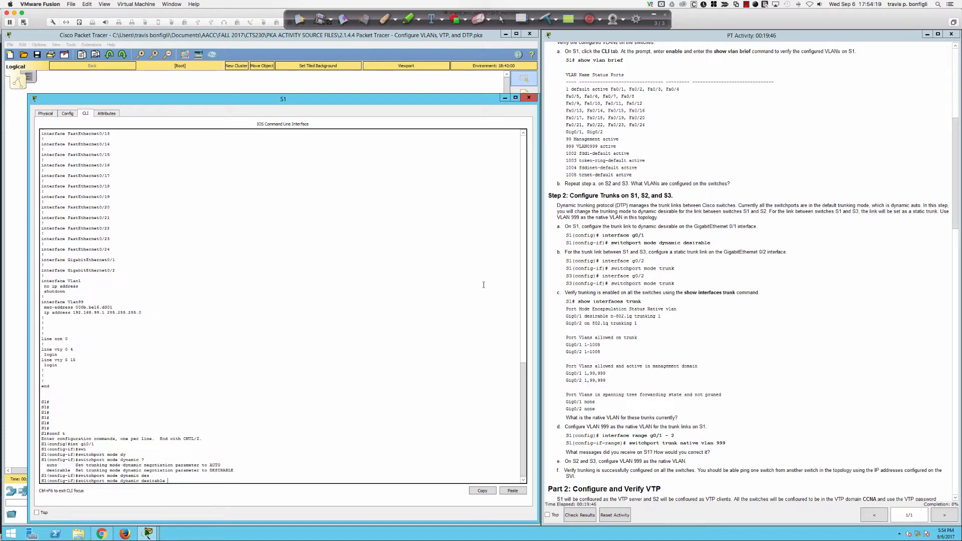
{"action": "key", "text": "Return"}
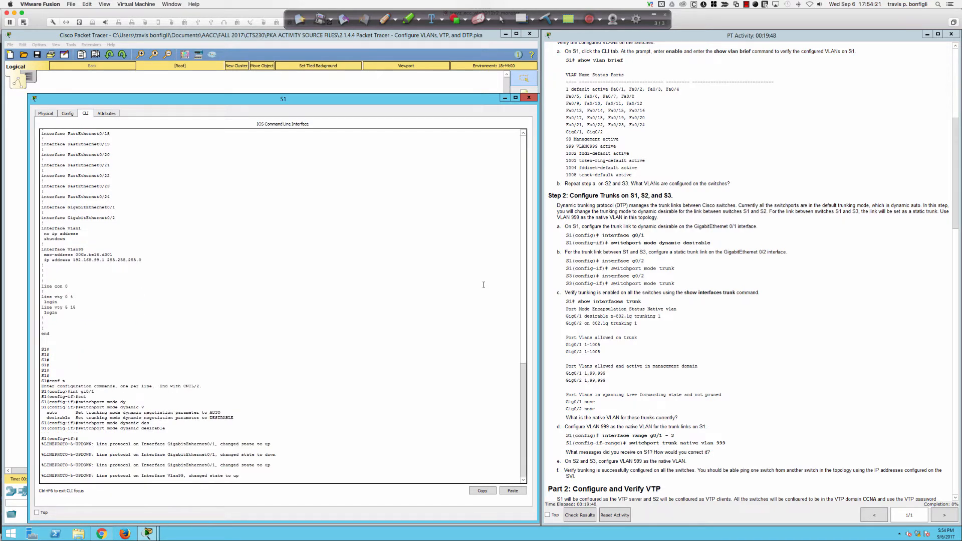
{"action": "key", "text": "Return"}
{"action": "key", "text": "Return"}
{"action": "key", "text": "Return"}
{"action": "key", "text": "Return"}
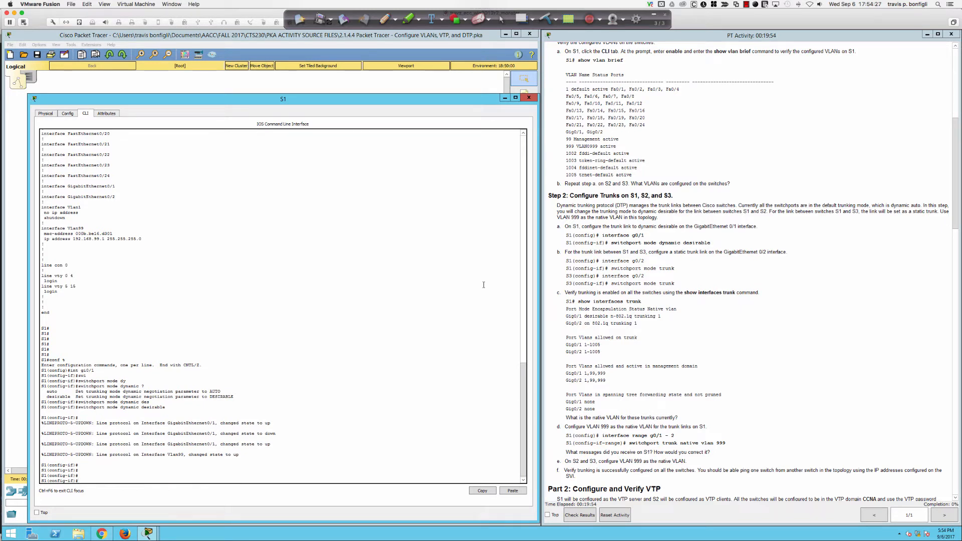
{"action": "type", "text": "do sh run int gi0/1 switch"}
{"action": "key", "text": "Return"}
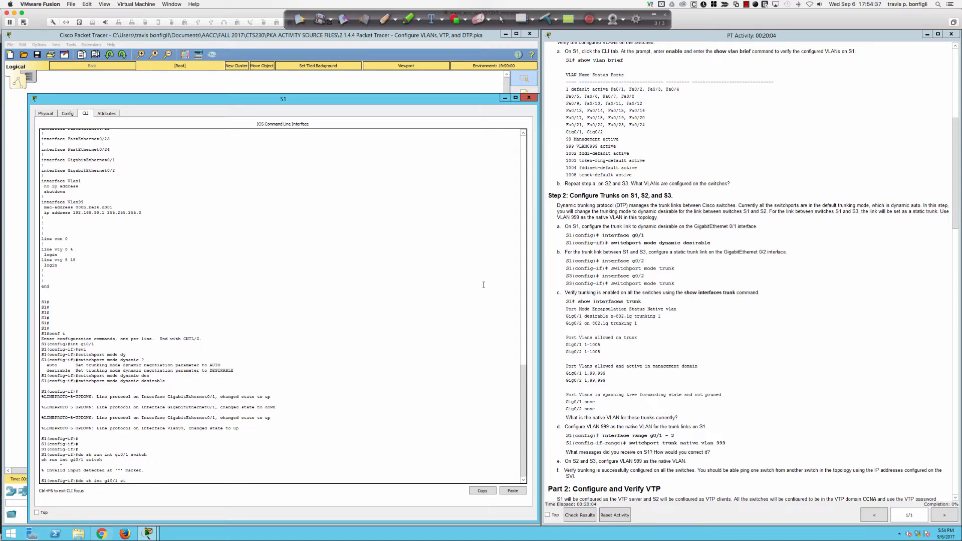
Step: Show Gig0/1 switchport details and highlight dynamic desirable, Operational Mode trunk, and dot1q encapsulation
{"action": "type", "text": "witch"}
{"action": "key", "text": "Return"}
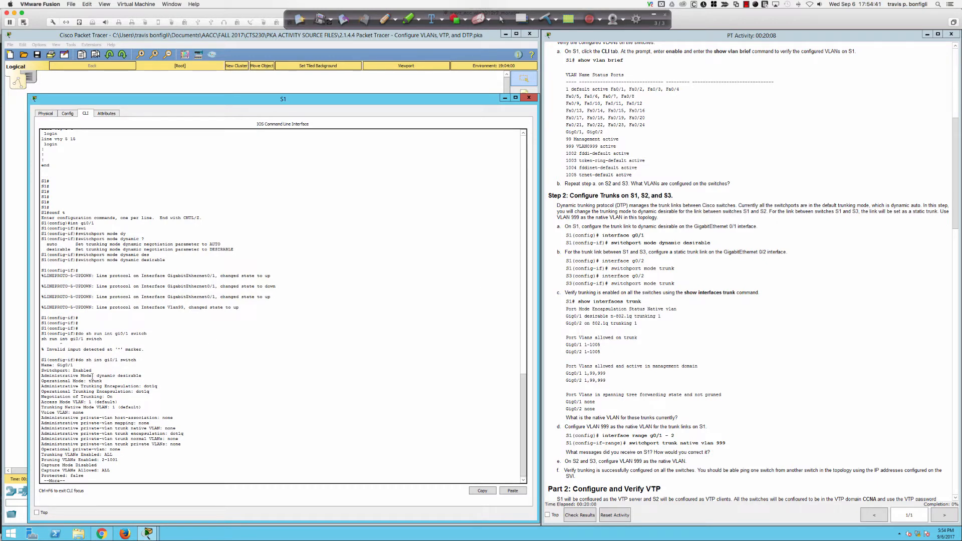
{"action": "left_click_drag", "start_coordinate": [42, 376], "coordinate": [146, 376]}
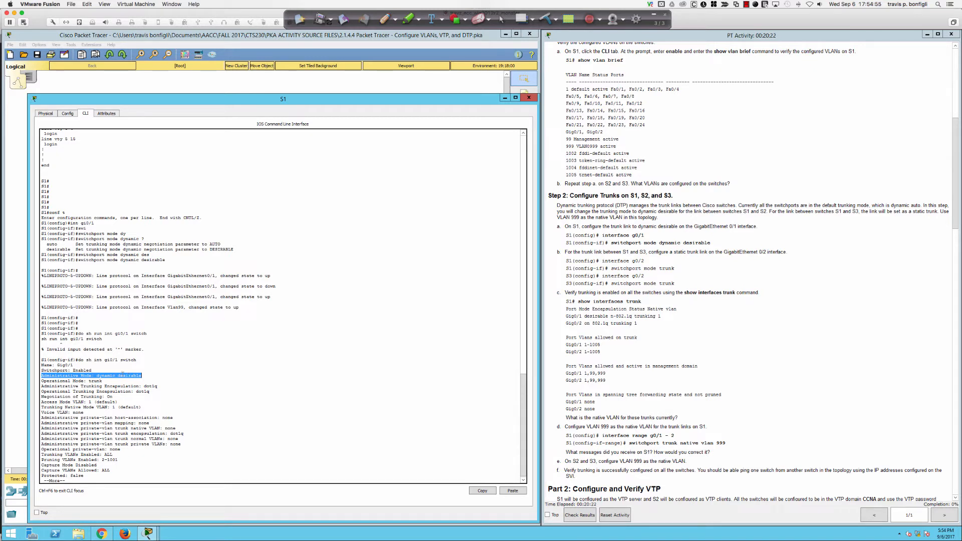
{"action": "left_click_drag", "start_coordinate": [104, 381], "coordinate": [163, 387]}
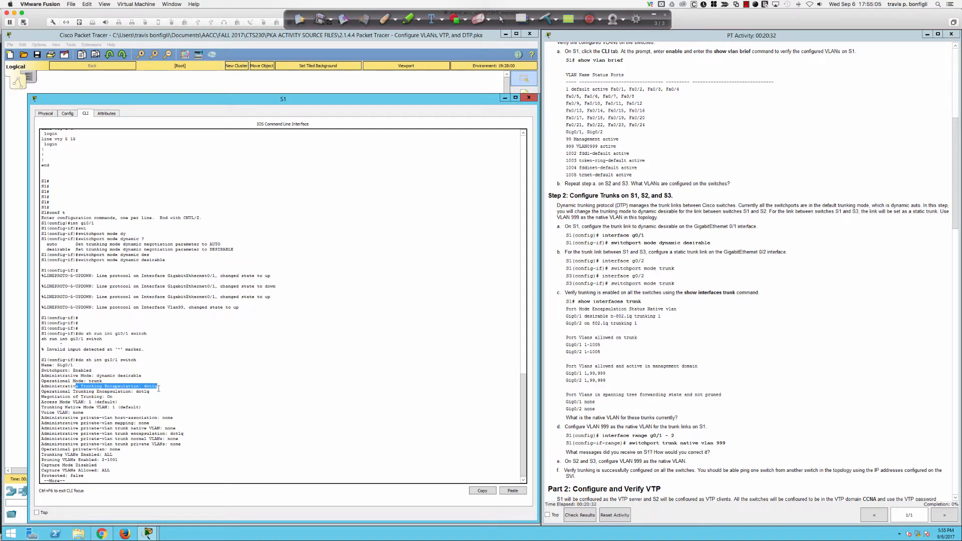
{"action": "left_click", "coordinate": [42, 390]}
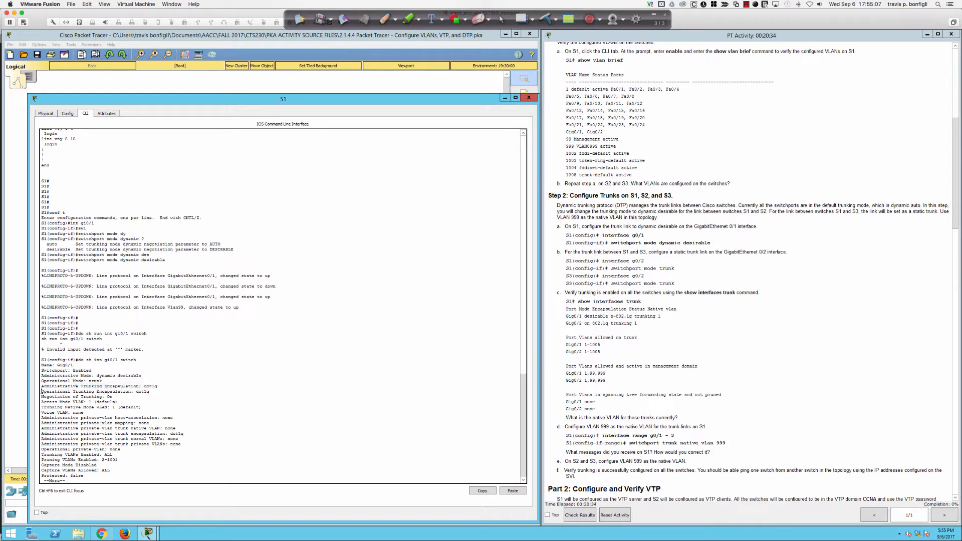
{"action": "left_click_drag", "start_coordinate": [43, 390], "coordinate": [163, 391]}
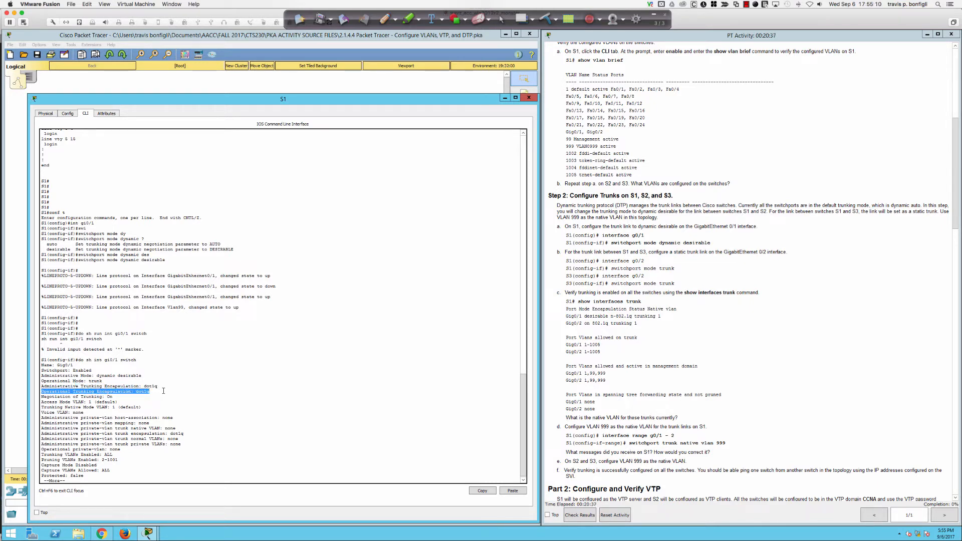
{"action": "left_click", "coordinate": [324, 386]}
{"action": "key", "text": "space"}
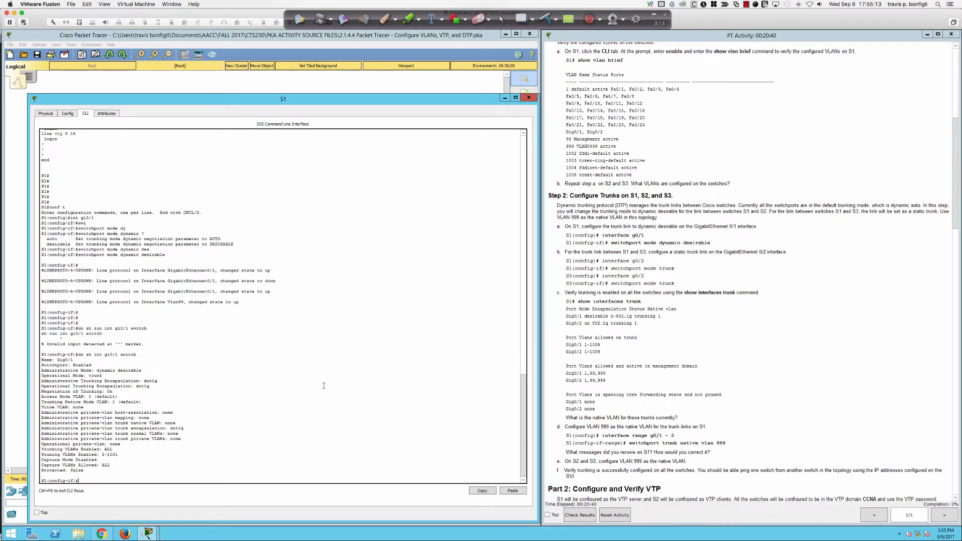
Step: List S1's trunks with do sh int trunk and point out Gig0/1's n-802.1q encapsulation
{"action": "type", "text": "do sh int trunk"}
{"action": "key", "text": "Return"}
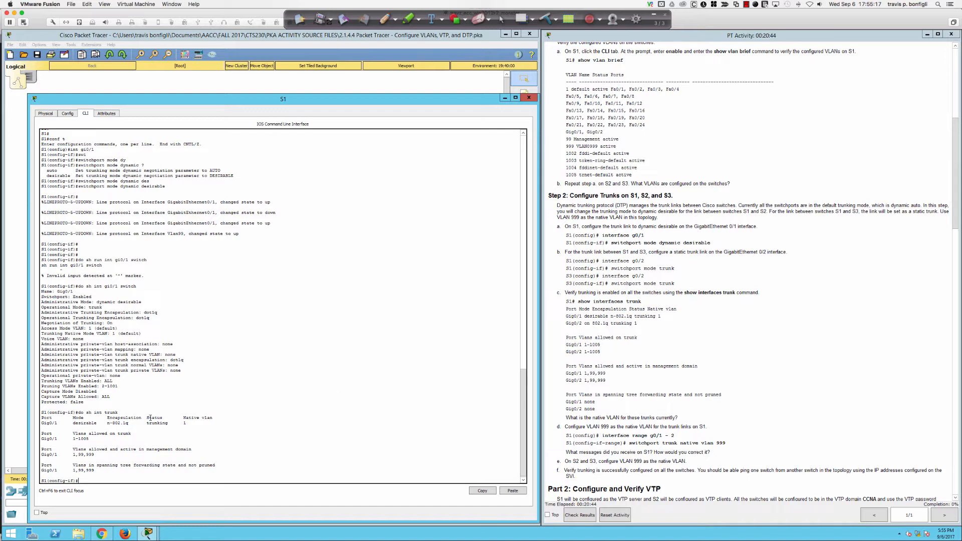
{"action": "left_click_drag", "start_coordinate": [107, 424], "coordinate": [131, 424]}
{"action": "left_click", "coordinate": [133, 387]}
Step: Highlight Gig0/1's forwarding VLANs 1,99,999 and the Negotiation of Trunking: On line
{"action": "left_click_drag", "start_coordinate": [41, 465], "coordinate": [101, 471]}
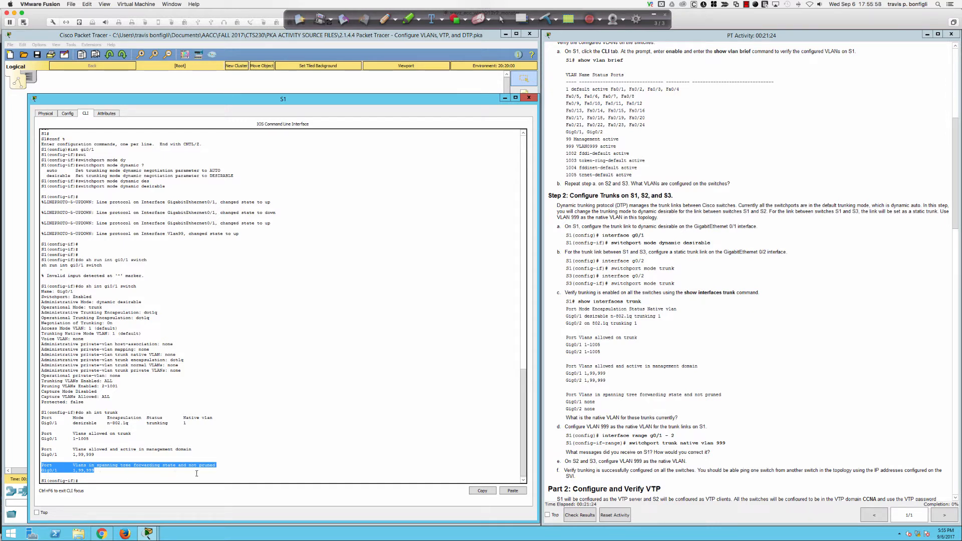
{"action": "left_click", "coordinate": [94, 472]}
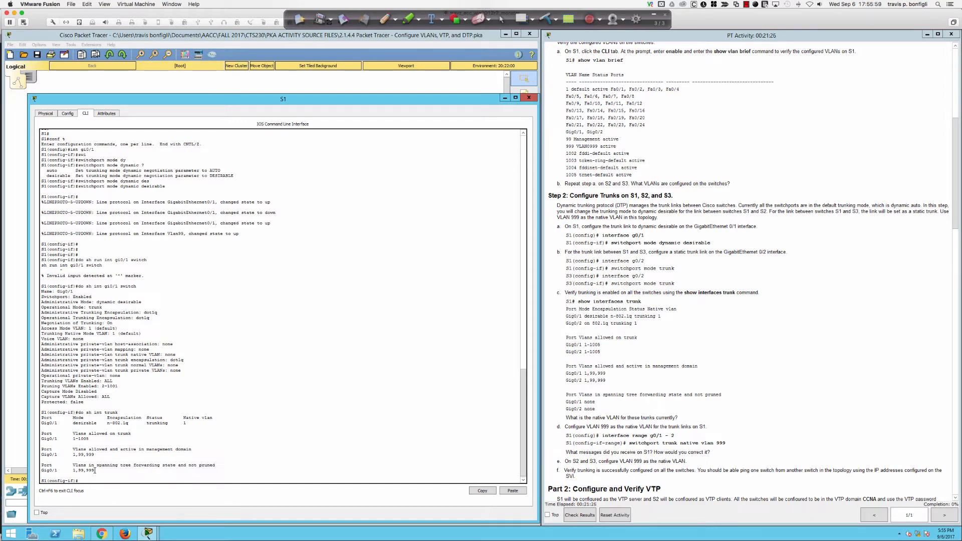
{"action": "left_click_drag", "start_coordinate": [95, 471], "coordinate": [41, 471]}
{"action": "left_click", "coordinate": [103, 474]}
{"action": "left_click_drag", "start_coordinate": [113, 325], "coordinate": [104, 325]}
{"action": "left_click", "coordinate": [37, 325]}
{"action": "left_click_drag", "start_coordinate": [42, 325], "coordinate": [118, 324]}
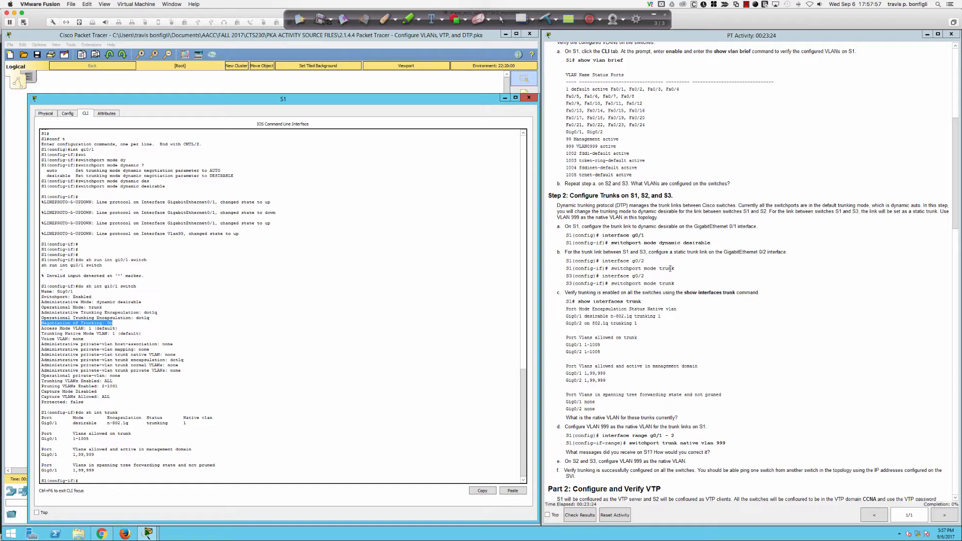
{"action": "left_click", "coordinate": [310, 346]}
Step: Set S1's interface gi0/2 to switchport mode trunk
{"action": "left_click", "coordinate": [318, 321]}
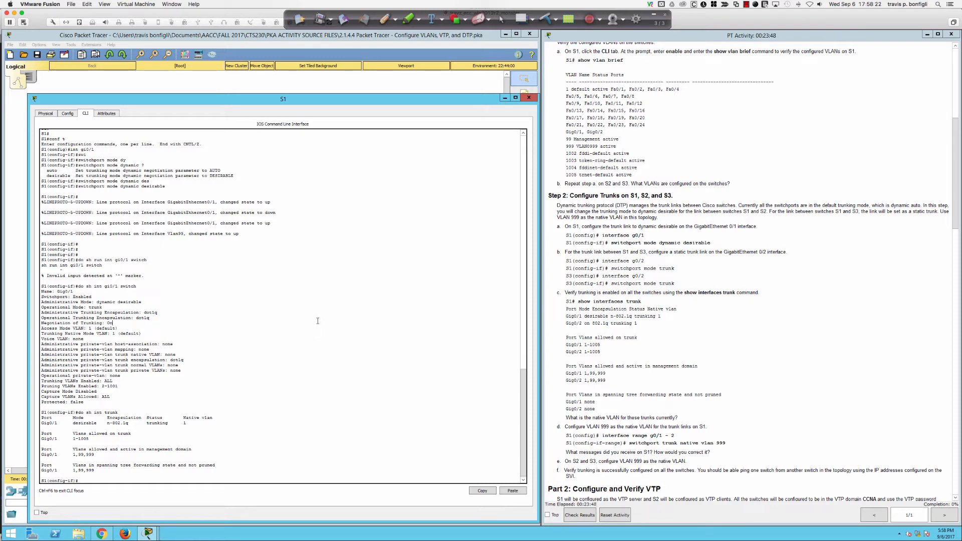
{"action": "key", "text": "Return"}
{"action": "key", "text": "Return"}
{"action": "type", "text": "int"}
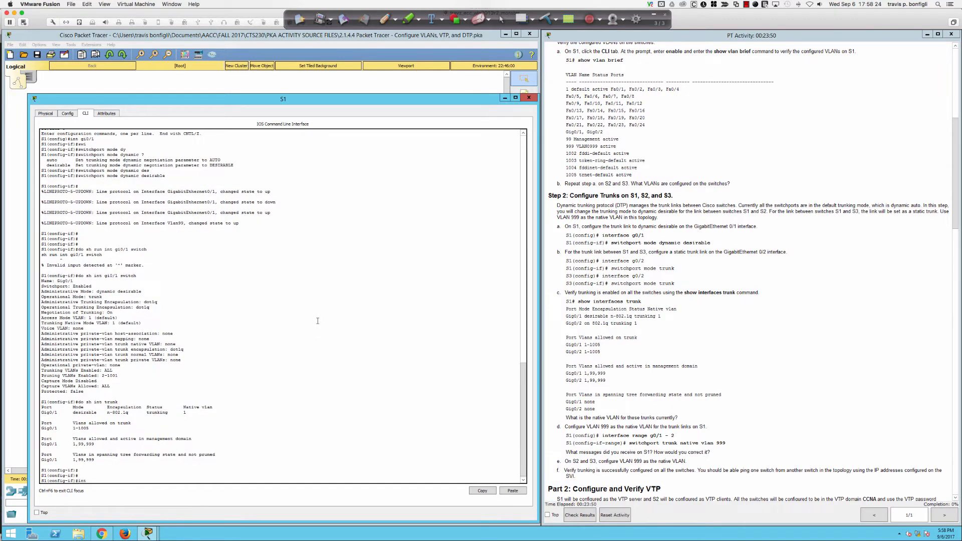
{"action": "type", "text": " gi0/2"}
{"action": "key", "text": "Return"}
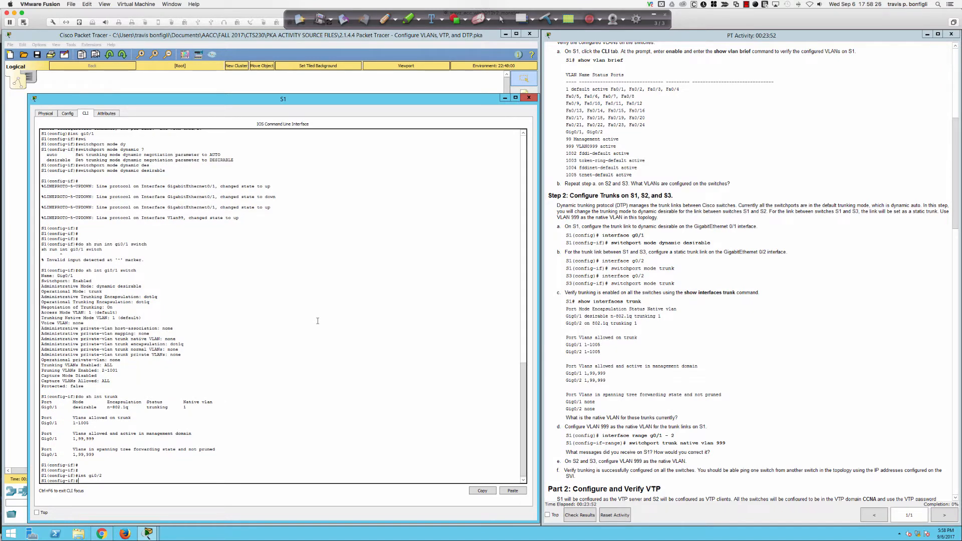
{"action": "type", "text": "swi"}
{"action": "key", "text": "Tab"}
{"action": "type", "text": "mode trun"}
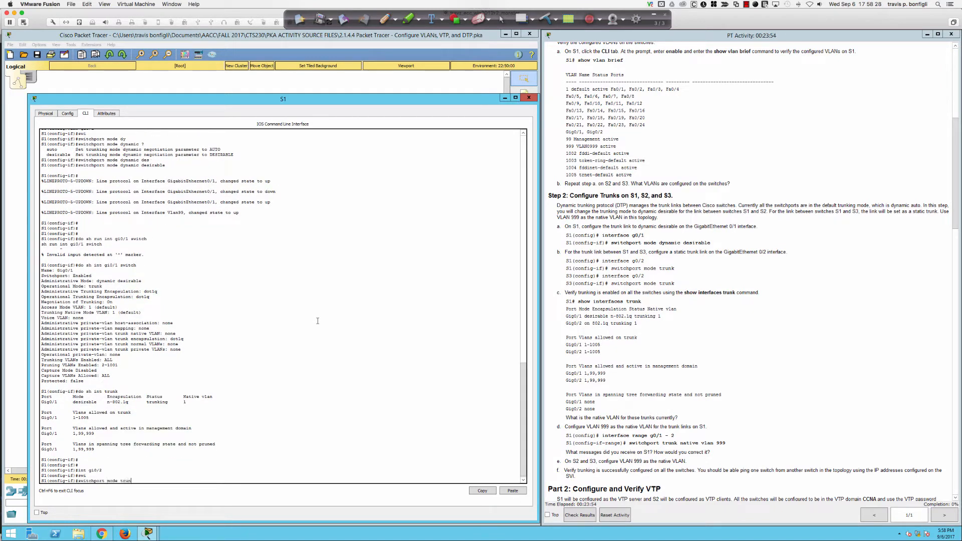
{"action": "key", "text": "Return"}
Step: List S1's trunks and highlight the n-802.1q and 802.1q encapsulations of Gig0/1 and Gig0/2
{"action": "key", "text": "Return"}
{"action": "key", "text": "Return"}
{"action": "key", "text": "Return"}
{"action": "type", "text": "do sh"}
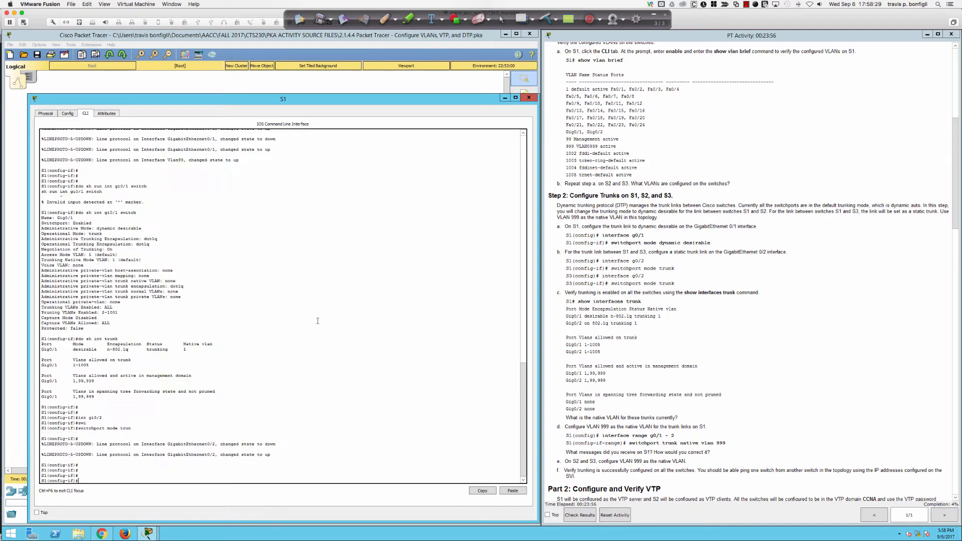
{"action": "type", "text": " int trunk"}
{"action": "key", "text": "Return"}
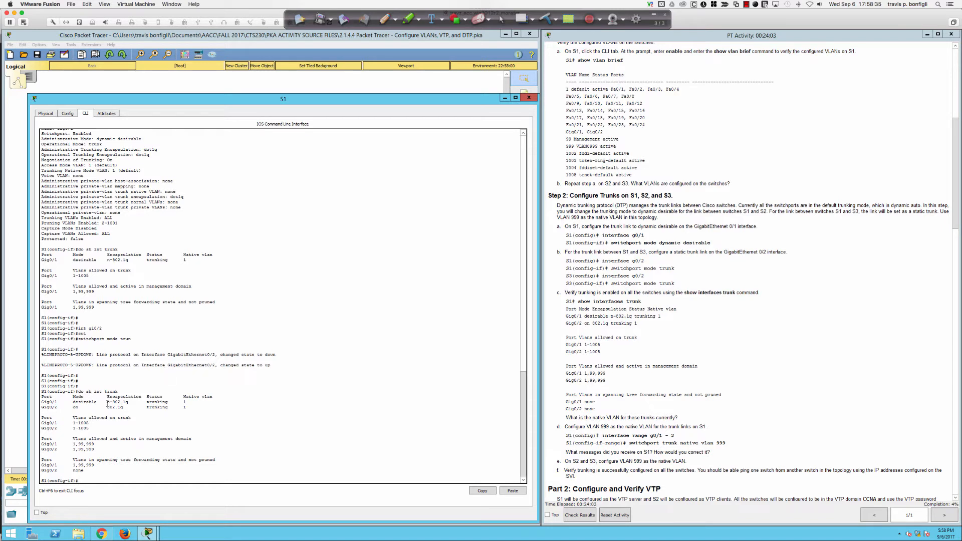
{"action": "left_click_drag", "start_coordinate": [107, 404], "coordinate": [130, 403]}
{"action": "double_click", "coordinate": [130, 402]}
{"action": "left_click", "coordinate": [130, 403]}
{"action": "left_click_drag", "start_coordinate": [107, 402], "coordinate": [110, 402]}
{"action": "left_click_drag", "start_coordinate": [107, 408], "coordinate": [120, 409]}
{"action": "left_click", "coordinate": [303, 445]}
Step: Show S1's version details with do sh ver, highlighting the 2960 LANBASE image name
{"action": "type", "text": "do sh ver"}
{"action": "key", "text": "Return"}
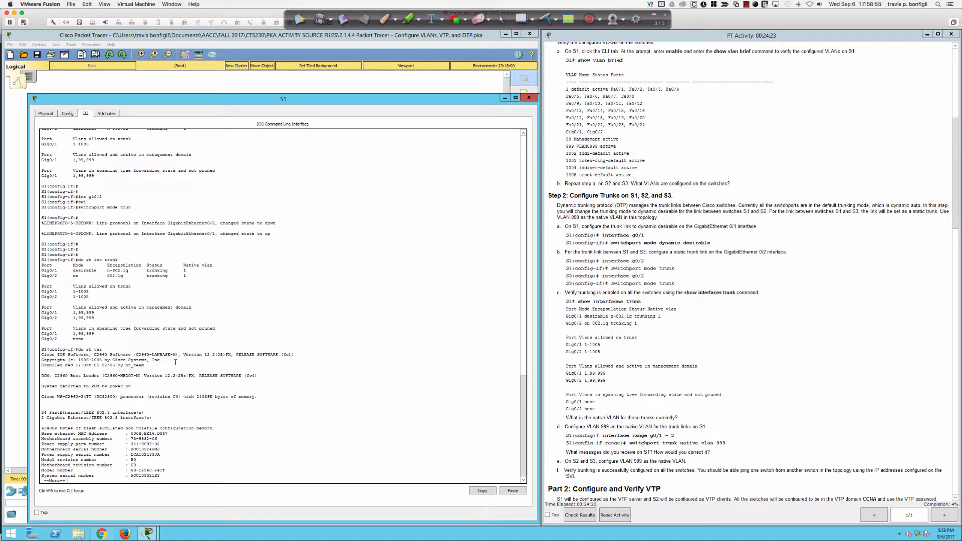
{"action": "left_click_drag", "start_coordinate": [139, 355], "coordinate": [179, 354]}
{"action": "left_click", "coordinate": [366, 413]}
{"action": "key", "text": "space"}
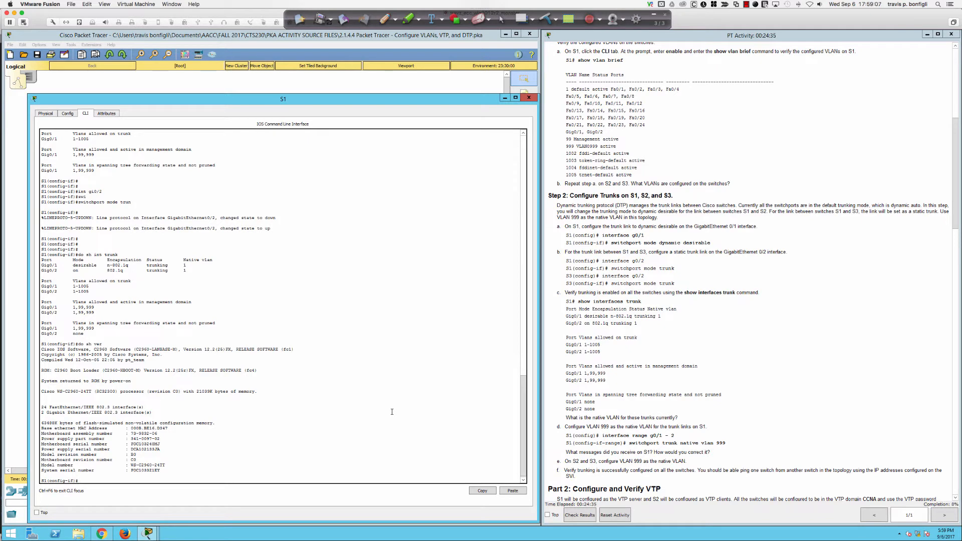
Step: Check the available switchport trunk options, find no encapsulation keyword, and erase the command
{"action": "type", "text": "sw"}
{"action": "key", "text": "Tab"}
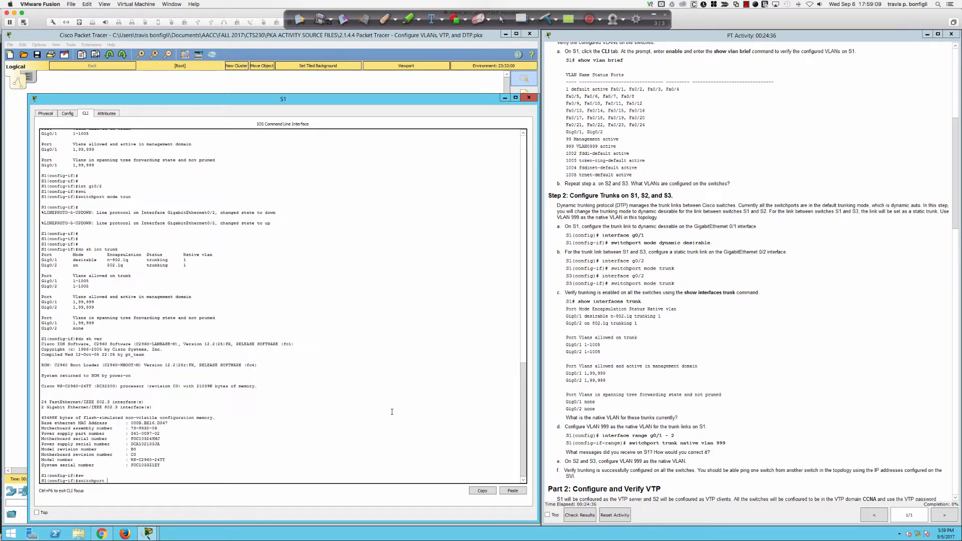
{"action": "type", "text": "tr"}
{"action": "key", "text": "Tab"}
{"action": "type", "text": "en"}
{"action": "key", "text": "Tab"}
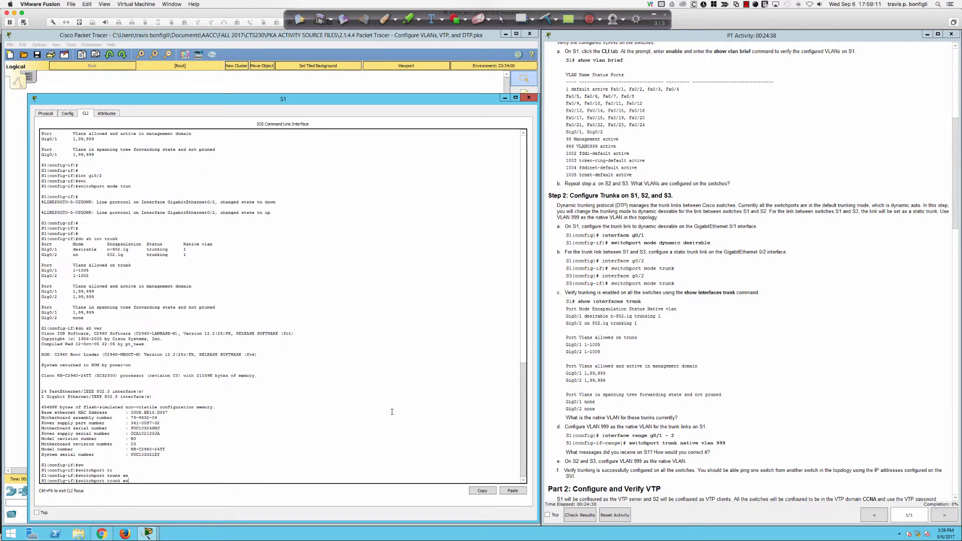
{"action": "type", "text": "c"}
{"action": "key", "text": "Tab"}
{"action": "key", "text": "BackSpace"}
{"action": "key", "text": "BackSpace"}
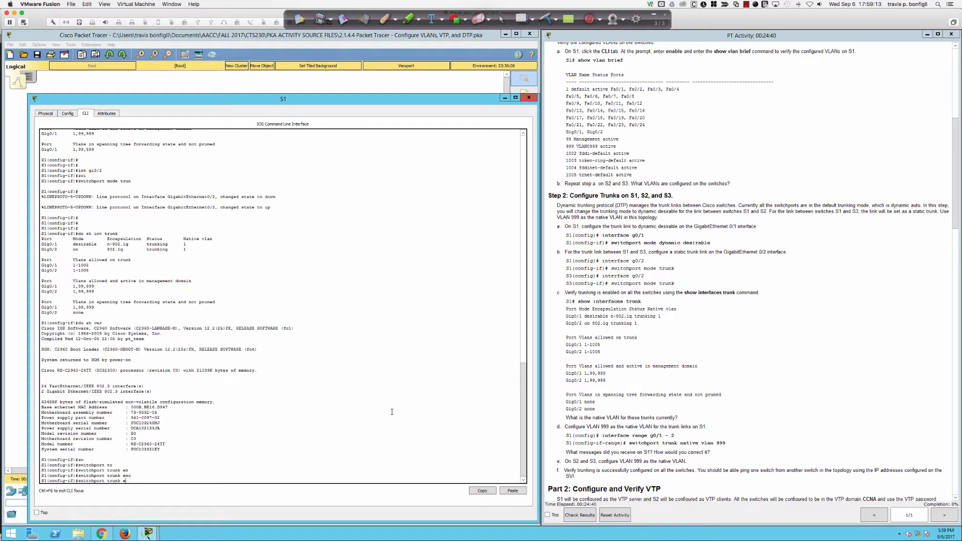
{"action": "type", "text": "?"}
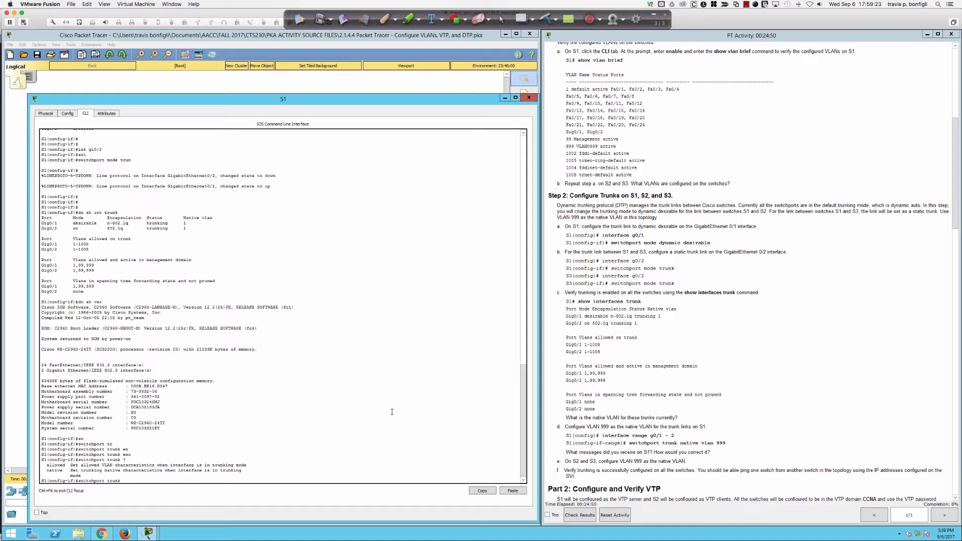
{"action": "key", "text": "BackSpace"}
{"action": "key", "text": "BackSpace"}
{"action": "key", "text": "BackSpace"}
{"action": "key", "text": "BackSpace"}
{"action": "key", "text": "BackSpace"}
{"action": "key", "text": "BackSpace"}
{"action": "key", "text": "BackSpace"}
{"action": "key", "text": "BackSpace"}
{"action": "key", "text": "BackSpace"}
{"action": "key", "text": "BackSpace"}
{"action": "key", "text": "BackSpace"}
{"action": "key", "text": "BackSpace"}
{"action": "key", "text": "BackSpace"}
{"action": "key", "text": "BackSpace"}
{"action": "key", "text": "BackSpace"}
{"action": "key", "text": "BackSpace"}
Step: Re-list S1's trunks: Gig0/1 desirable and Gig0/2 on, both native VLAN 1
{"action": "key", "text": "Return"}
{"action": "key", "text": "Return"}
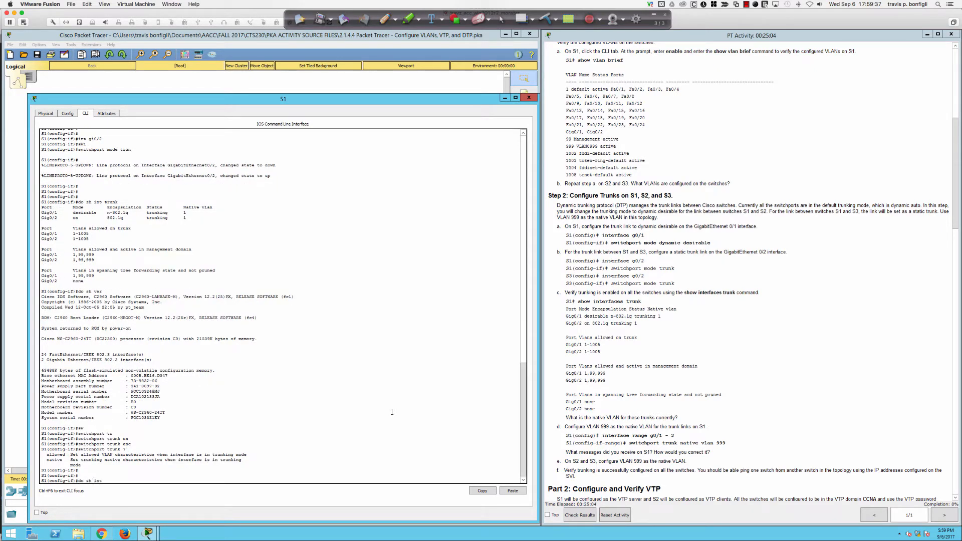
{"action": "type", "text": "do sh int trunk"}
{"action": "key", "text": "Return"}
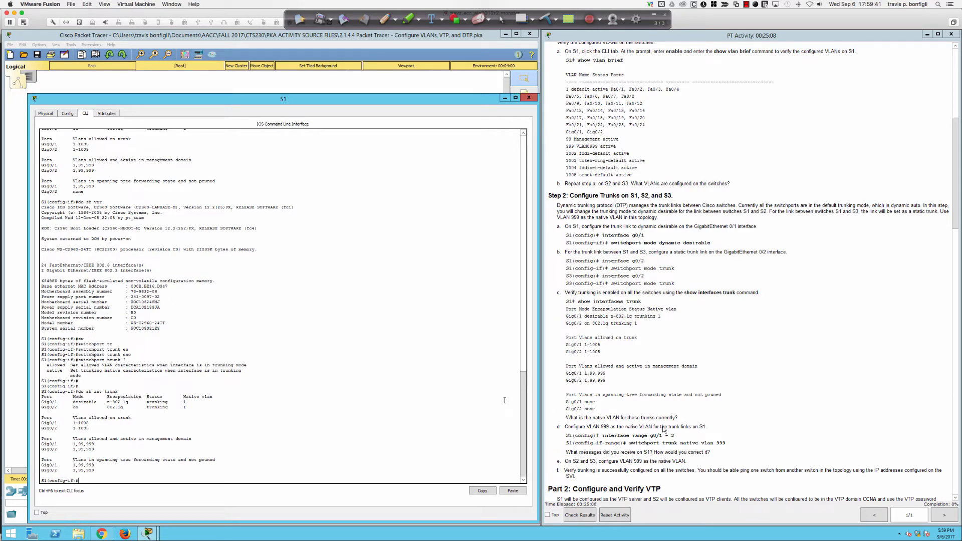
Step: Open S3's console and enter privileged and global configuration mode
{"action": "left_click", "coordinate": [404, 86]}
{"action": "left_click", "coordinate": [335, 207]}
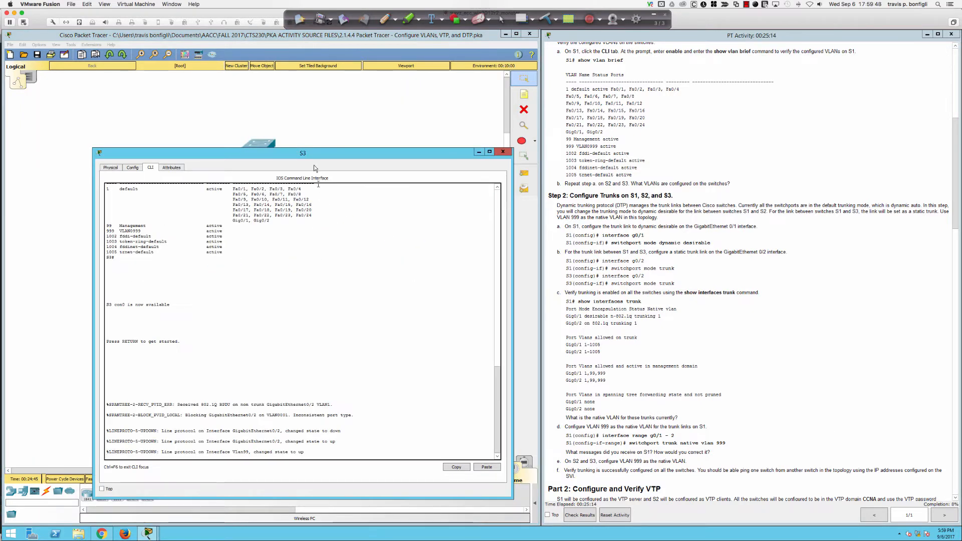
{"action": "left_click_drag", "start_coordinate": [317, 155], "coordinate": [283, 155]}
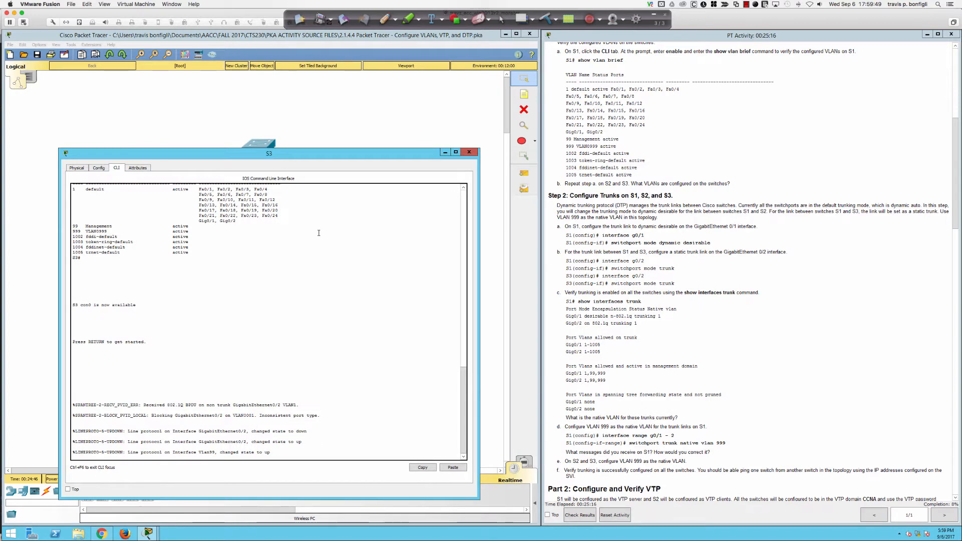
{"action": "key", "text": "Return"}
{"action": "key", "text": "Return"}
{"action": "key", "text": "Return"}
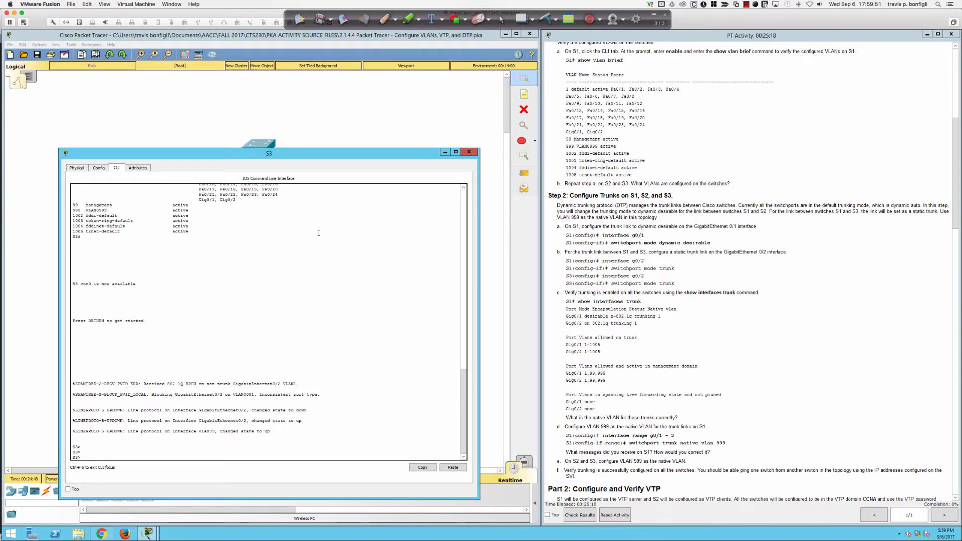
{"action": "type", "text": "en"}
{"action": "key", "text": "Return"}
{"action": "type", "text": "conf t"}
{"action": "key", "text": "Return"}
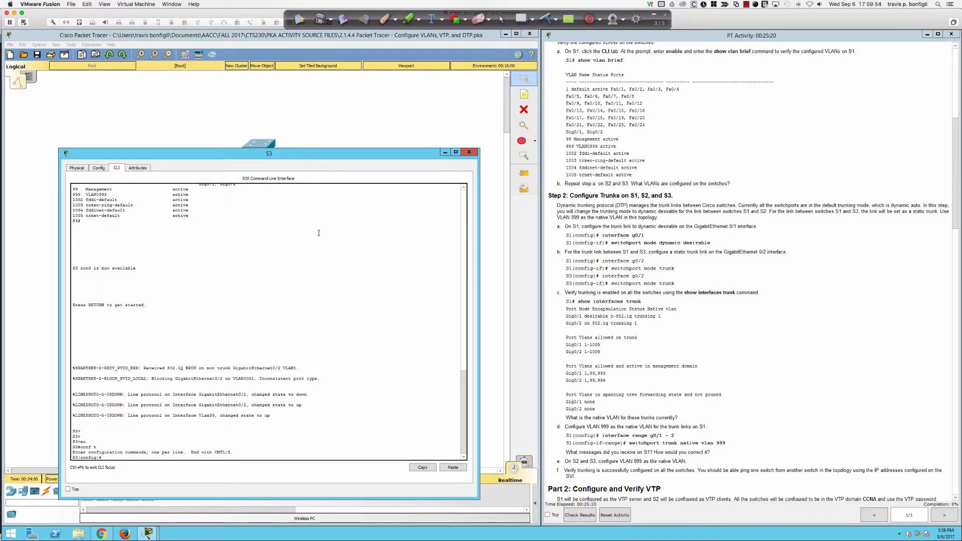
Step: Set S3's Gig0/2 to switchport mode trunk and confirm negotiation shows On
{"action": "type", "text": "int gi0/2"}
{"action": "key", "text": "Return"}
{"action": "type", "text": "swi"}
{"action": "key", "text": "Tab"}
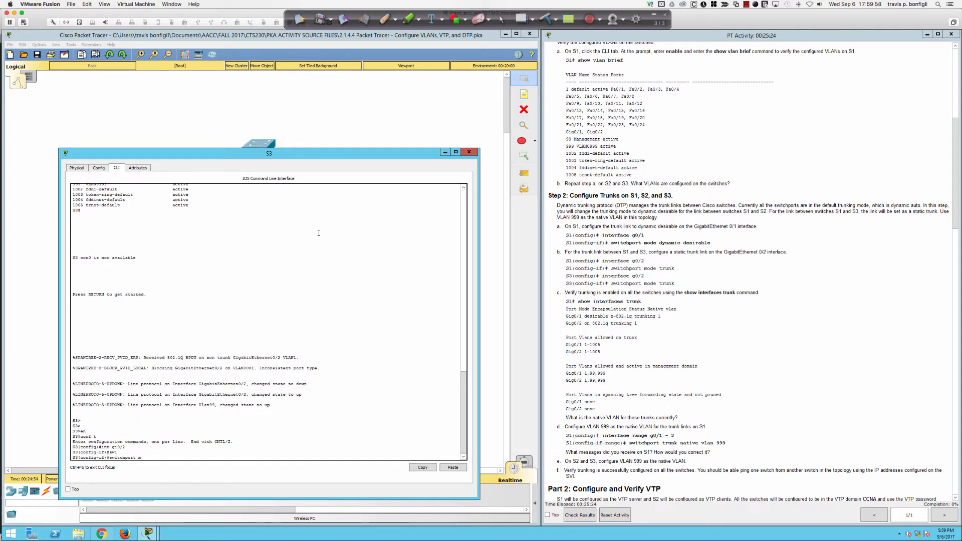
{"action": "type", "text": "mode trunk"}
{"action": "key", "text": "Return"}
{"action": "type", "text": "do sh "}
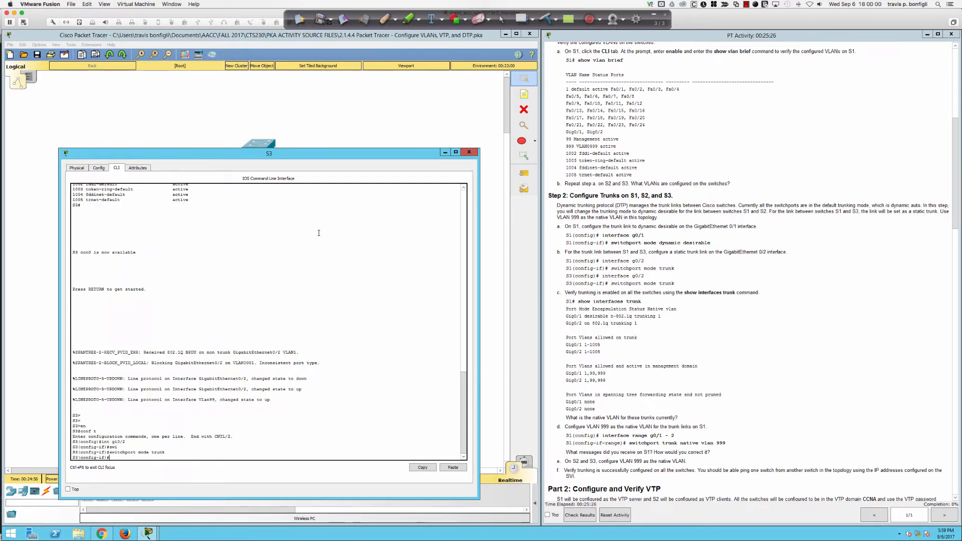
{"action": "type", "text": "int gi0/2 switch"}
{"action": "key", "text": "Return"}
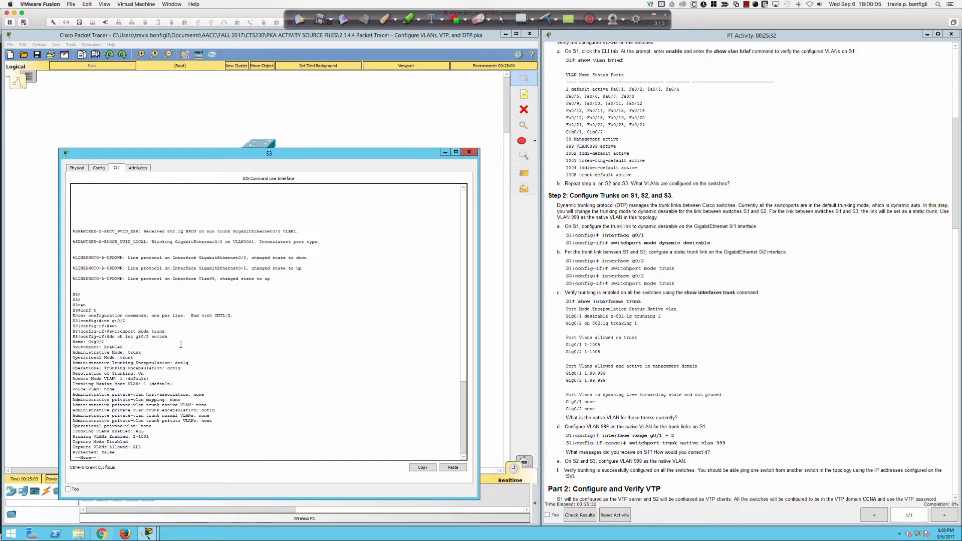
{"action": "left_click_drag", "start_coordinate": [145, 374], "coordinate": [73, 376]}
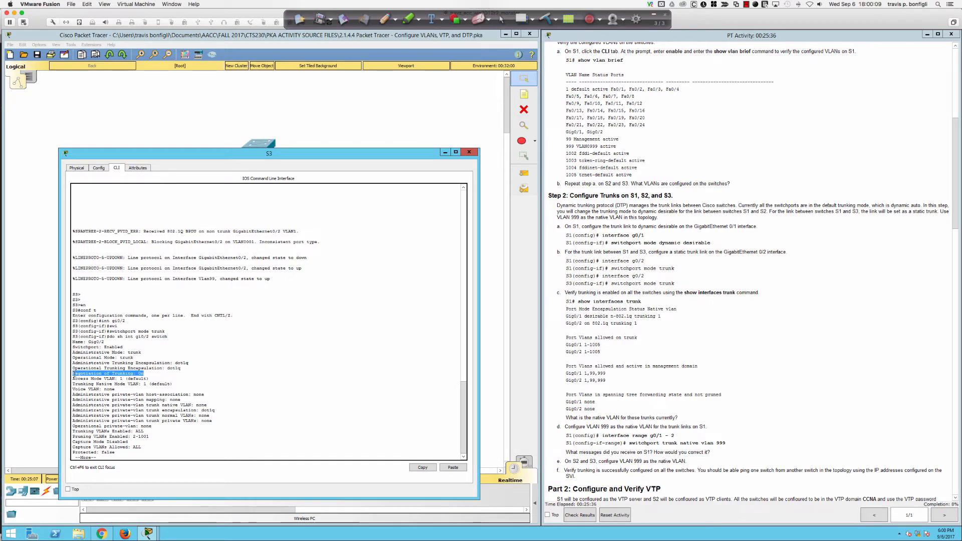
{"action": "left_click", "coordinate": [355, 422]}
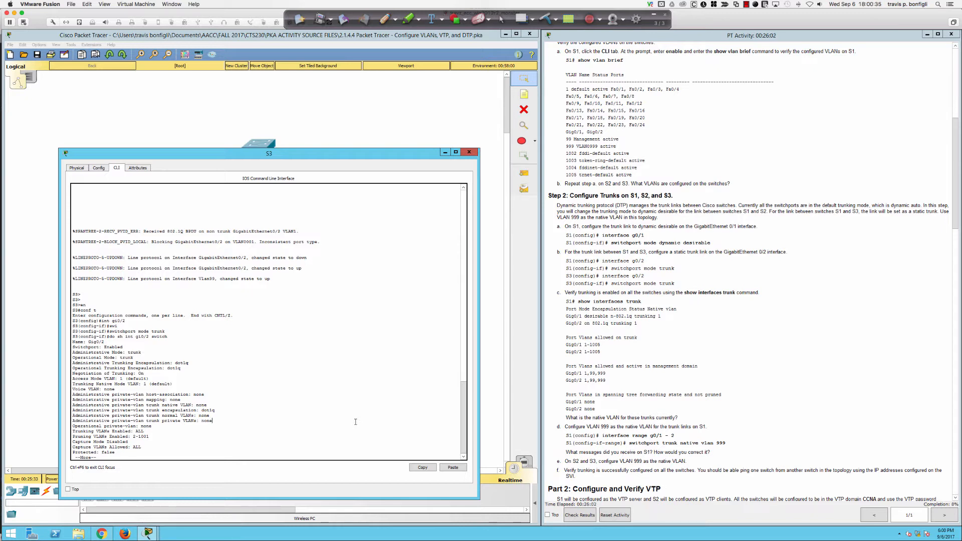
Step: Apply switchport nonegotiate on S3's Gig0/2 and confirm Negotiation of Trunking: Off
{"action": "type", "text": "swi"}
{"action": "key", "text": "Tab"}
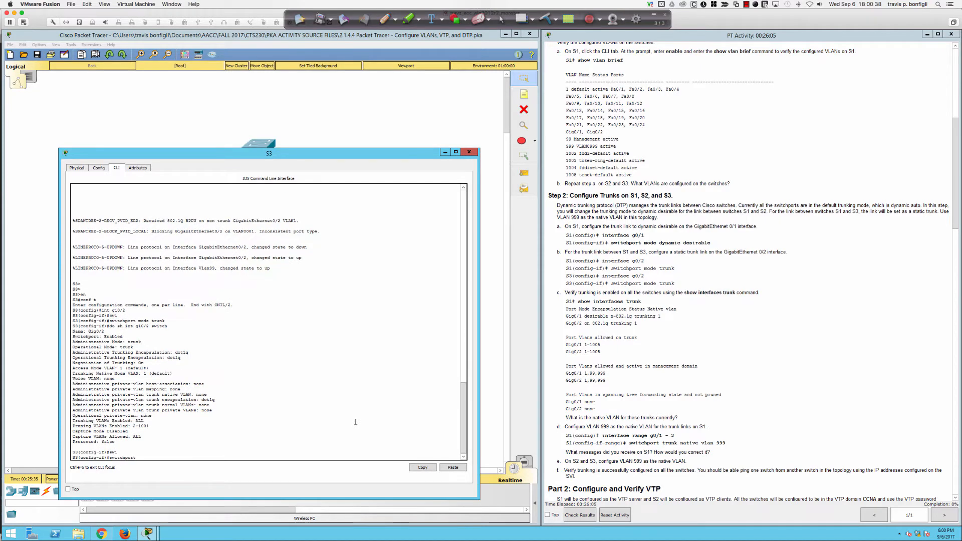
{"action": "type", "text": "non"}
{"action": "key", "text": "Tab"}
{"action": "key", "text": "Return"}
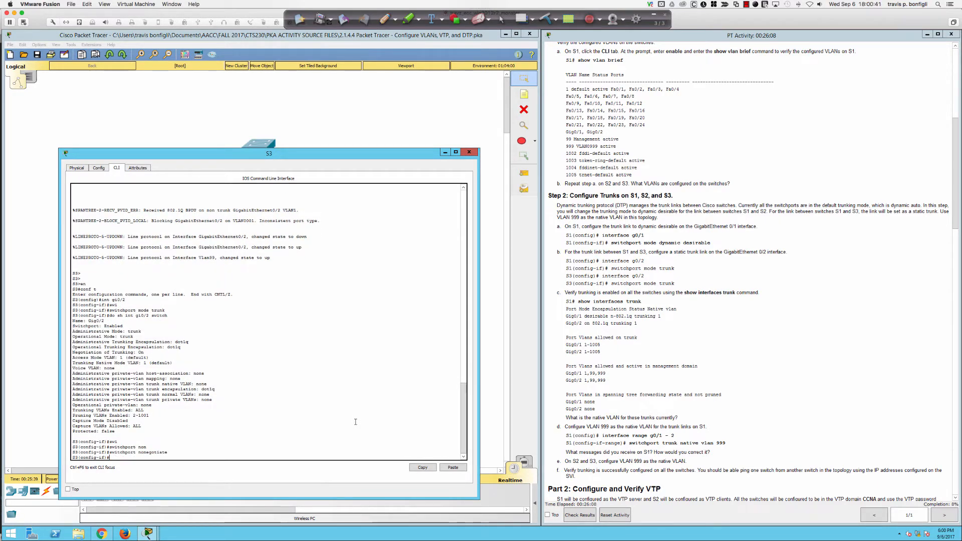
{"action": "key", "text": "Up"}
{"action": "key", "text": "Up"}
{"action": "key", "text": "Return"}
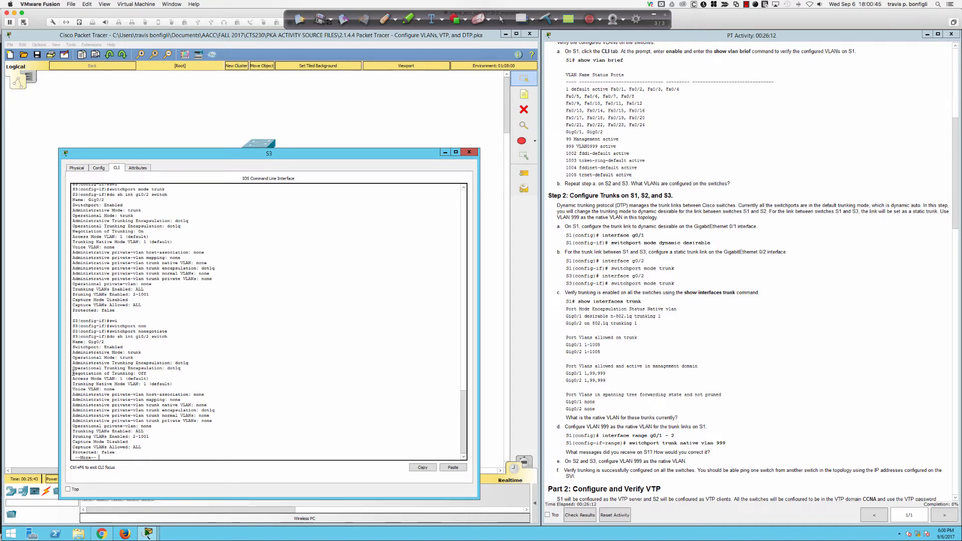
{"action": "left_click_drag", "start_coordinate": [73, 374], "coordinate": [147, 374]}
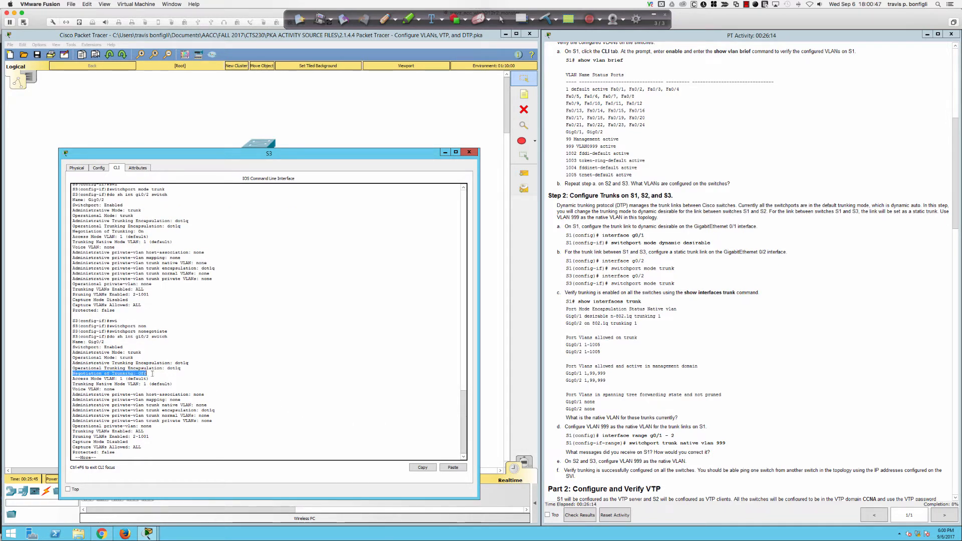
{"action": "left_click", "coordinate": [341, 398]}
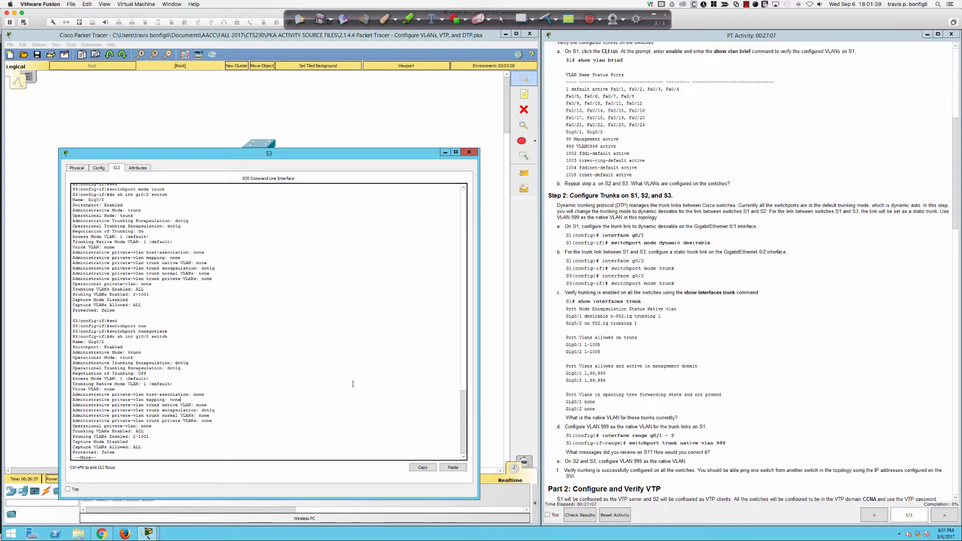
Step: Finish the paged switchport output and go back to the network topology
{"action": "key", "text": "space"}
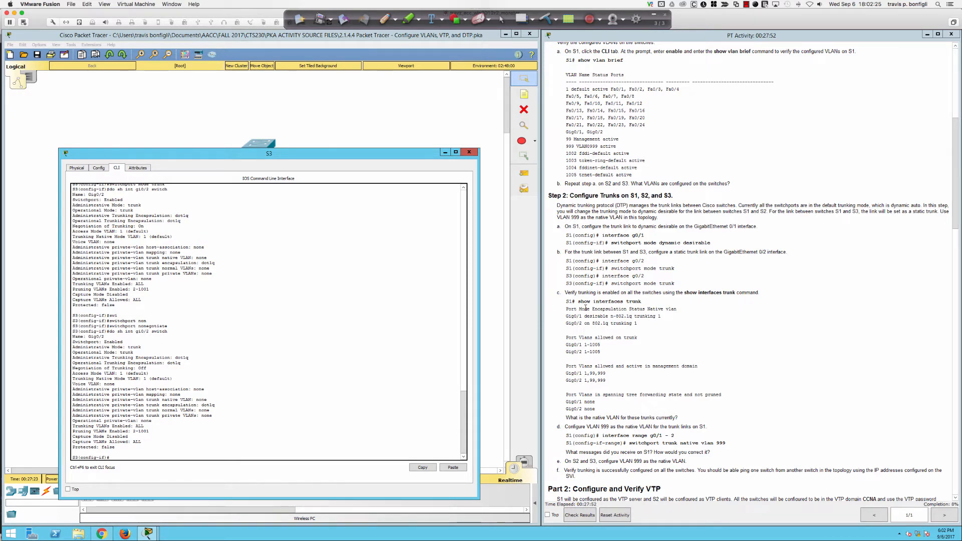
{"action": "scroll", "coordinate": [586, 307], "scroll_direction": "down", "scroll_amount": 2}
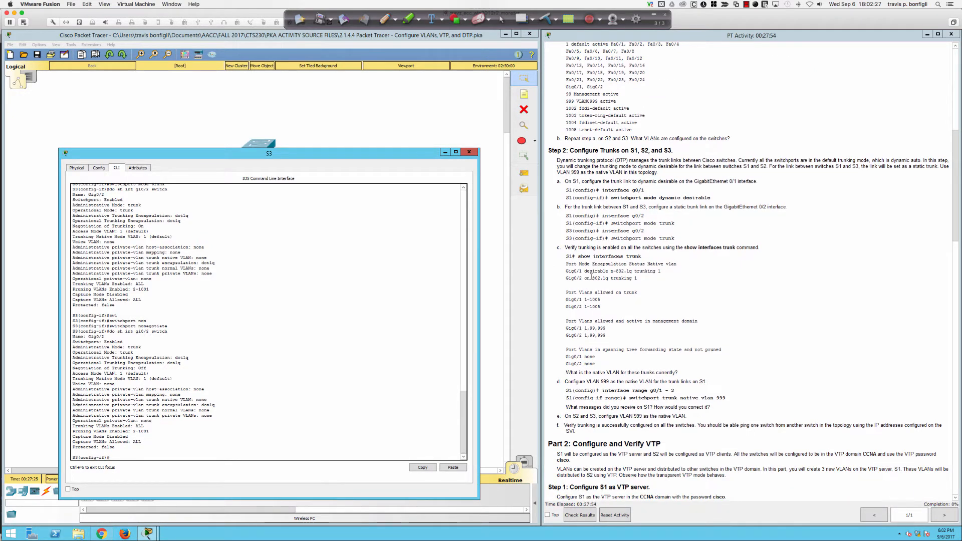
{"action": "scroll", "coordinate": [591, 279], "scroll_direction": "down", "scroll_amount": 3}
{"action": "scroll", "coordinate": [590, 279], "scroll_direction": "down", "scroll_amount": 2}
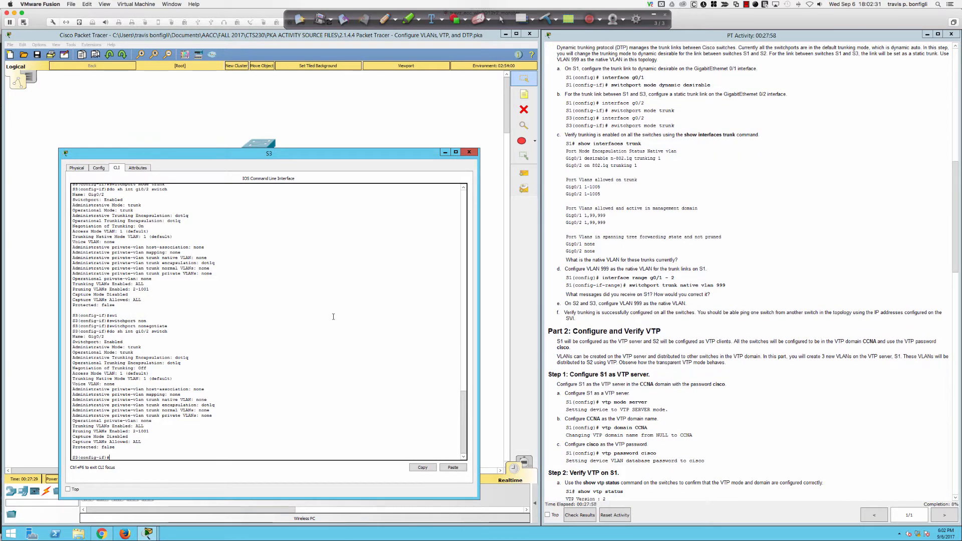
{"action": "left_click", "coordinate": [300, 126]}
Step: Open S1's CLI and select the interface range Gig0/1-2
{"action": "left_click", "coordinate": [265, 144]}
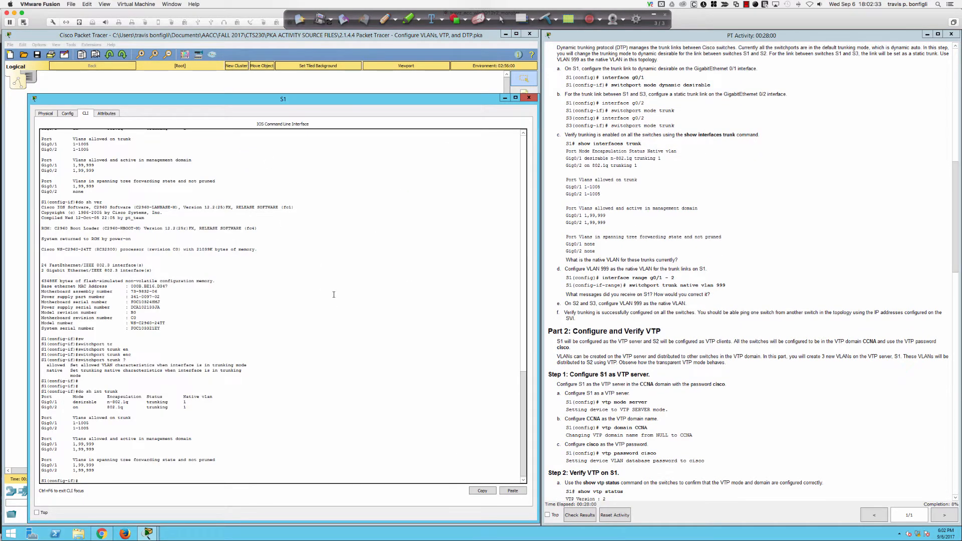
{"action": "key", "text": "Return"}
{"action": "key", "text": "Return"}
{"action": "key", "text": "Return"}
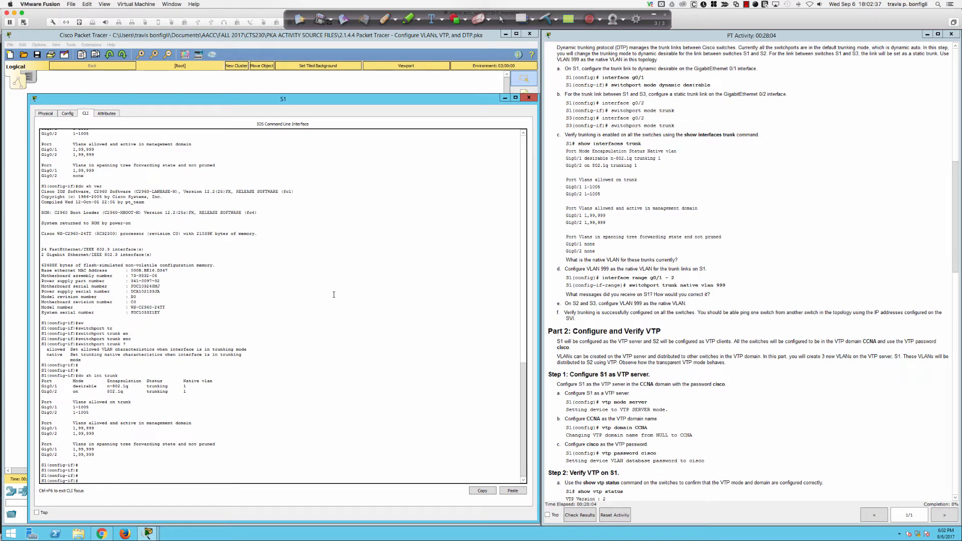
{"action": "key", "text": "Return"}
{"action": "key", "text": "Return"}
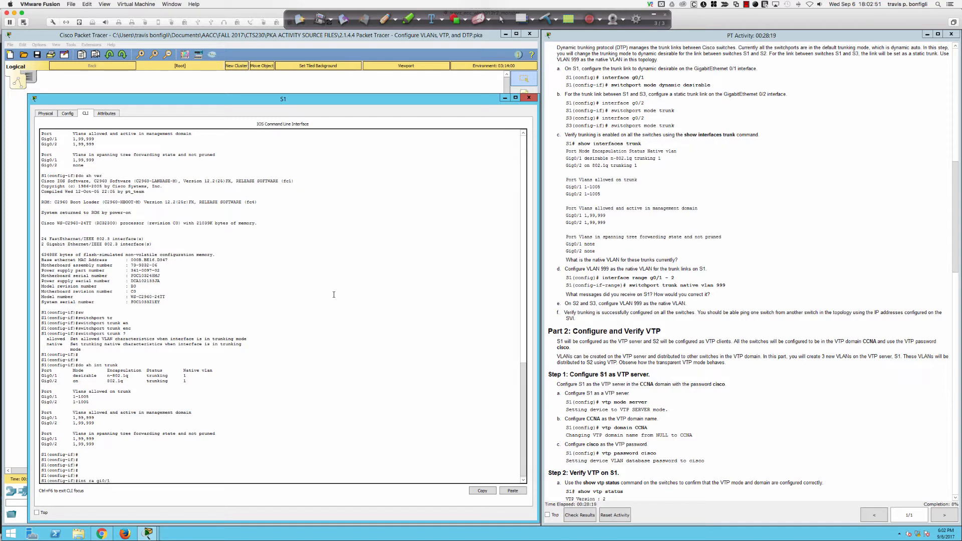
{"action": "key", "text": "Return"}
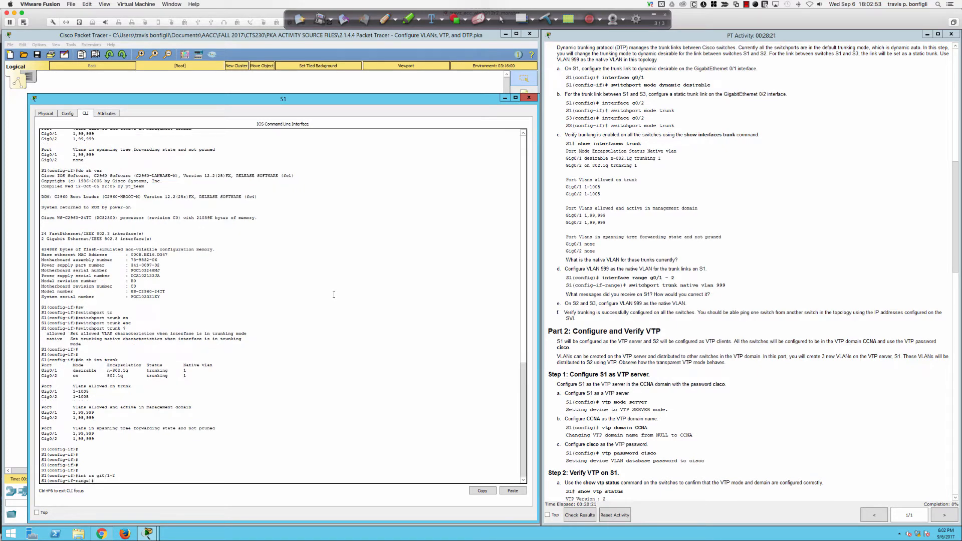
Step: Set switchport trunk native vlan 999 on S1's Gig0/1-2 range
{"action": "type", "text": "swi"}
{"action": "key", "text": "Tab"}
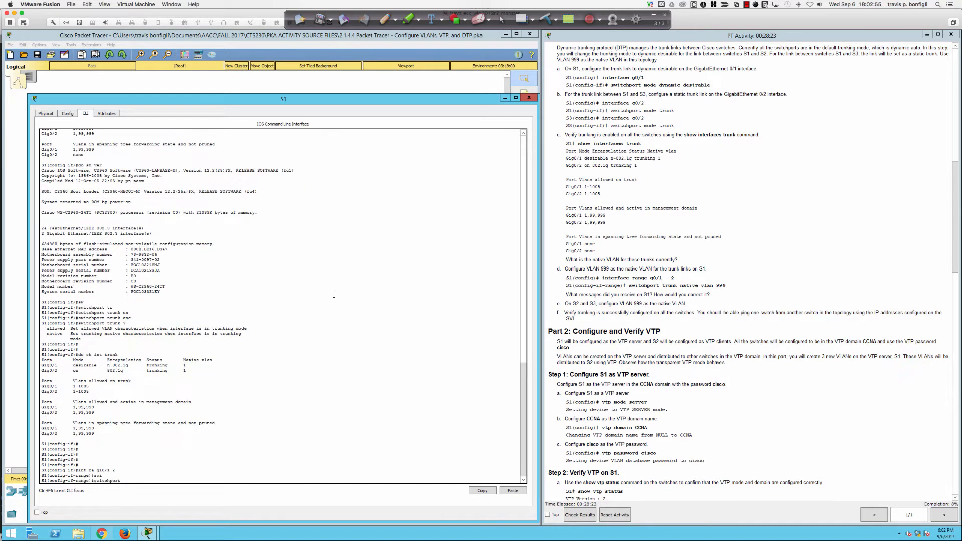
{"action": "type", "text": "tru"}
{"action": "key", "text": "Tab"}
{"action": "type", "text": "na"}
{"action": "key", "text": "Tab"}
{"action": "type", "text": "vla"}
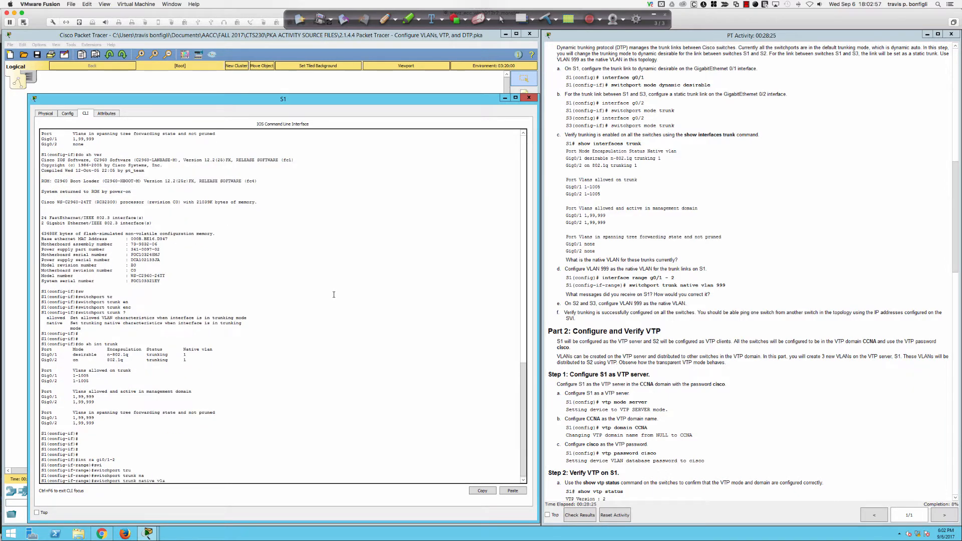
{"action": "type", "text": "n 999"}
{"action": "key", "text": "Return"}
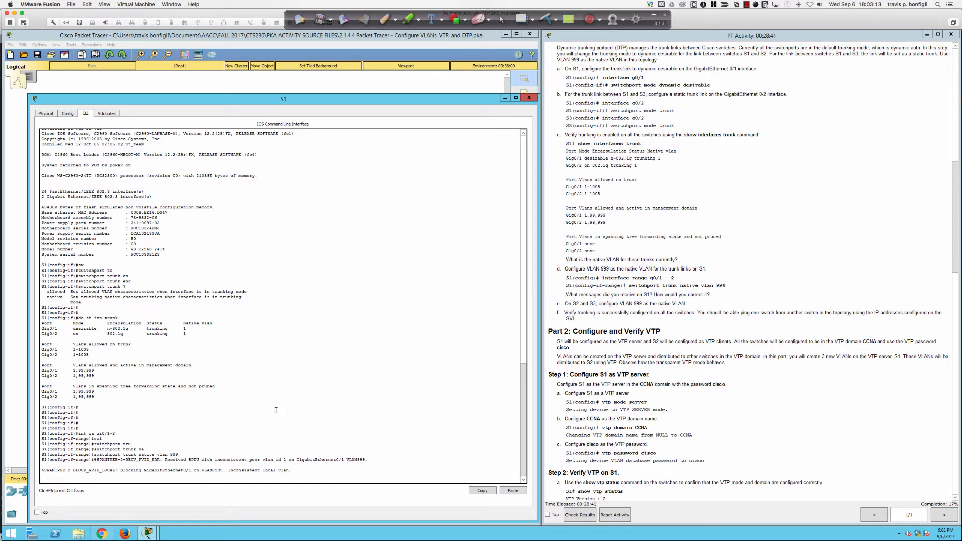
{"action": "left_click_drag", "start_coordinate": [214, 458], "coordinate": [348, 459]}
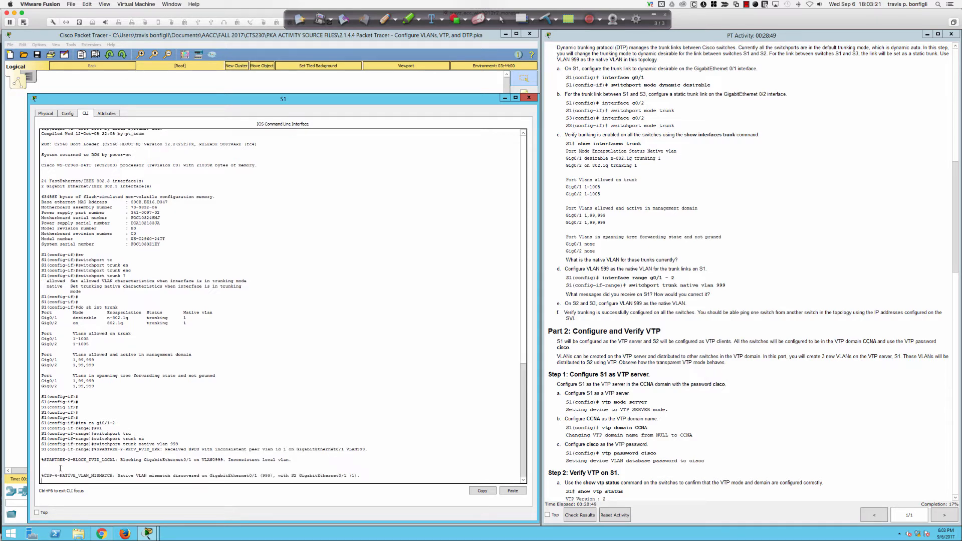
{"action": "left_click_drag", "start_coordinate": [42, 476], "coordinate": [363, 478]}
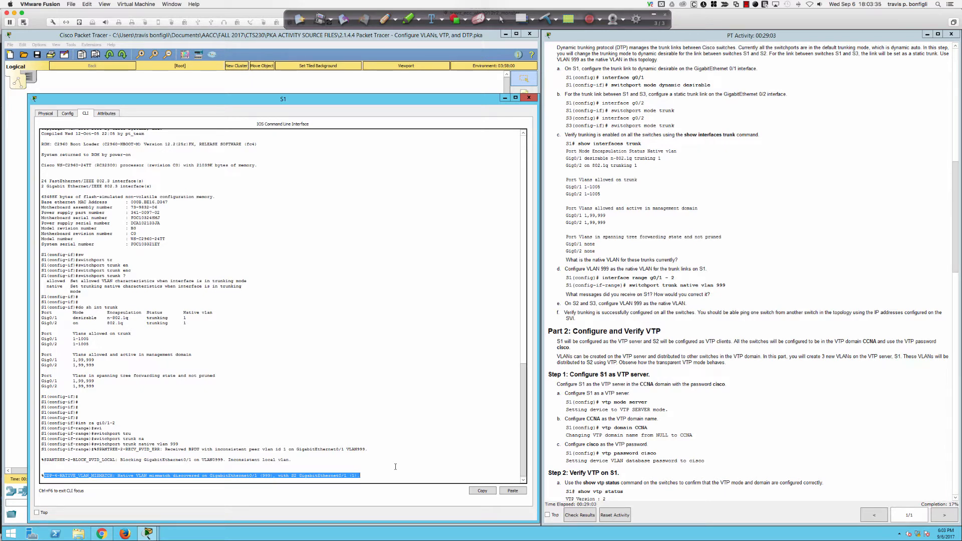
{"action": "key", "text": "Return"}
{"action": "key", "text": "Return"}
{"action": "type", "text": "do sh "}
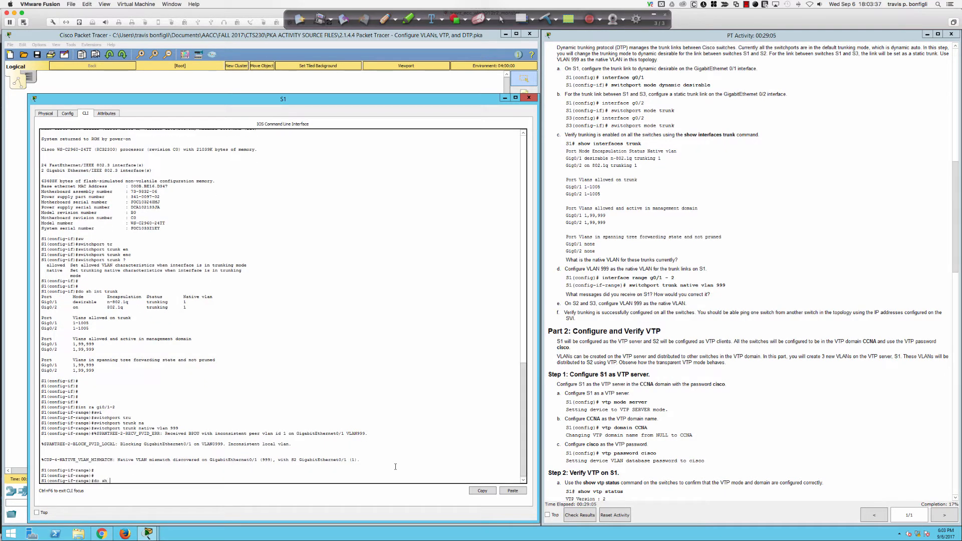
{"action": "type", "text": "int trunk"}
Step: Show S1's trunk table, marking Gig0/1's VLAN 99 entry and S3's native VLAN mismatch warning
{"action": "key", "text": "Return"}
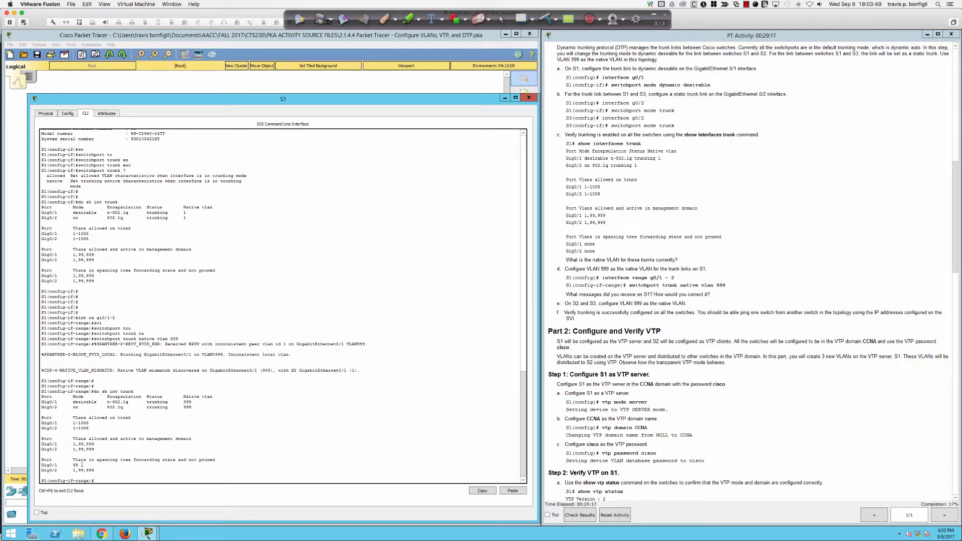
{"action": "left_click_drag", "start_coordinate": [79, 465], "coordinate": [40, 465]}
{"action": "left_click", "coordinate": [79, 465]}
{"action": "left_click_drag", "start_coordinate": [79, 466], "coordinate": [72, 465]}
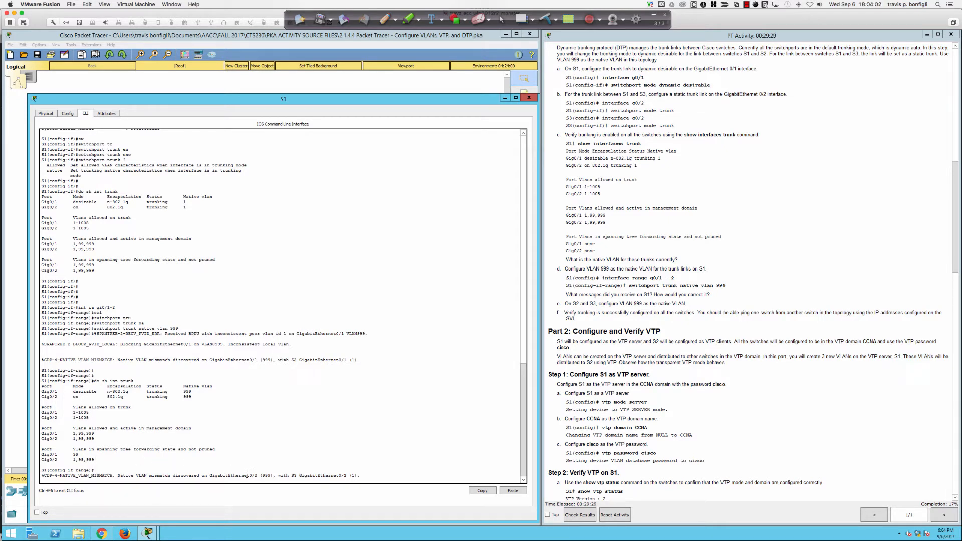
{"action": "left_click_drag", "start_coordinate": [247, 476], "coordinate": [300, 476]}
{"action": "left_click", "coordinate": [385, 429]}
Step: Rerun do sh int trunk on S1 and return to the topology
{"action": "key", "text": "Return"}
{"action": "key", "text": "Up"}
{"action": "key", "text": "Return"}
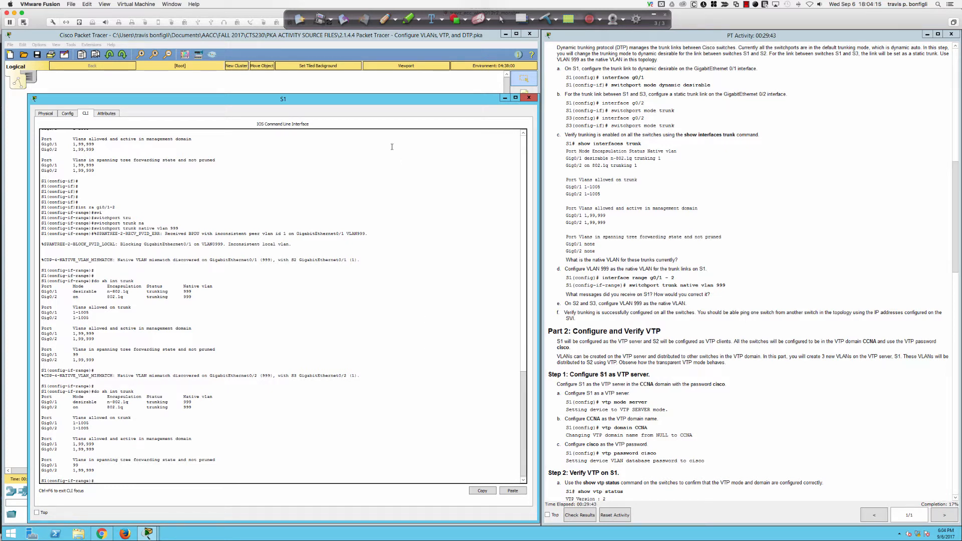
{"action": "left_click", "coordinate": [345, 89]}
Step: Open S2's console, enter global configuration mode and check its trunk status
{"action": "left_click", "coordinate": [177, 205]}
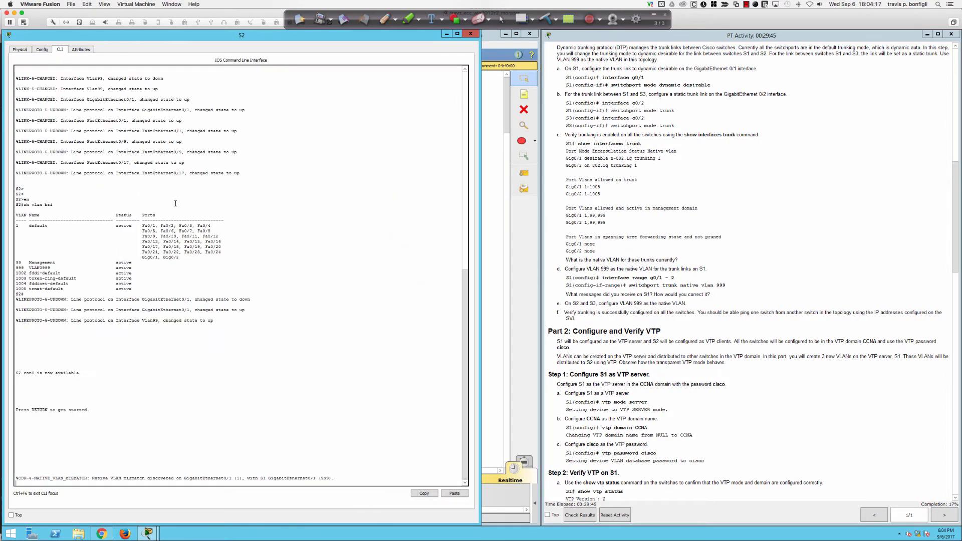
{"action": "key", "text": "Return"}
{"action": "key", "text": "Return"}
{"action": "key", "text": "Return"}
{"action": "key", "text": "Return"}
{"action": "key", "text": "Return"}
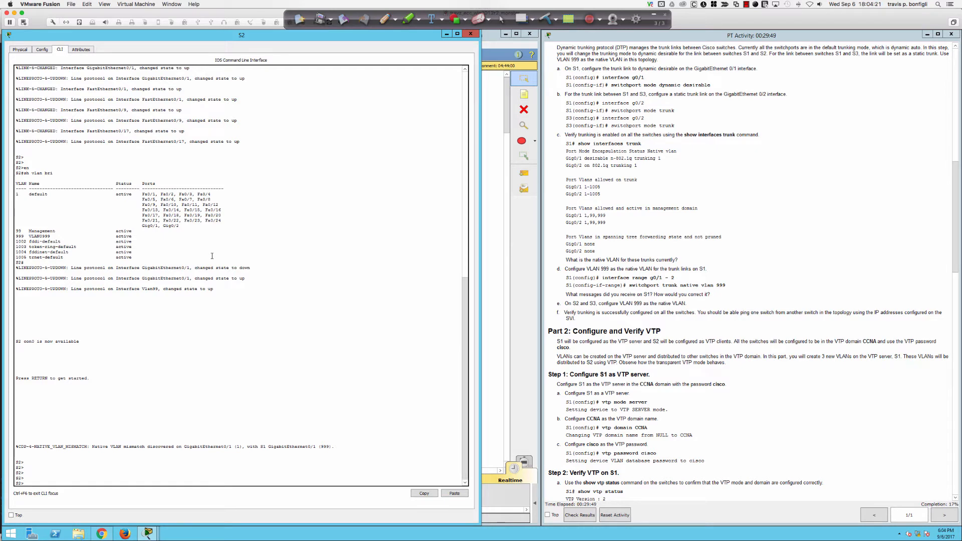
{"action": "type", "text": "en"}
{"action": "key", "text": "Return"}
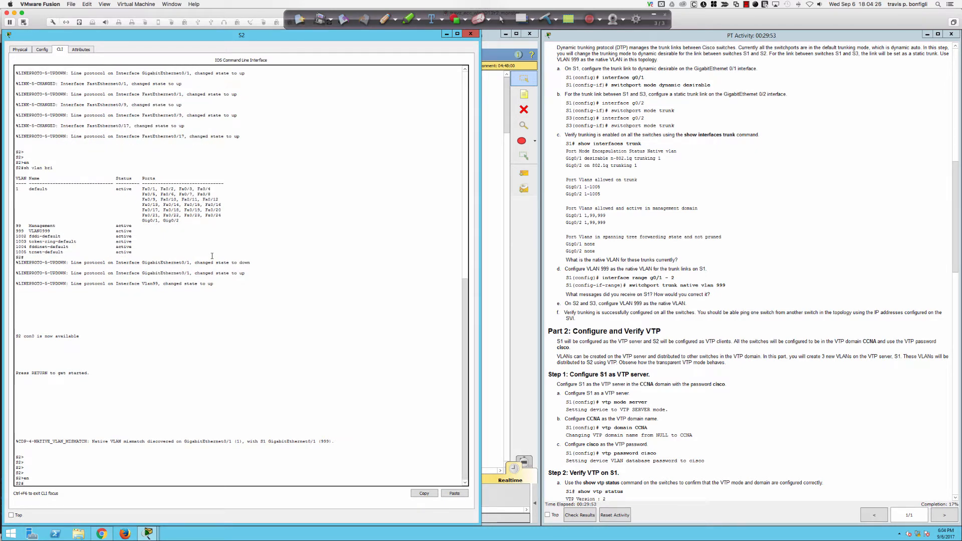
{"action": "type", "text": "conf t"}
{"action": "key", "text": "Return"}
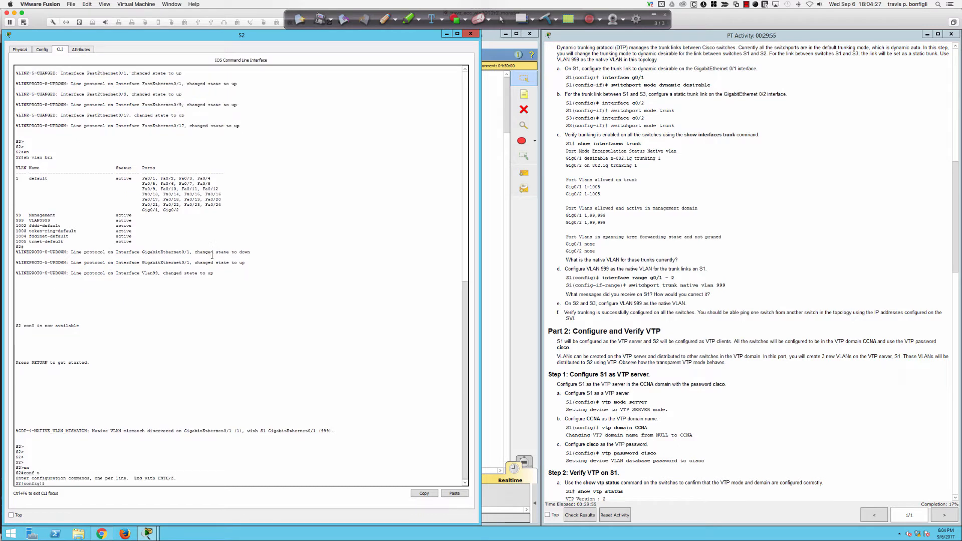
{"action": "type", "text": "int"}
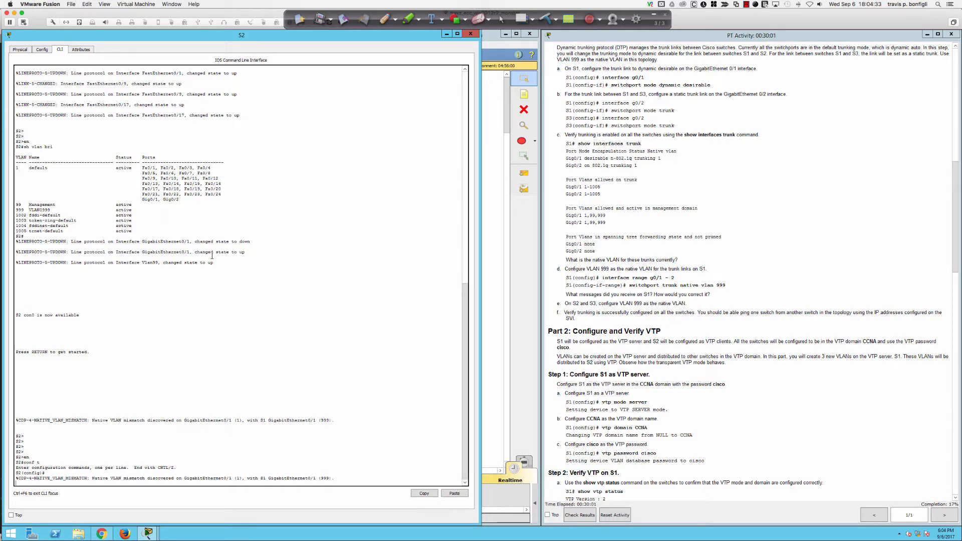
{"action": "key", "text": "Return"}
{"action": "key", "text": "Return"}
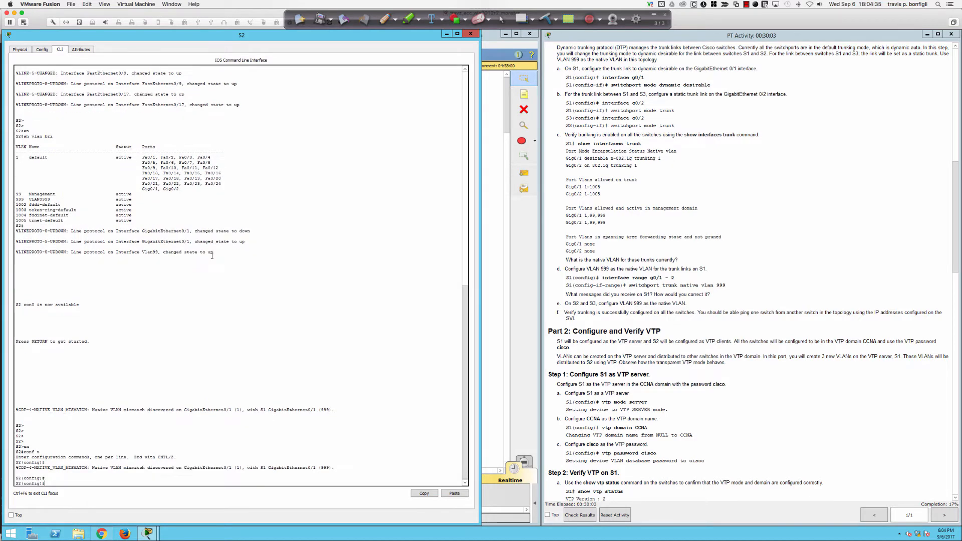
{"action": "type", "text": "t trunk"}
{"action": "key", "text": "Return"}
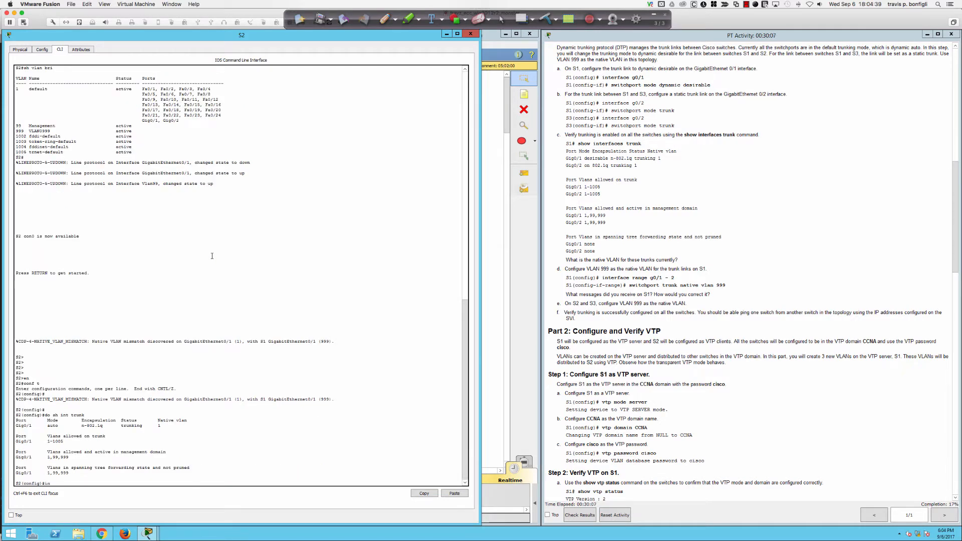
Step: Set switchport trunk native vlan 999 on S2's interface gi0/1
{"action": "type", "text": "i0/1"}
{"action": "key", "text": "Return"}
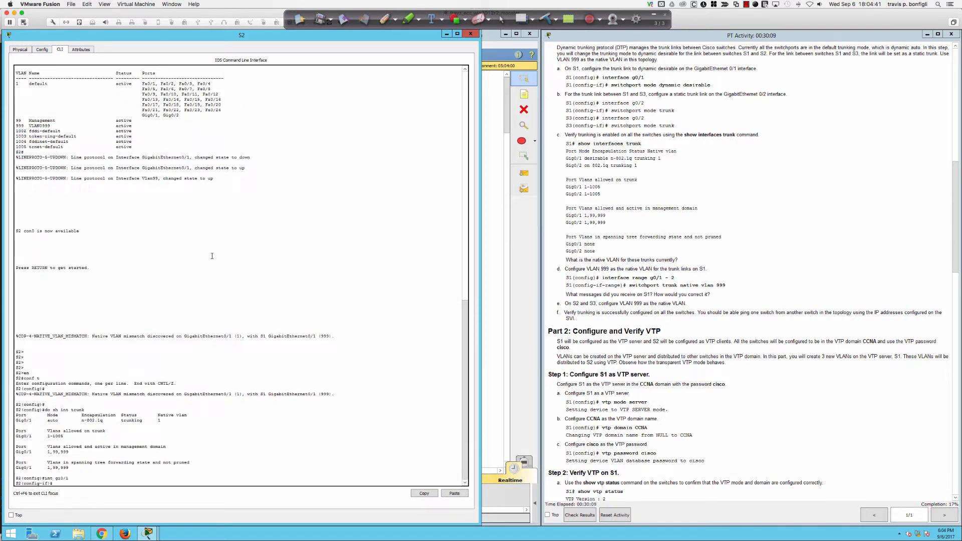
{"action": "type", "text": "swi"}
{"action": "key", "text": "Tab"}
{"action": "type", "text": "tru"}
{"action": "key", "text": "Tab"}
{"action": "type", "text": "nati"}
{"action": "key", "text": "Tab"}
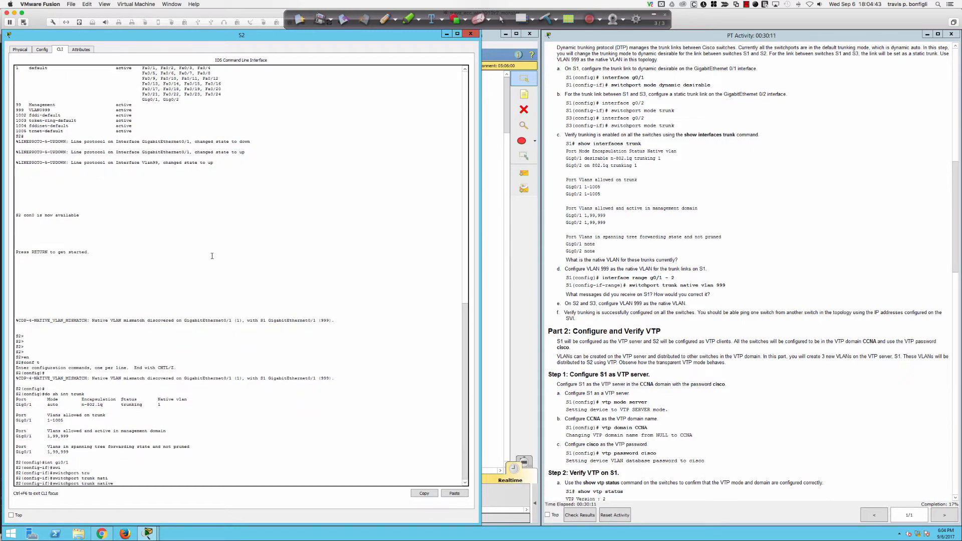
{"action": "type", "text": "vlan 999"}
{"action": "key", "text": "Return"}
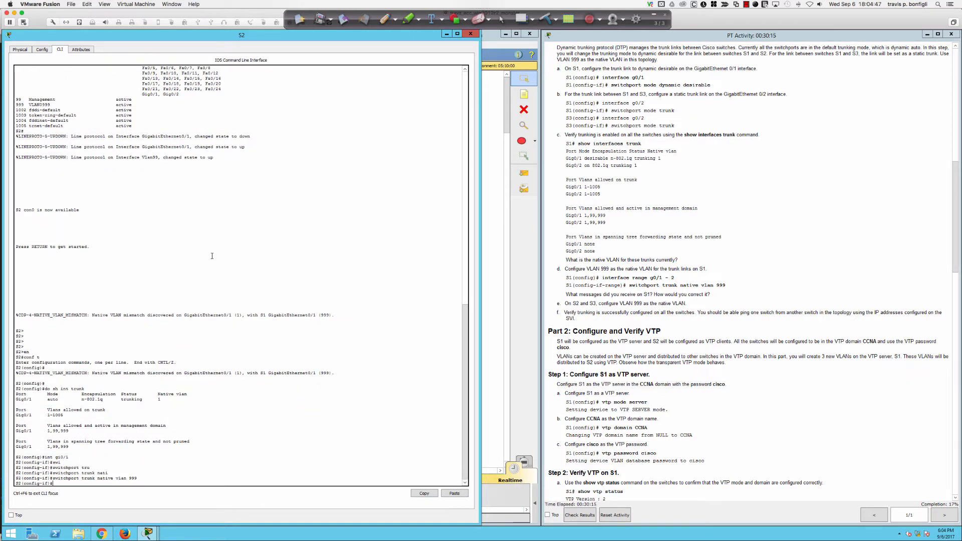
Step: Leave configuration mode, verify S2's trunks with sh int t, and return to the topology
{"action": "key", "text": "Return"}
{"action": "key", "text": "Return"}
{"action": "key", "text": "Return"}
{"action": "key", "text": "Return"}
{"action": "key", "text": "Return"}
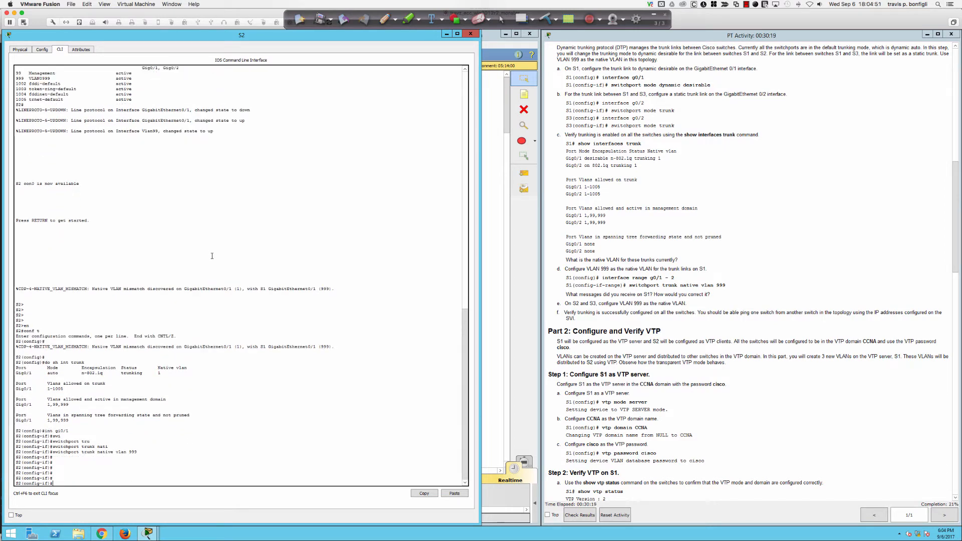
{"action": "type", "text": "end"}
{"action": "key", "text": "Return"}
{"action": "key", "text": "Return"}
{"action": "key", "text": "Return"}
{"action": "key", "text": "Return"}
{"action": "key", "text": "Return"}
{"action": "type", "text": "sh int trunk"}
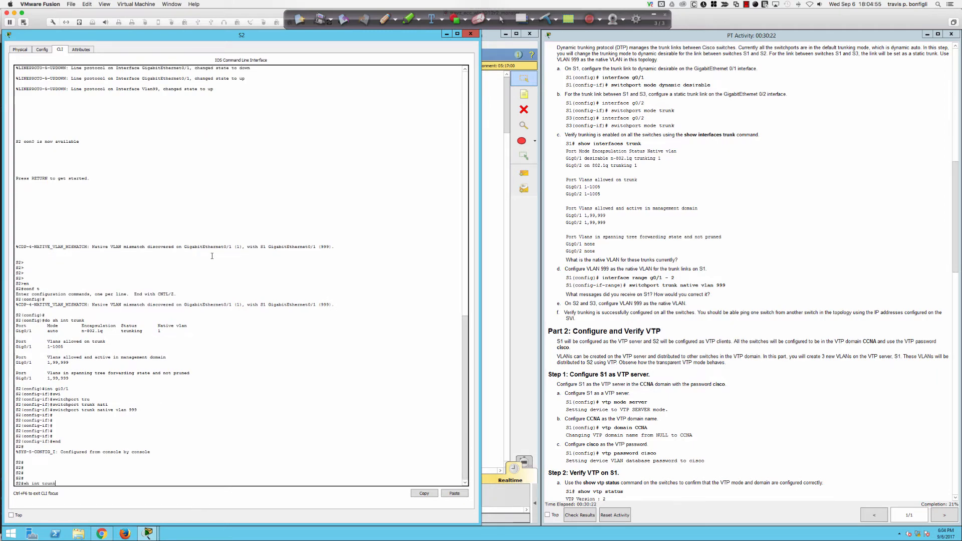
{"action": "key", "text": "Return"}
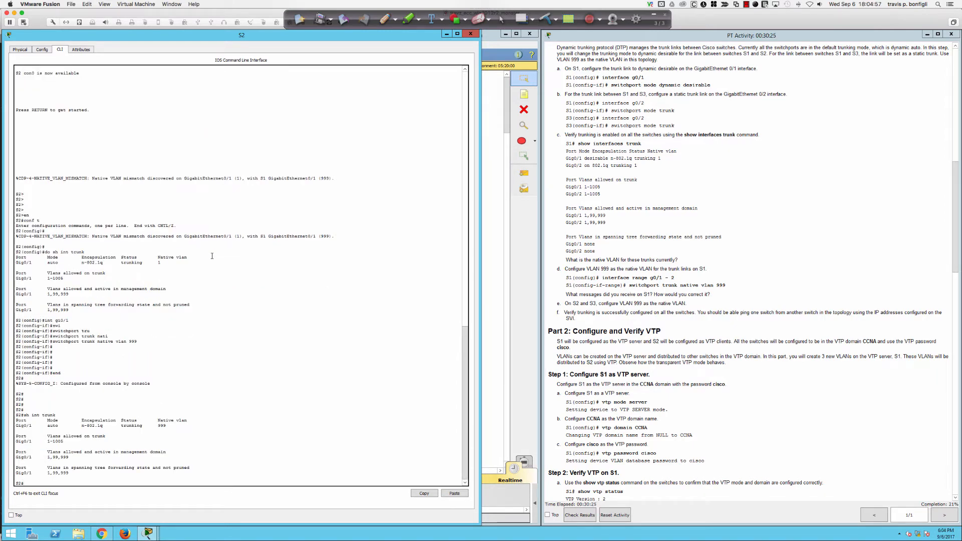
{"action": "left_click", "coordinate": [494, 206]}
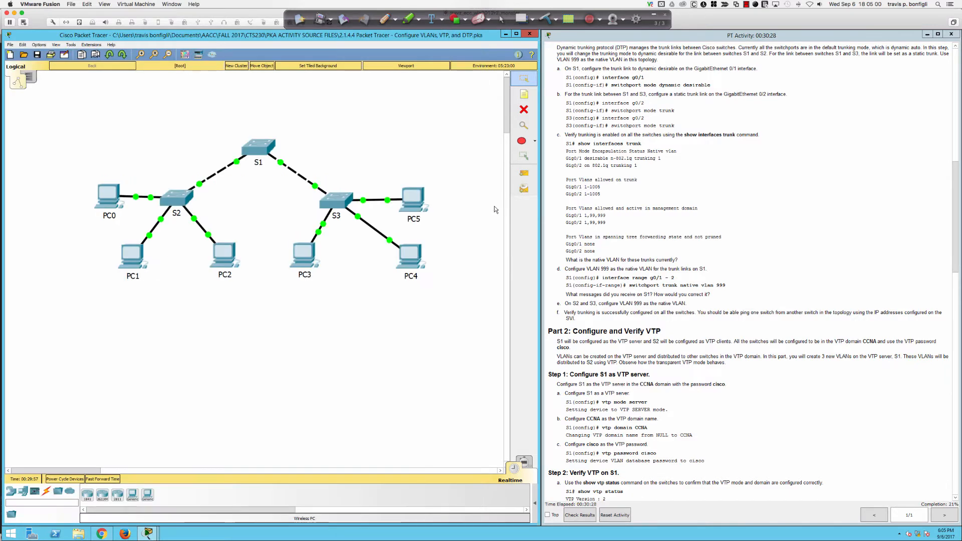
Step: Open S3's command line and check its current trunk status
{"action": "left_click", "coordinate": [346, 205]}
{"action": "key", "text": "Return"}
{"action": "key", "text": "Return"}
{"action": "key", "text": "Return"}
{"action": "key", "text": "Return"}
{"action": "key", "text": "Return"}
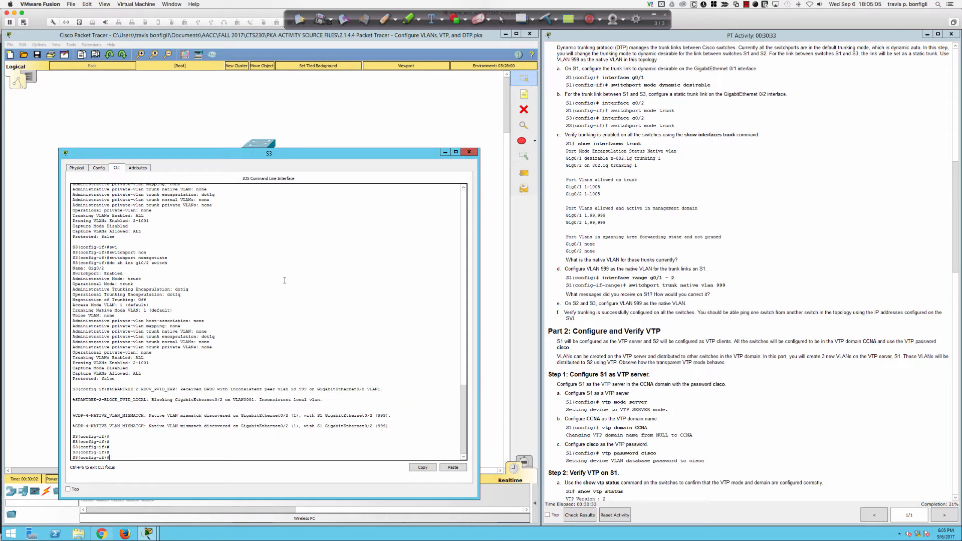
{"action": "type", "text": "do sh int trunk"}
{"action": "key", "text": "Return"}
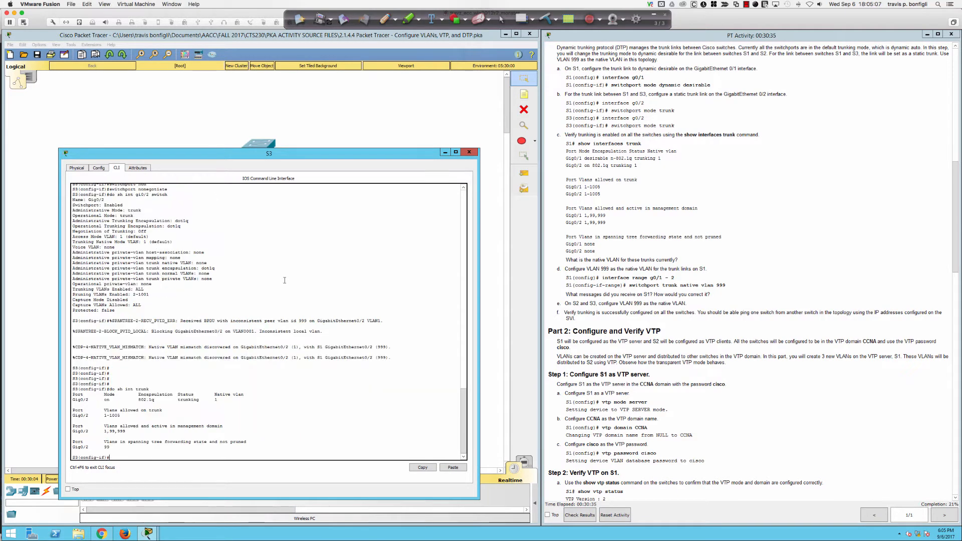
Step: Set native VLAN 999 on S3's Gig0/2 trunk and return to privileged mode
{"action": "type", "text": "int gi0/2"}
{"action": "key", "text": "Return"}
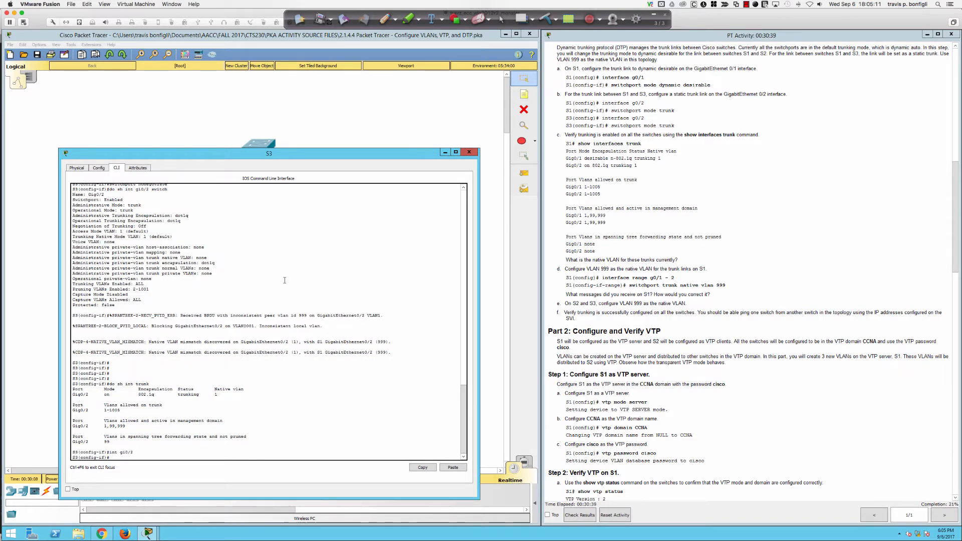
{"action": "type", "text": "swi"}
{"action": "key", "text": "Tab"}
{"action": "type", "text": "tru"}
{"action": "key", "text": "Tab"}
{"action": "type", "text": "nat"}
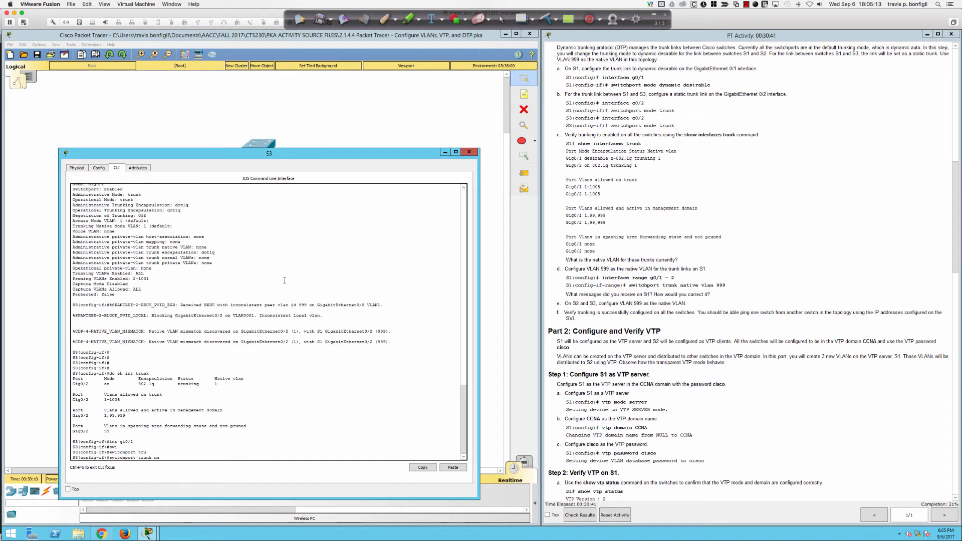
{"action": "key", "text": "Tab"}
{"action": "type", "text": "va"}
{"action": "key", "text": "Tab"}
{"action": "key", "text": "BackSpace"}
{"action": "type", "text": "l"}
{"action": "key", "text": "Tab"}
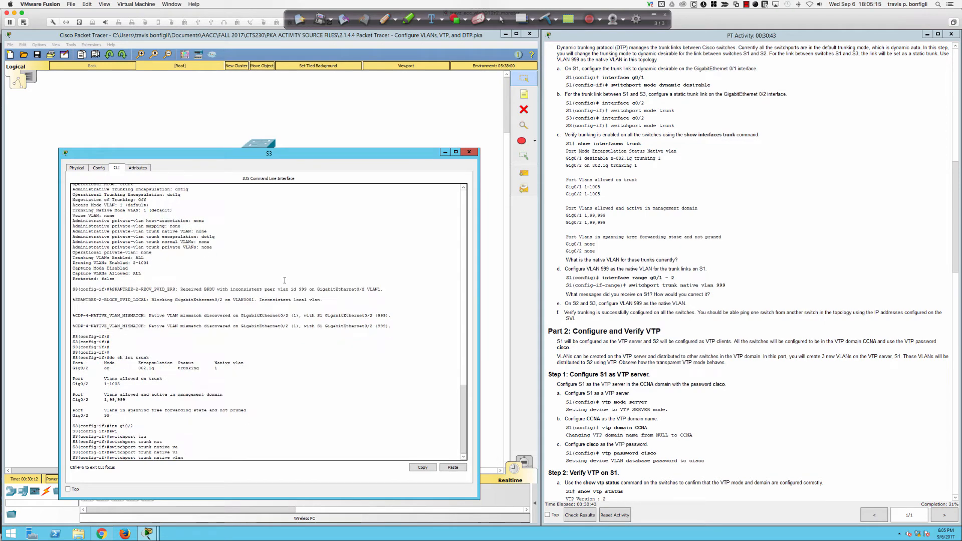
{"action": "type", "text": "999"}
{"action": "key", "text": "Return"}
{"action": "type", "text": "end"}
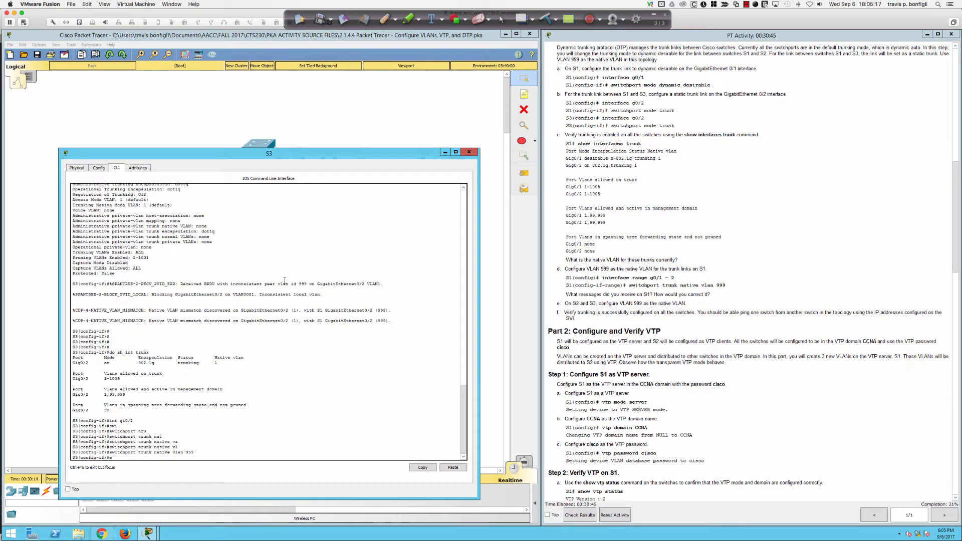
{"action": "key", "text": "Return"}
Step: Verify with sh int trunk and sh vlan brief that Gig0/2 forwards VLANs 1,99,999
{"action": "type", "text": "sh"}
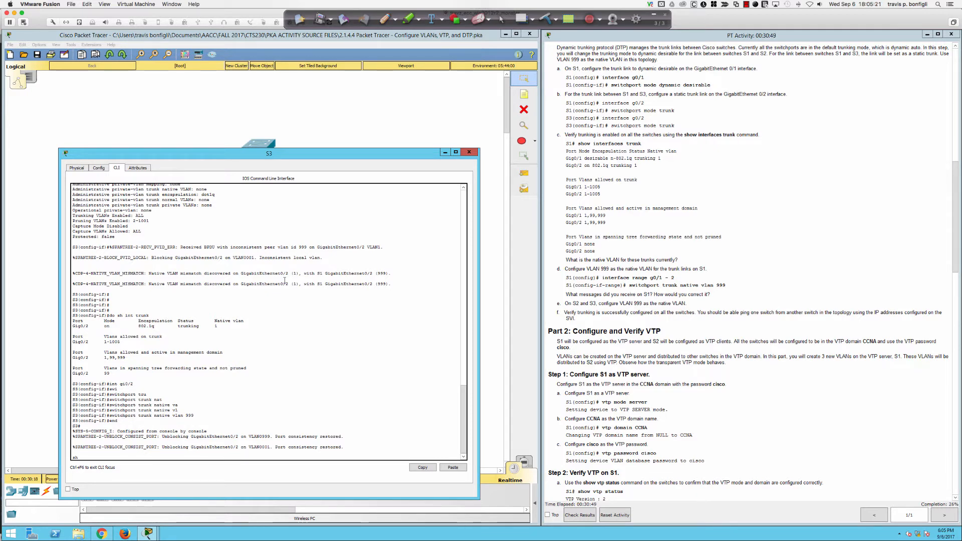
{"action": "key", "text": "Return"}
{"action": "key", "text": "Return"}
{"action": "key", "text": "Return"}
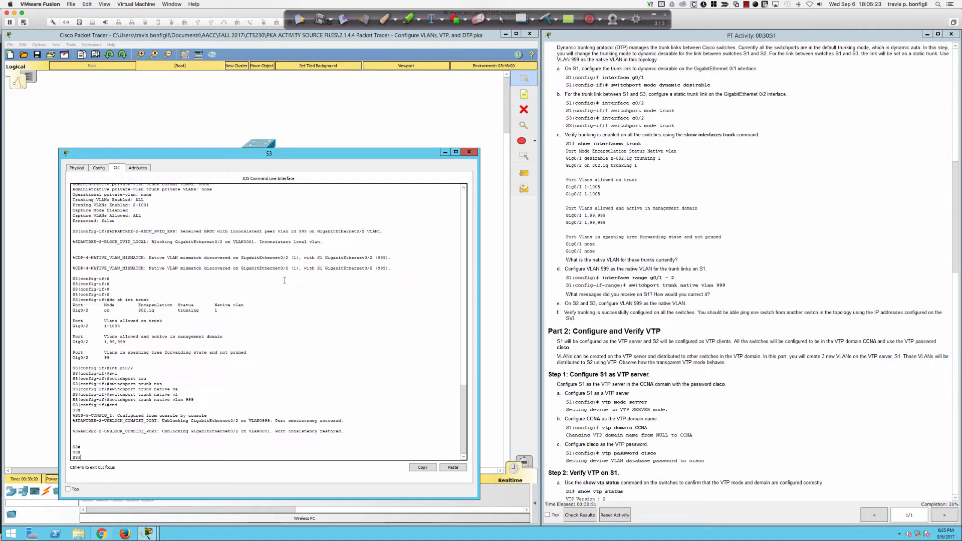
{"action": "type", "text": "sh int trunk"}
{"action": "key", "text": "Return"}
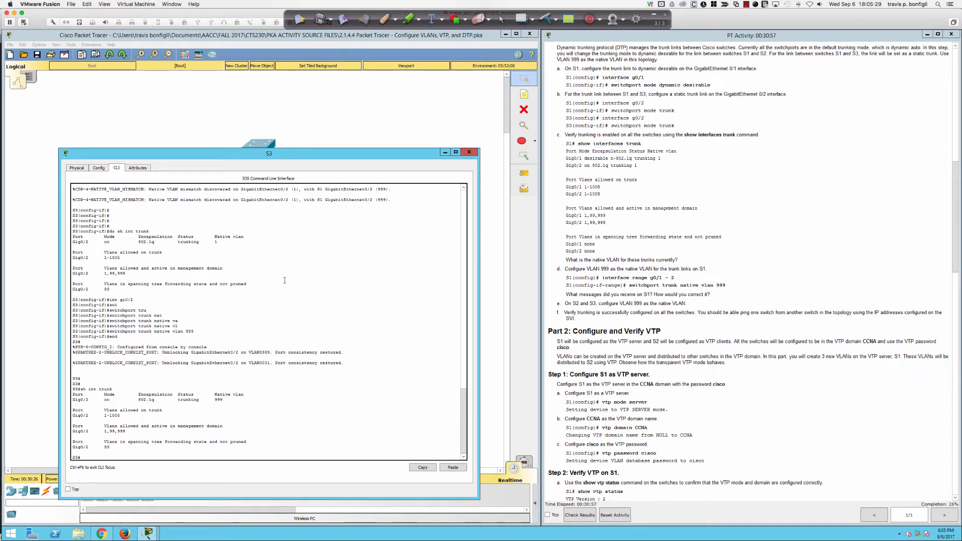
{"action": "key", "text": "Up"}
{"action": "key", "text": "Return"}
{"action": "key", "text": "Up"}
{"action": "key", "text": "Return"}
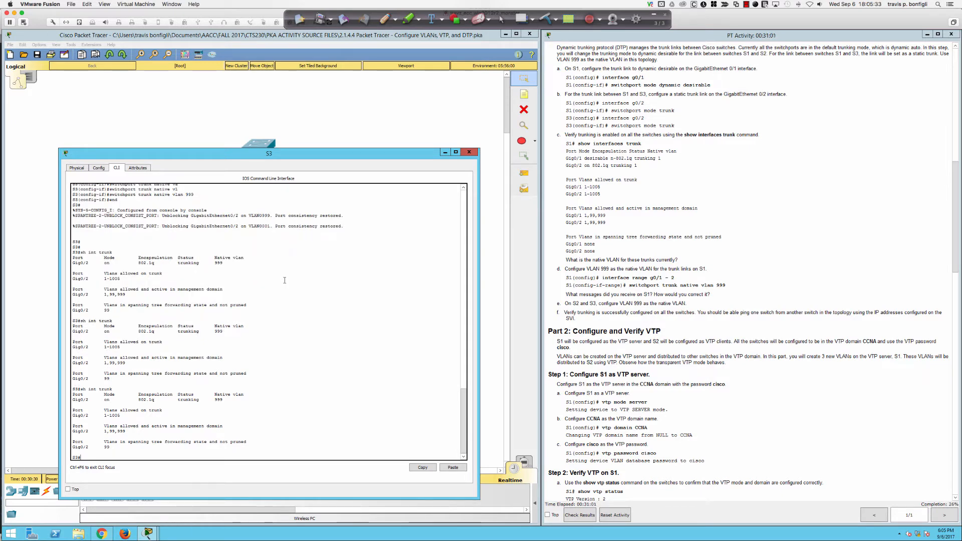
{"action": "type", "text": "sh vlan bri"}
{"action": "key", "text": "Return"}
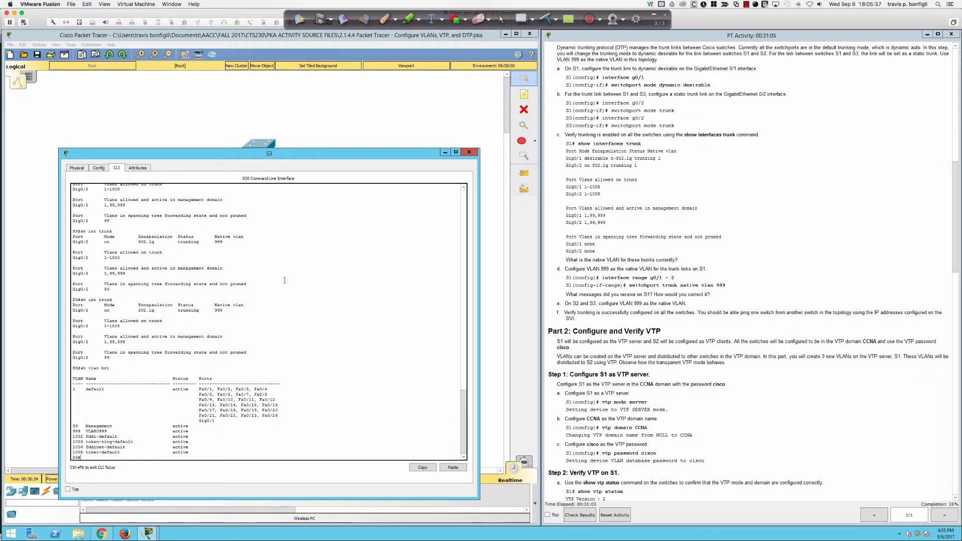
{"action": "key", "text": "Return"}
{"action": "key", "text": "Return"}
{"action": "key", "text": "Return"}
{"action": "key", "text": "Return"}
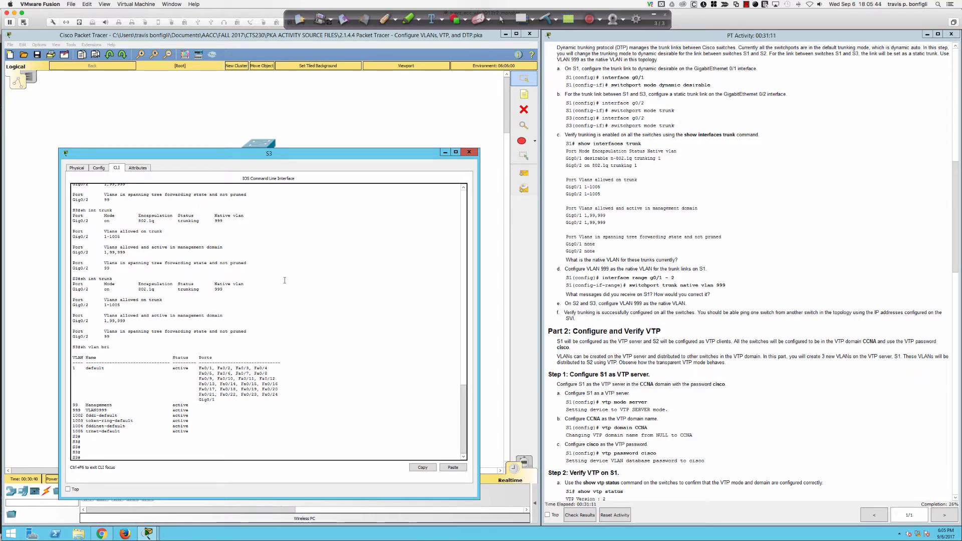
{"action": "type", "text": "sh int trunk"}
{"action": "key", "text": "Return"}
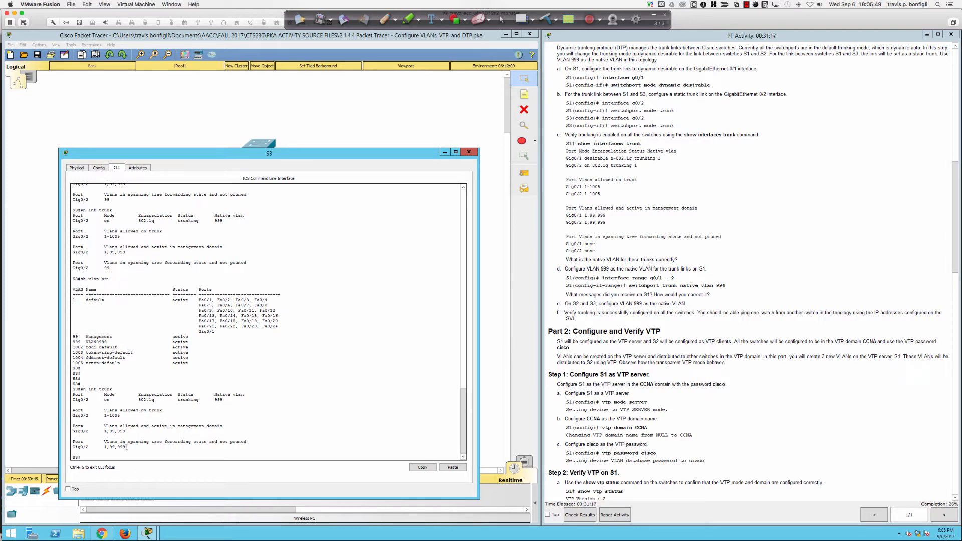
{"action": "left_click_drag", "start_coordinate": [126, 447], "coordinate": [102, 445]}
{"action": "left_click", "coordinate": [135, 448]}
Step: Scroll the activity instructions down to Part 2, the VTP configuration
{"action": "scroll", "coordinate": [599, 311], "scroll_direction": "down", "scroll_amount": 5}
{"action": "scroll", "coordinate": [596, 327], "scroll_direction": "down", "scroll_amount": 2}
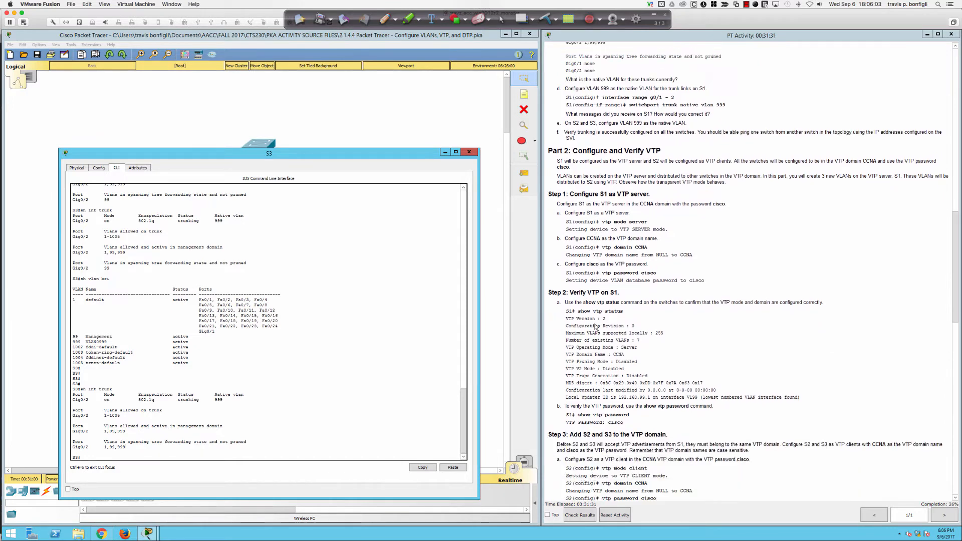
{"action": "scroll", "coordinate": [591, 325], "scroll_direction": "down", "scroll_amount": 3}
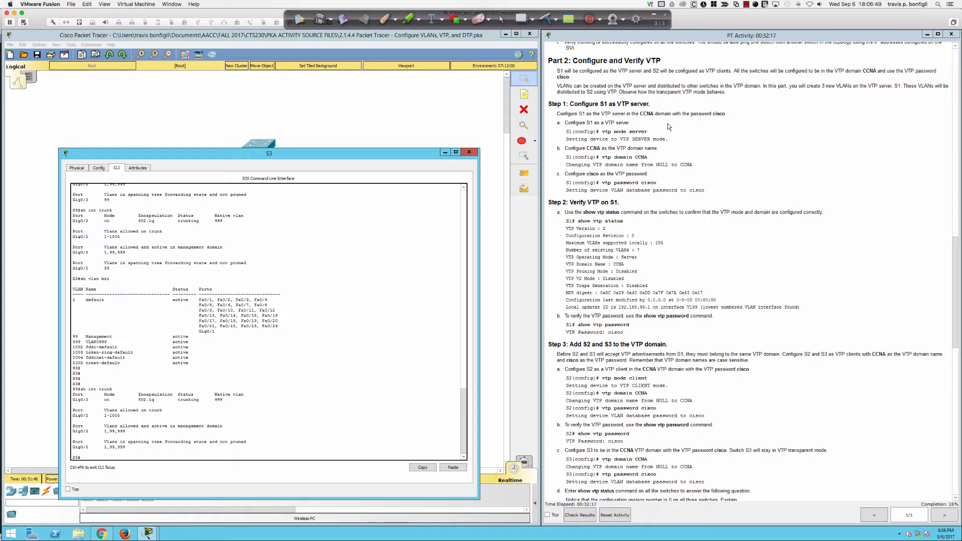
Step: Switch to S1's CLI, leave interface range configuration, and set VTP mode to server
{"action": "left_click", "coordinate": [469, 152]}
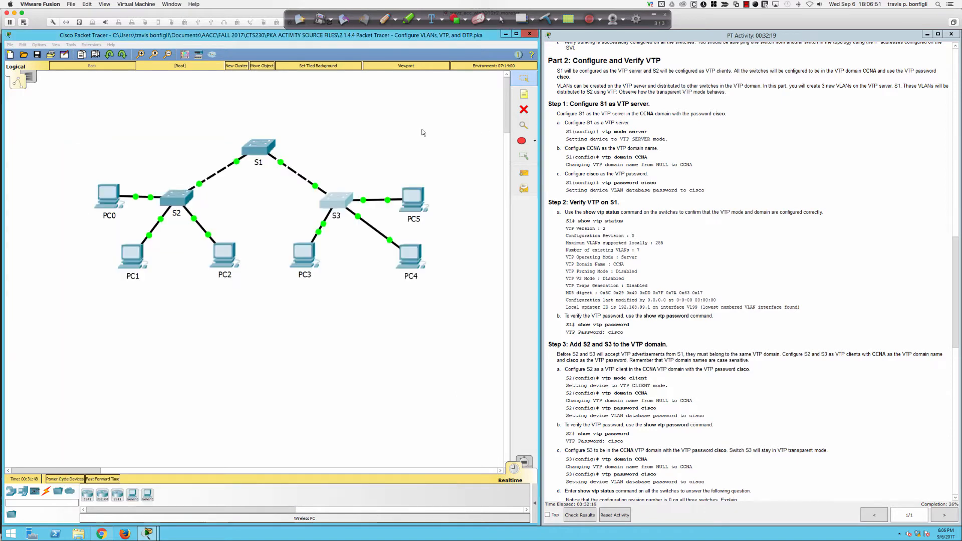
{"action": "left_click", "coordinate": [268, 153]}
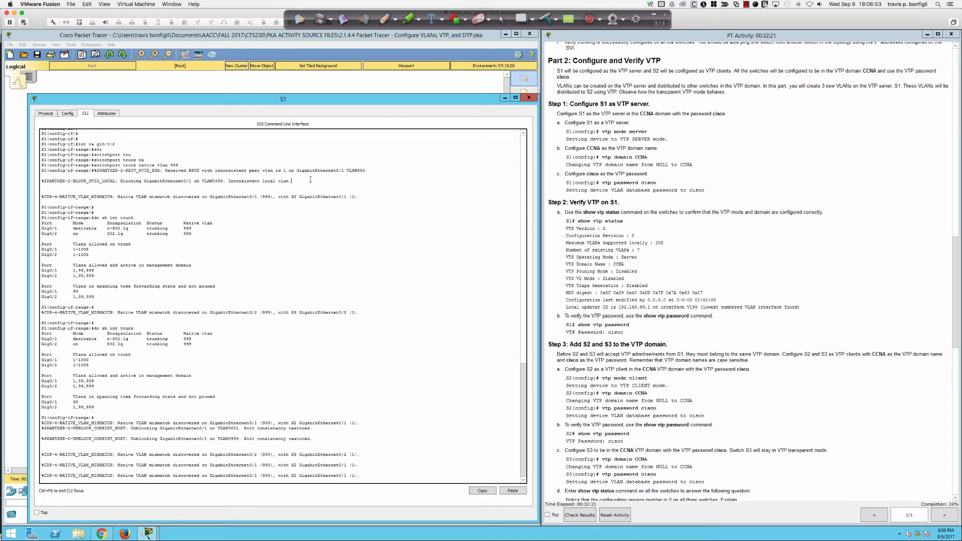
{"action": "key", "text": "Return"}
{"action": "key", "text": "Return"}
{"action": "key", "text": "Return"}
{"action": "key", "text": "Return"}
{"action": "type", "text": "e)#e"}
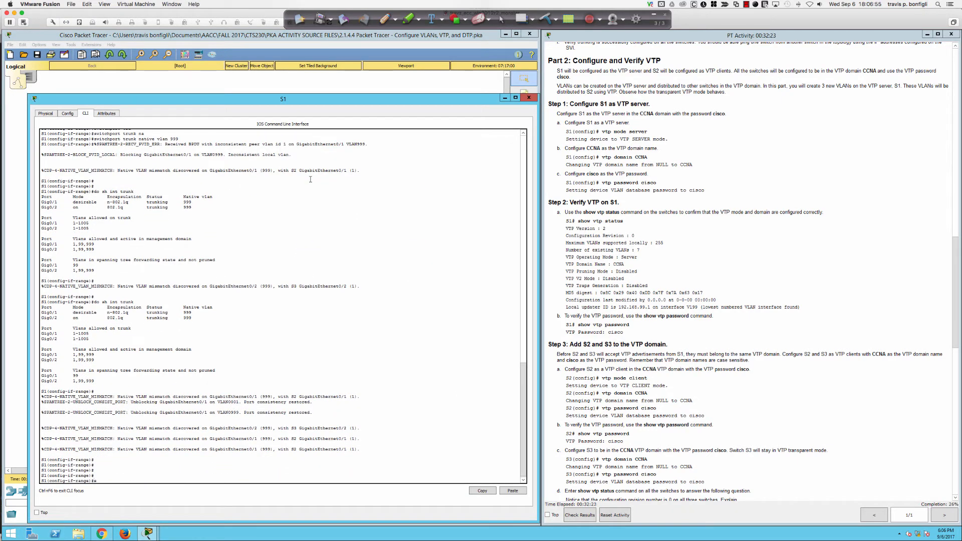
{"action": "type", "text": "xit"}
{"action": "key", "text": "Return"}
{"action": "key", "text": "Return"}
{"action": "key", "text": "Return"}
{"action": "key", "text": "Return"}
{"action": "key", "text": "Return"}
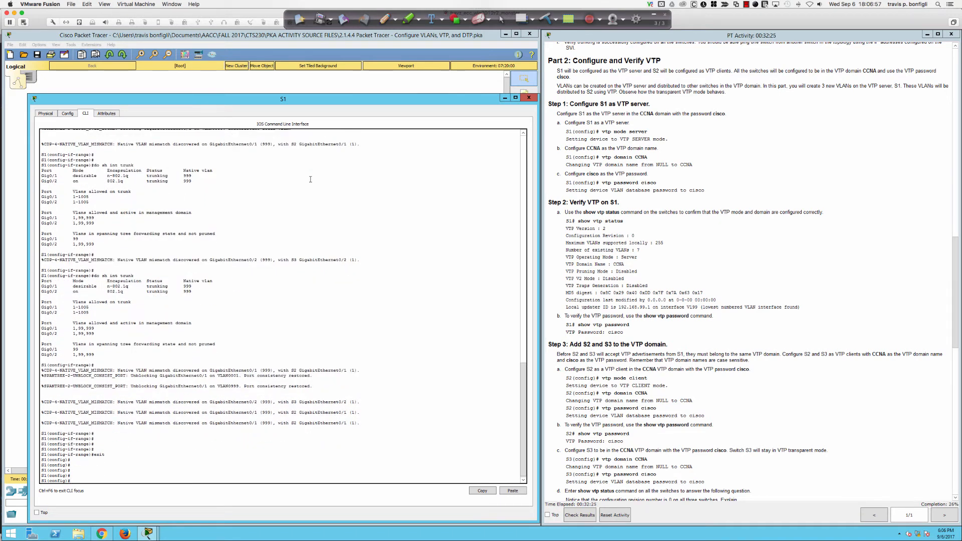
{"action": "type", "text": "vtp mode server"}
{"action": "key", "text": "Return"}
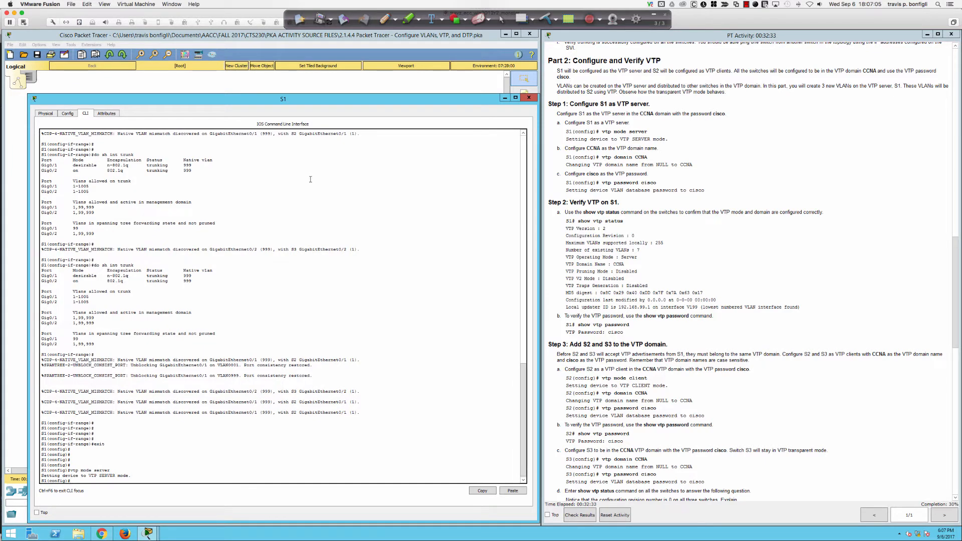
Step: Set S1's VTP domain to CCNA and the lab's VTP password, then display the password
{"action": "key", "text": "Return"}
{"action": "key", "text": "Return"}
{"action": "type", "text": "vtp domain"}
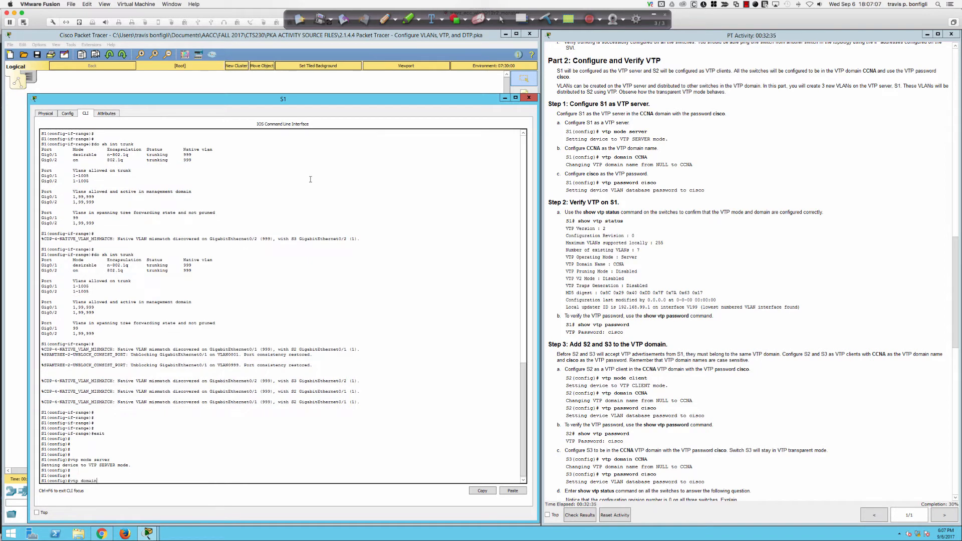
{"action": "type", "text": " CCNA"}
{"action": "key", "text": "Return"}
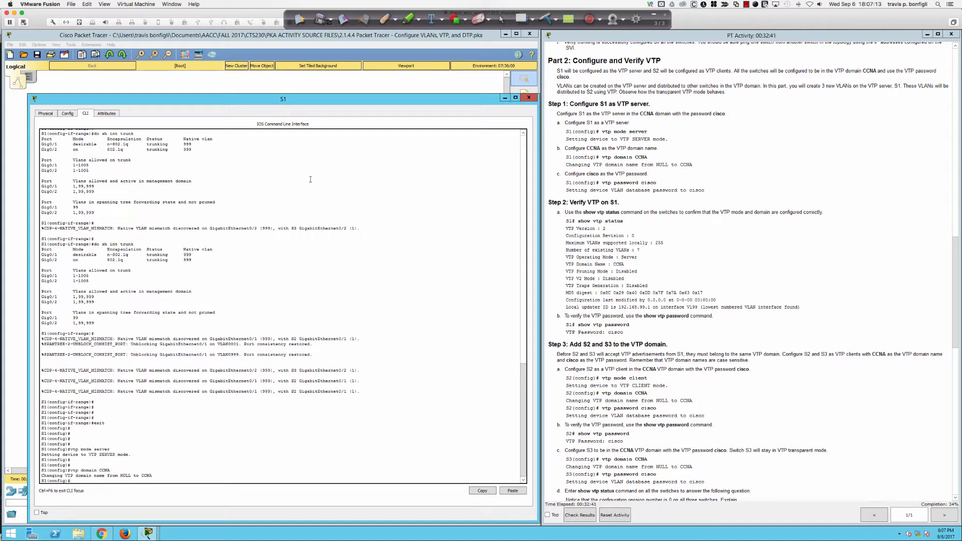
{"action": "key", "text": "Return"}
{"action": "key", "text": "Return"}
{"action": "key", "text": "Return"}
{"action": "type", "text": "vtp p"}
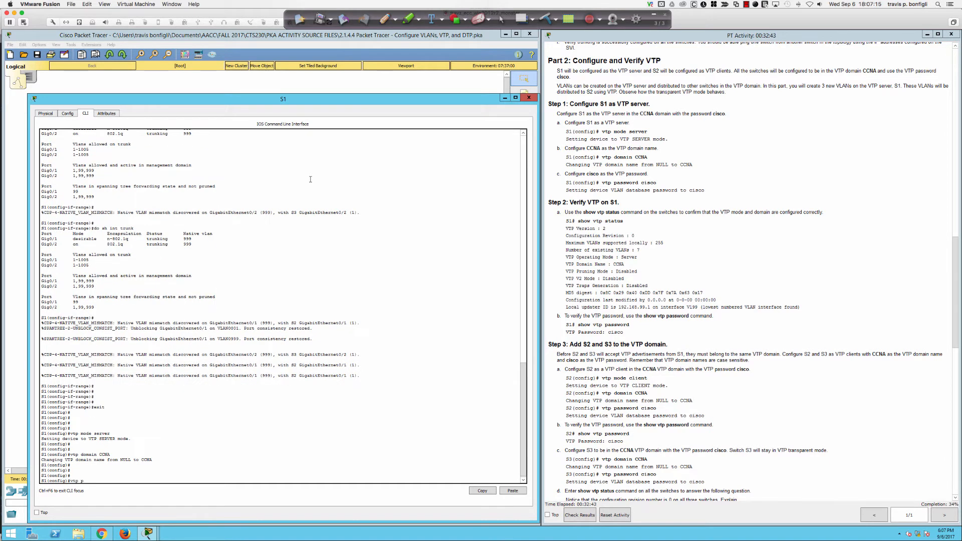
{"action": "type", "text": "assword cisco"}
{"action": "key", "text": "Return"}
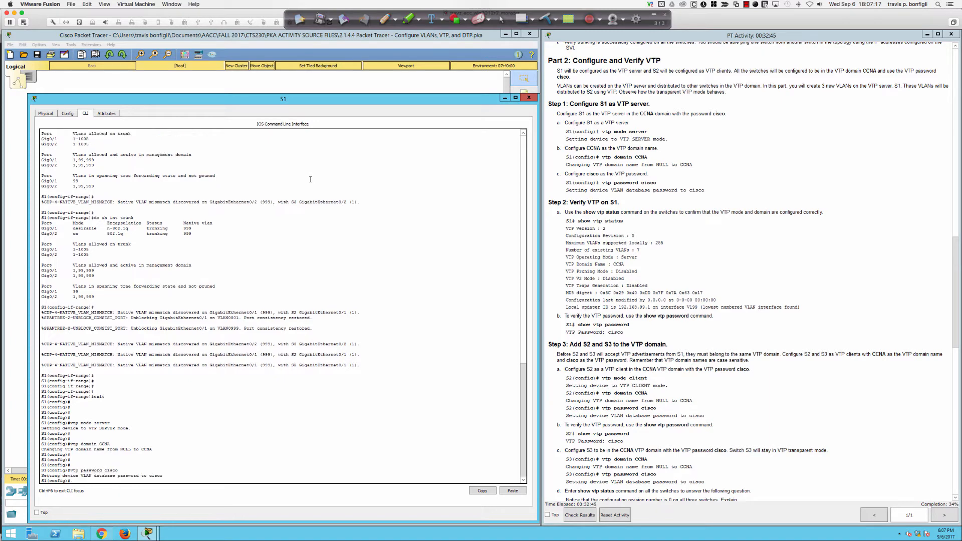
{"action": "key", "text": "Return"}
{"action": "key", "text": "Return"}
{"action": "key", "text": "Return"}
{"action": "key", "text": "Return"}
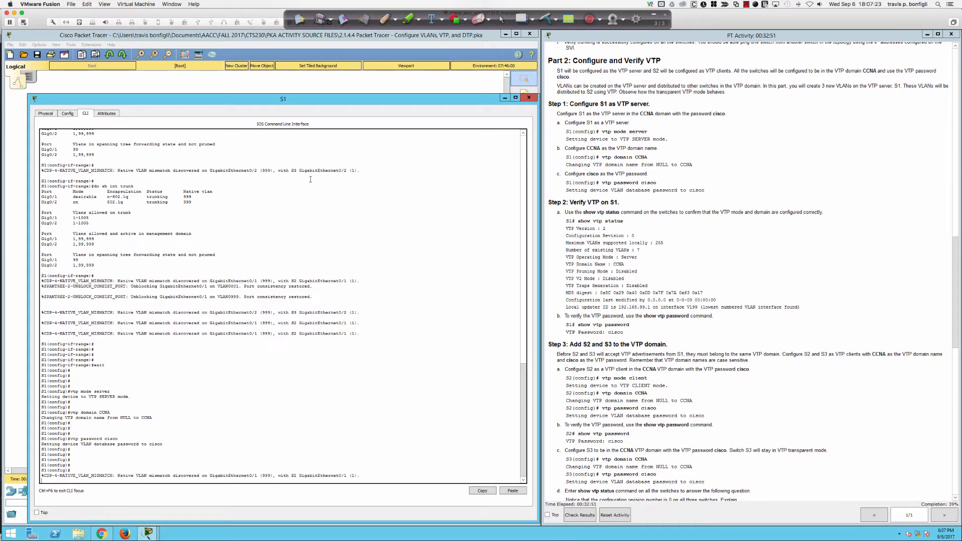
{"action": "key", "text": "Return"}
{"action": "key", "text": "Return"}
{"action": "key", "text": "Return"}
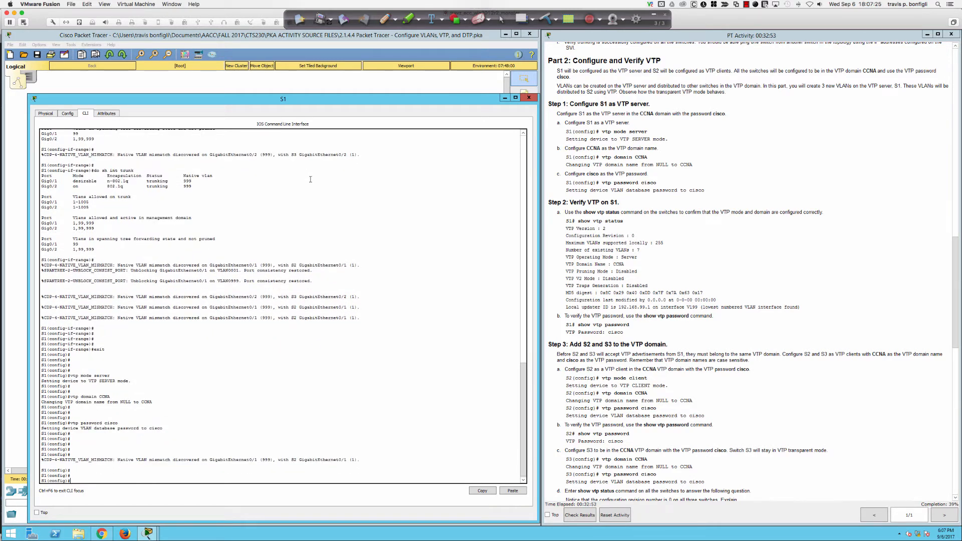
{"action": "key", "text": "Return"}
{"action": "key", "text": "Return"}
{"action": "type", "text": "do sh"}
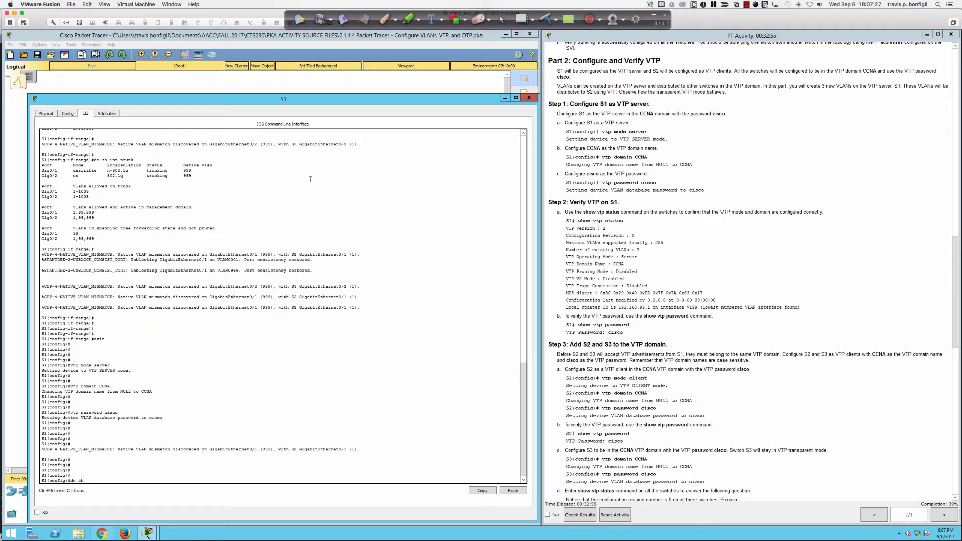
{"action": "type", "text": " vtp password"}
{"action": "key", "text": "Return"}
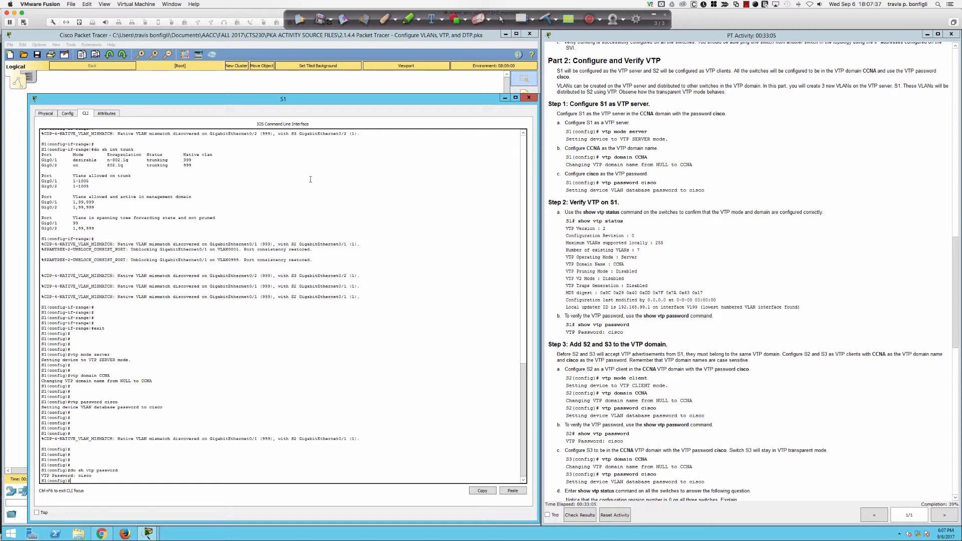
Step: Show S1's running configuration and highlight the 'no service password-encryption' line
{"action": "type", "text": "do sh run"}
{"action": "key", "text": "Return"}
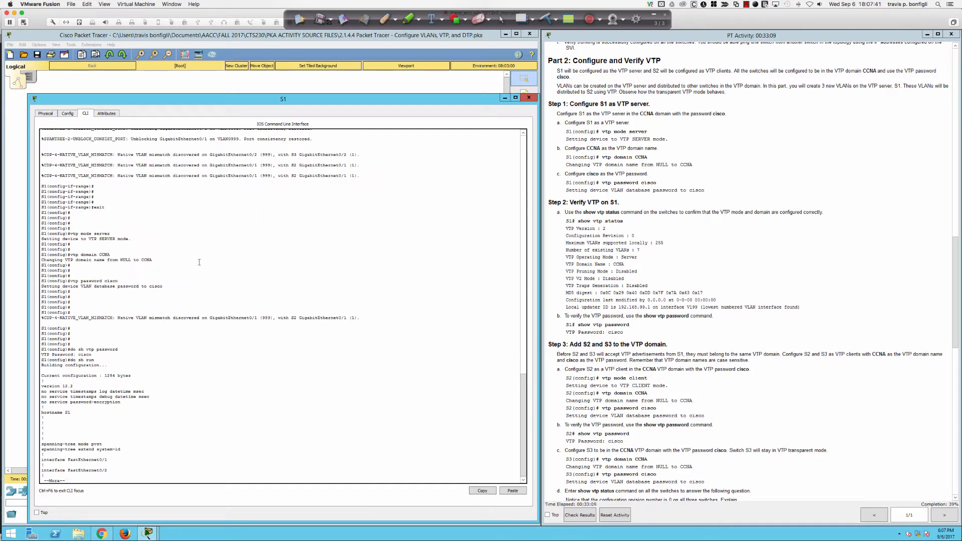
{"action": "left_click_drag", "start_coordinate": [49, 402], "coordinate": [121, 403]}
{"action": "key", "text": "super+Tab"}
{"action": "key", "text": "super+Tab"}
{"action": "key", "text": "super+Tab"}
{"action": "key", "text": "super+Tab"}
{"action": "key", "text": "super+Tab"}
{"action": "key", "text": "super+Tab"}
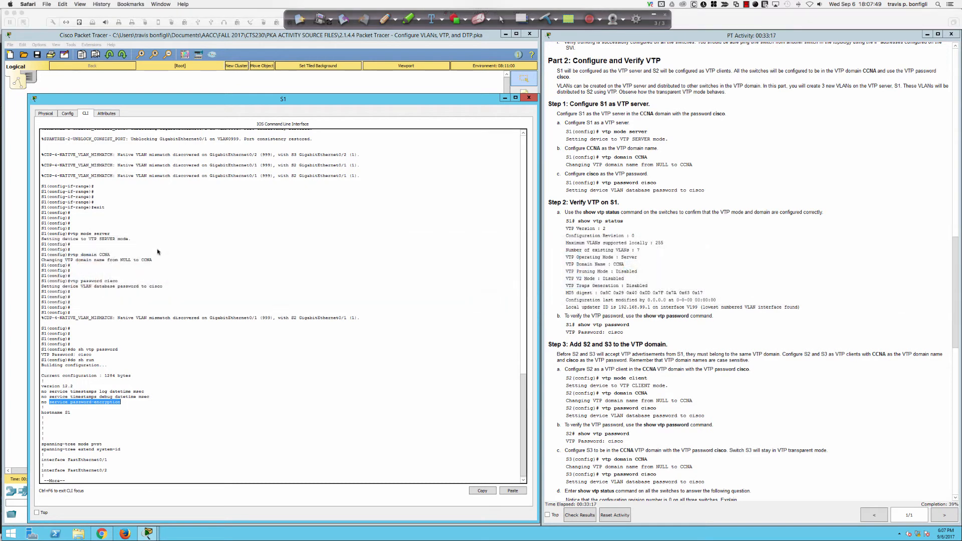
{"action": "key", "text": "super+Tab"}
{"action": "key", "text": "super+Tab"}
{"action": "key", "text": "super+Tab"}
{"action": "key", "text": "super+Tab"}
{"action": "key", "text": "super+Tab"}
{"action": "key", "text": "super+Tab"}
{"action": "key", "text": "super+Tab"}
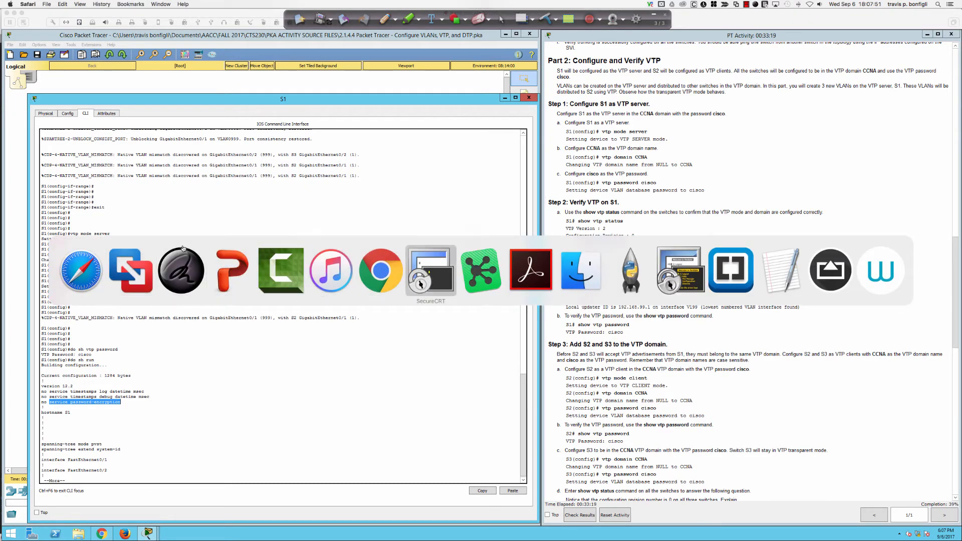
Step: On ALSw02, enter global configuration, set the lab's VTP password, and display it
{"action": "mouse_move", "coordinate": [3, 245]}
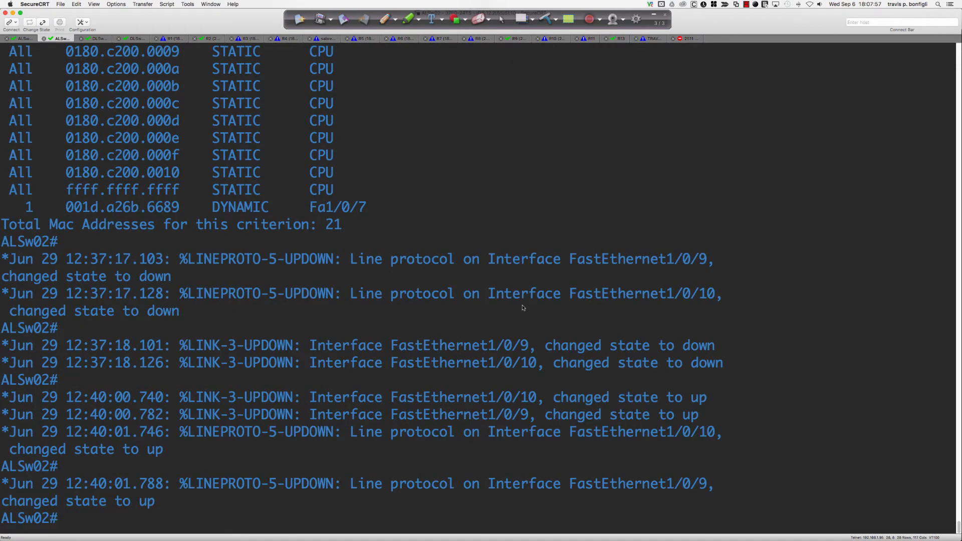
{"action": "key", "text": "Return"}
{"action": "key", "text": "Return"}
{"action": "key", "text": "Return"}
{"action": "type", "text": "cofn t"}
{"action": "key", "text": "Return"}
{"action": "type", "text": "conf t"}
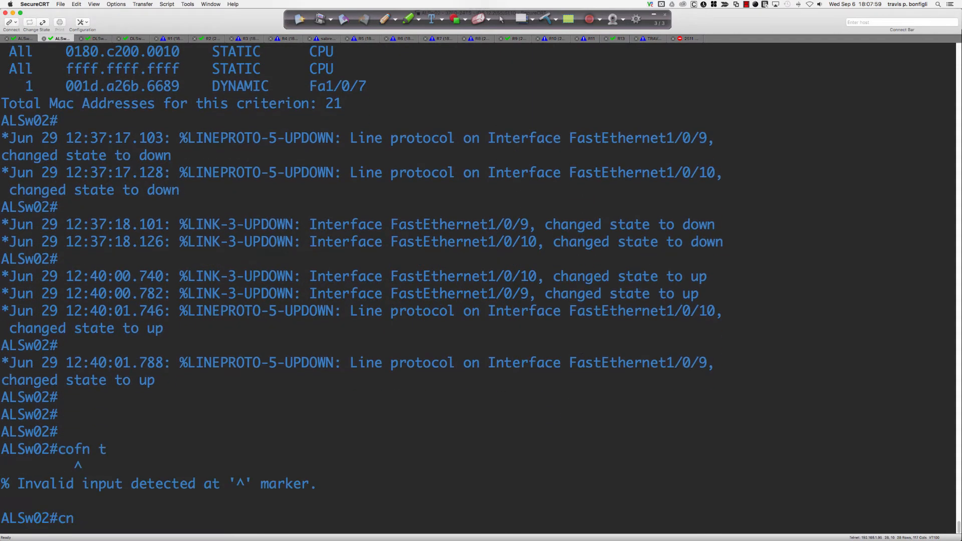
{"action": "key", "text": "Return"}
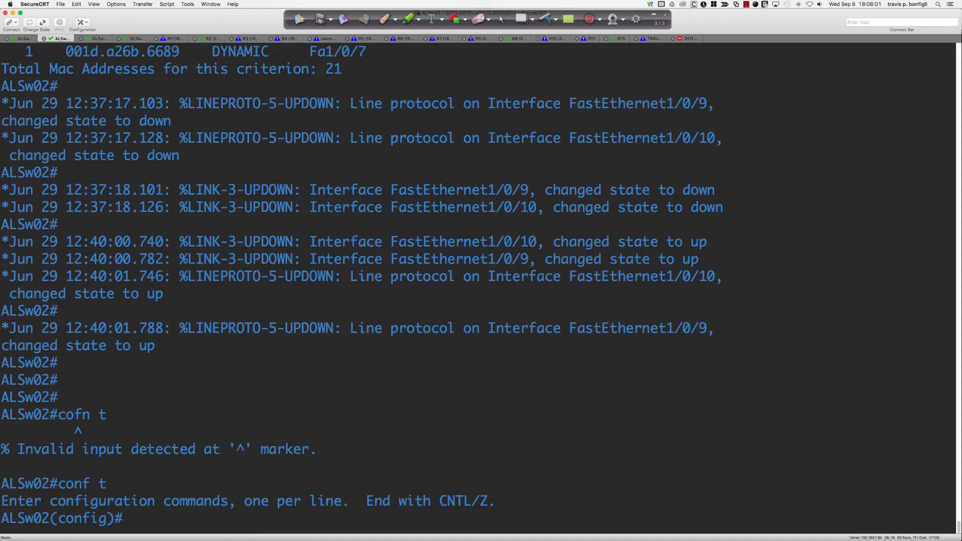
{"action": "type", "text": "vtppass"}
{"action": "key", "text": "BackSpace"}
{"action": "key", "text": "BackSpace"}
{"action": "key", "text": "BackSpace"}
{"action": "key", "text": "BackSpace"}
{"action": "type", "text": "password cisco"}
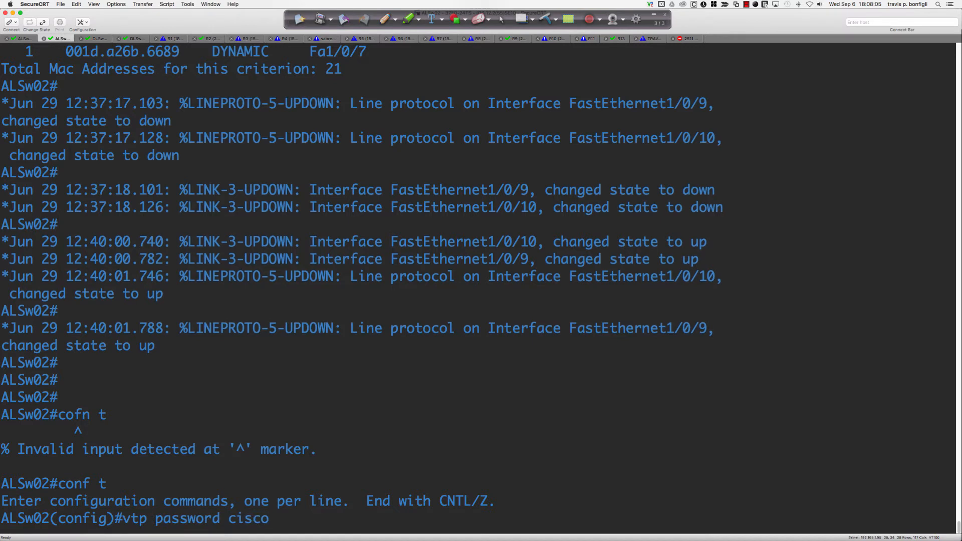
{"action": "key", "text": "Return"}
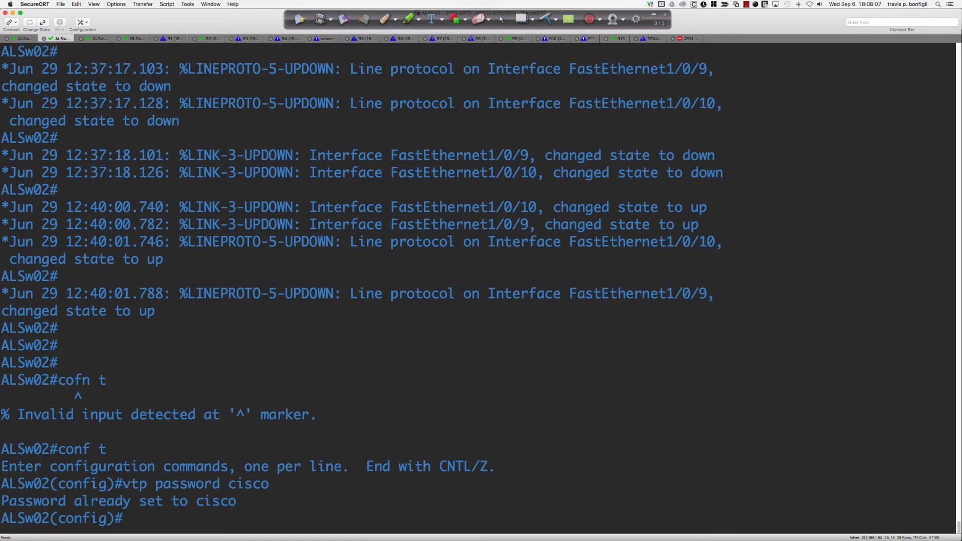
{"action": "type", "text": "do sh vtp pass"}
{"action": "key", "text": "Return"}
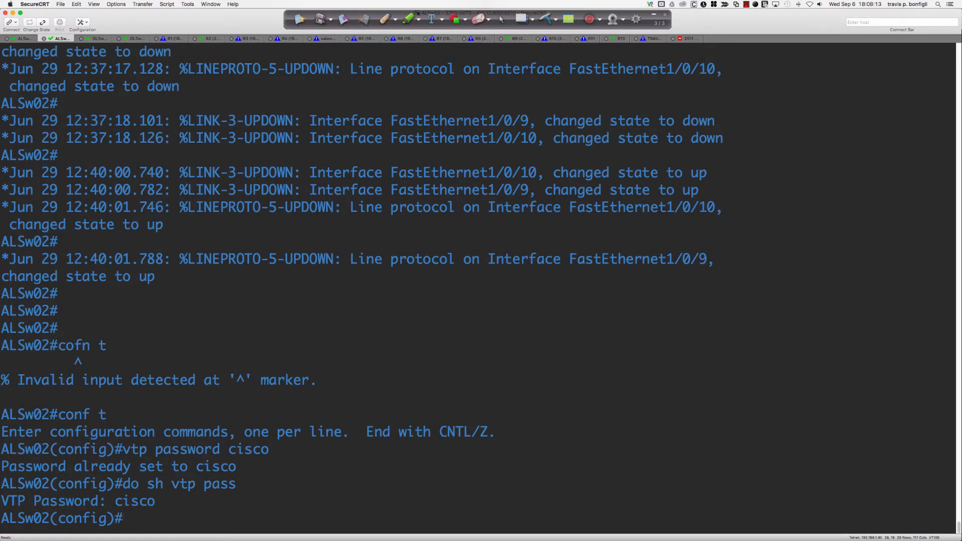
Step: Enable service password-encryption and recheck the VTP password, which stays unencrypted
{"action": "type", "text": "servcie"}
{"action": "key", "text": "Tab"}
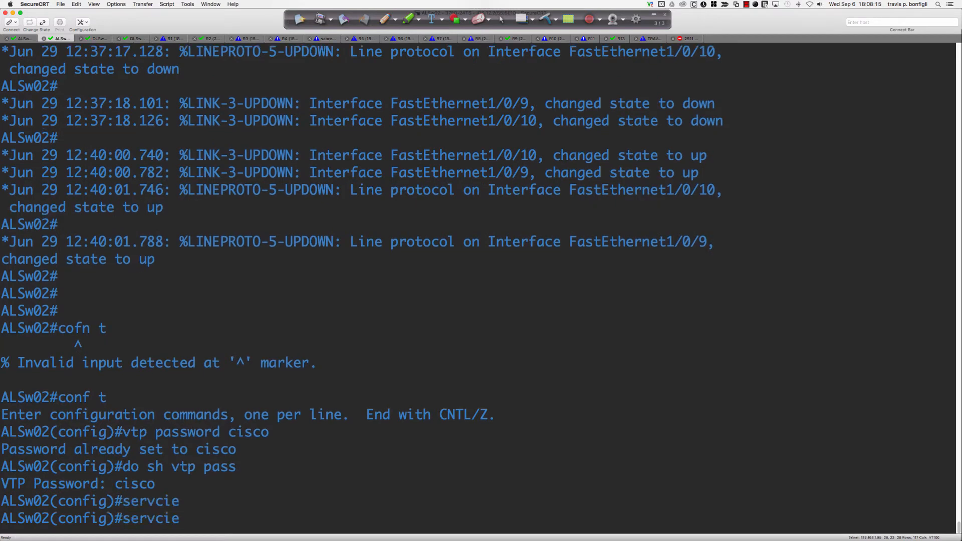
{"action": "key", "text": "BackSpace"}
{"action": "key", "text": "BackSpace"}
{"action": "key", "text": "BackSpace"}
{"action": "type", "text": "ice"}
{"action": "type", "text": "pass"}
{"action": "key", "text": "Tab"}
{"action": "type", "text": "word-e"}
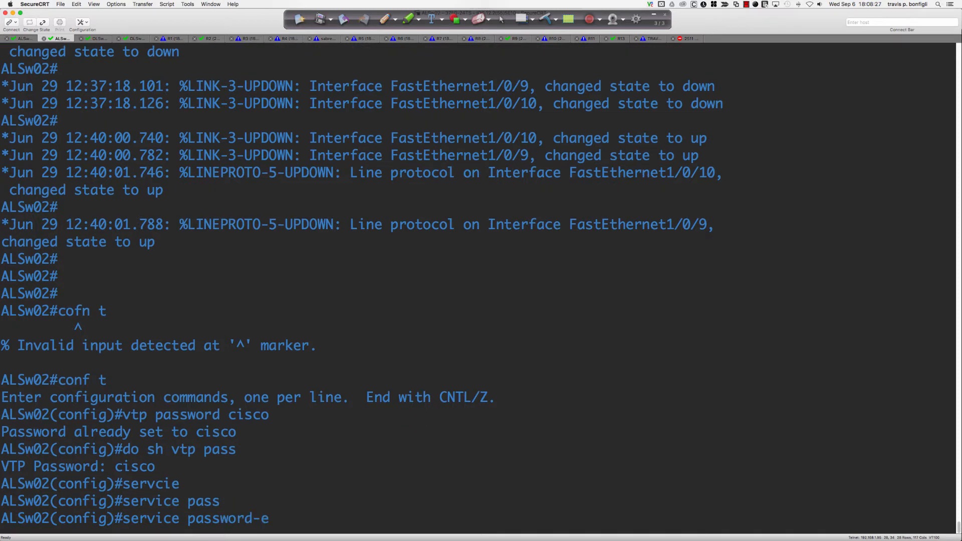
{"action": "key", "text": "Tab"}
{"action": "key", "text": "Return"}
{"action": "type", "text": "do sh vtp pass"}
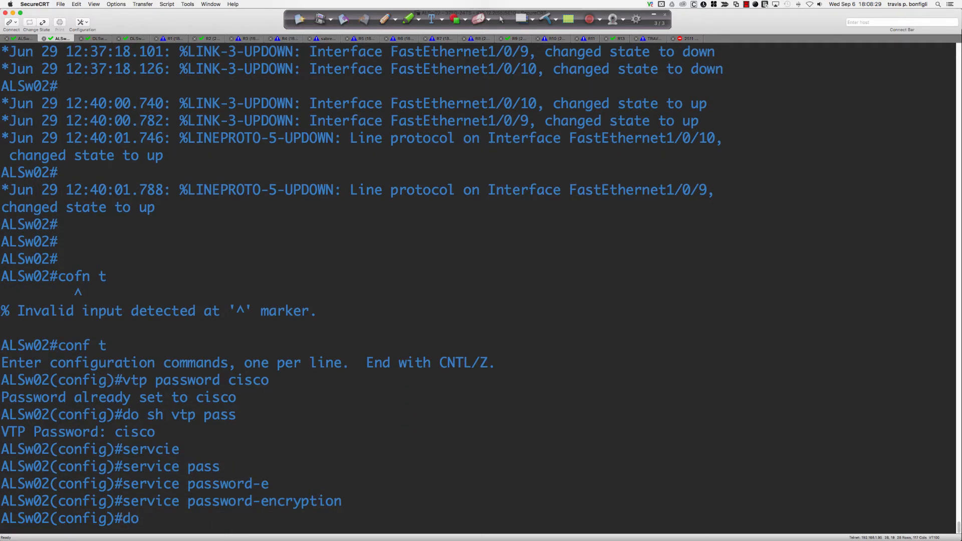
{"action": "key", "text": "Return"}
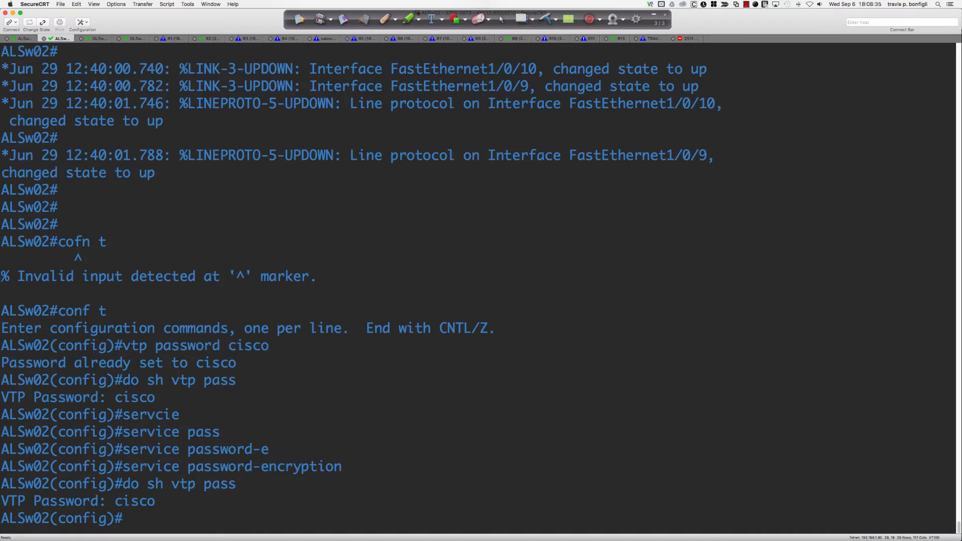
Step: Display ALSw02's VTP status, noting VTP version 2 in server mode
{"action": "type", "text": "do sh vtp status"}
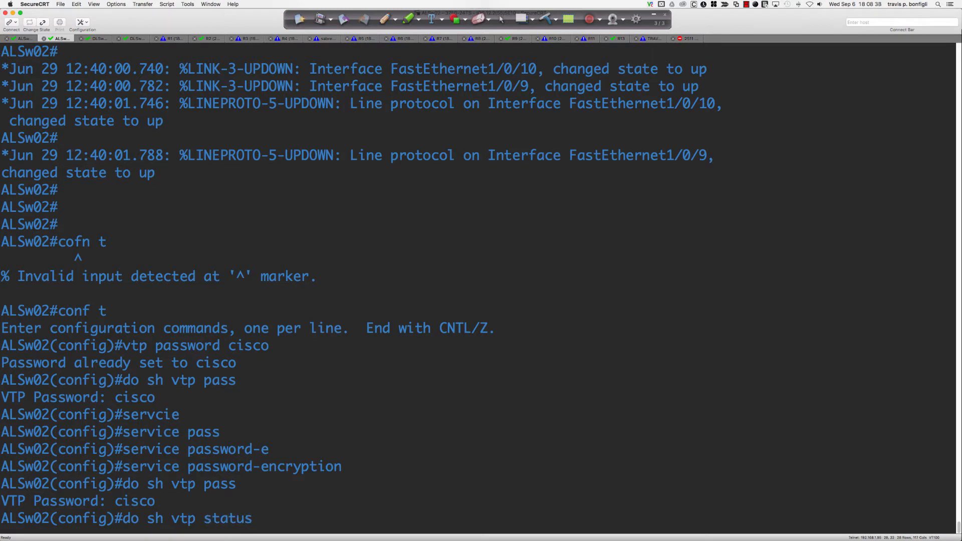
{"action": "key", "text": "Return"}
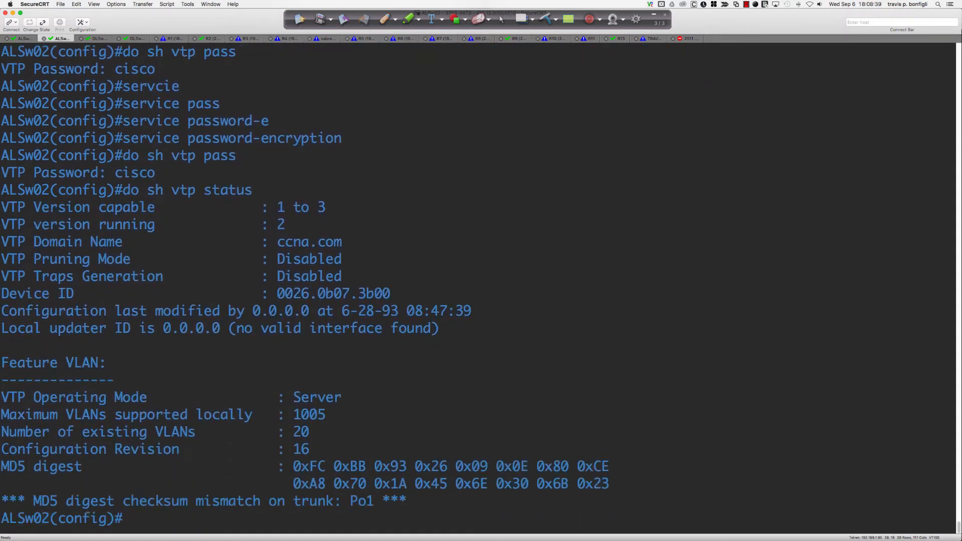
{"action": "mouse_move", "coordinate": [287, 225]}
{"action": "left_mouse_down"}
{"action": "mouse_move", "coordinate": [276, 224]}
{"action": "mouse_move", "coordinate": [286, 225]}
{"action": "left_mouse_up"}
{"action": "left_click", "coordinate": [277, 224]}
{"action": "key", "text": "super+Tab"}
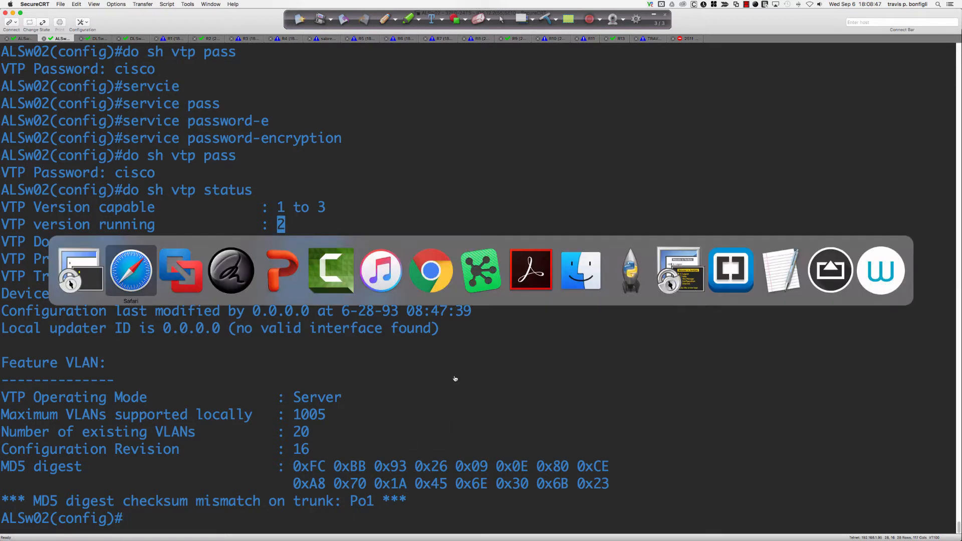
Step: Back in Packet Tracer, end S1's running-configuration listing and return to the config prompt
{"action": "key", "text": "super+Tab"}
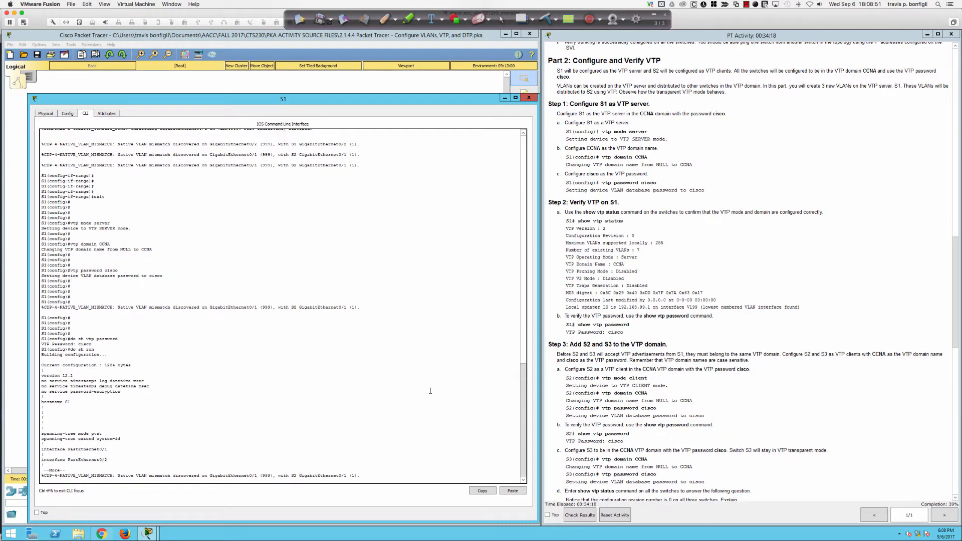
{"action": "key", "text": "Return"}
{"action": "key", "text": "Return"}
{"action": "key", "text": "Return"}
{"action": "key", "text": "Return"}
{"action": "key", "text": "Return"}
{"action": "key", "text": "ctrl+c"}
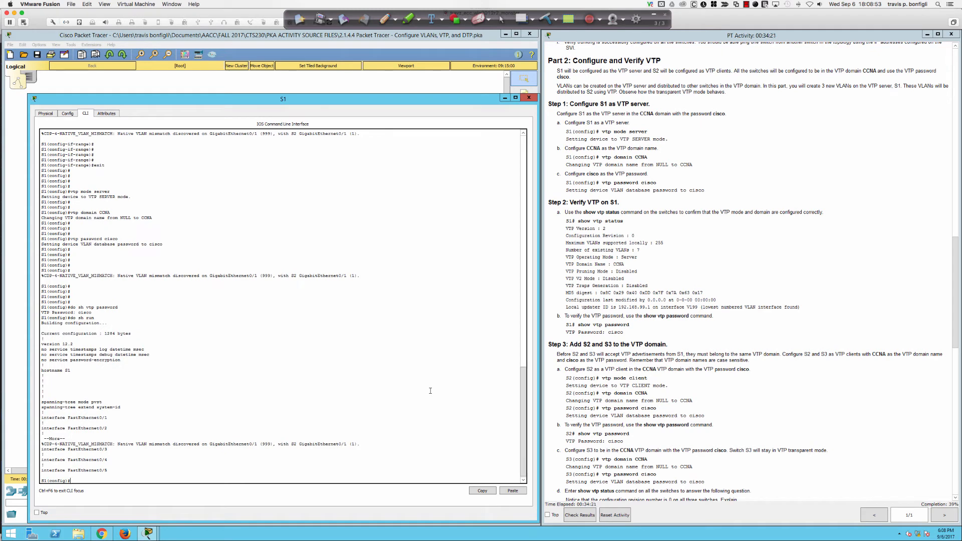
{"action": "key", "text": "Return"}
{"action": "key", "text": "Return"}
{"action": "key", "text": "Return"}
{"action": "key", "text": "Return"}
{"action": "key", "text": "Return"}
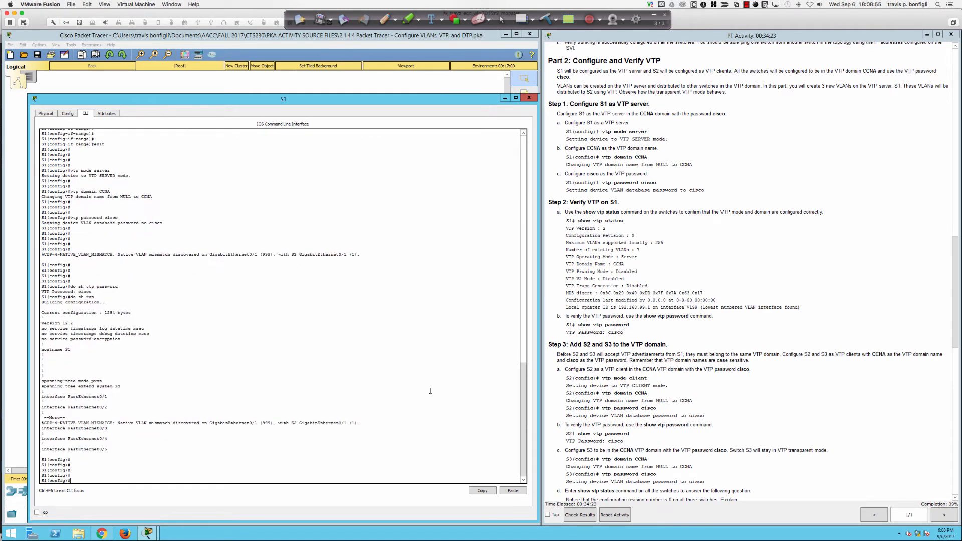
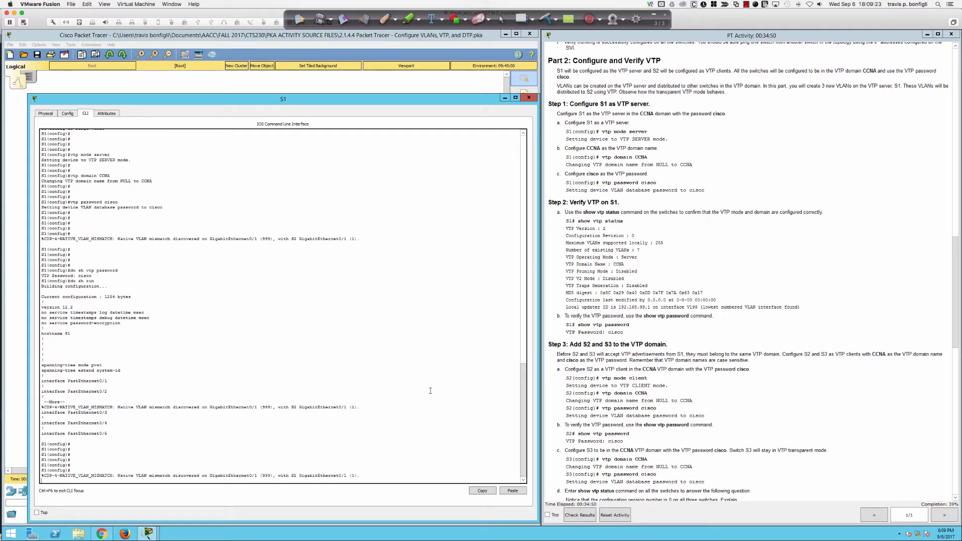
Step: Page through S1's running configuration to confirm both gigabit trunks use native VLAN 999
{"action": "key", "text": "Return"}
{"action": "key", "text": "Return"}
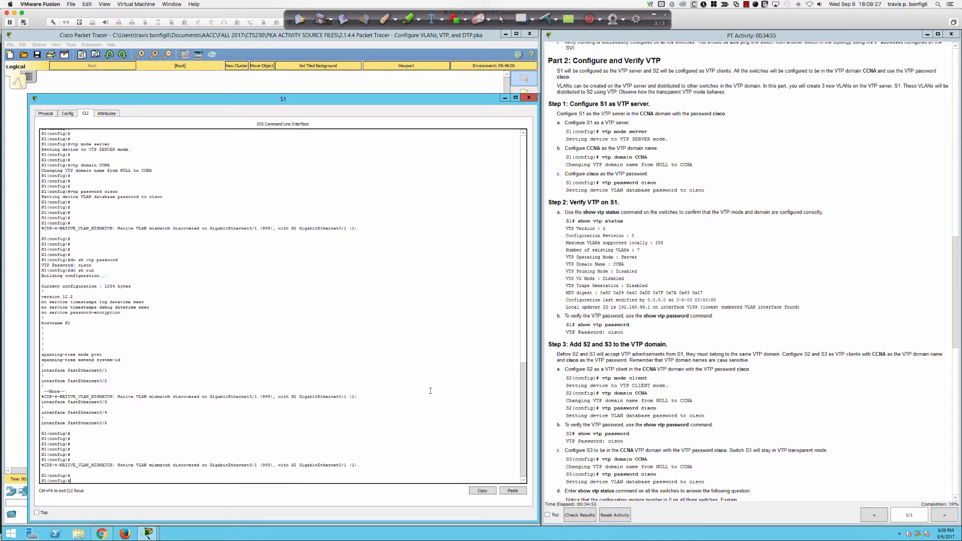
{"action": "key", "text": "Return"}
{"action": "key", "text": "Return"}
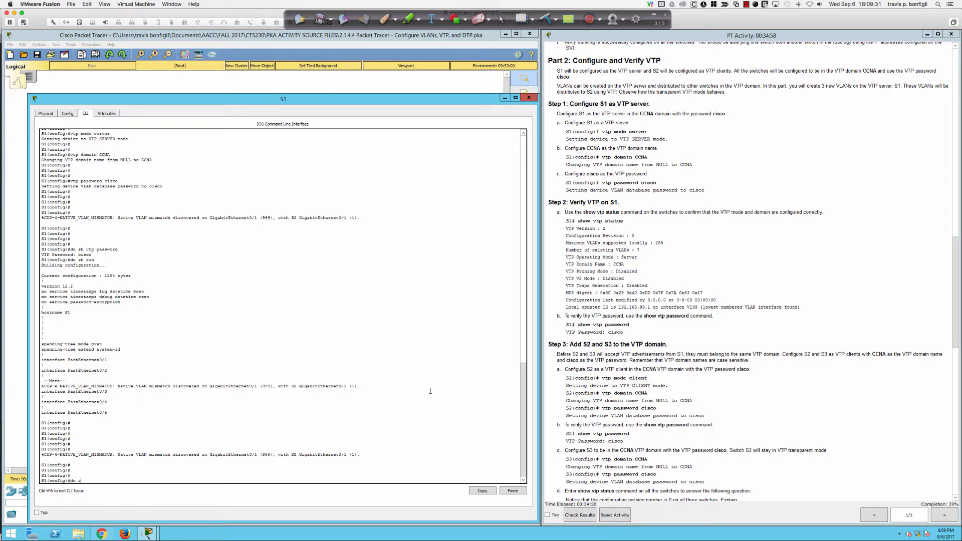
{"action": "key", "text": "Return"}
{"action": "key", "text": "space"}
{"action": "key", "text": "space"}
{"action": "key", "text": "space"}
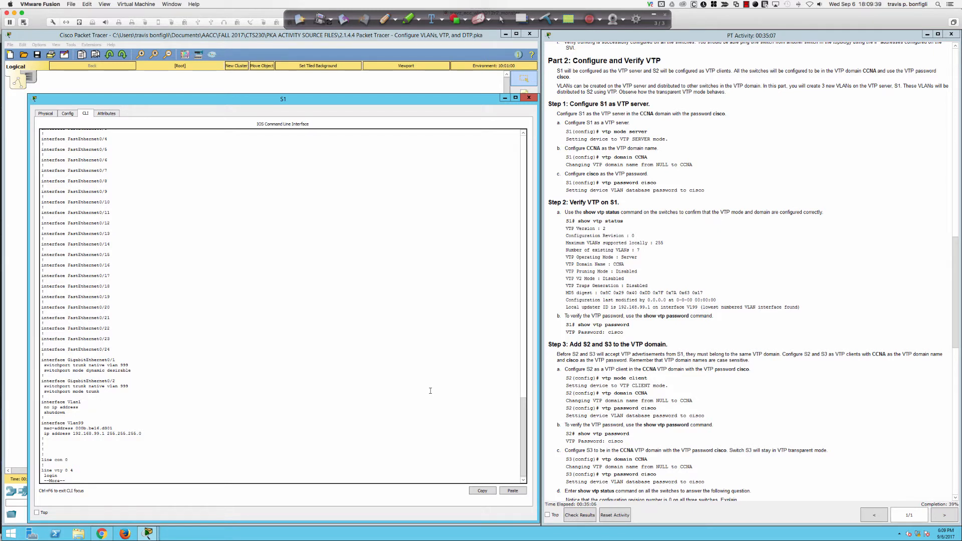
{"action": "key", "text": "q"}
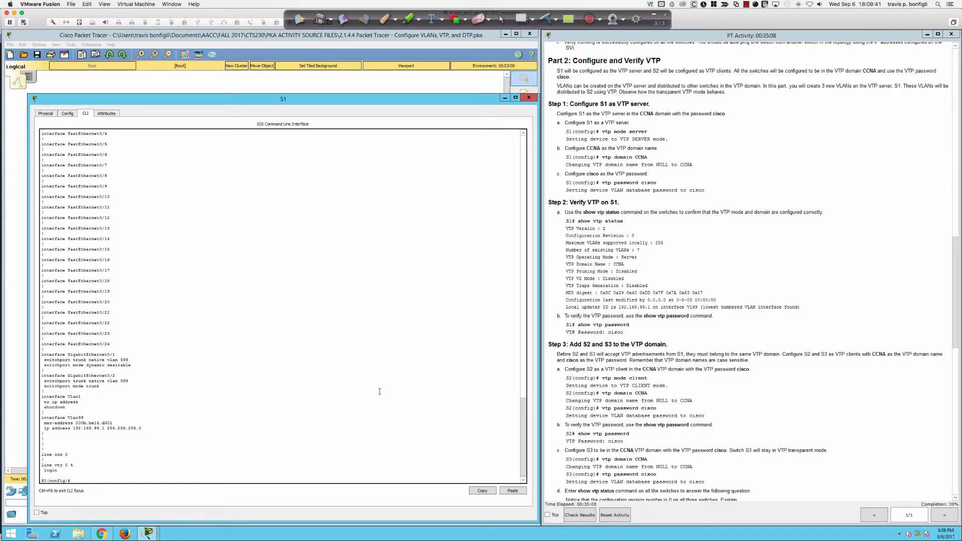
{"action": "left_click", "coordinate": [330, 90]}
Step: Display S2's running configuration to check its current trunk settings
{"action": "left_click", "coordinate": [203, 203]}
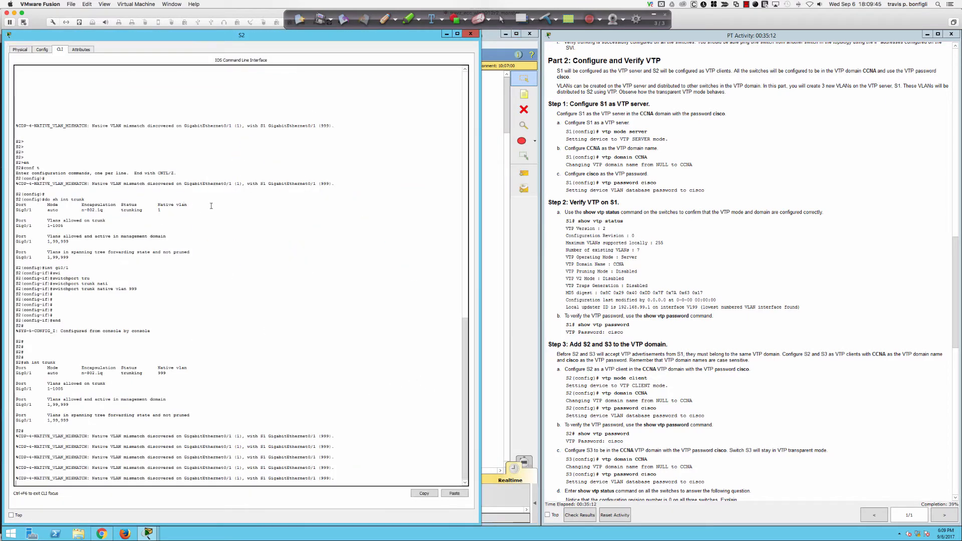
{"action": "key", "text": "Return"}
{"action": "key", "text": "Return"}
{"action": "key", "text": "Return"}
{"action": "type", "text": "s"}
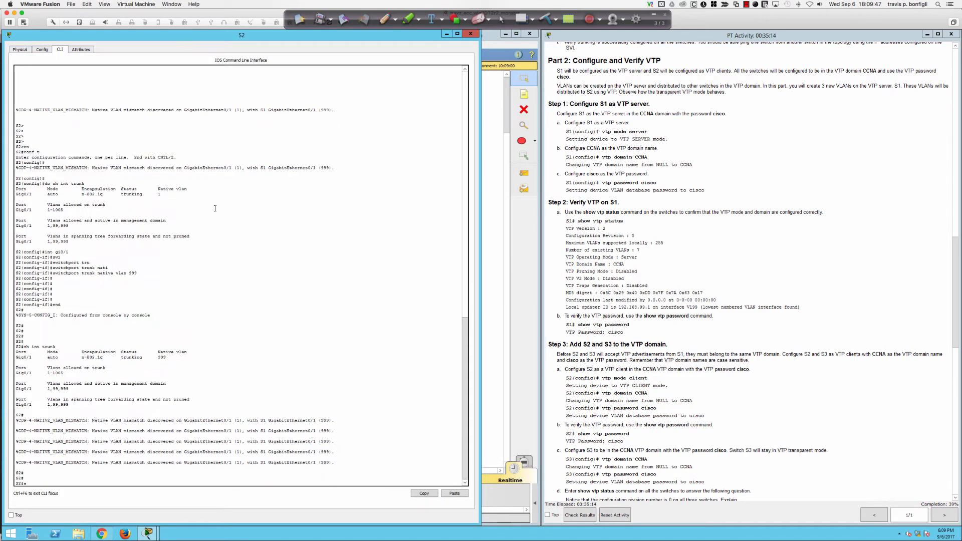
{"action": "type", "text": "h run"}
{"action": "key", "text": "Return"}
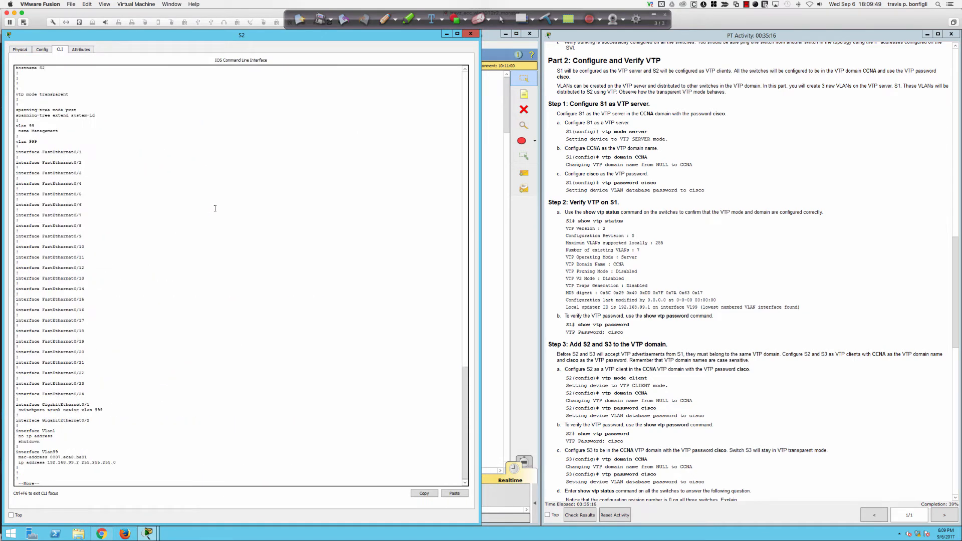
{"action": "key", "text": "space"}
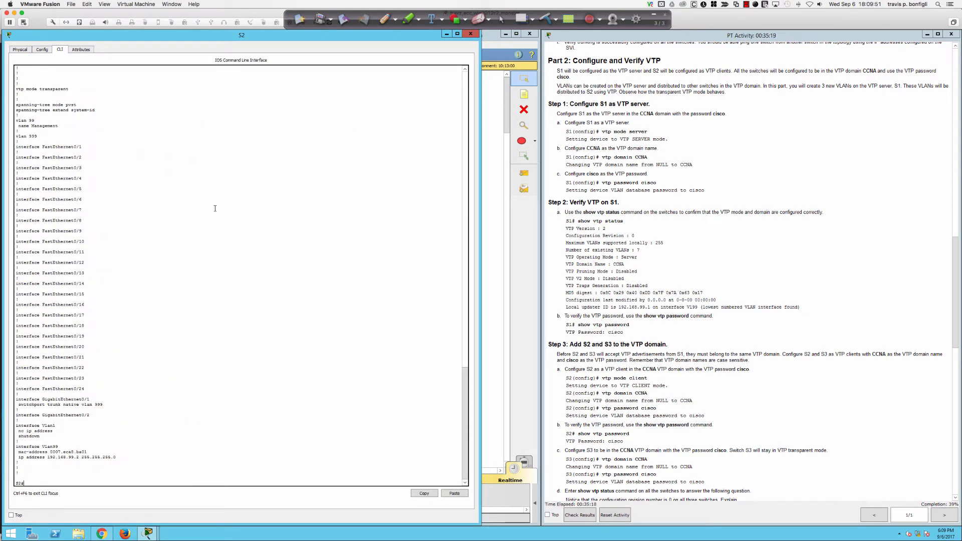
Step: Set native VLAN 999 on S2's GigabitEthernet0/1 trunk port
{"action": "type", "text": "conf t"}
{"action": "key", "text": "Return"}
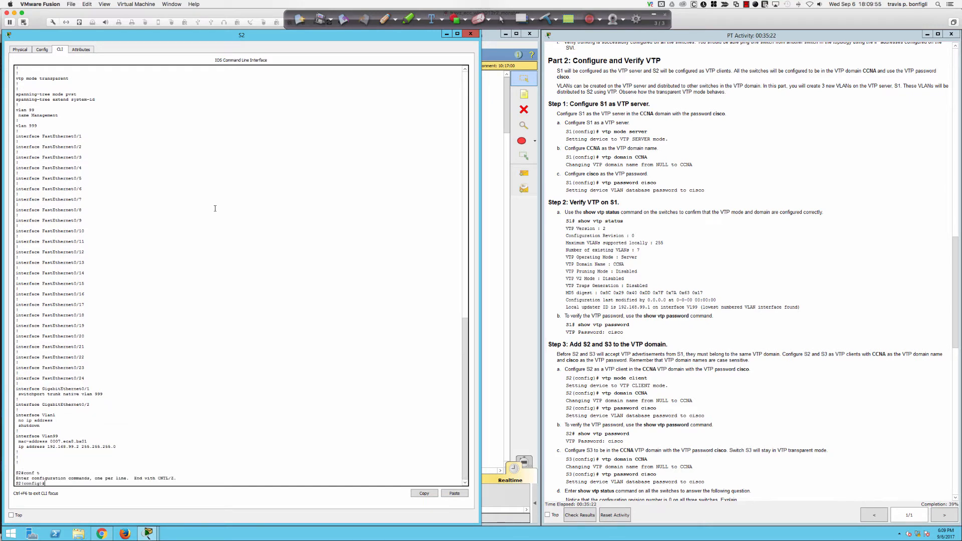
{"action": "type", "text": "int gi0/1"}
{"action": "key", "text": "Return"}
{"action": "type", "text": "swi"}
{"action": "key", "text": "Tab"}
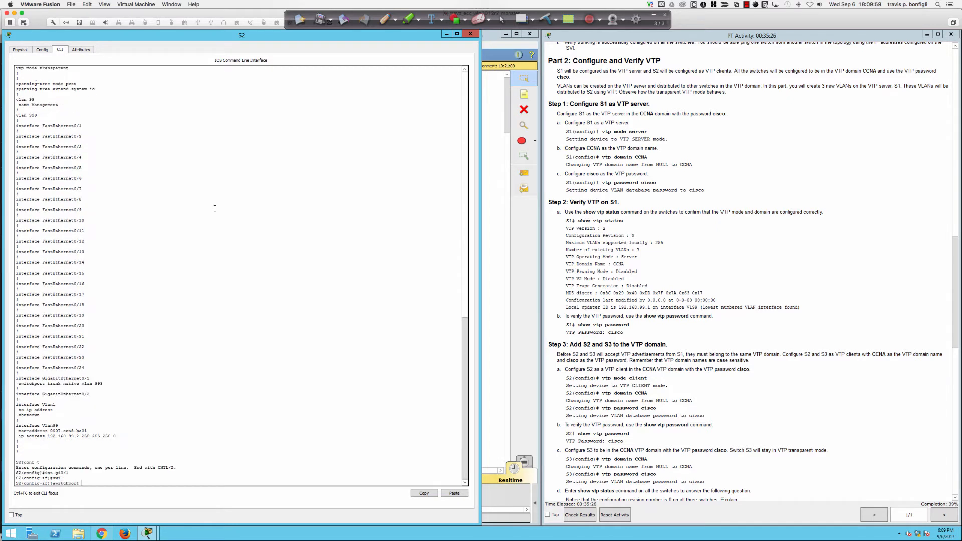
{"action": "type", "text": "tru"}
{"action": "key", "text": "Tab"}
{"action": "type", "text": "na"}
{"action": "key", "text": "Tab"}
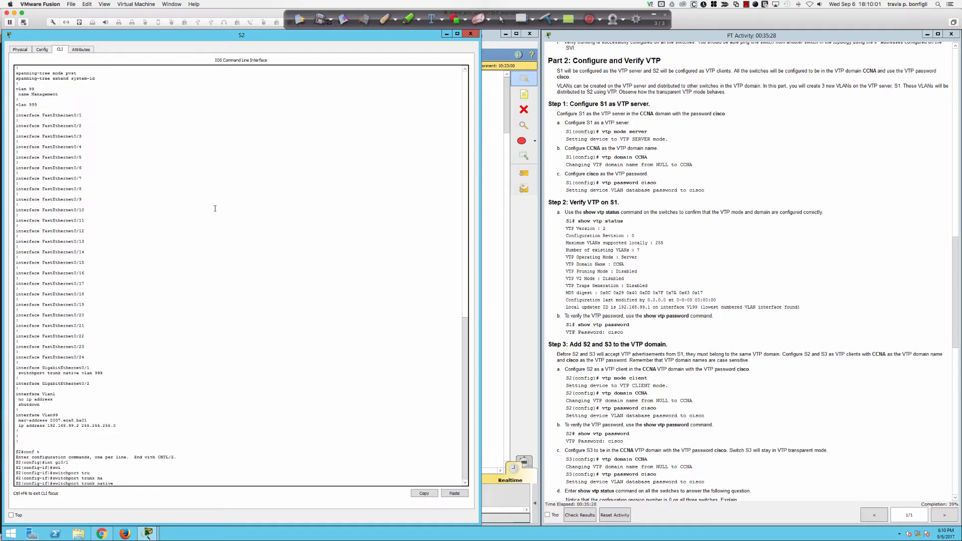
{"action": "type", "text": "v"}
{"action": "key", "text": "Tab"}
{"action": "type", "text": "999"}
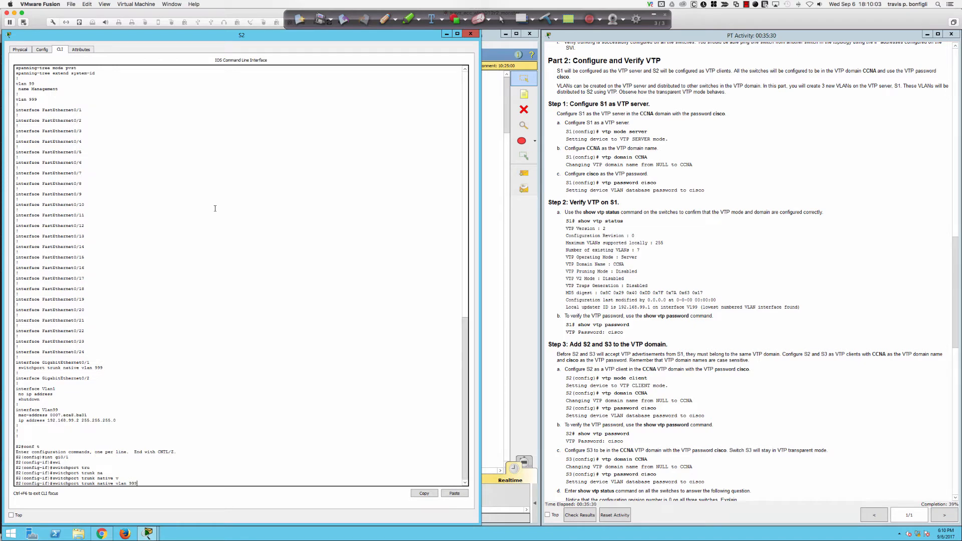
{"action": "key", "text": "Return"}
Step: Leave configuration mode and redisplay S2's running configuration to verify native VLAN 999
{"action": "type", "text": "end"}
{"action": "key", "text": "Return"}
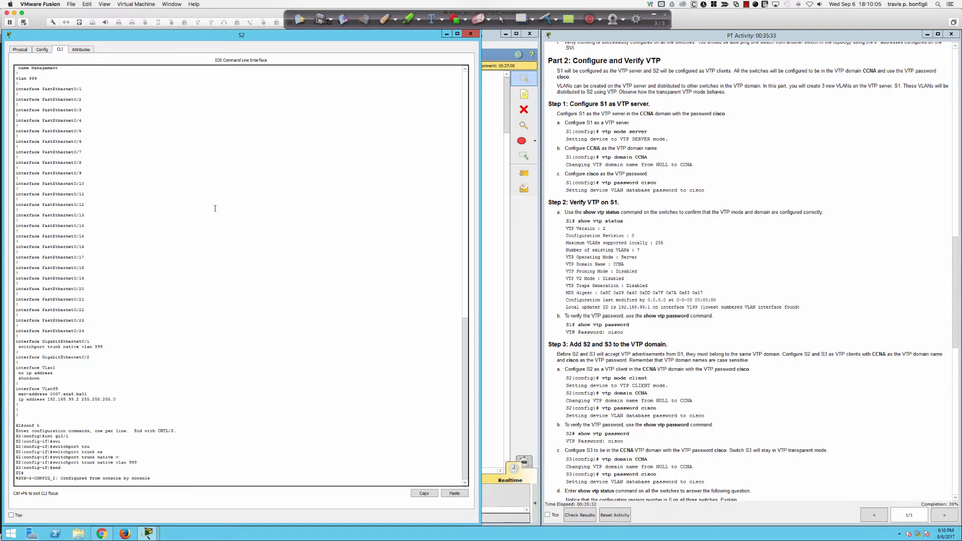
{"action": "key", "text": "Return"}
{"action": "key", "text": "Return"}
{"action": "key", "text": "Return"}
{"action": "type", "text": "sh run"}
{"action": "key", "text": "Return"}
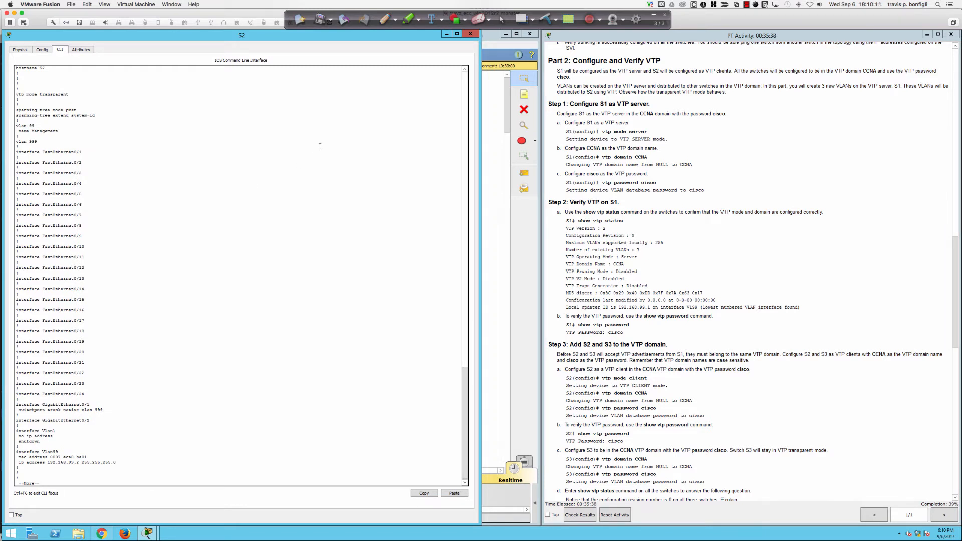
Step: Show S1's VTP status, fixing the misspelled command, to see server mode in domain CCNA
{"action": "left_click", "coordinate": [491, 119]}
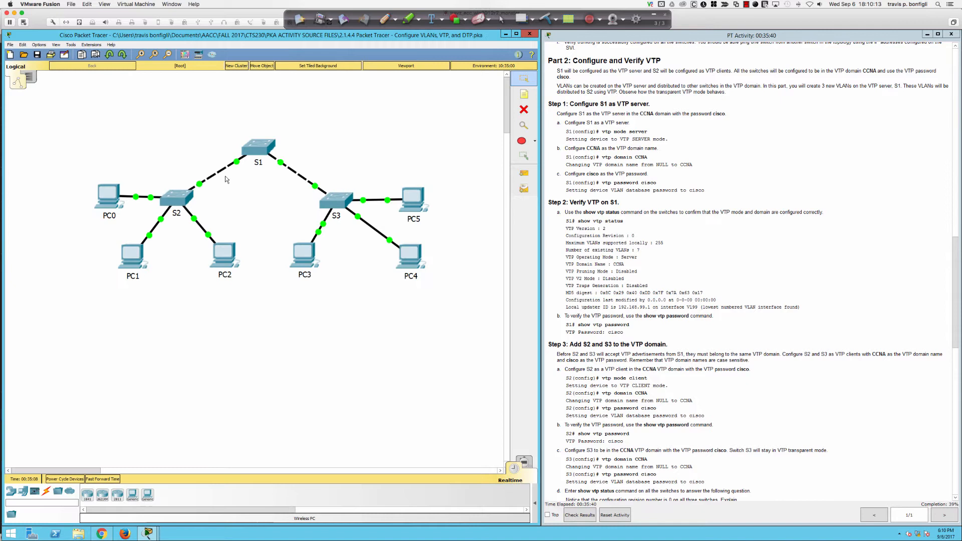
{"action": "left_click", "coordinate": [260, 150]}
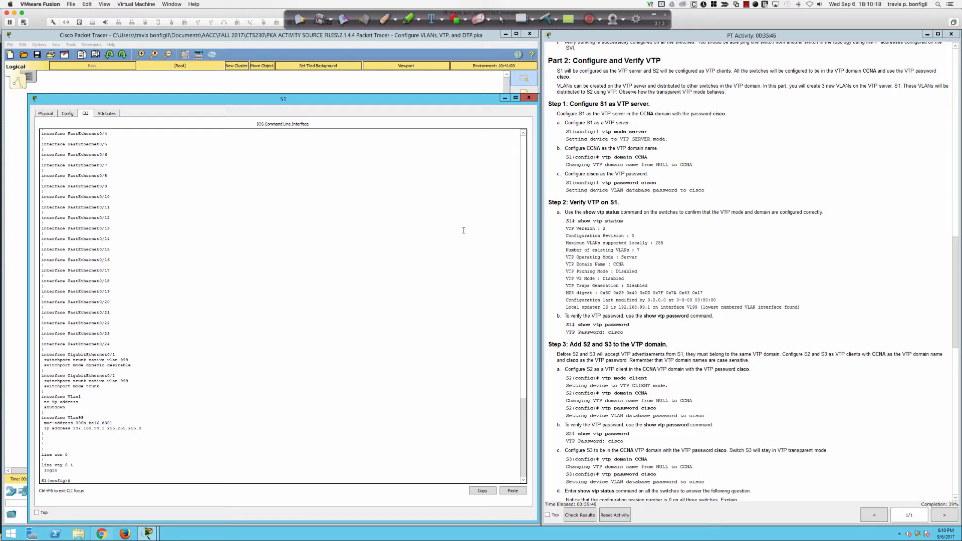
{"action": "type", "text": "do sh vtp sttaus"}
{"action": "key", "text": "Return"}
{"action": "key", "text": "Up"}
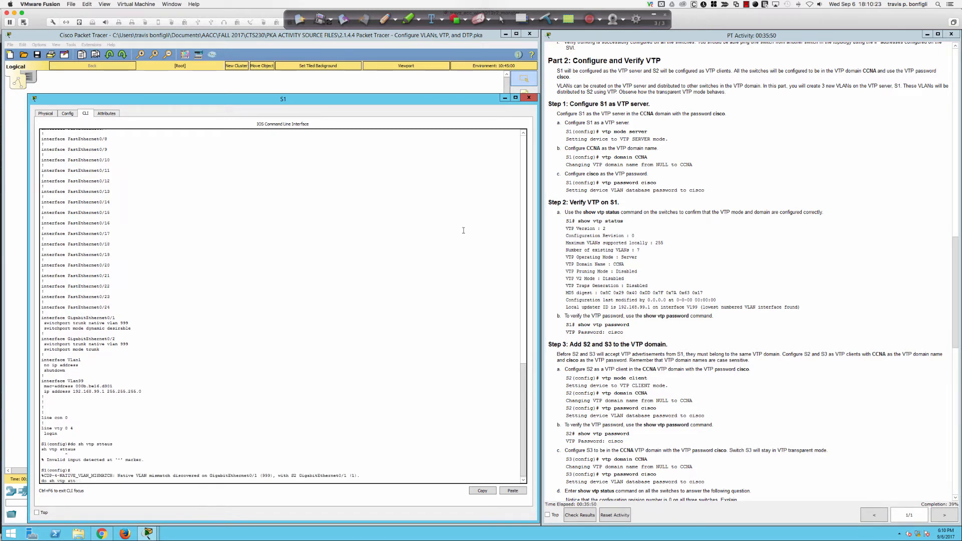
{"action": "key", "text": "BackSpace"}
{"action": "type", "text": "atus"}
{"action": "key", "text": "Return"}
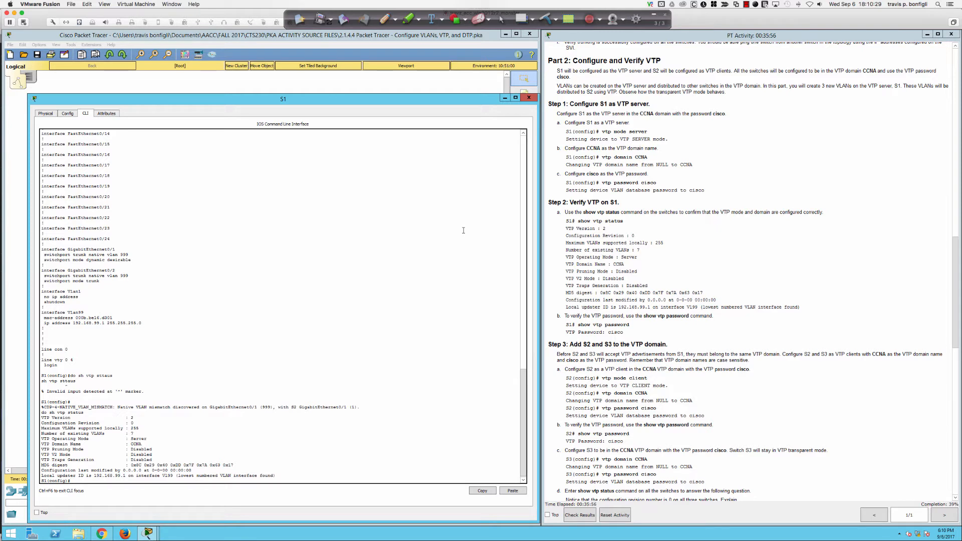
Step: Show S1's trunk interfaces, confirming both trunks use native VLAN 999
{"action": "key", "text": "Return"}
{"action": "key", "text": "Return"}
{"action": "key", "text": "Return"}
{"action": "key", "text": "Return"}
{"action": "key", "text": "Return"}
{"action": "key", "text": "Return"}
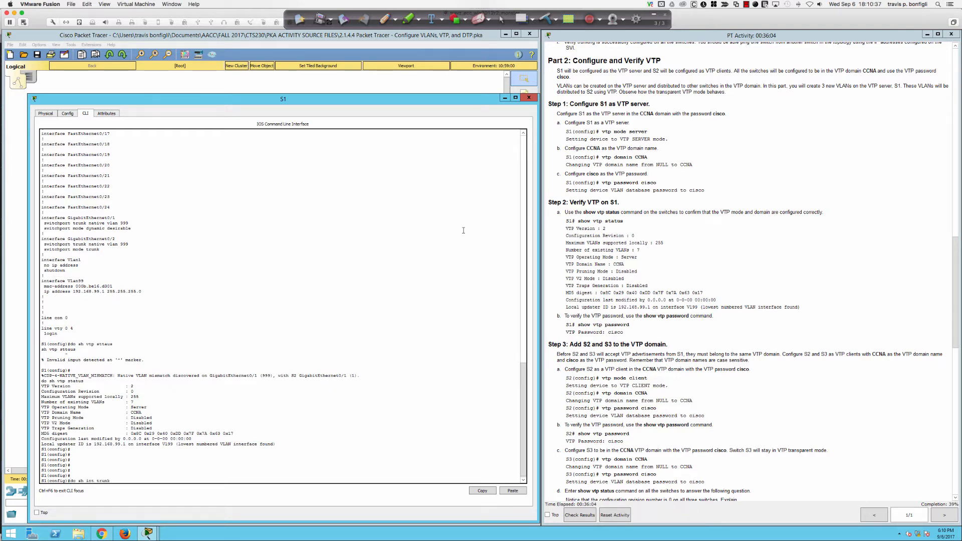
{"action": "key", "text": "Return"}
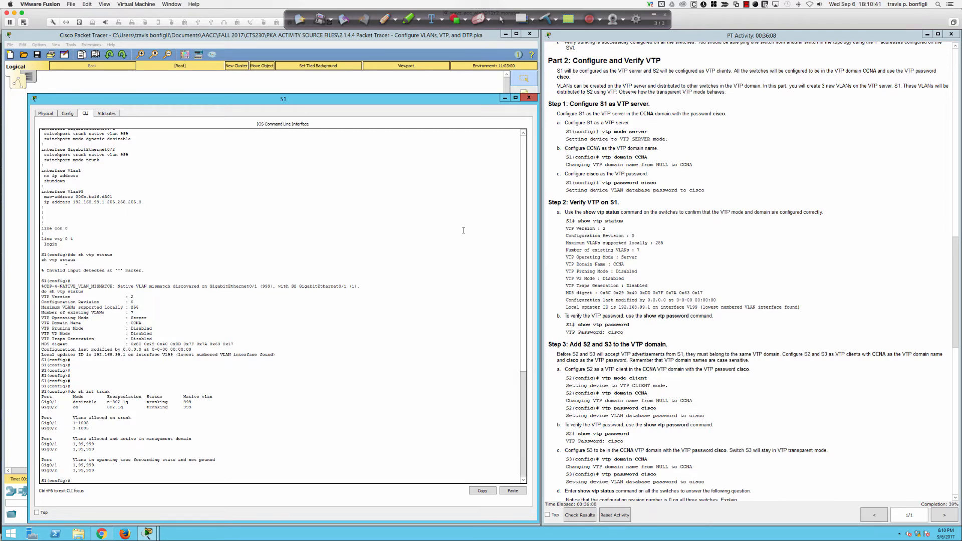
{"action": "key", "text": "Return"}
{"action": "key", "text": "Return"}
{"action": "key", "text": "Return"}
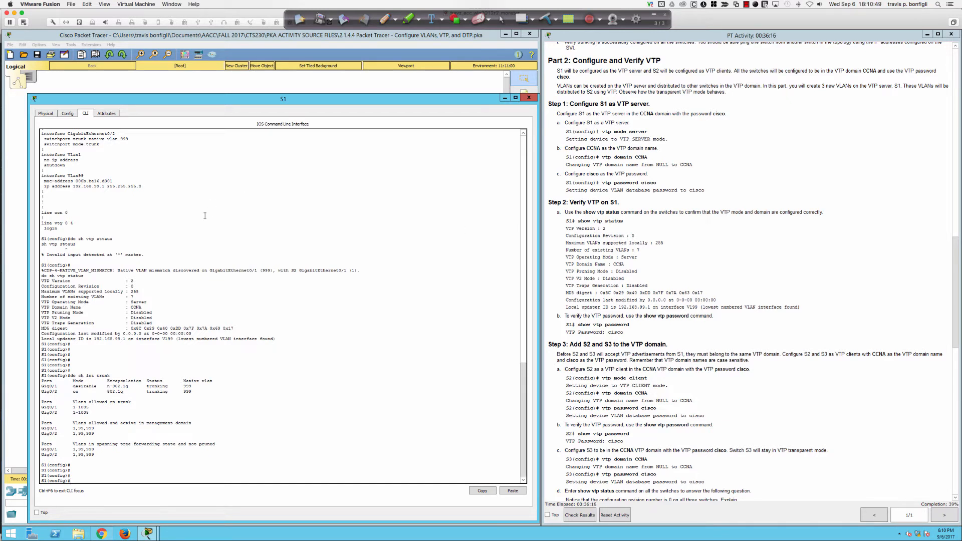
Step: Highlight S1's VTP values: 7 existing VLANs, Server mode and domain CCNA
{"action": "double_click", "coordinate": [132, 296]}
{"action": "left_click", "coordinate": [133, 281]}
{"action": "double_click", "coordinate": [139, 301]}
{"action": "left_click_drag", "start_coordinate": [145, 307], "coordinate": [131, 308]}
{"action": "left_click", "coordinate": [353, 373]}
Step: Read the lab instructions at Step 4, noting S3 stays transparent, then return to the topology
{"action": "scroll", "coordinate": [574, 265], "scroll_direction": "down", "scroll_amount": 9}
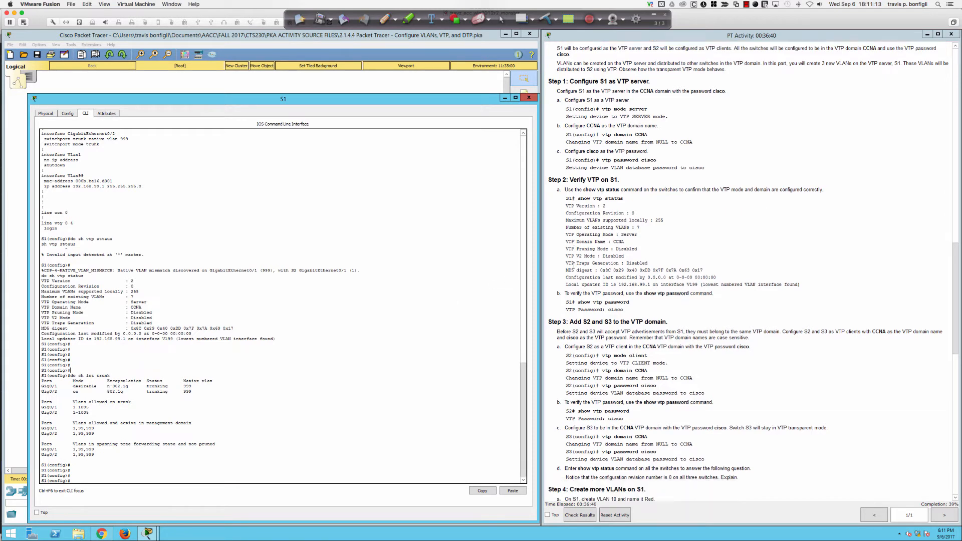
{"action": "scroll", "coordinate": [574, 266], "scroll_direction": "down", "scroll_amount": 3}
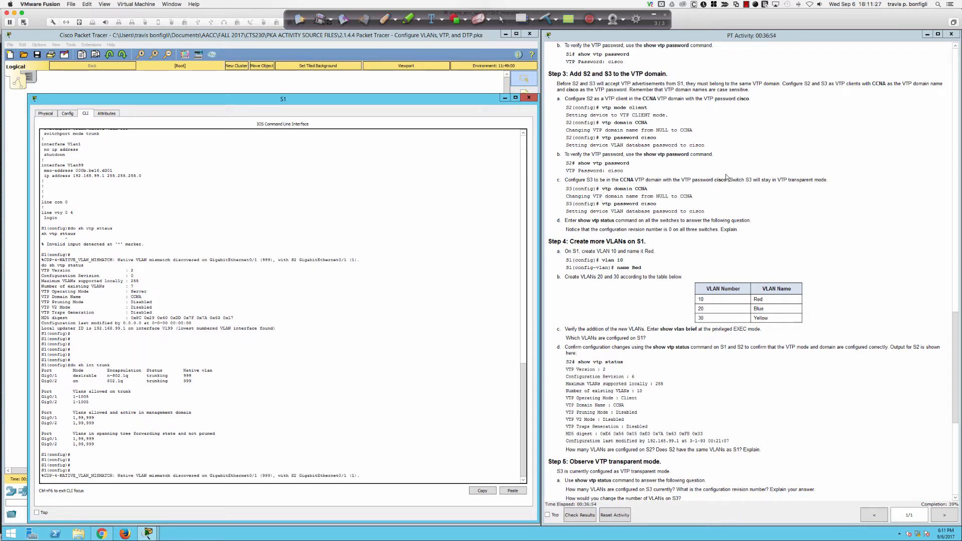
{"action": "left_click_drag", "start_coordinate": [728, 180], "coordinate": [833, 180]}
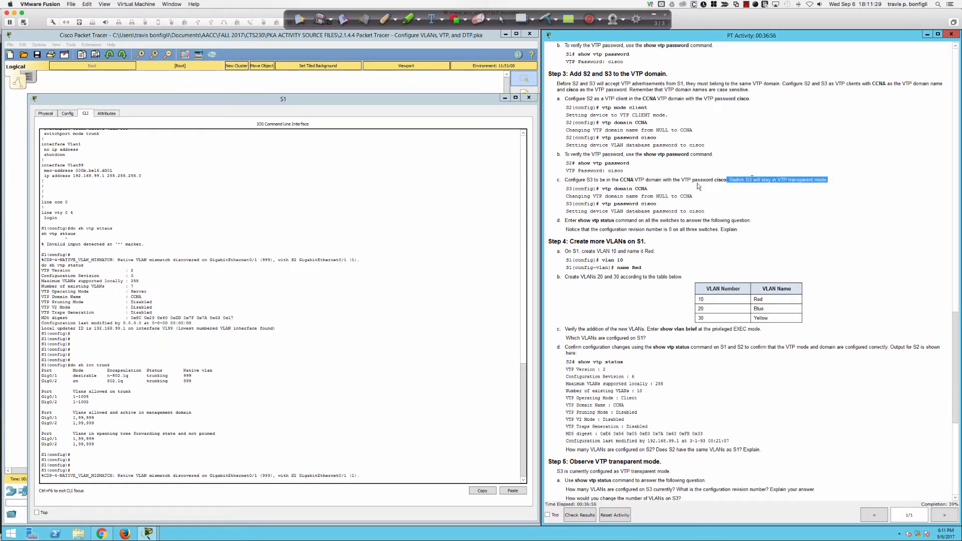
{"action": "left_click", "coordinate": [610, 190]}
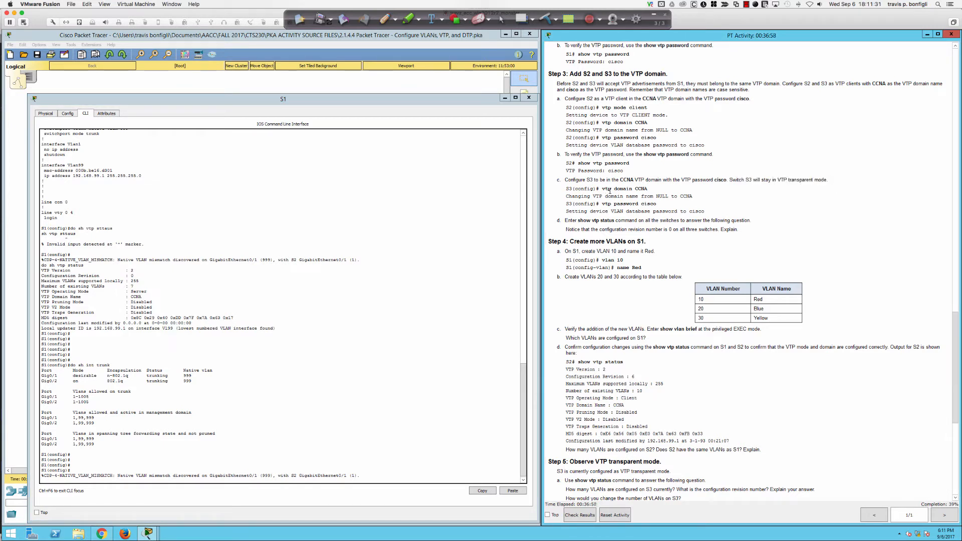
{"action": "left_click", "coordinate": [376, 84]}
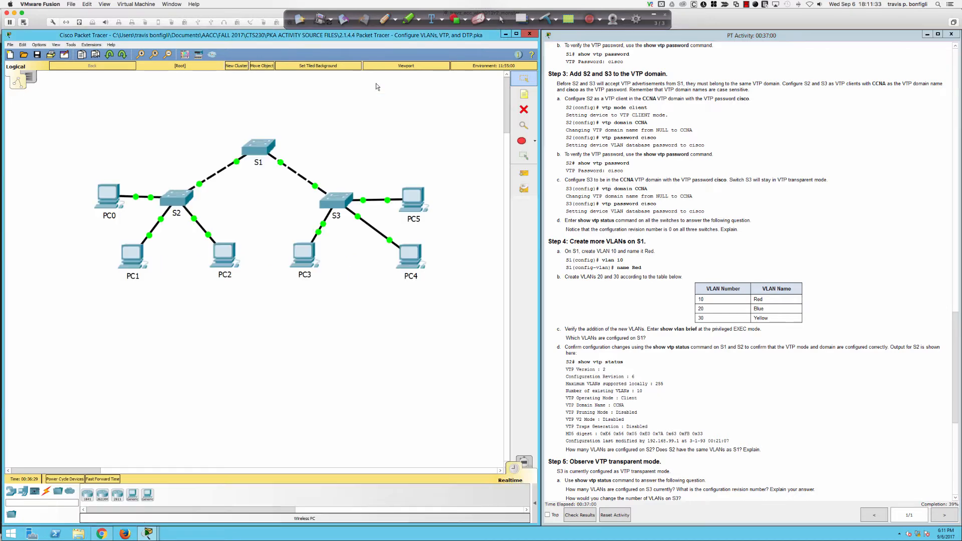
Step: Finish S2's paged configuration and show its trunk ports and native VLAN
{"action": "left_click", "coordinate": [177, 198]}
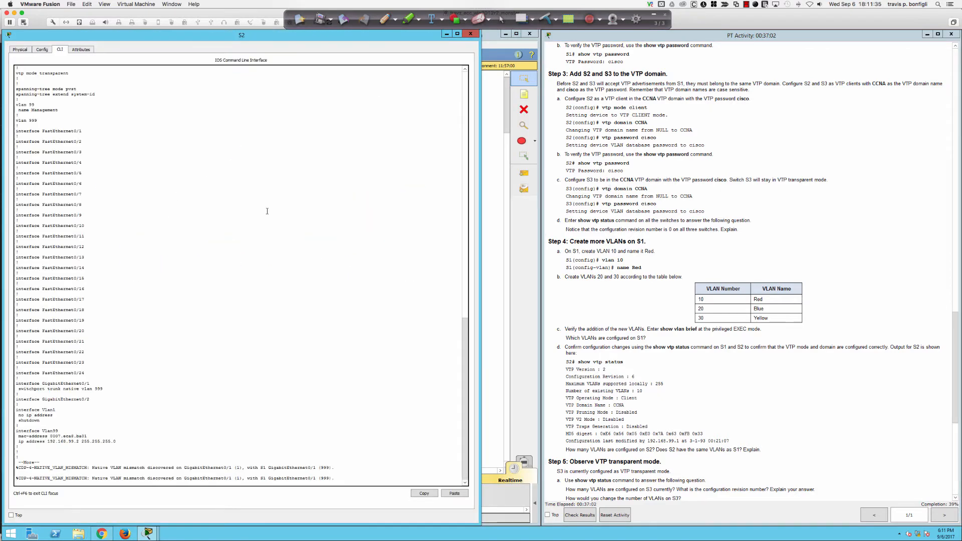
{"action": "key", "text": "space"}
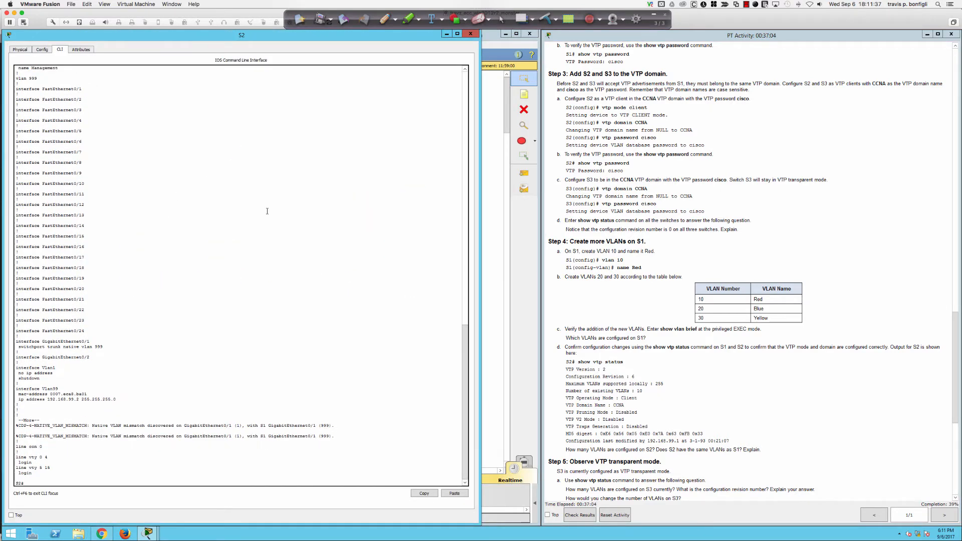
{"action": "key", "text": "Return"}
{"action": "key", "text": "Return"}
{"action": "key", "text": "Return"}
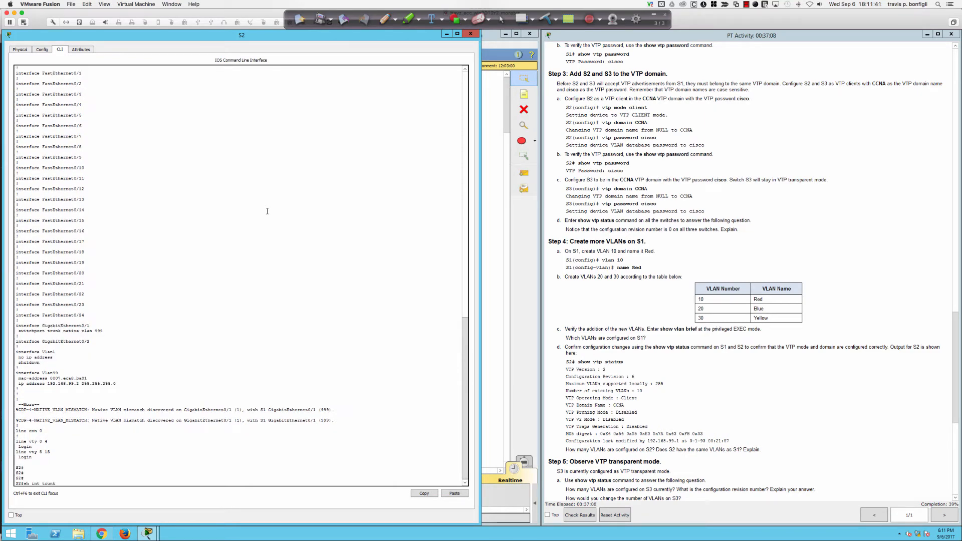
{"action": "key", "text": "Return"}
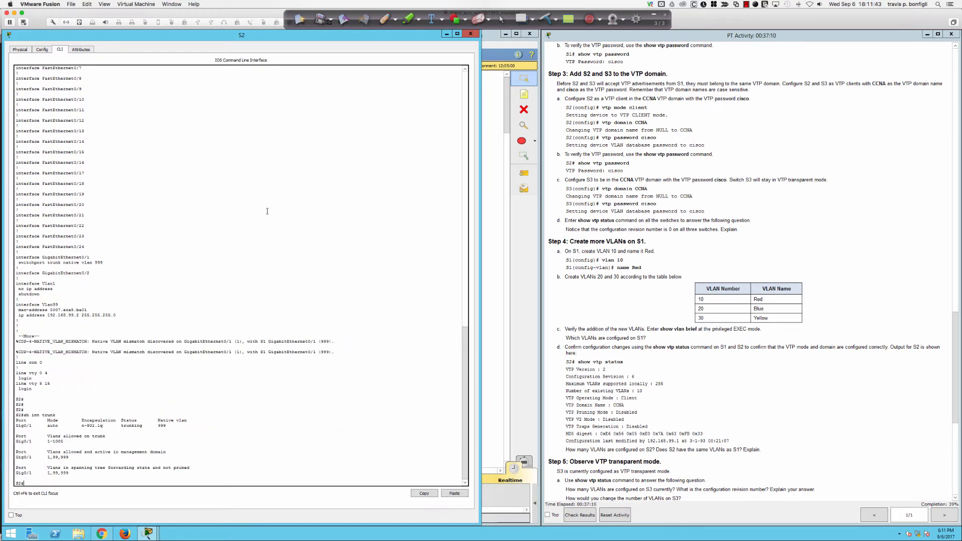
{"action": "key", "text": "Return"}
{"action": "key", "text": "Return"}
{"action": "key", "text": "Return"}
{"action": "key", "text": "Return"}
{"action": "key", "text": "Return"}
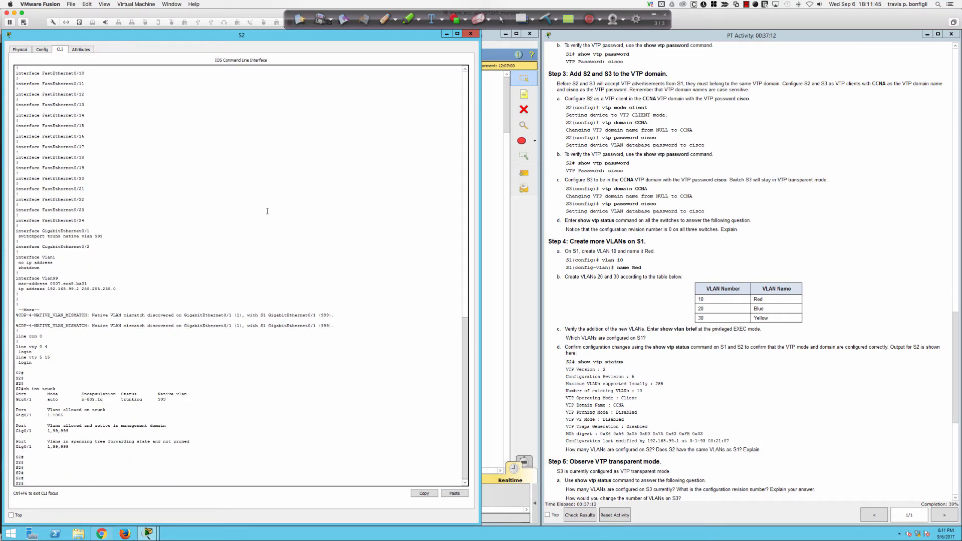
Step: Set S2 to VTP client mode in the CCNA domain
{"action": "type", "text": "conf t"}
{"action": "key", "text": "Return"}
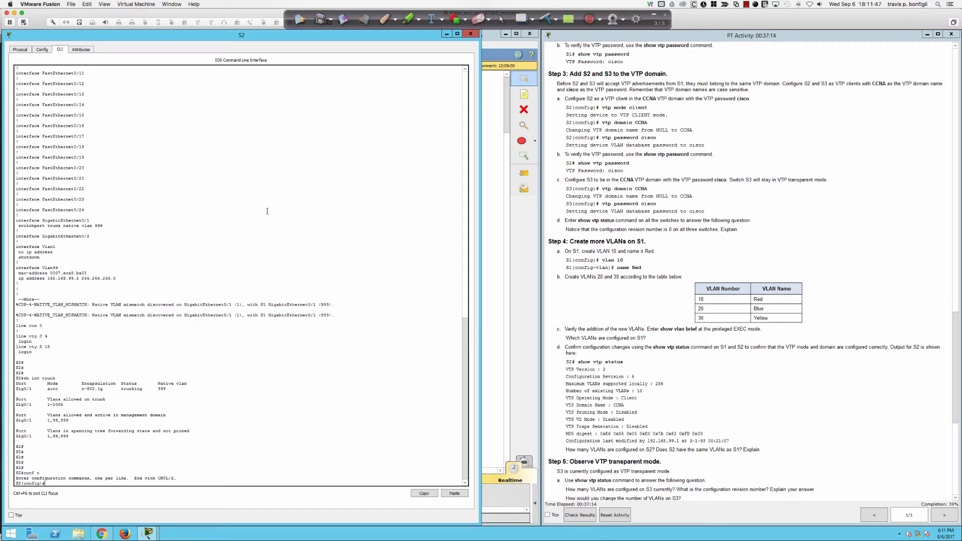
{"action": "type", "text": "vtp mode client"}
{"action": "key", "text": "Return"}
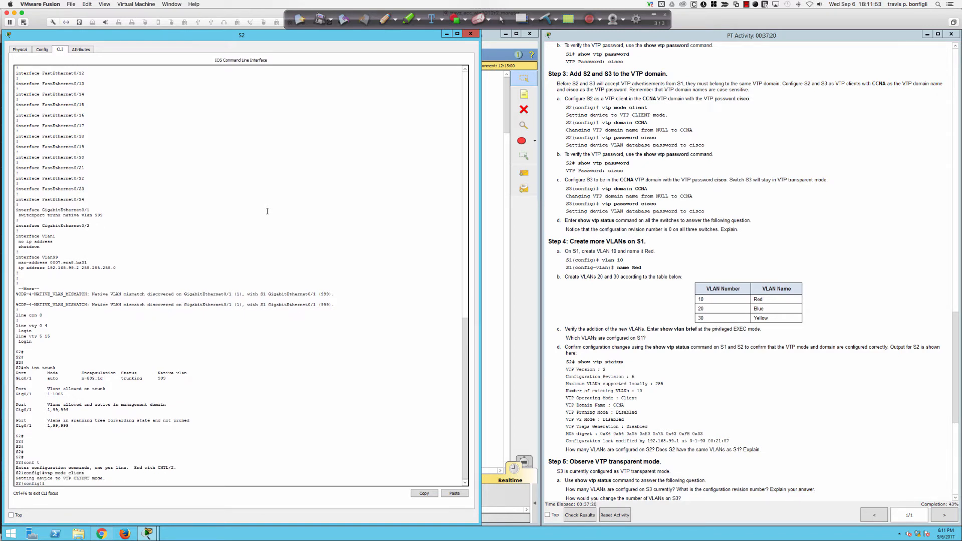
{"action": "type", "text": "vtp domain CCNA"}
{"action": "key", "text": "Return"}
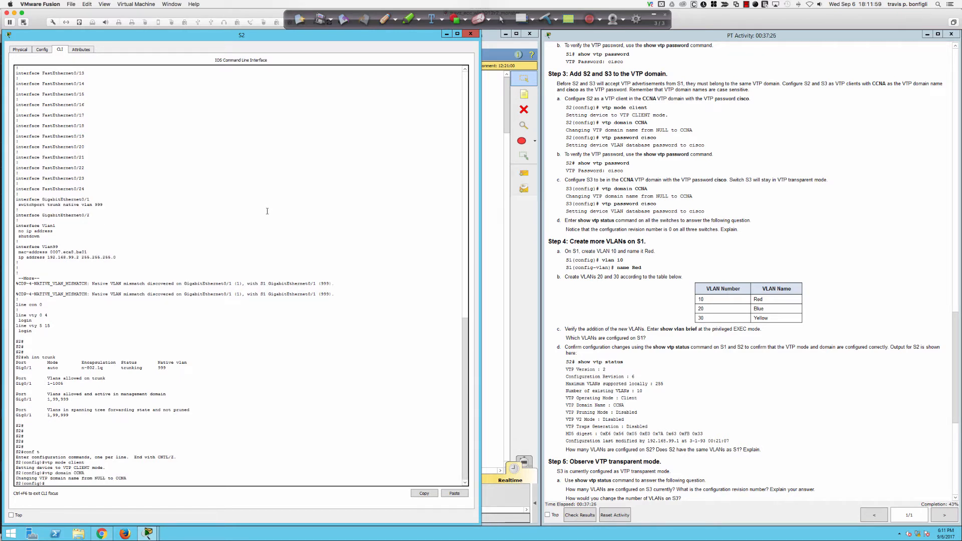
Step: Set S2's VTP password and try showing it with sh vtp pass
{"action": "key", "text": "Return"}
{"action": "key", "text": "Return"}
{"action": "key", "text": "Return"}
{"action": "type", "text": "vtp"}
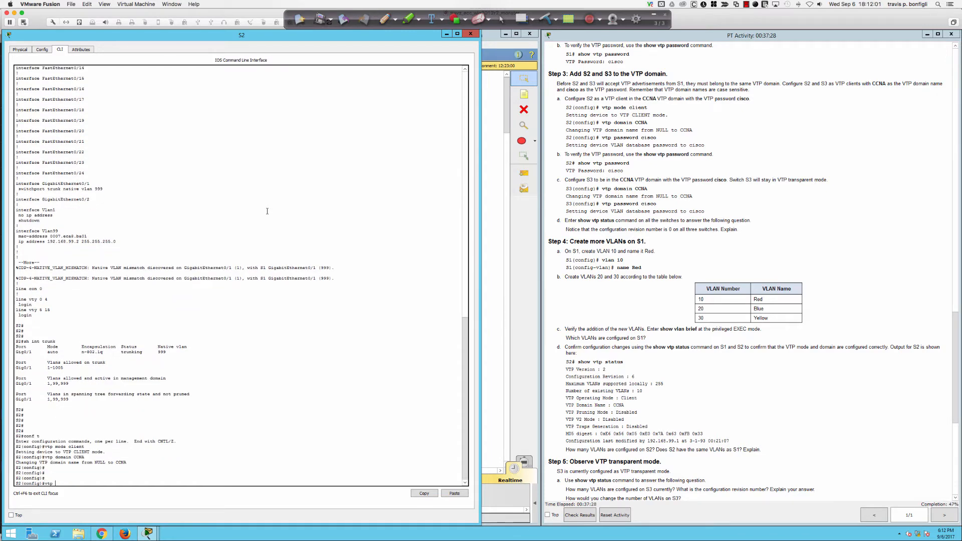
{"action": "type", "text": " pass"}
{"action": "key", "text": "Tab"}
{"action": "type", "text": "cisco"}
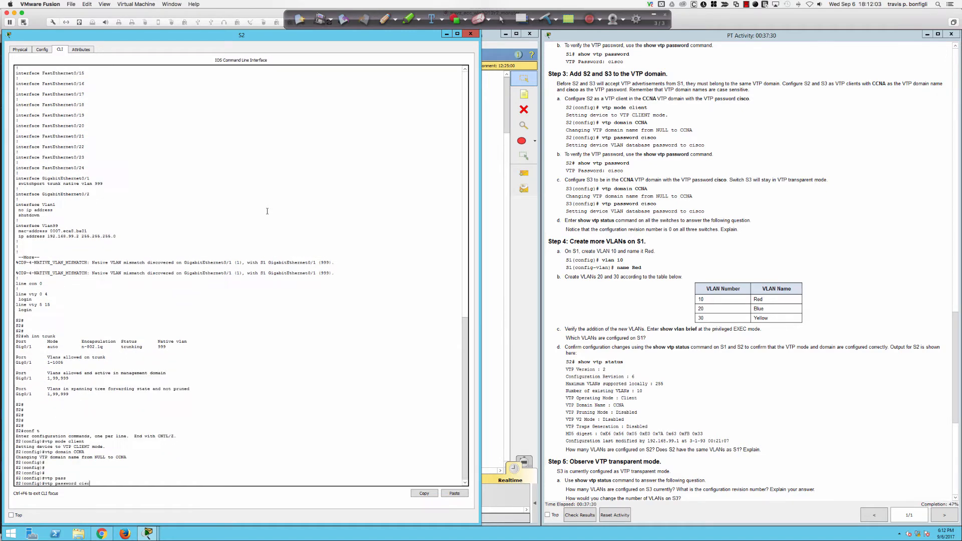
{"action": "key", "text": "Return"}
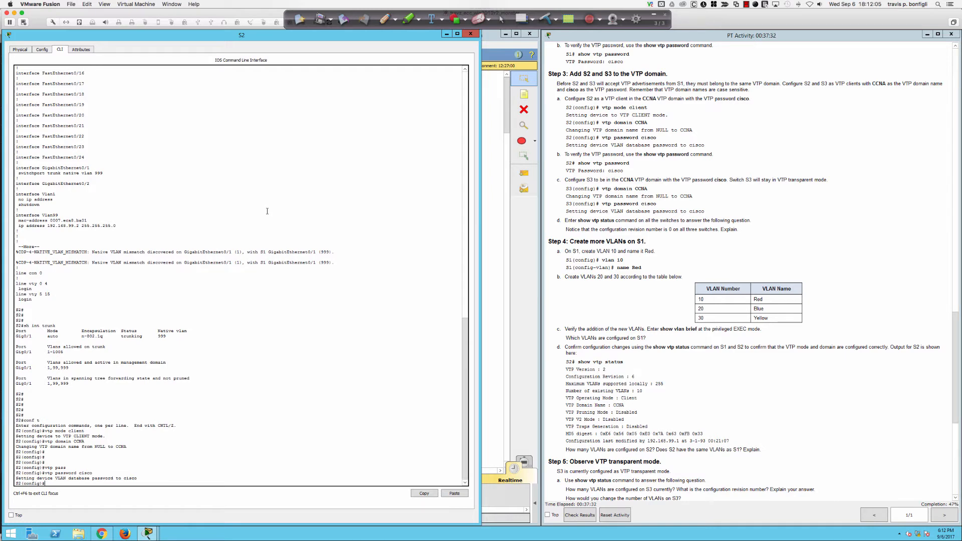
{"action": "key", "text": "Return"}
{"action": "key", "text": "Return"}
{"action": "key", "text": "Return"}
{"action": "key", "text": "Return"}
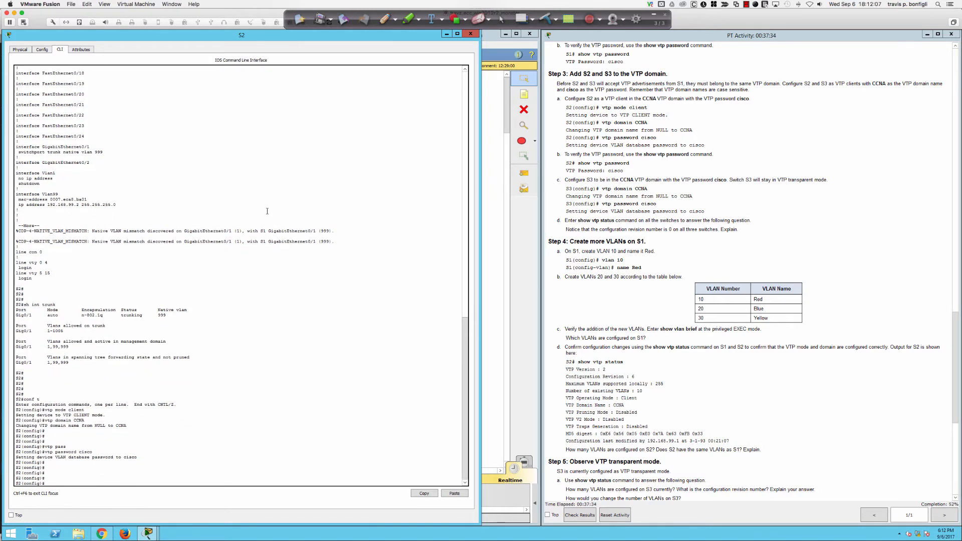
{"action": "type", "text": "sh vtp pass"}
{"action": "key", "text": "Return"}
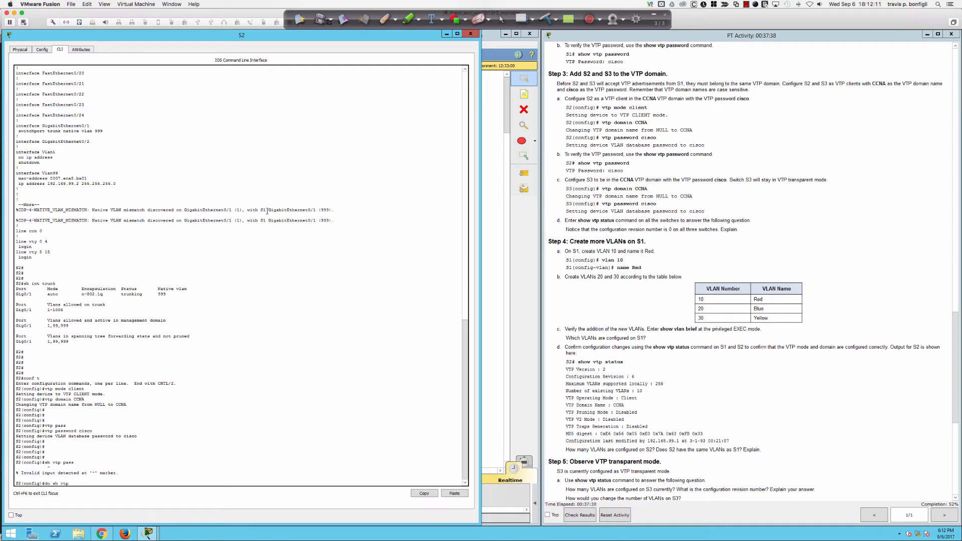
Step: Show S2's VTP password and status: client mode, domain CCNA, revision 0, modified by 0.0.0.0
{"action": "type", "text": "do sh vtp pass"}
{"action": "key", "text": "Return"}
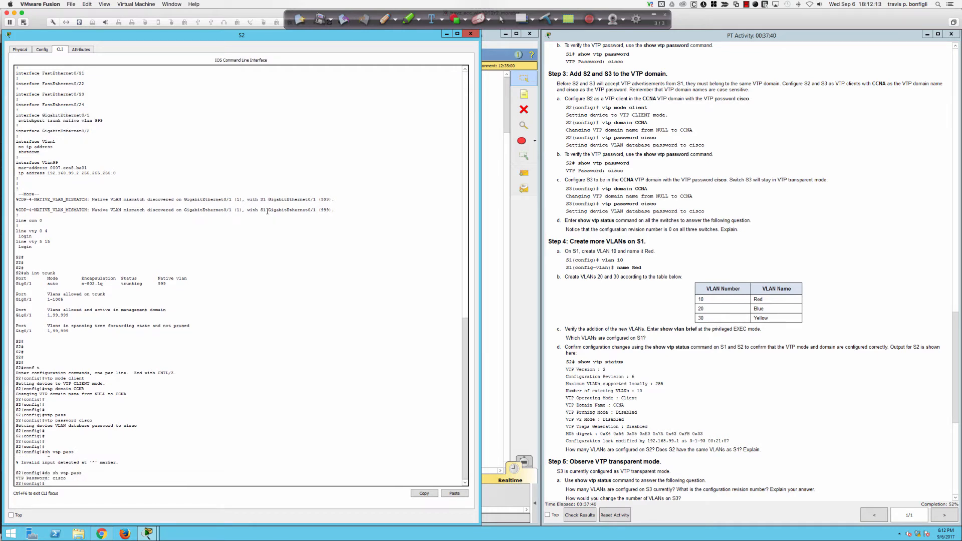
{"action": "type", "text": "do sh vtp status"}
{"action": "key", "text": "Return"}
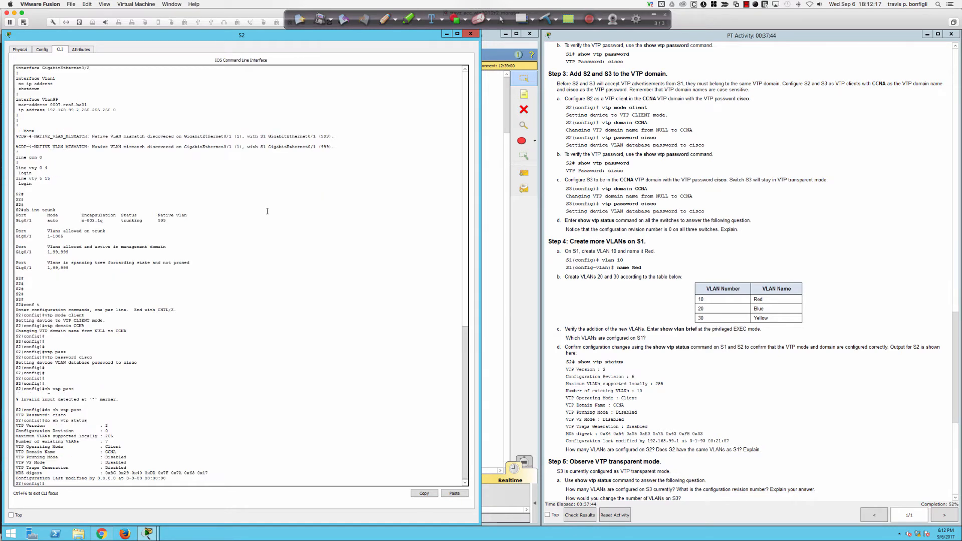
{"action": "key", "text": "Return"}
{"action": "key", "text": "Return"}
{"action": "key", "text": "Return"}
{"action": "key", "text": "Return"}
{"action": "key", "text": "Return"}
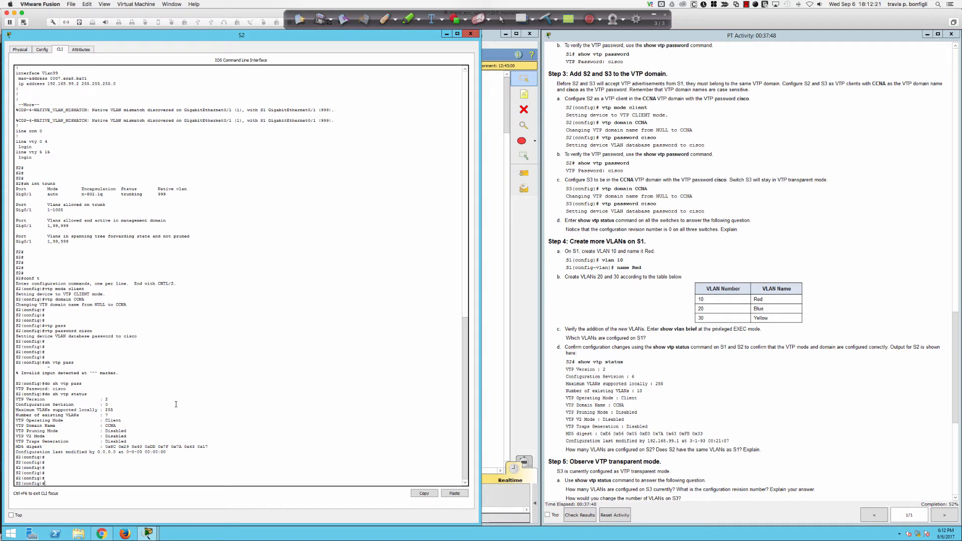
{"action": "left_click_drag", "start_coordinate": [97, 452], "coordinate": [167, 452]}
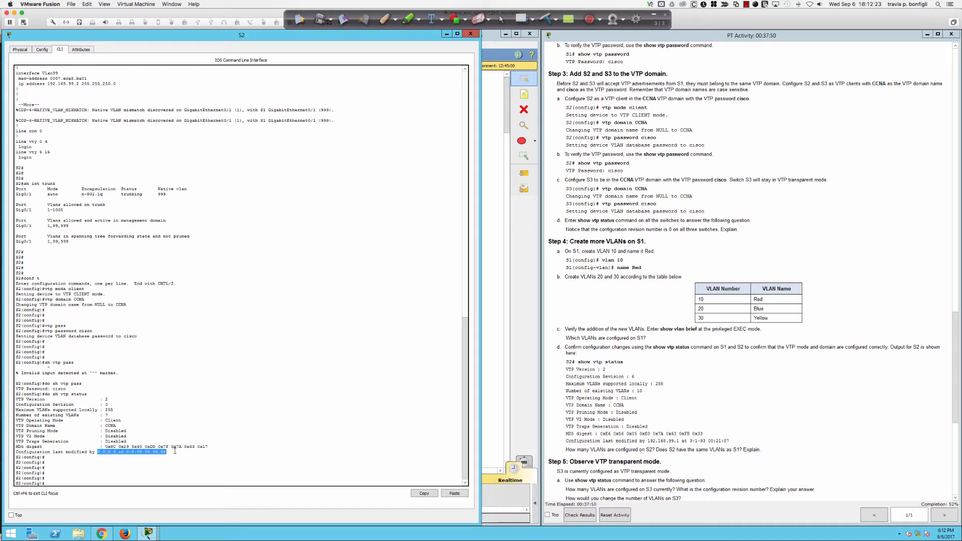
{"action": "left_click", "coordinate": [284, 415]}
Step: List S2's VLANs in brief, showing VLANs 1, 99 and 999
{"action": "key", "text": "Return"}
{"action": "key", "text": "Return"}
{"action": "key", "text": "Return"}
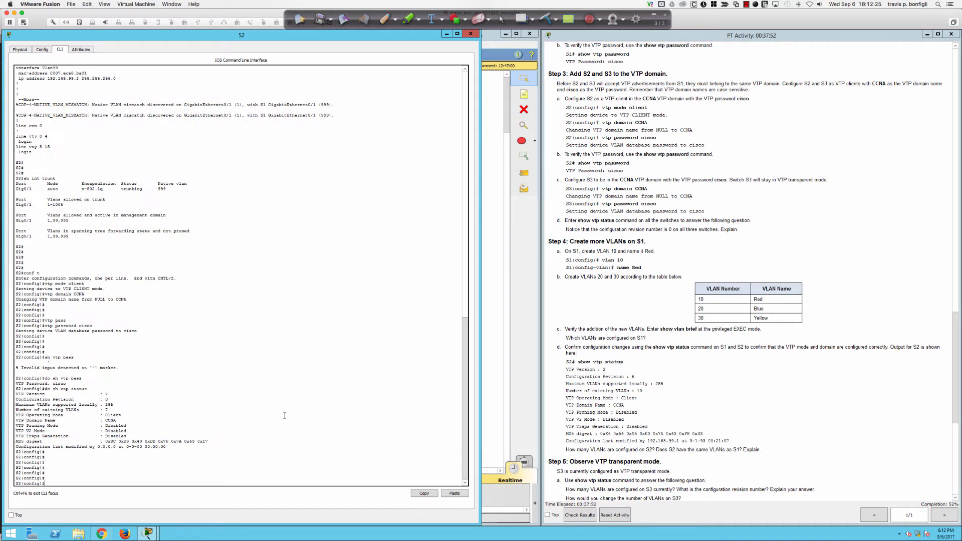
{"action": "type", "text": "do sh vlan b"}
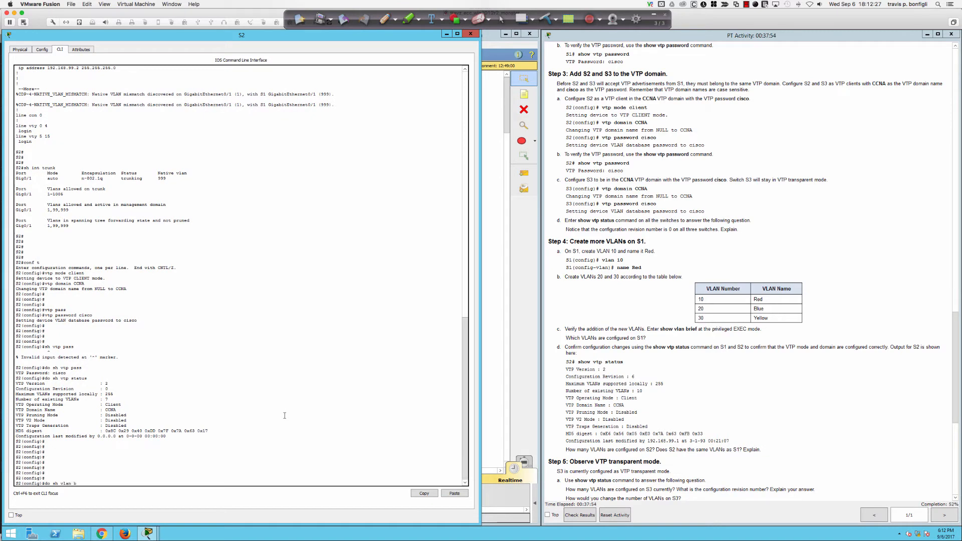
{"action": "type", "text": "ri"}
{"action": "key", "text": "Return"}
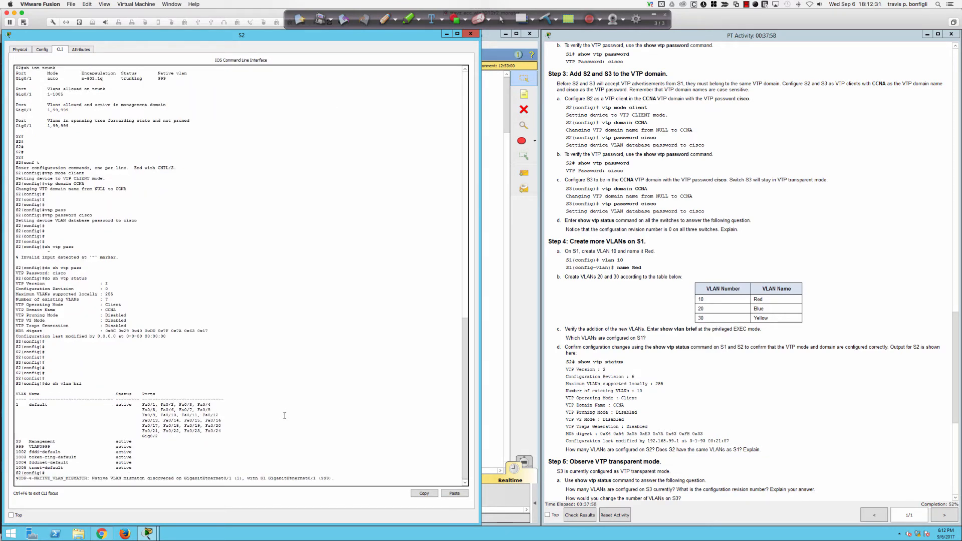
{"action": "key", "text": "Return"}
{"action": "key", "text": "Return"}
{"action": "key", "text": "Return"}
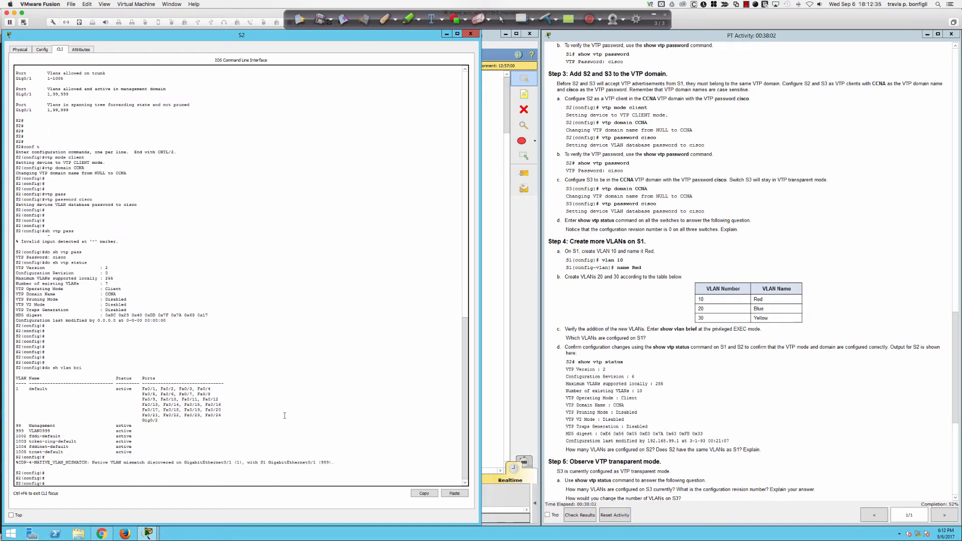
Step: Shut and re-enable S2's Gig0/1 so it and Vlan99 come up, then show the running configuration
{"action": "type", "text": "int gi0/1"}
{"action": "key", "text": "Return"}
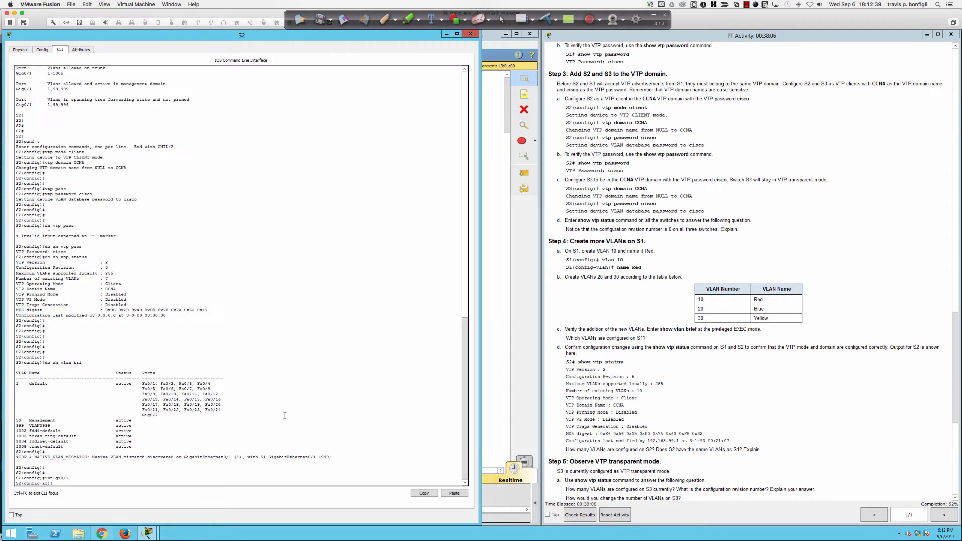
{"action": "type", "text": "shut"}
{"action": "key", "text": "Return"}
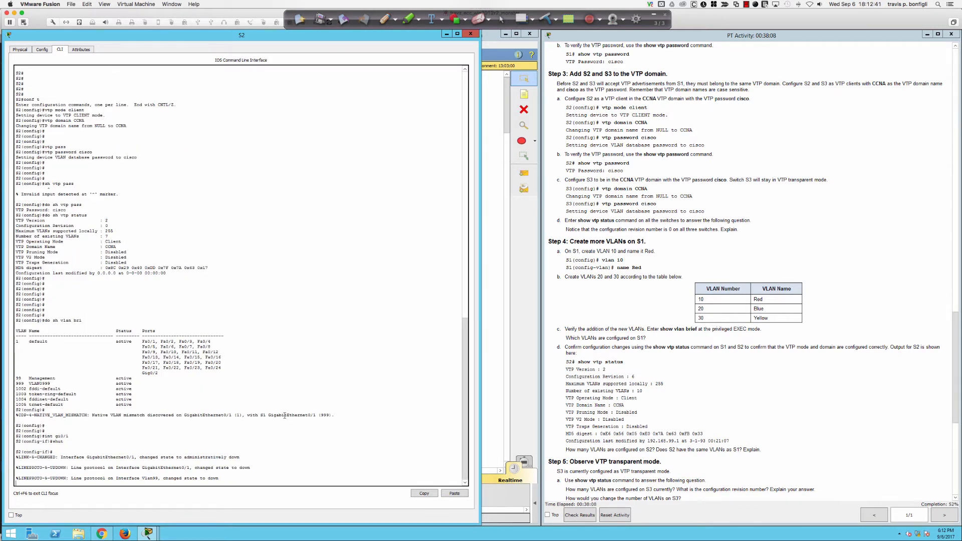
{"action": "key", "text": "Return"}
{"action": "key", "text": "Return"}
{"action": "key", "text": "Return"}
{"action": "key", "text": "Return"}
{"action": "key", "text": "Return"}
{"action": "key", "text": "Return"}
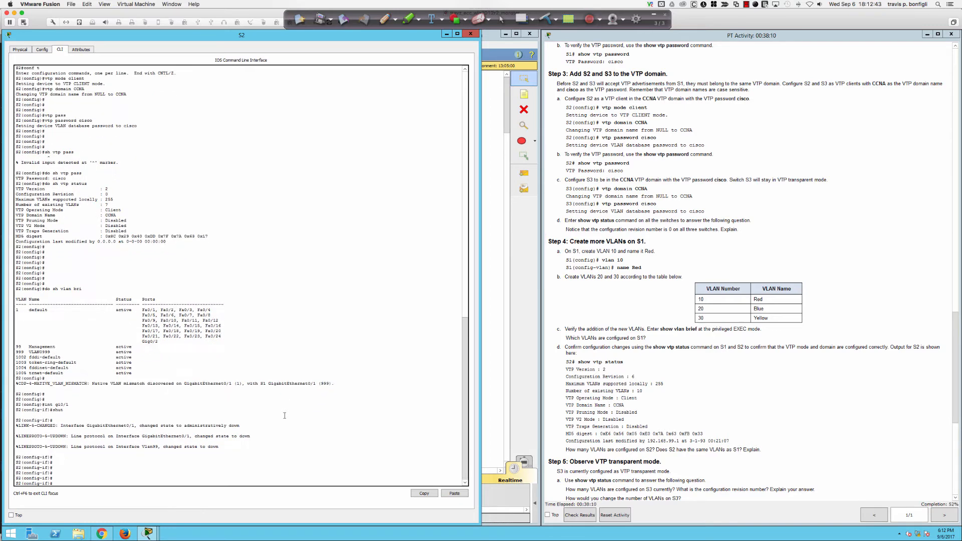
{"action": "type", "text": "no shut"}
{"action": "key", "text": "Return"}
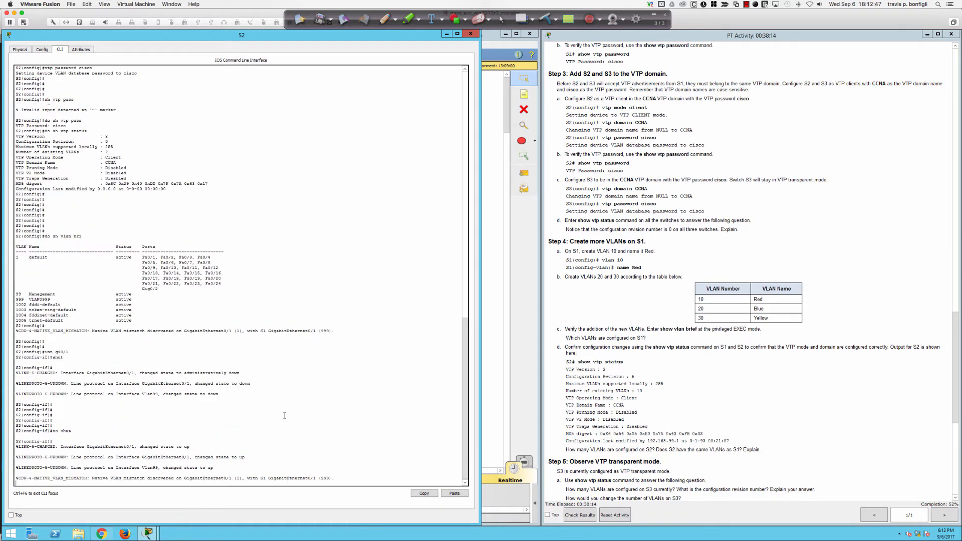
{"action": "key", "text": "Return"}
{"action": "key", "text": "Return"}
{"action": "key", "text": "Return"}
{"action": "key", "text": "Return"}
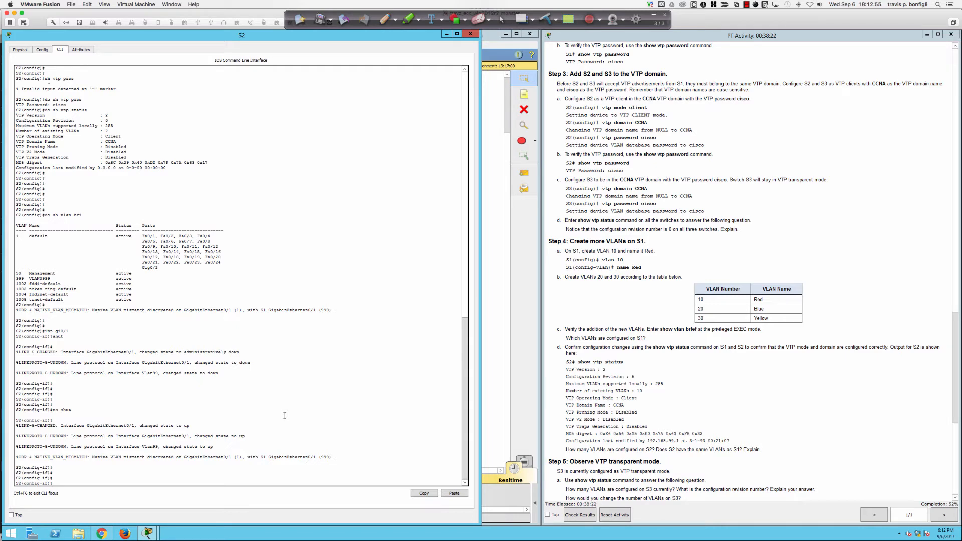
{"action": "type", "text": "do sh run"}
{"action": "key", "text": "Return"}
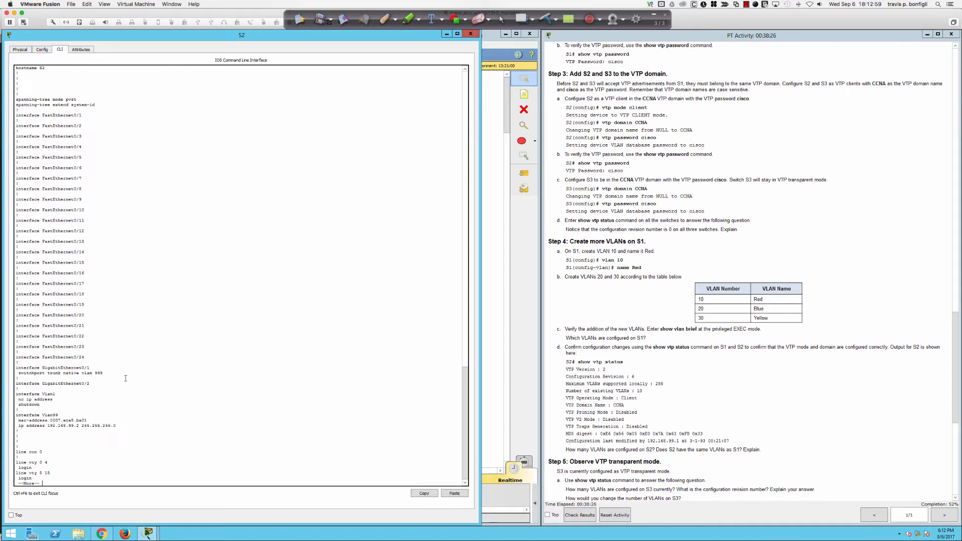
Step: Confirm Gig0/1 uses native VLAN 999 in S2's configuration and recheck its trunk status
{"action": "left_click_drag", "start_coordinate": [105, 373], "coordinate": [15, 368]}
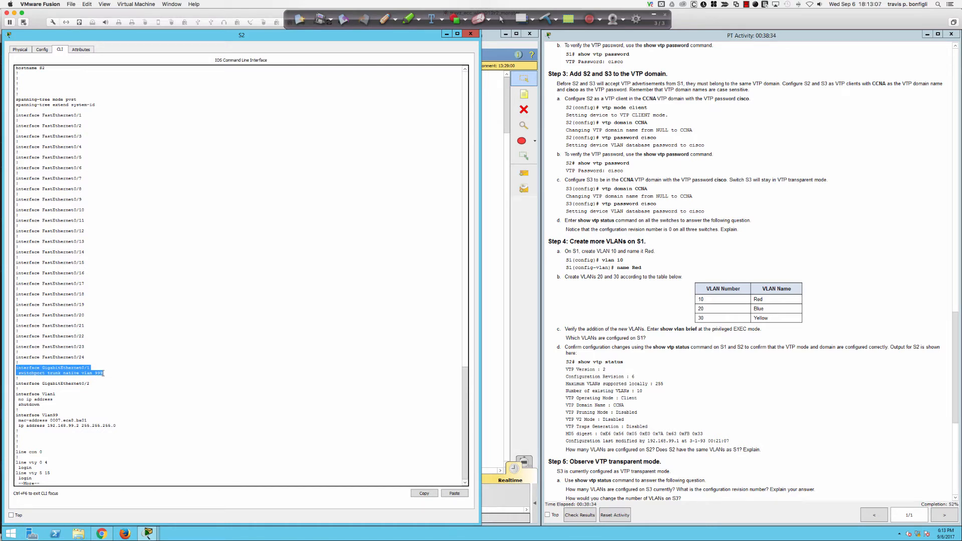
{"action": "left_click", "coordinate": [103, 373]}
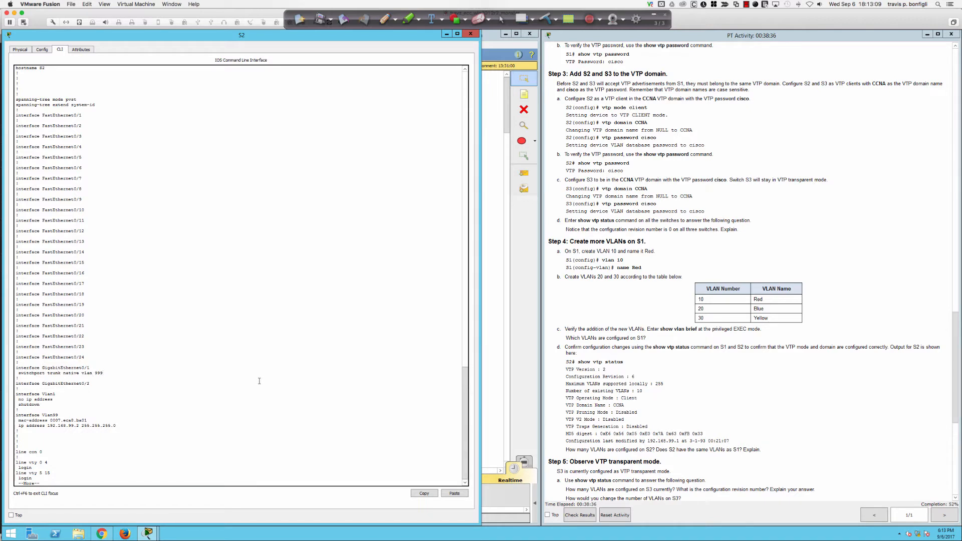
{"action": "key", "text": "space"}
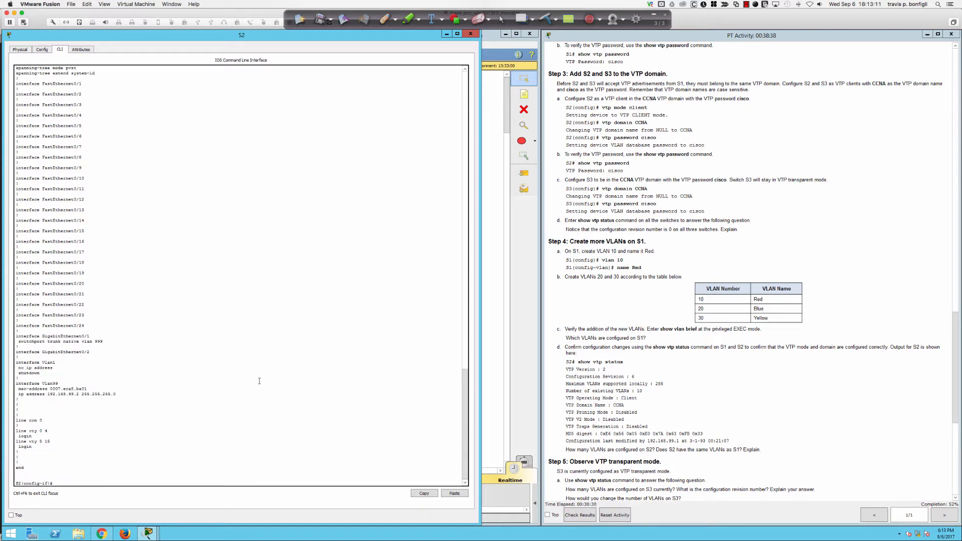
{"action": "key", "text": "Return"}
{"action": "key", "text": "Return"}
{"action": "key", "text": "Return"}
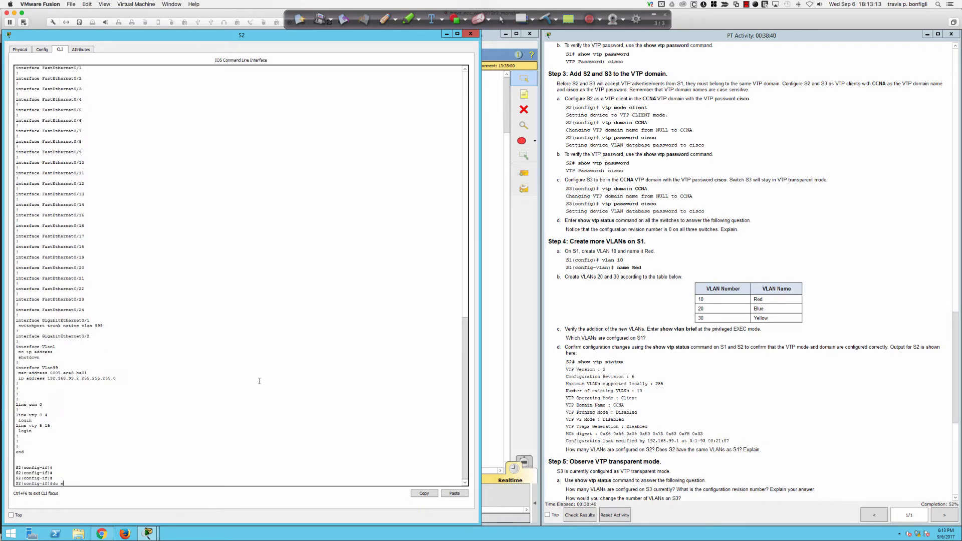
{"action": "type", "text": "do sh int trunk"}
{"action": "key", "text": "Return"}
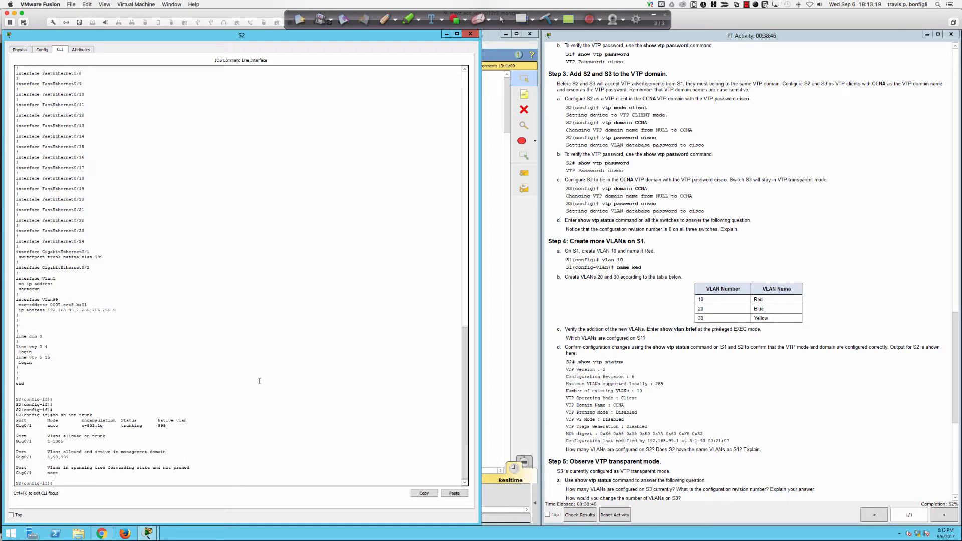
{"action": "key", "text": "Up"}
{"action": "key", "text": "Return"}
{"action": "key", "text": "Return"}
{"action": "key", "text": "Return"}
{"action": "key", "text": "Return"}
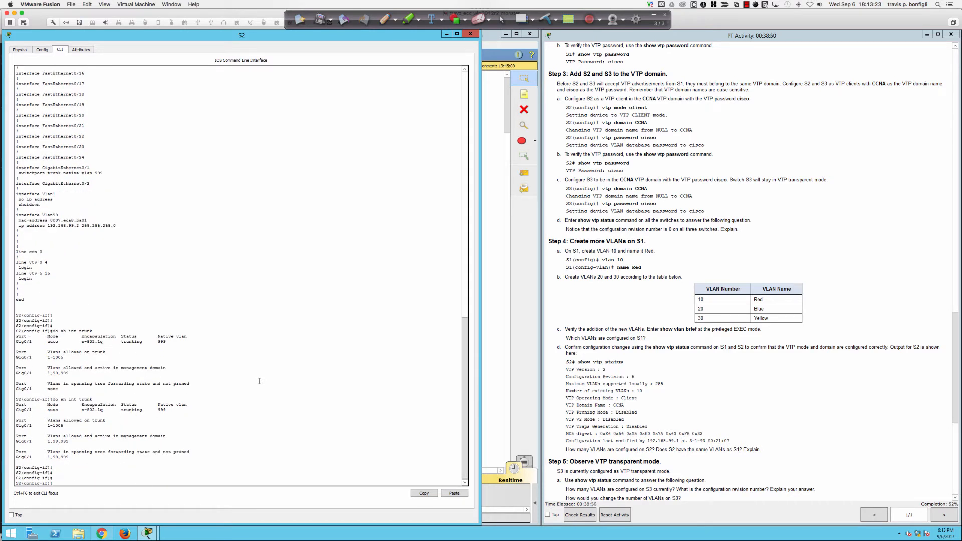
{"action": "key", "text": "Up"}
{"action": "key", "text": "Return"}
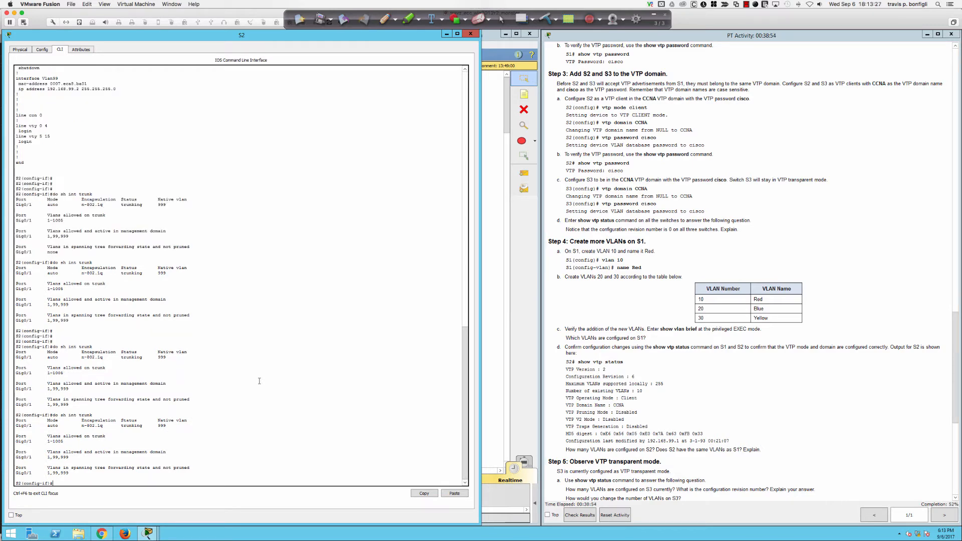
Step: Run do sh vtp status on S2 to read client mode and domain CCNA
{"action": "key", "text": "Return"}
{"action": "key", "text": "Return"}
{"action": "key", "text": "Return"}
{"action": "type", "text": "do sh"}
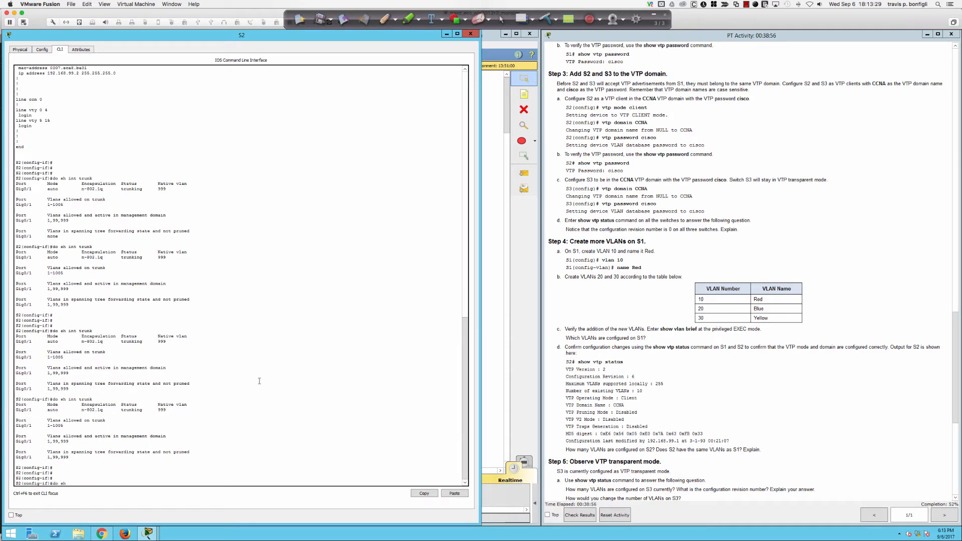
{"action": "type", "text": " vtp status"}
{"action": "key", "text": "Return"}
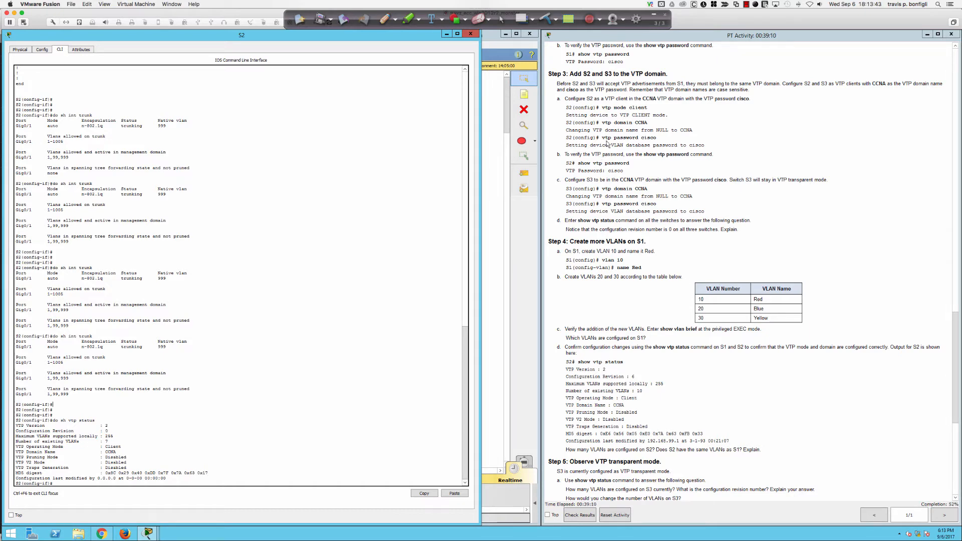
{"action": "left_click", "coordinate": [496, 170]}
Step: Set switch S3's VTP domain to CCNA
{"action": "left_click", "coordinate": [336, 202]}
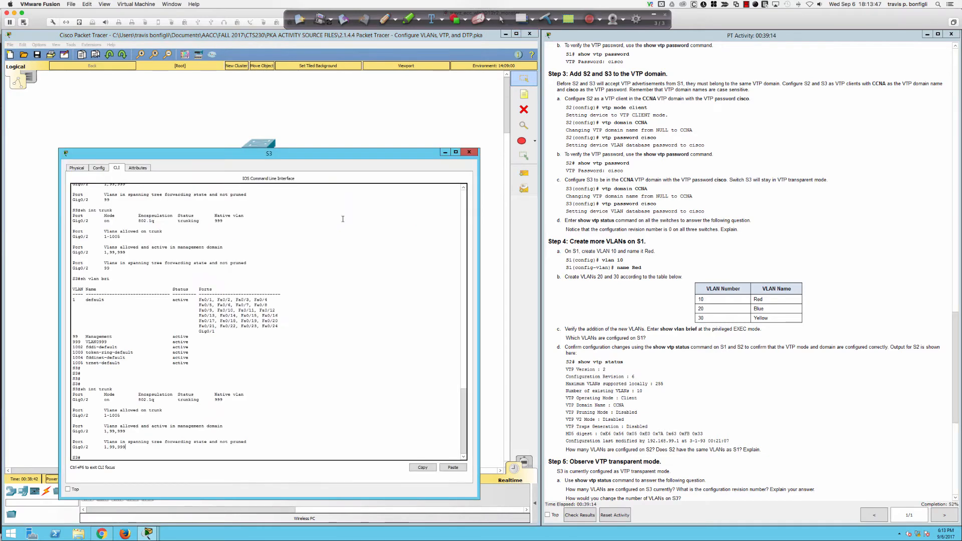
{"action": "key", "text": "Return"}
{"action": "key", "text": "Return"}
{"action": "key", "text": "Return"}
{"action": "key", "text": "Return"}
{"action": "type", "text": "conf "}
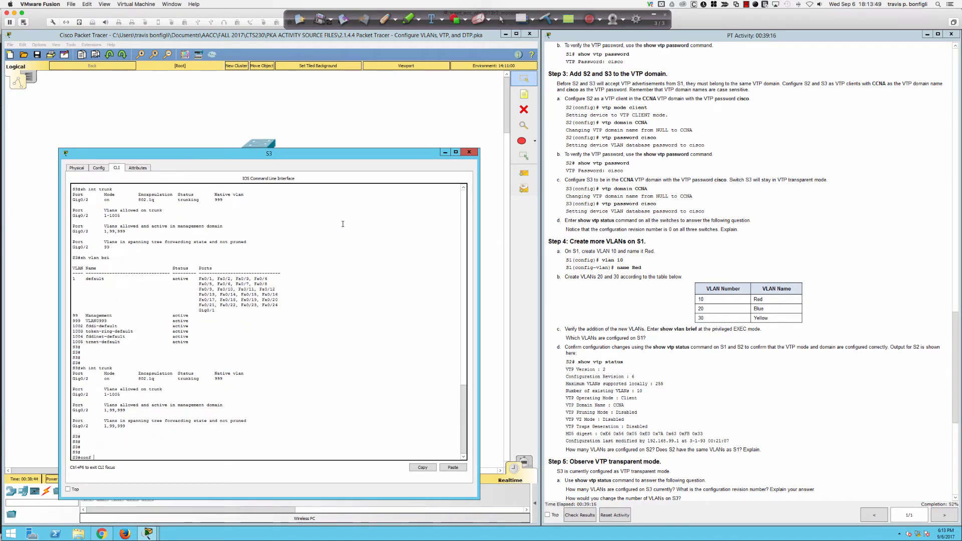
{"action": "type", "text": "t"}
{"action": "key", "text": "Return"}
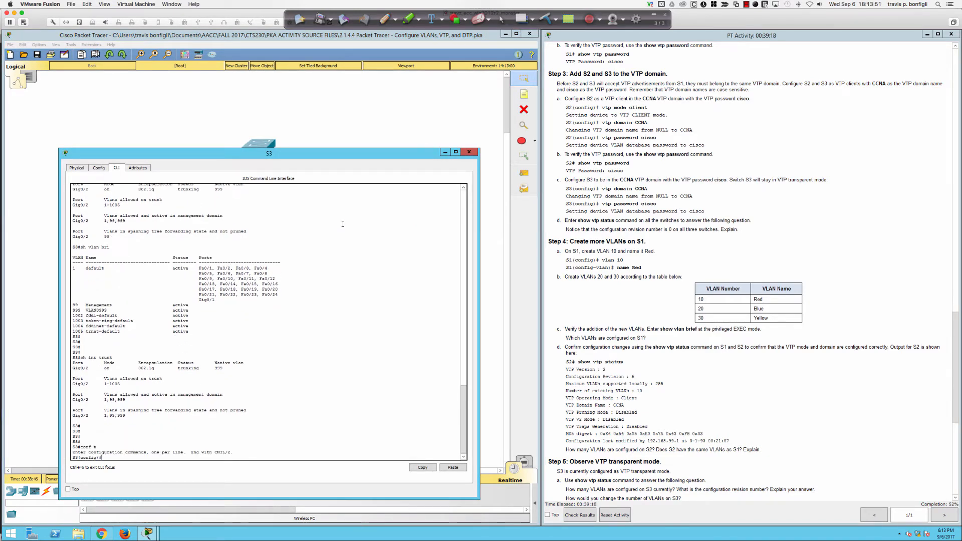
{"action": "type", "text": "vtp domain CCNA"}
{"action": "key", "text": "Return"}
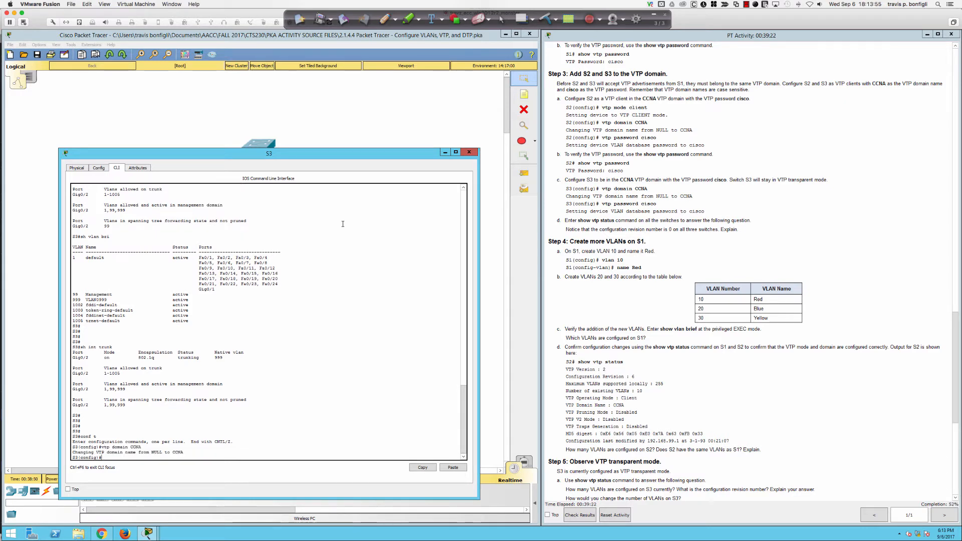
{"action": "key", "text": "Return"}
{"action": "key", "text": "Return"}
{"action": "key", "text": "Return"}
Step: Check S3's VTP status, which shows transparent mode at revision 0
{"action": "type", "text": "vtp pass"}
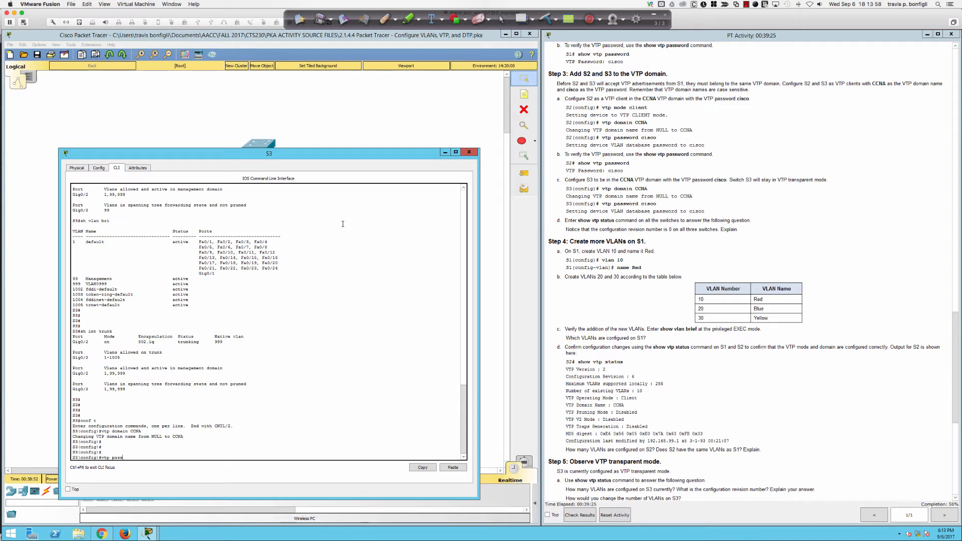
{"action": "key", "text": "Tab"}
{"action": "type", "text": "cisc"}
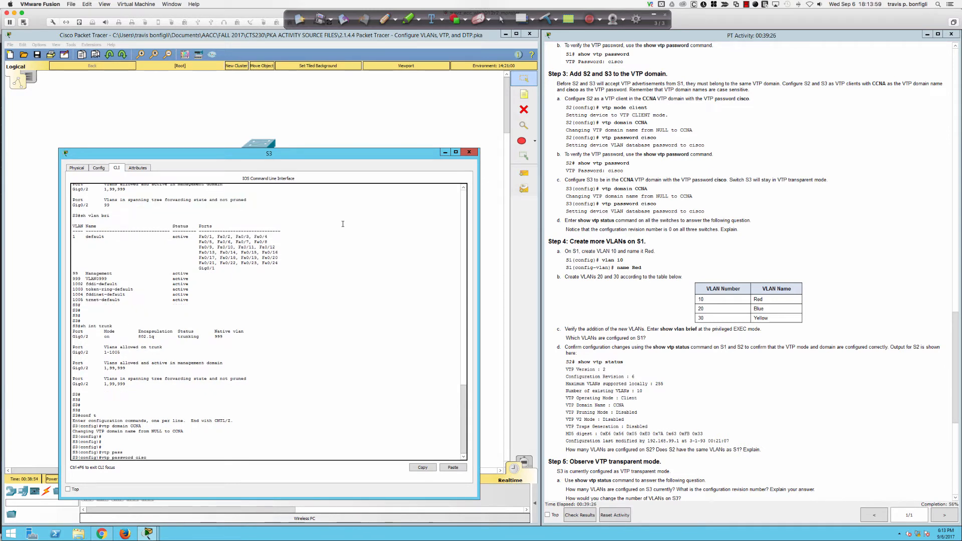
{"action": "type", "text": "o"}
{"action": "key", "text": "BackSpace"}
{"action": "key", "text": "BackSpace"}
{"action": "key", "text": "BackSpace"}
{"action": "key", "text": "BackSpace"}
{"action": "key", "text": "BackSpace"}
{"action": "key", "text": "BackSpace"}
{"action": "key", "text": "BackSpace"}
{"action": "key", "text": "BackSpace"}
{"action": "key", "text": "BackSpace"}
{"action": "key", "text": "BackSpace"}
{"action": "key", "text": "BackSpace"}
{"action": "key", "text": "BackSpace"}
{"action": "key", "text": "BackSpace"}
{"action": "key", "text": "BackSpace"}
{"action": "key", "text": "BackSpace"}
{"action": "key", "text": "BackSpace"}
{"action": "key", "text": "BackSpace"}
{"action": "key", "text": "BackSpace"}
{"action": "type", "text": "do sh vtp status"}
{"action": "key", "text": "Return"}
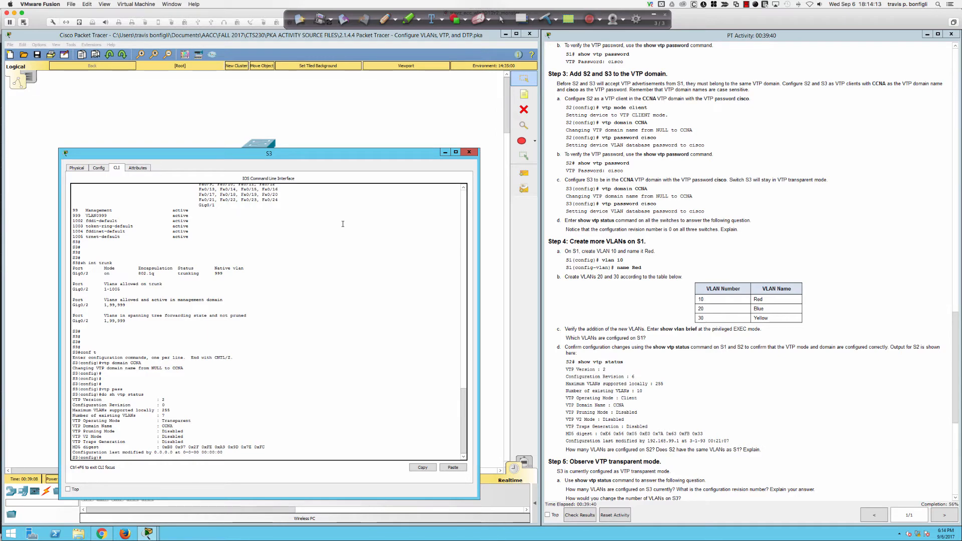
Step: Set S3's VTP password to the one from the lab sheet
{"action": "type", "text": "vtp pass"}
{"action": "key", "text": "Tab"}
{"action": "type", "text": "cisco"}
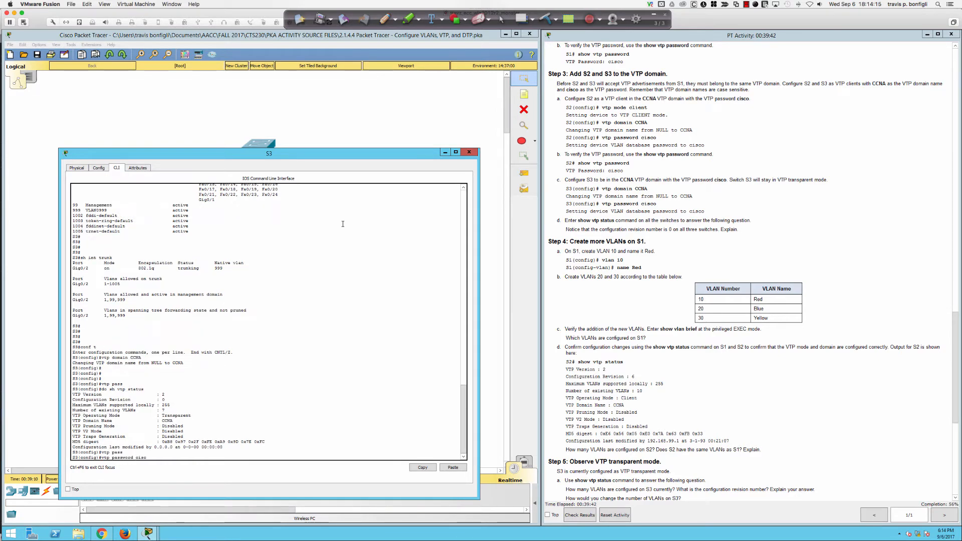
{"action": "key", "text": "Return"}
{"action": "key", "text": "Return"}
{"action": "key", "text": "Return"}
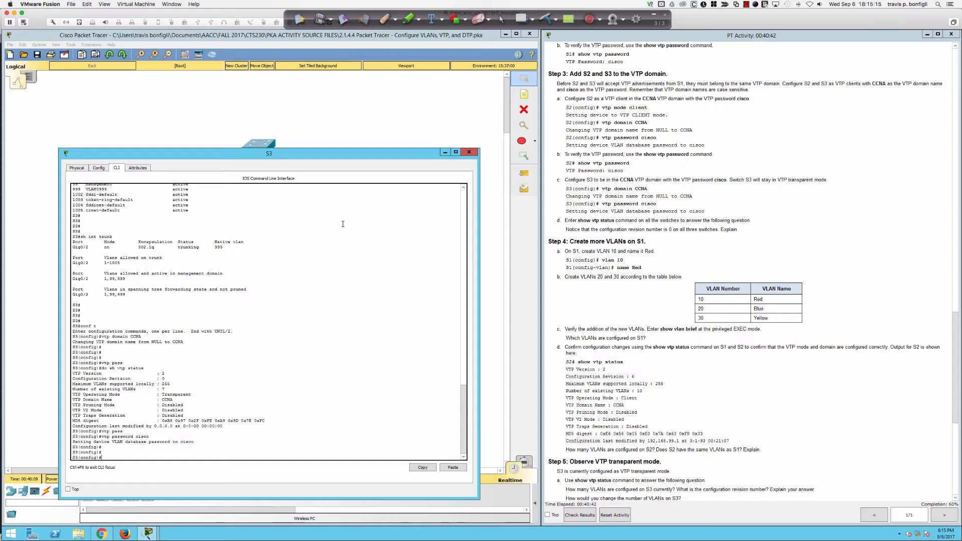
{"action": "scroll", "coordinate": [724, 230], "scroll_direction": "down", "scroll_amount": 6}
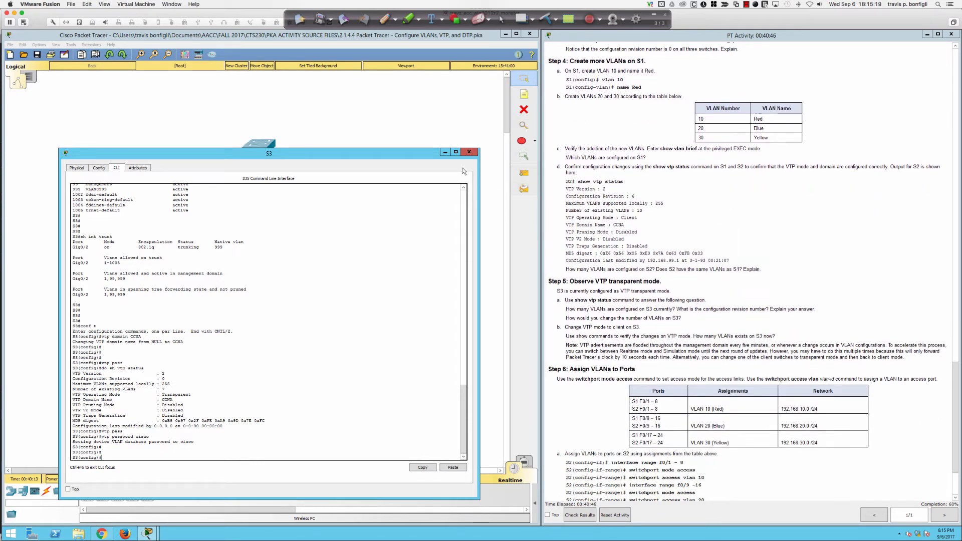
Step: On switch S1, create VLAN 10 and name it Red
{"action": "left_click", "coordinate": [469, 152]}
{"action": "left_click", "coordinate": [282, 169]}
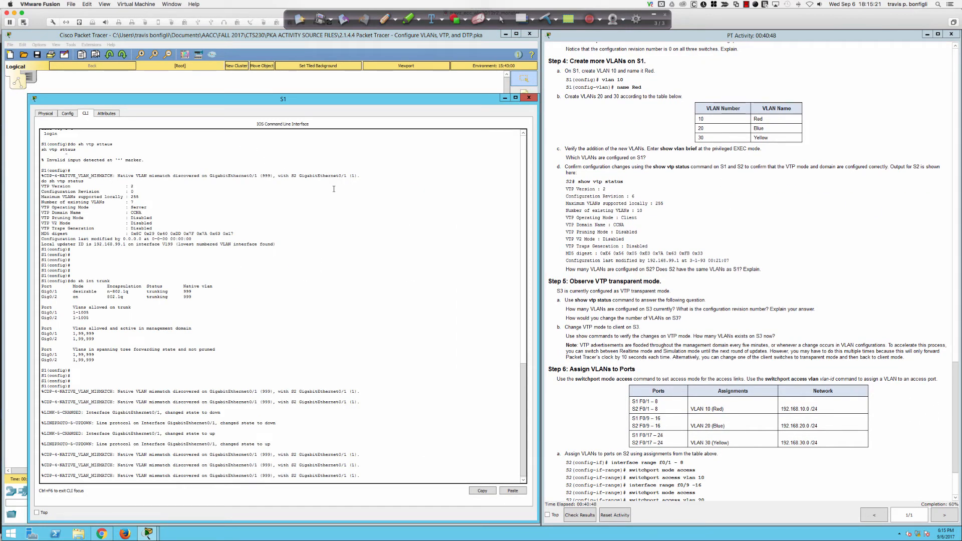
{"action": "key", "text": "Return"}
{"action": "key", "text": "Return"}
{"action": "key", "text": "Return"}
{"action": "key", "text": "Return"}
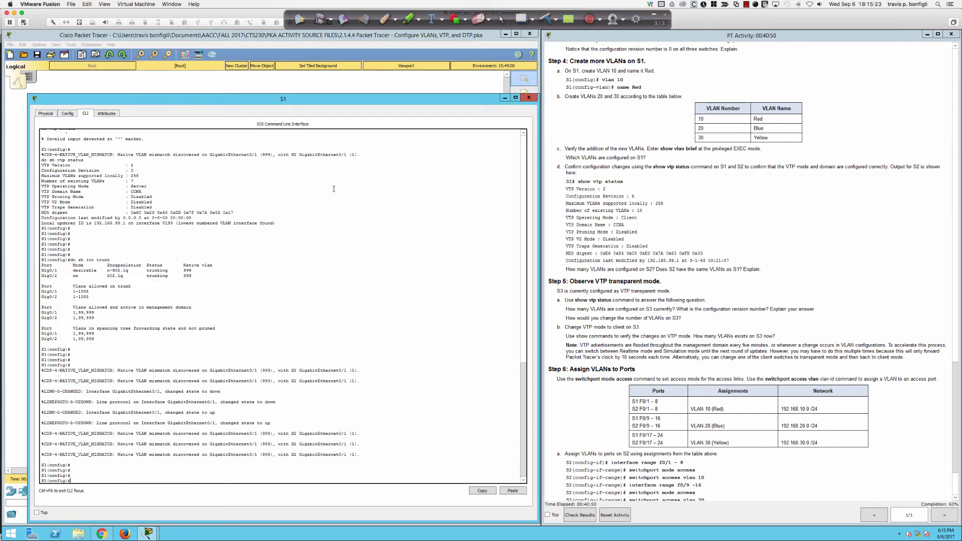
{"action": "key", "text": "Return"}
{"action": "key", "text": "Return"}
{"action": "key", "text": "Return"}
{"action": "type", "text": "vlan 10"}
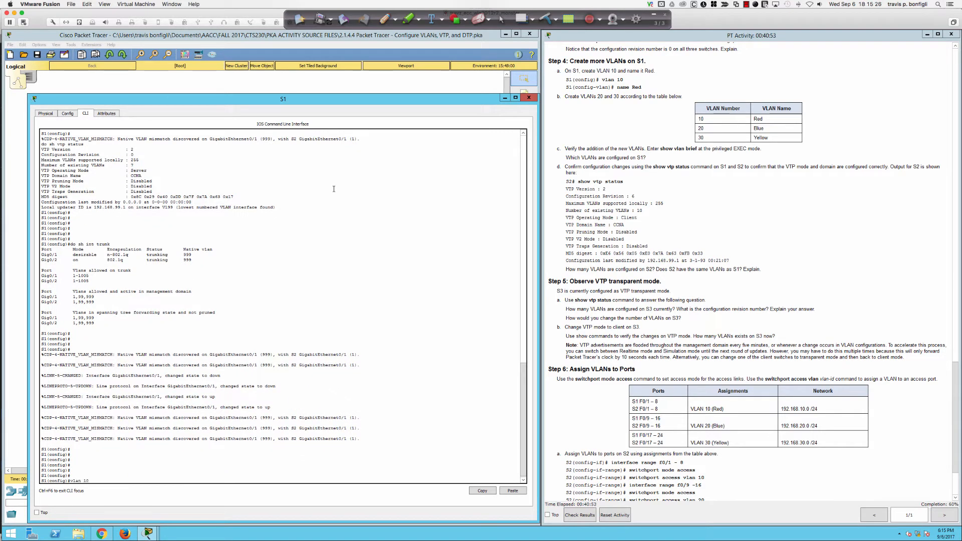
{"action": "key", "text": "Return"}
{"action": "type", "text": "name"}
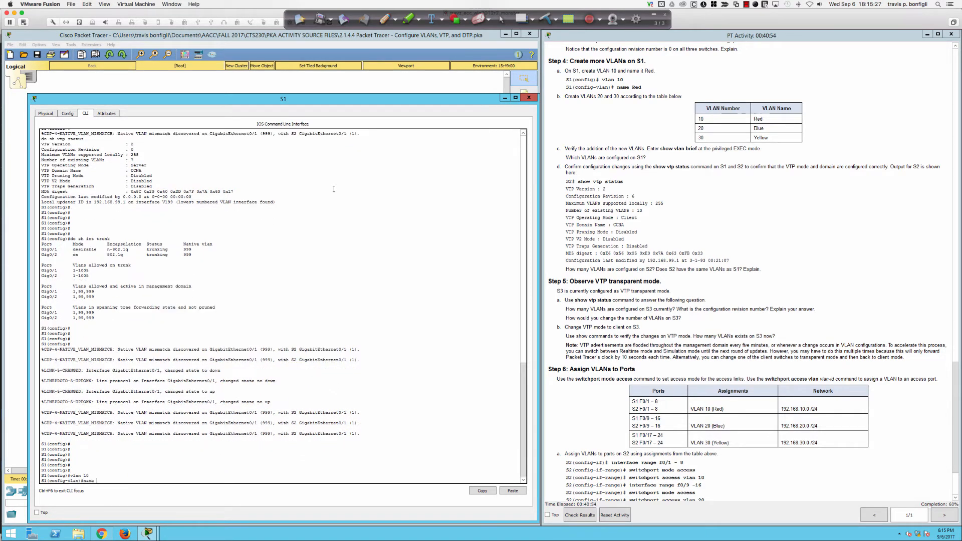
{"action": "type", "text": " Red"}
{"action": "key", "text": "Return"}
Step: Add VLAN 20 named Blue and VLAN 30 named Yellow on S1
{"action": "type", "text": "vlan "}
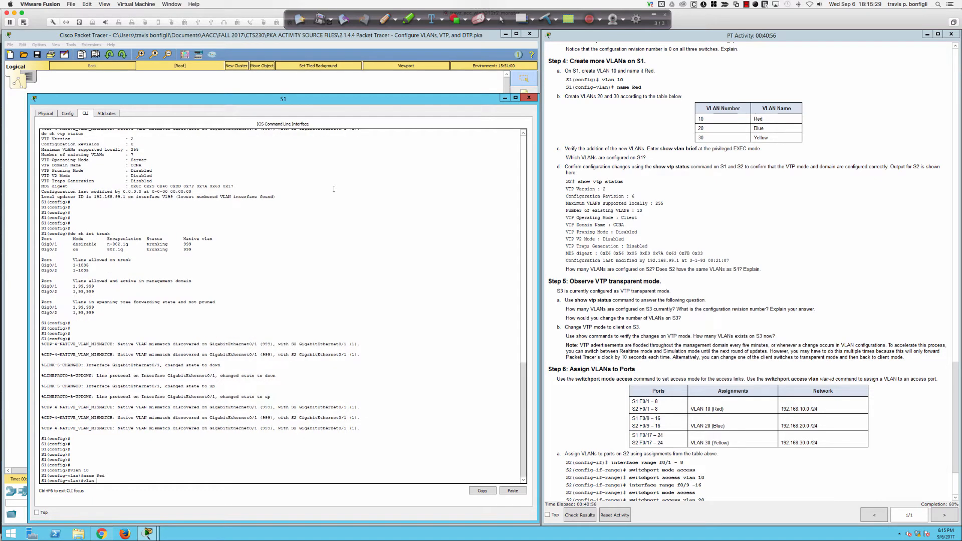
{"action": "type", "text": "20"}
{"action": "key", "text": "Return"}
{"action": "type", "text": "name Blue"}
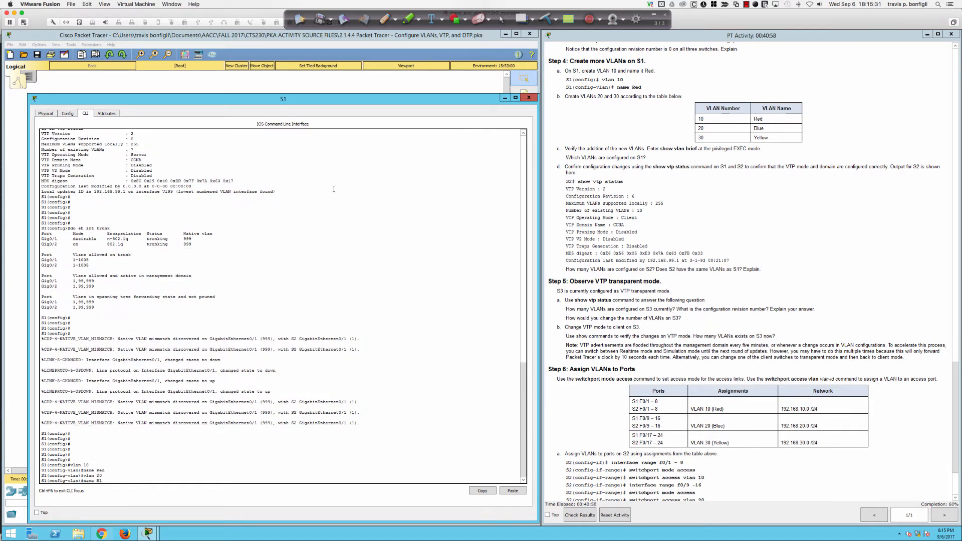
{"action": "key", "text": "Return"}
{"action": "type", "text": "vlan "}
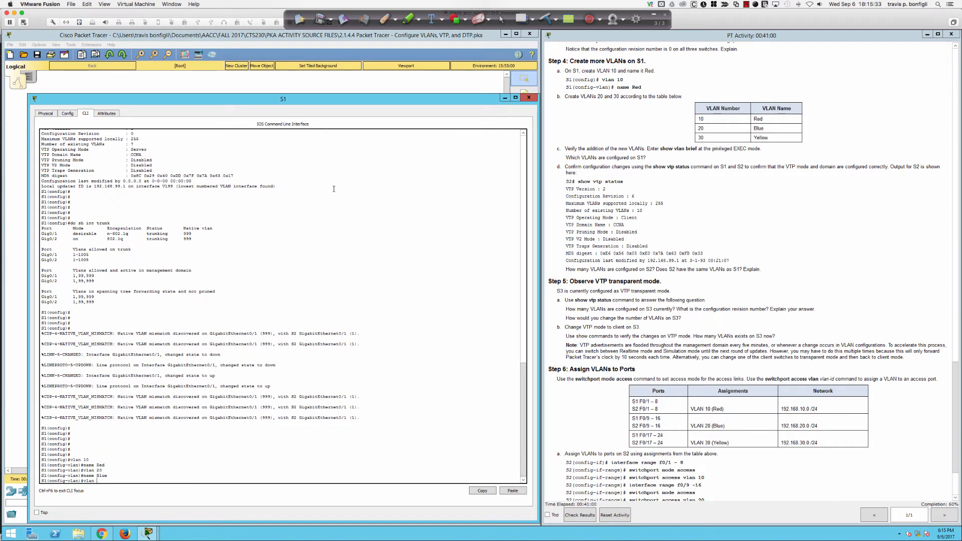
{"action": "type", "text": "30"}
{"action": "key", "text": "Return"}
{"action": "type", "text": "name"}
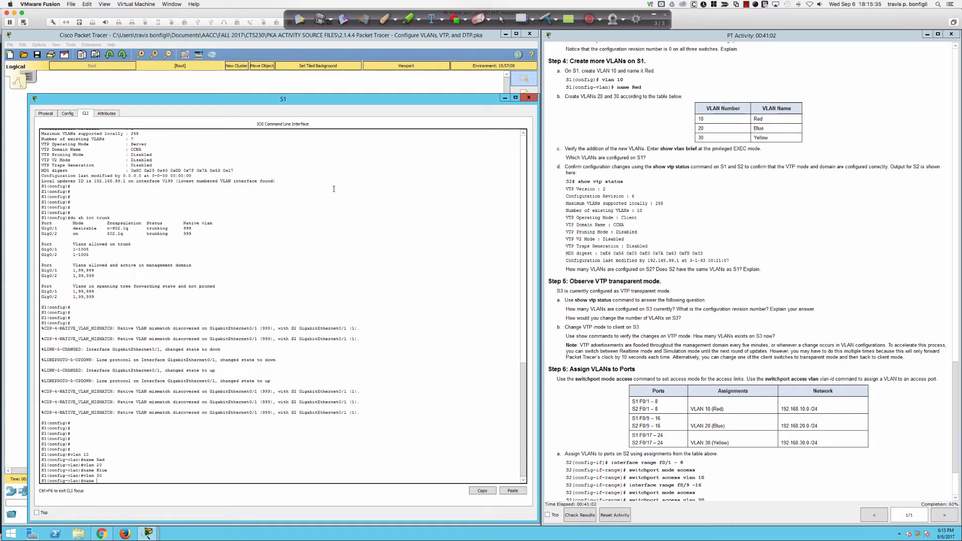
{"action": "type", "text": " Yellollw"}
{"action": "key", "text": "Return"}
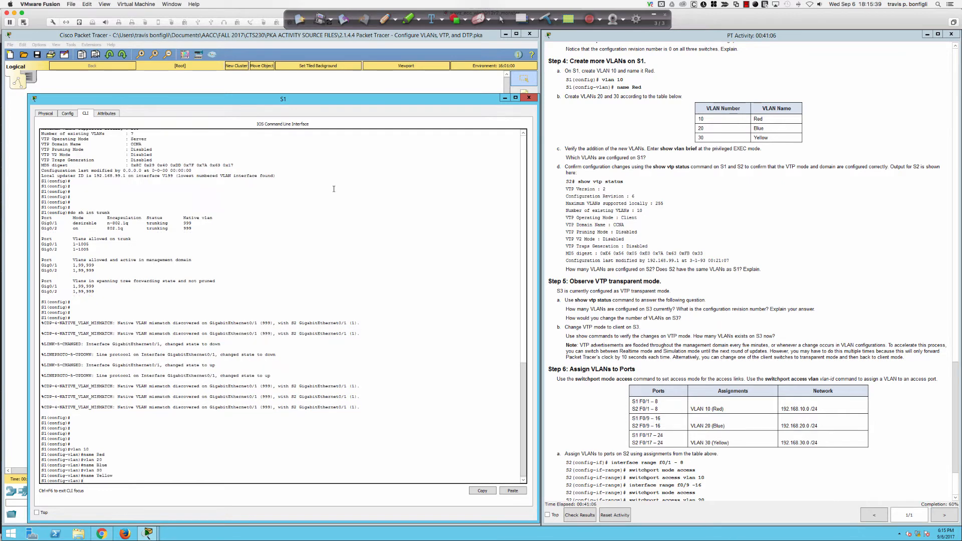
Step: Exit configuration mode, confirm the VLANs with 'sh vlan bri', and return to the topology
{"action": "type", "text": "end"}
{"action": "key", "text": "Return"}
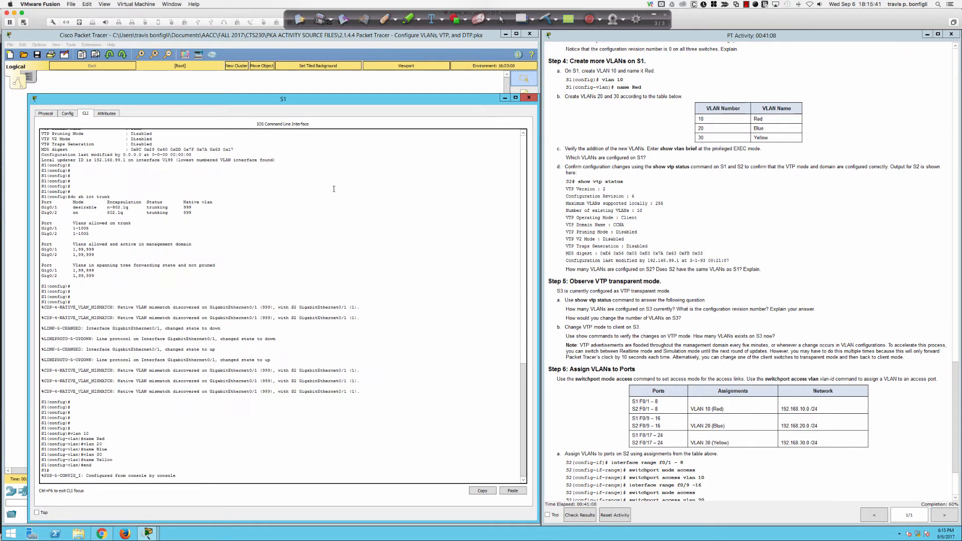
{"action": "key", "text": "Return"}
{"action": "key", "text": "Return"}
{"action": "key", "text": "Return"}
{"action": "key", "text": "Return"}
{"action": "key", "text": "Return"}
{"action": "key", "text": "Return"}
{"action": "type", "text": "sh vl"}
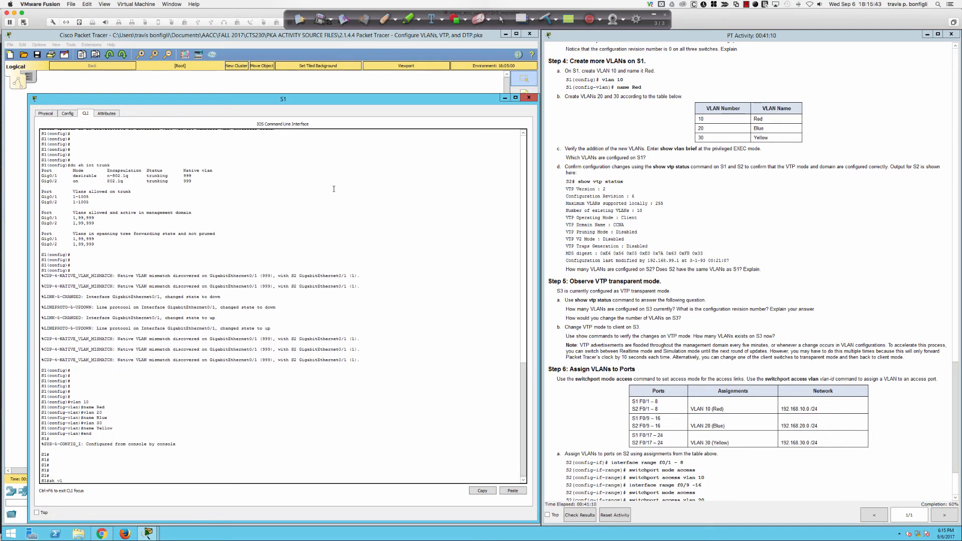
{"action": "type", "text": "an bri"}
{"action": "key", "text": "Return"}
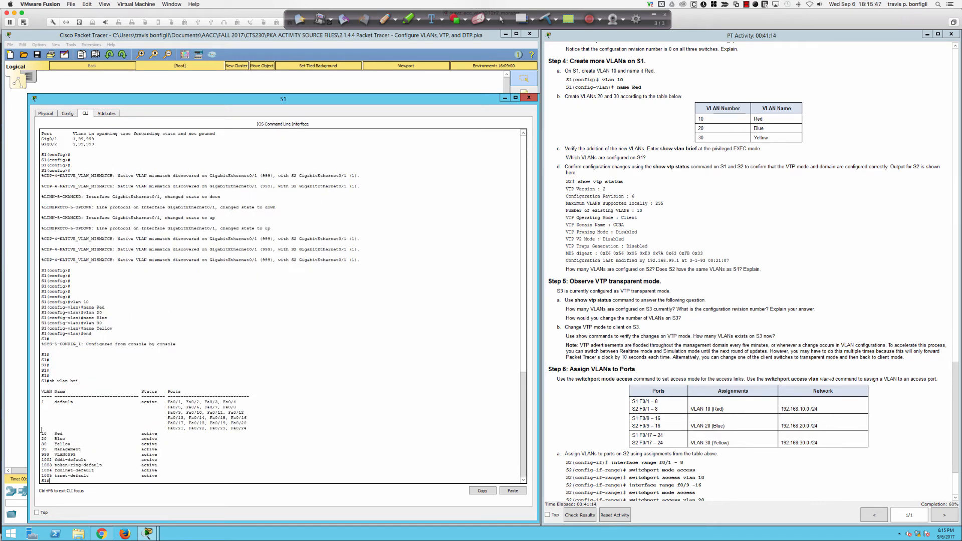
{"action": "left_click_drag", "start_coordinate": [41, 432], "coordinate": [83, 434]}
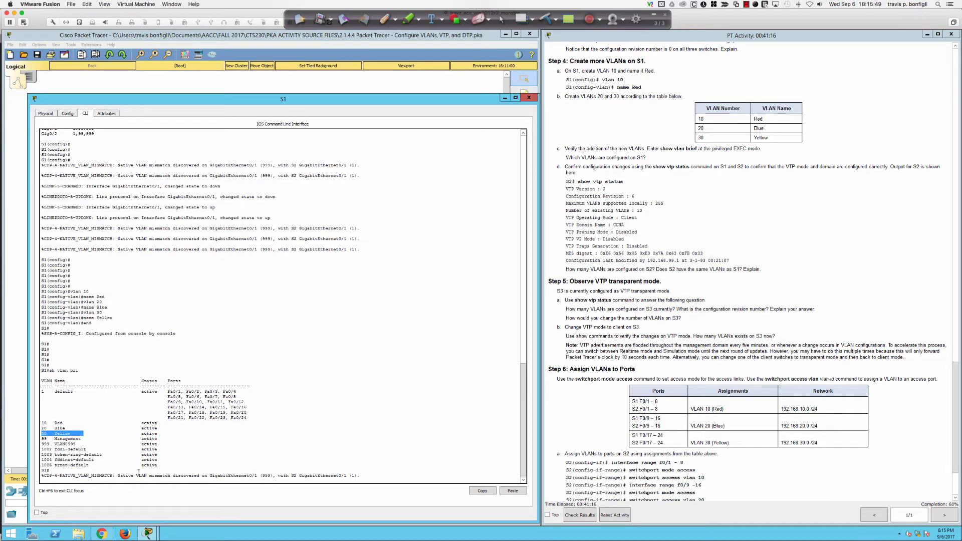
{"action": "left_click", "coordinate": [300, 88]}
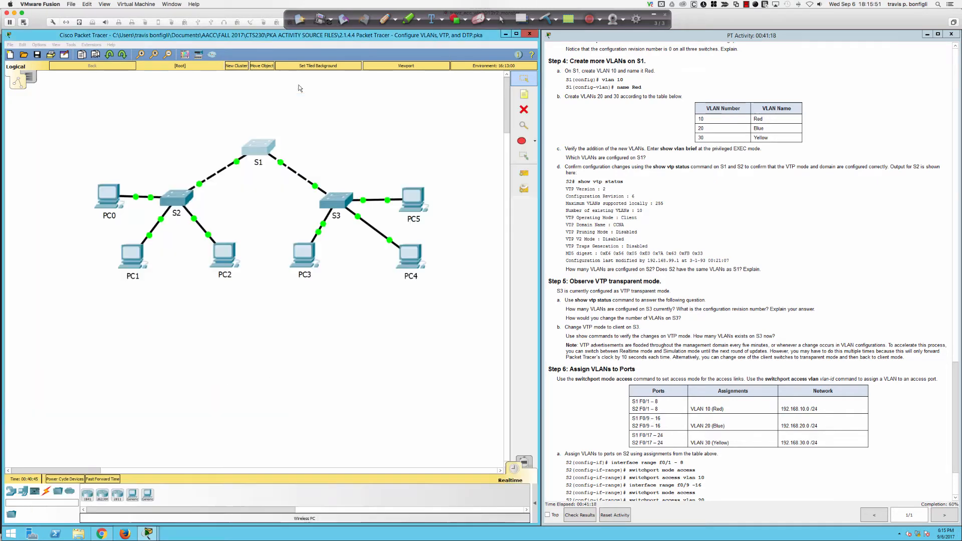
Step: Check S2's VLAN list with 'do sh vlan bri' to confirm the VLANs propagated
{"action": "left_click", "coordinate": [173, 196]}
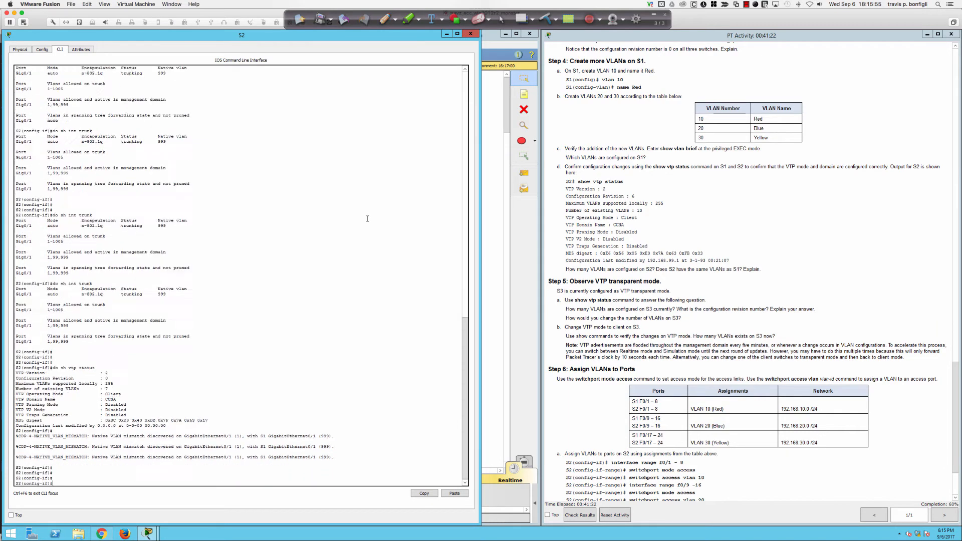
{"action": "key", "text": "Return"}
{"action": "type", "text": "do sh "}
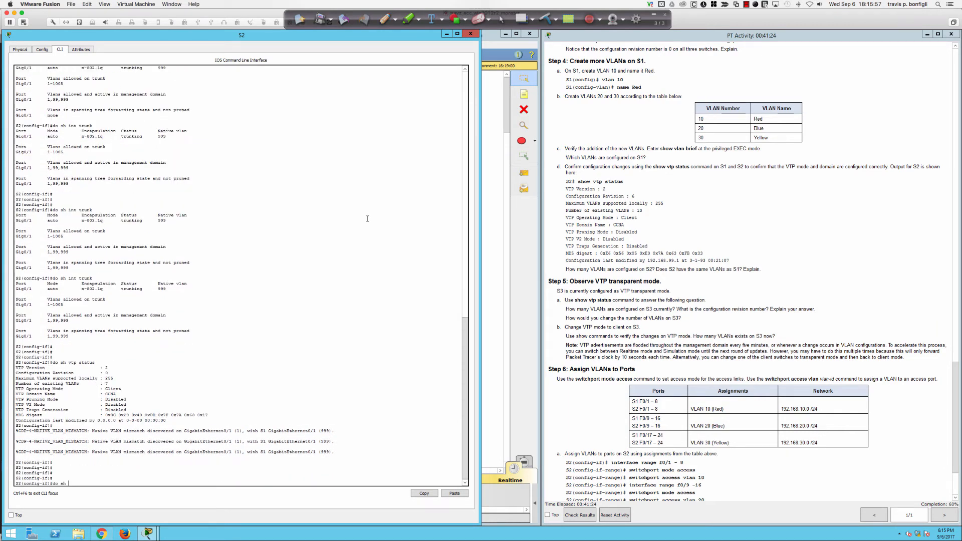
{"action": "type", "text": "vlan bri"}
{"action": "key", "text": "Return"}
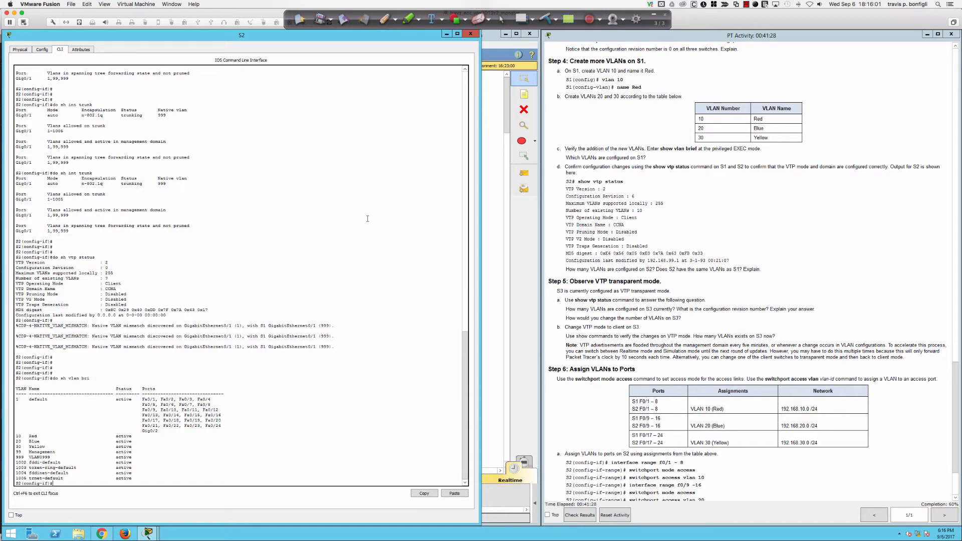
{"action": "key", "text": "Return"}
{"action": "key", "text": "Return"}
{"action": "key", "text": "Return"}
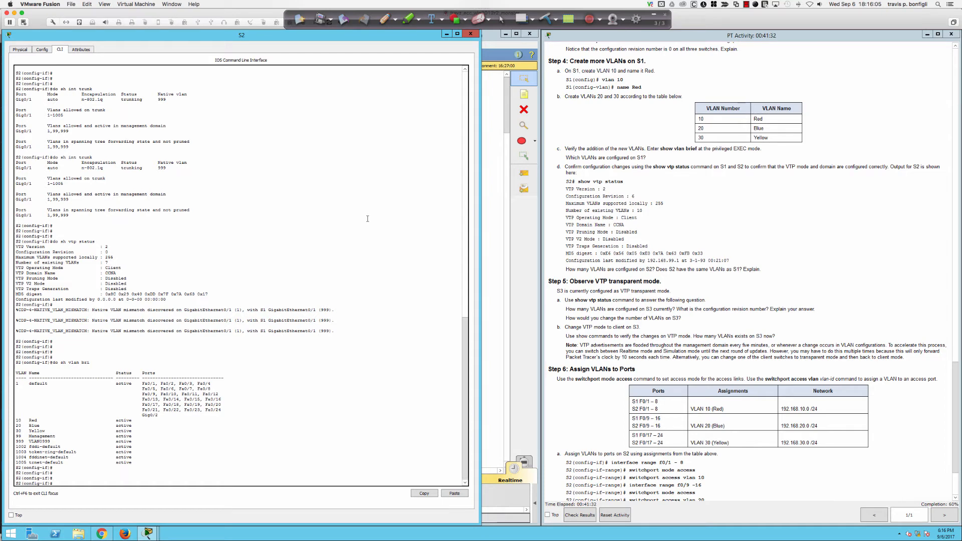
Step: Run 'do sh vtp status' on S2 and verify configuration revision 6 and the last-modified time
{"action": "type", "text": "do sh vtp status"}
{"action": "key", "text": "Return"}
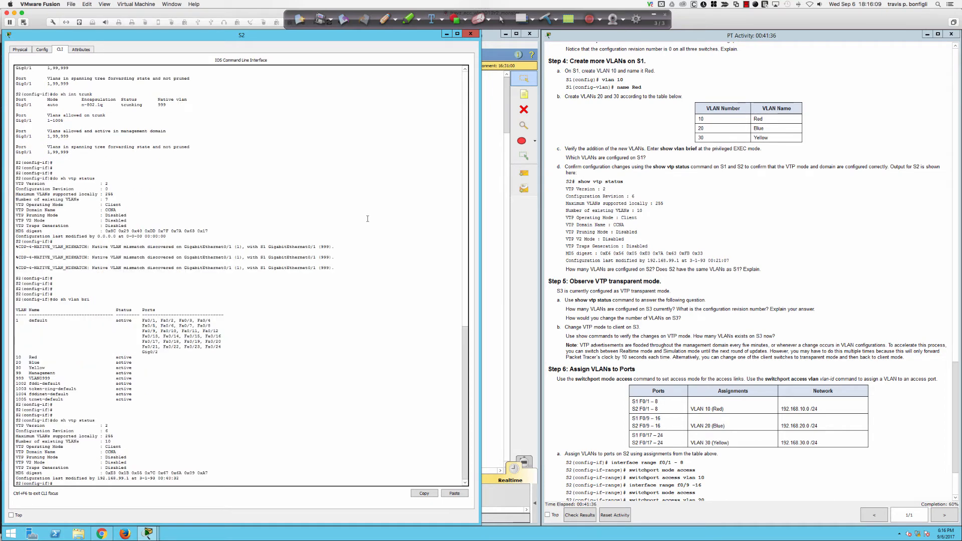
{"action": "key", "text": "Return"}
{"action": "key", "text": "Return"}
{"action": "key", "text": "Return"}
{"action": "key", "text": "Return"}
{"action": "key", "text": "Return"}
{"action": "key", "text": "Return"}
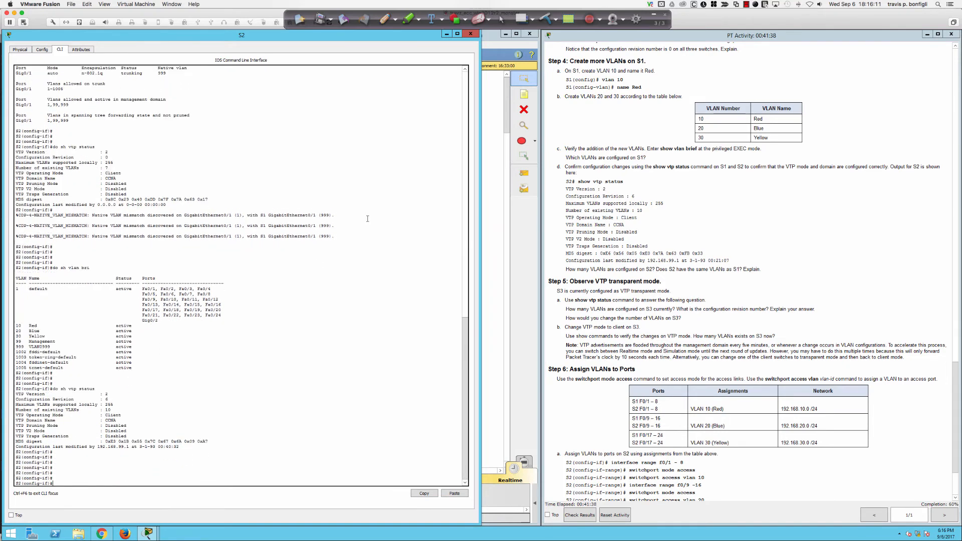
{"action": "key", "text": "Return"}
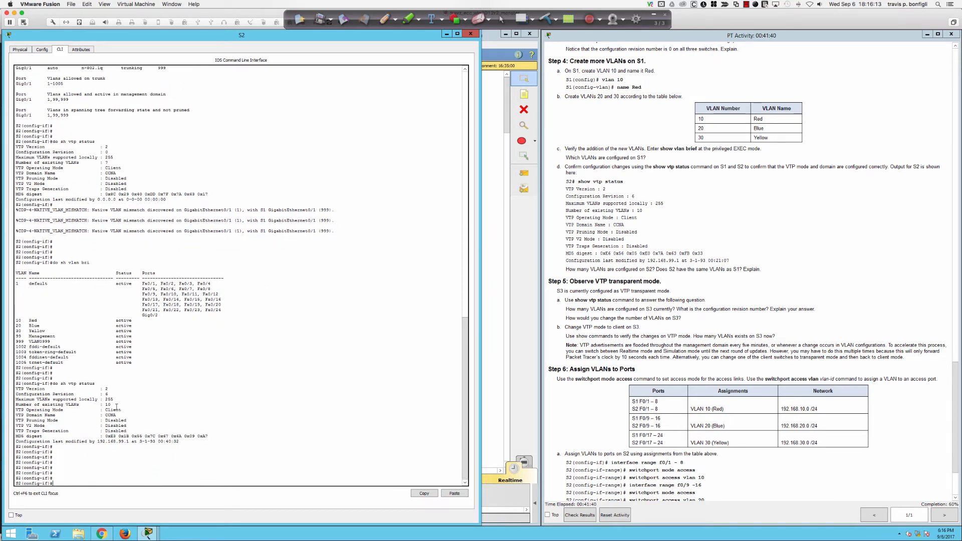
{"action": "left_click_drag", "start_coordinate": [111, 394], "coordinate": [34, 390]}
{"action": "left_click_drag", "start_coordinate": [179, 442], "coordinate": [16, 443]}
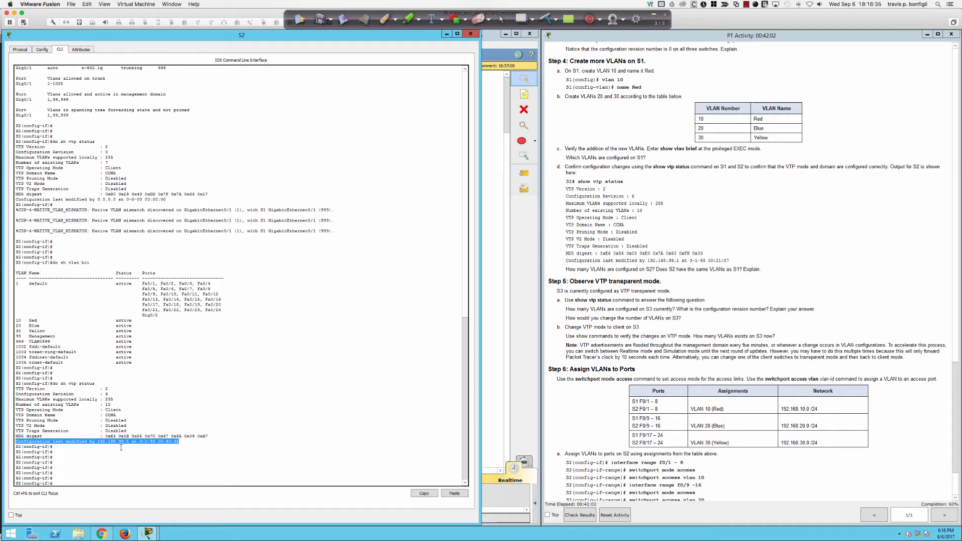
{"action": "left_click", "coordinate": [243, 439]}
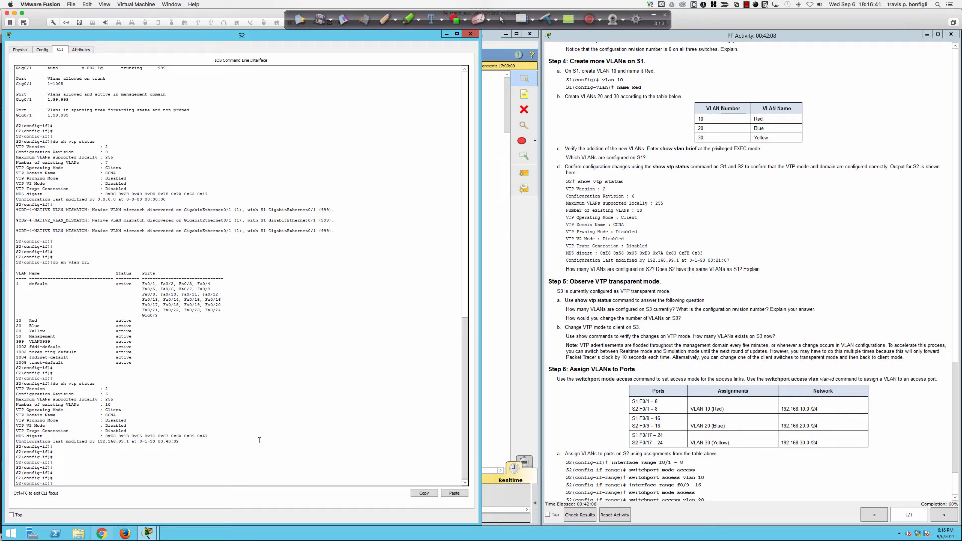
{"action": "scroll", "coordinate": [559, 325], "scroll_direction": "down", "scroll_amount": 3}
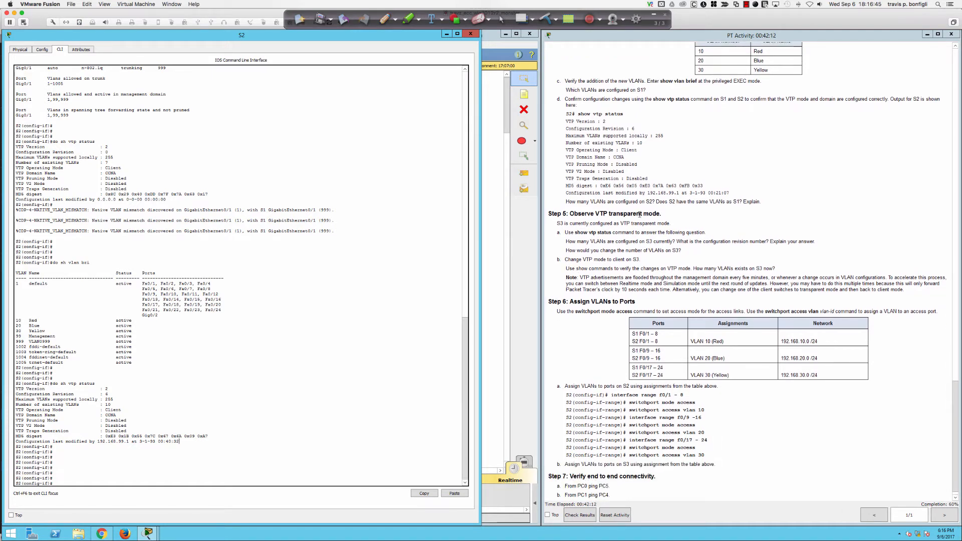
{"action": "left_click", "coordinate": [494, 236]}
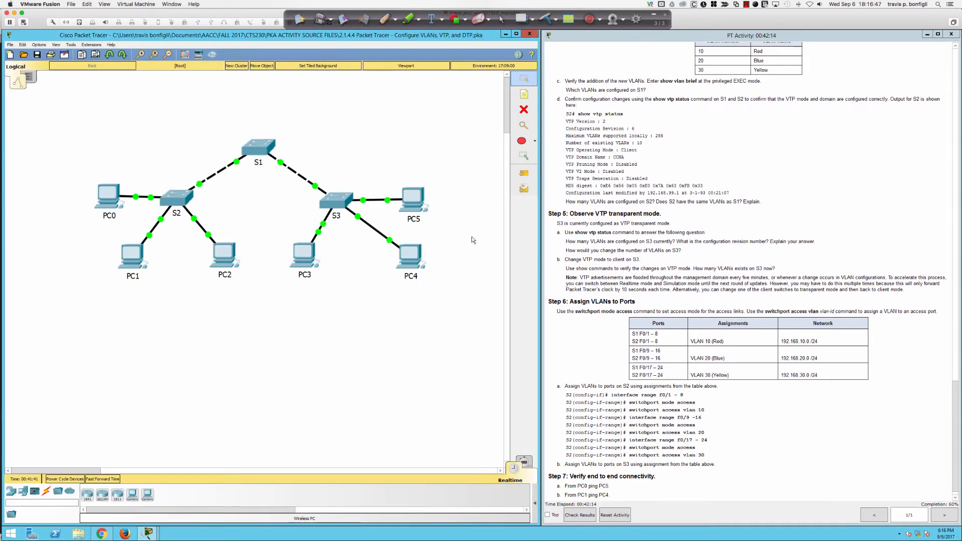
{"action": "left_click", "coordinate": [336, 200]}
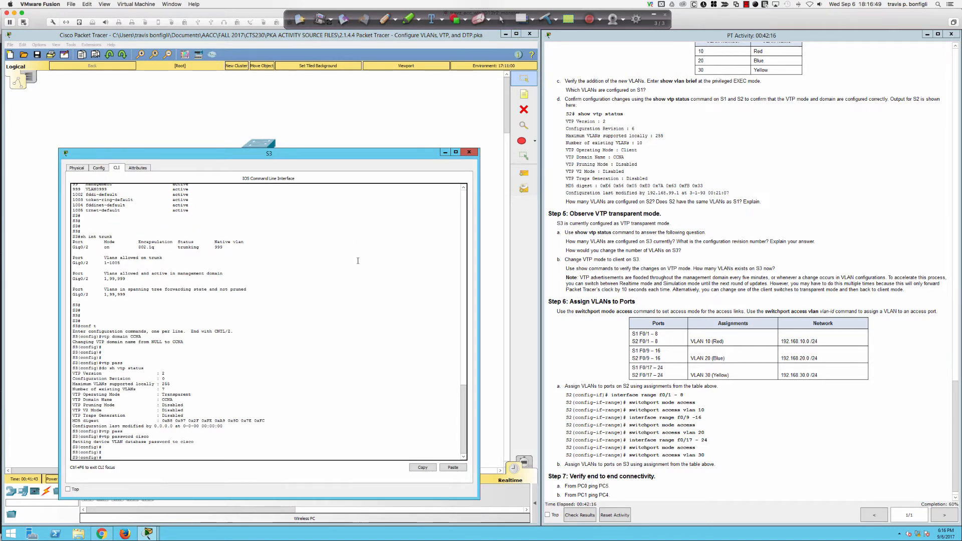
{"action": "type", "text": "do sh vla"}
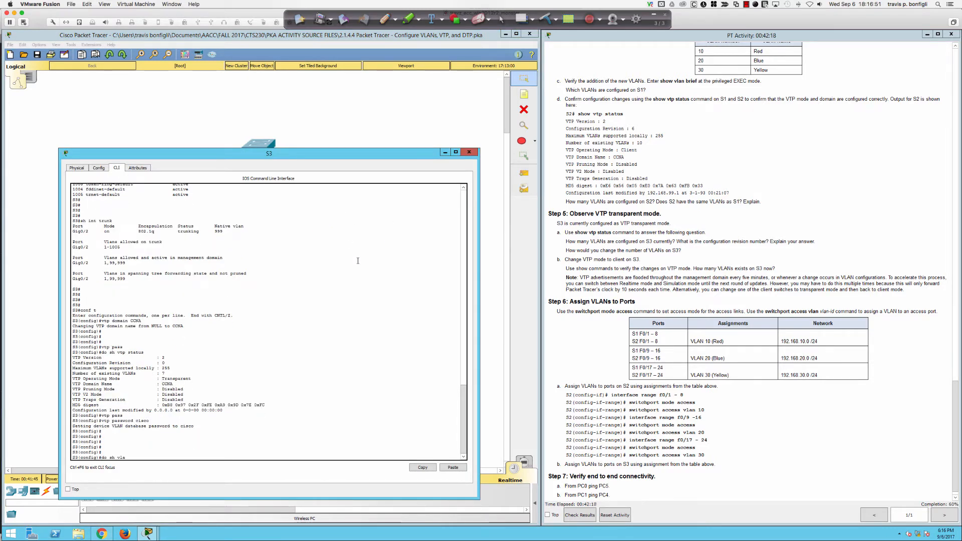
{"action": "type", "text": "n bri"}
{"action": "key", "text": "Return"}
{"action": "key", "text": "Return"}
{"action": "key", "text": "Return"}
{"action": "key", "text": "Return"}
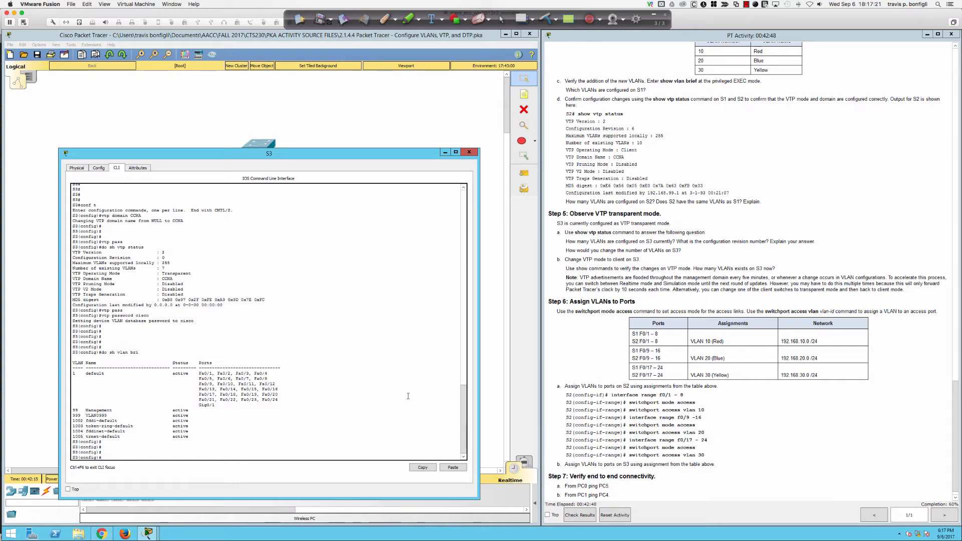
{"action": "scroll", "coordinate": [593, 292], "scroll_direction": "down", "scroll_amount": 1}
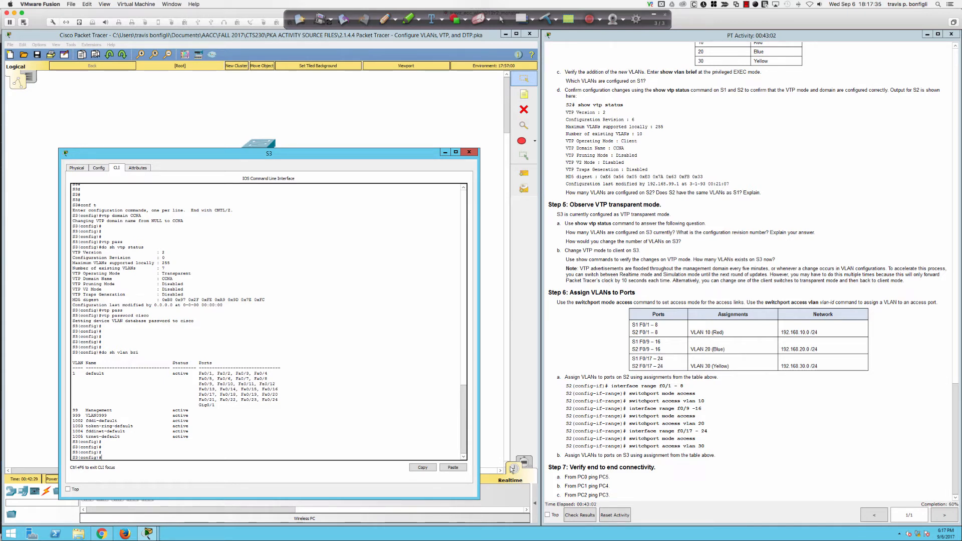
{"action": "scroll", "coordinate": [463, 359], "scroll_direction": "up", "scroll_amount": 1}
{"action": "scroll", "coordinate": [445, 358], "scroll_direction": "down", "scroll_amount": 1}
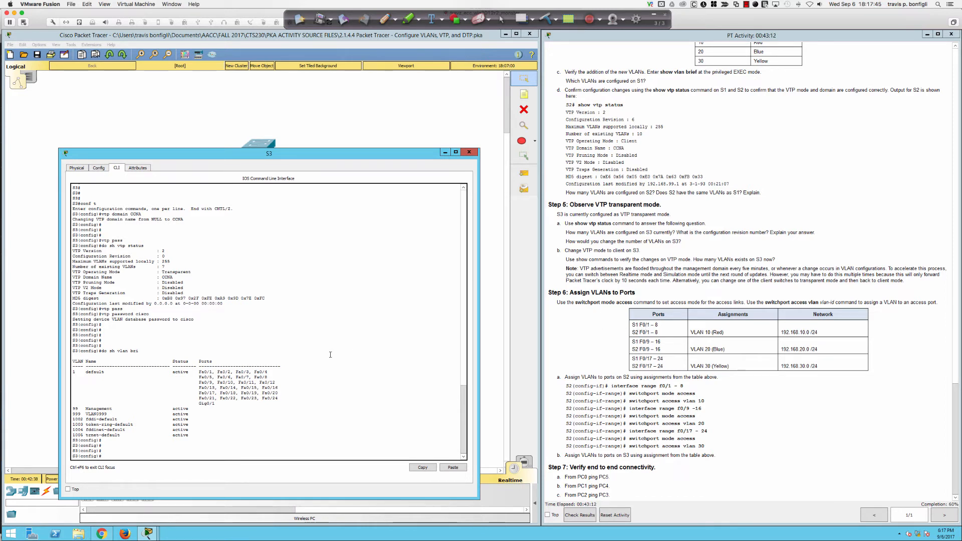
{"action": "left_click", "coordinate": [469, 152]}
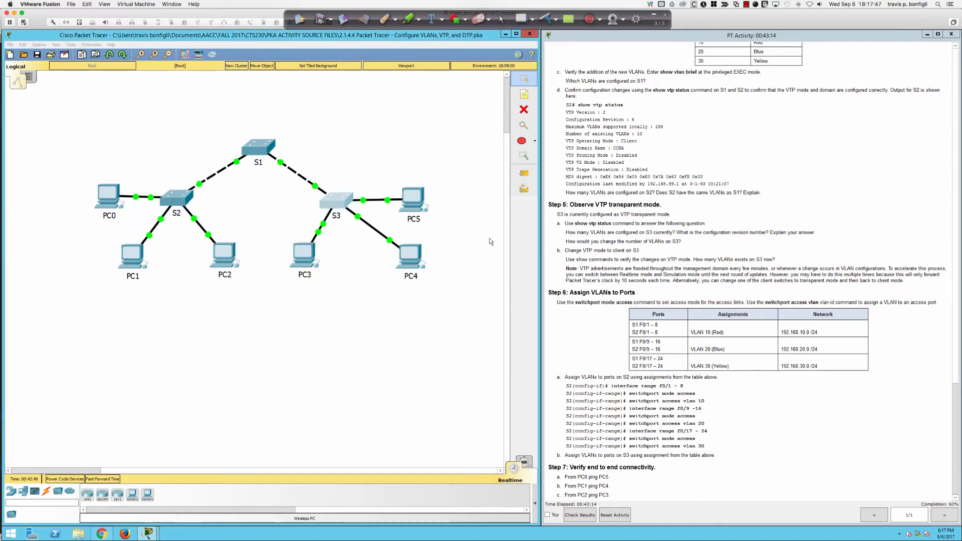
Step: Open S1's CLI and enter global configuration mode
{"action": "left_click", "coordinate": [264, 159]}
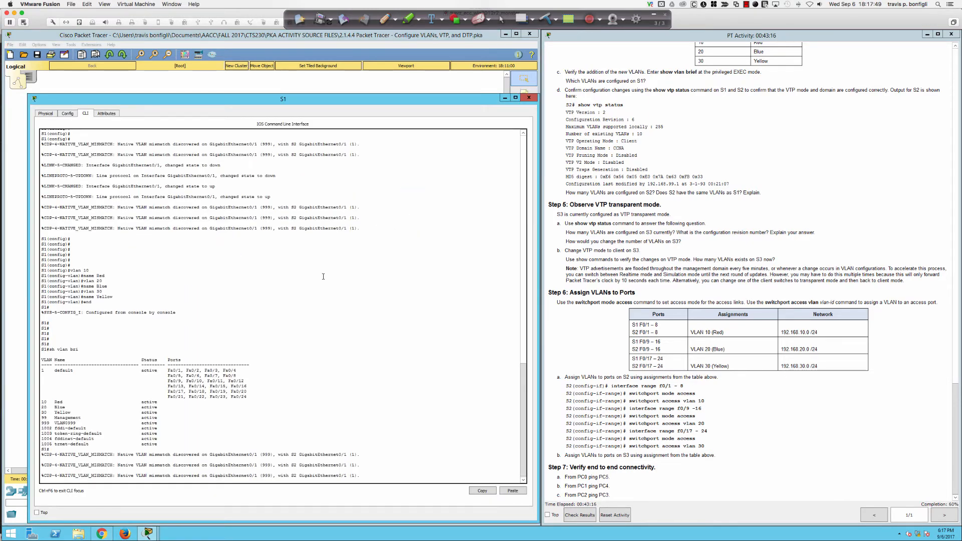
{"action": "key", "text": "Return"}
{"action": "key", "text": "Return"}
{"action": "key", "text": "Return"}
{"action": "key", "text": "Return"}
{"action": "key", "text": "Return"}
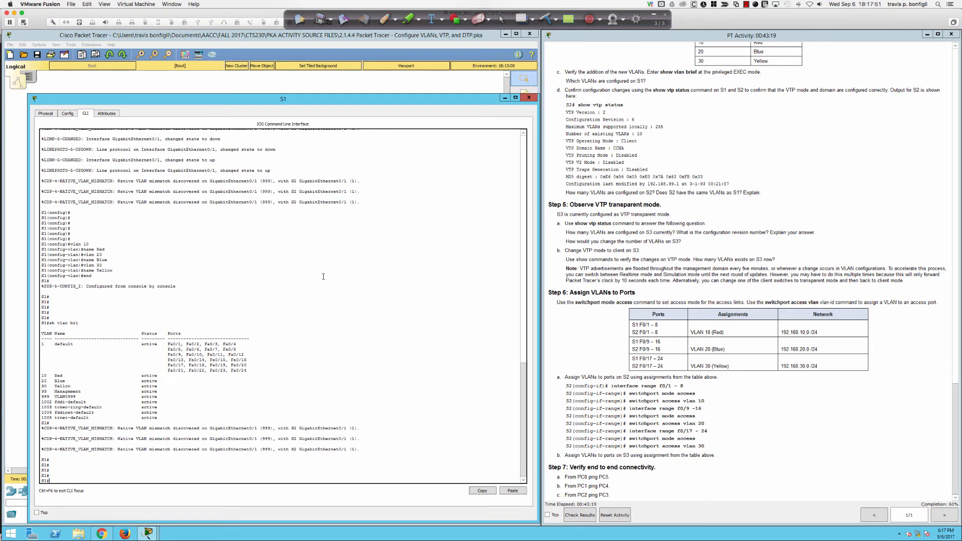
{"action": "type", "text": "int f"}
{"action": "key", "text": "BackSpace"}
{"action": "key", "text": "BackSpace"}
{"action": "key", "text": "BackSpace"}
{"action": "key", "text": "BackSpace"}
{"action": "key", "text": "BackSpace"}
{"action": "key", "text": "BackSpace"}
{"action": "type", "text": "conf"}
{"action": "key", "text": "Return"}
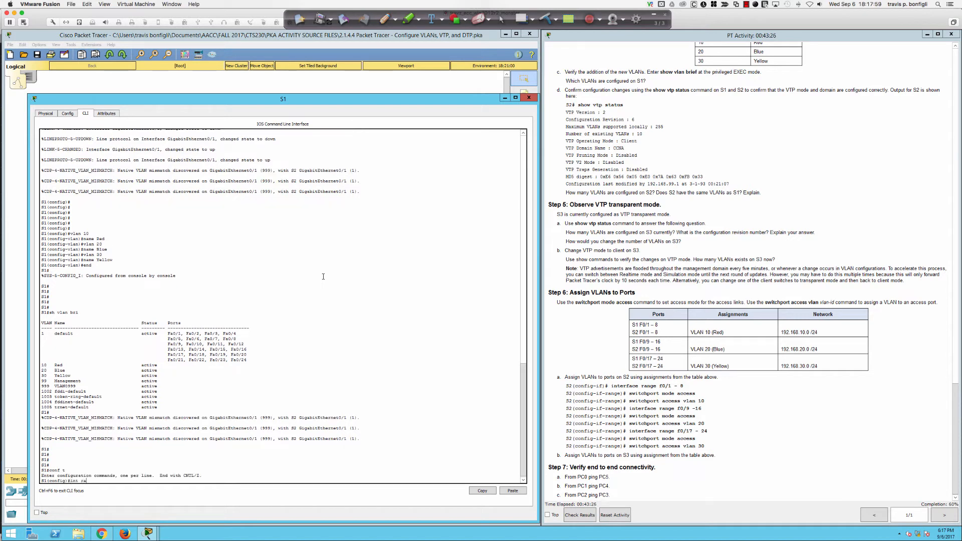
Step: Make S1 ports Fa0/1–8 access ports in VLAN 10
{"action": "type", "text": "int ra fa0/1-8"}
{"action": "key", "text": "Return"}
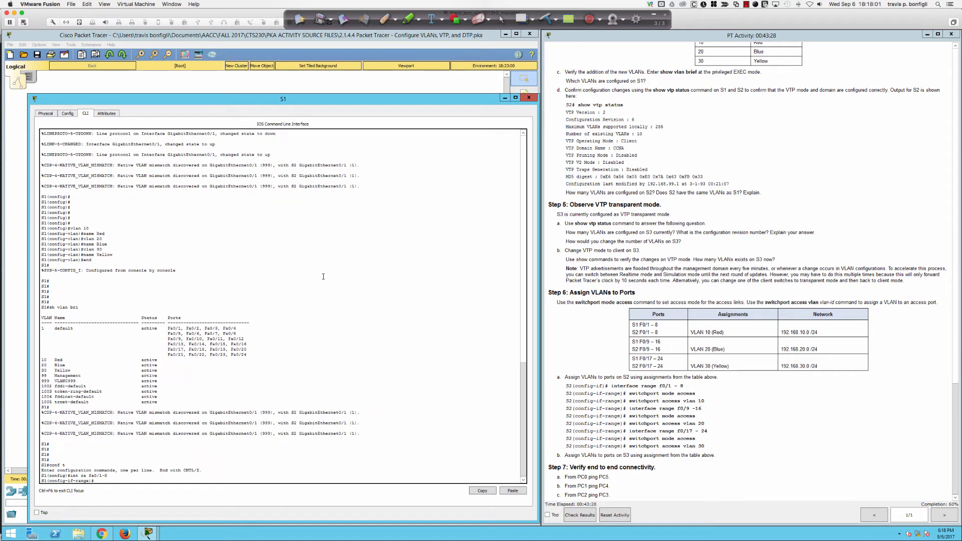
{"action": "type", "text": "swi"}
{"action": "key", "text": "Tab"}
{"action": "type", "text": "mod"}
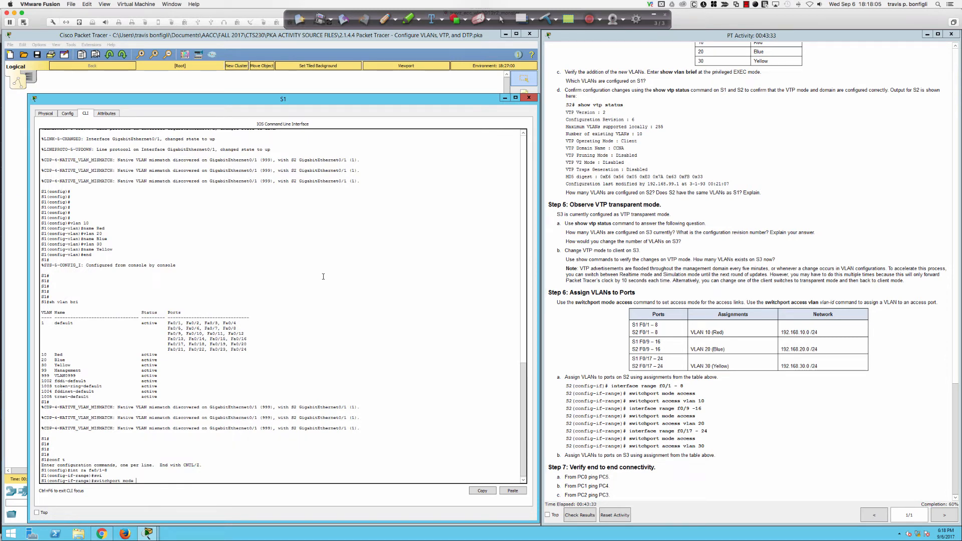
{"action": "type", "text": "e acc"}
{"action": "key", "text": "Tab"}
{"action": "key", "text": "Return"}
{"action": "type", "text": "s"}
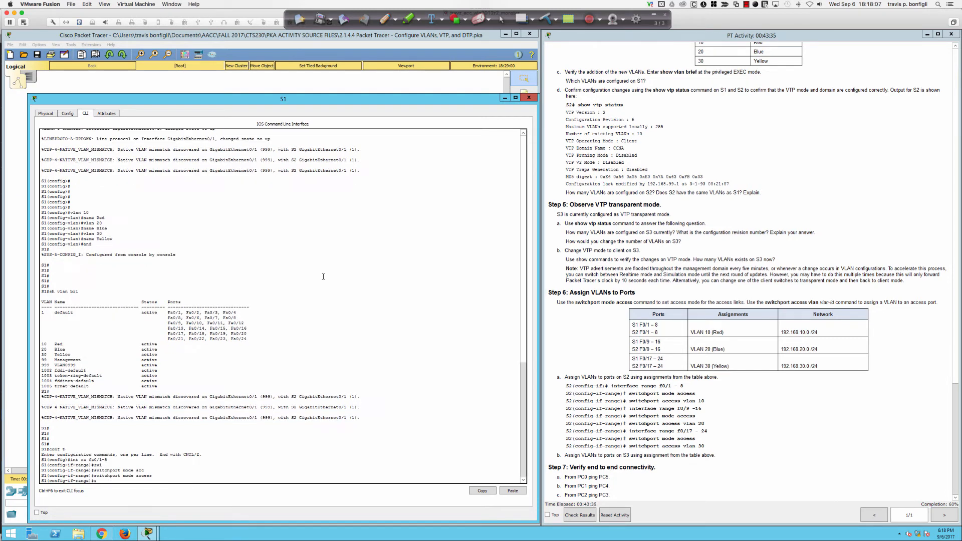
{"action": "type", "text": "wi"}
{"action": "key", "text": "Tab"}
{"action": "type", "text": "acc vlan"}
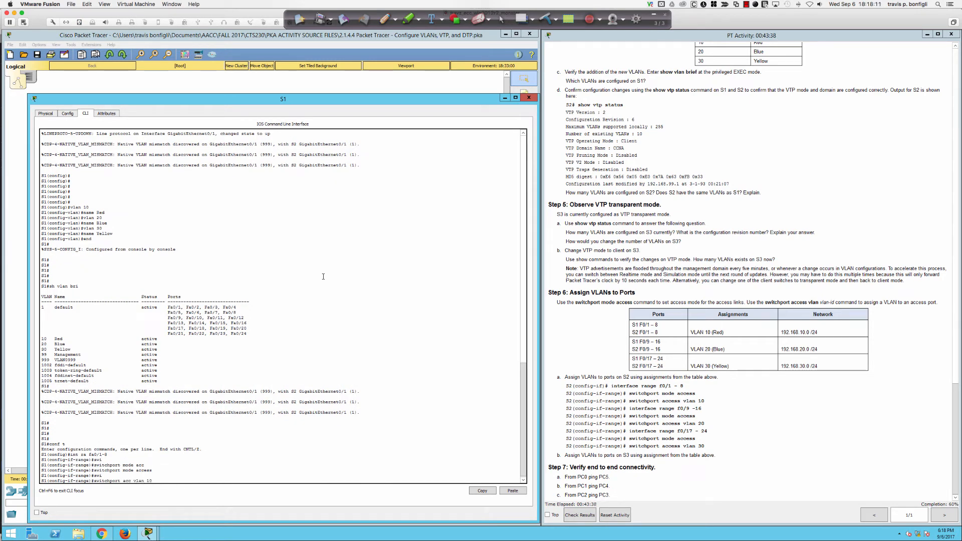
{"action": "key", "text": "Return"}
Step: Make S1 ports Fa0/9–16 access ports in VLAN 20
{"action": "type", "text": "int"}
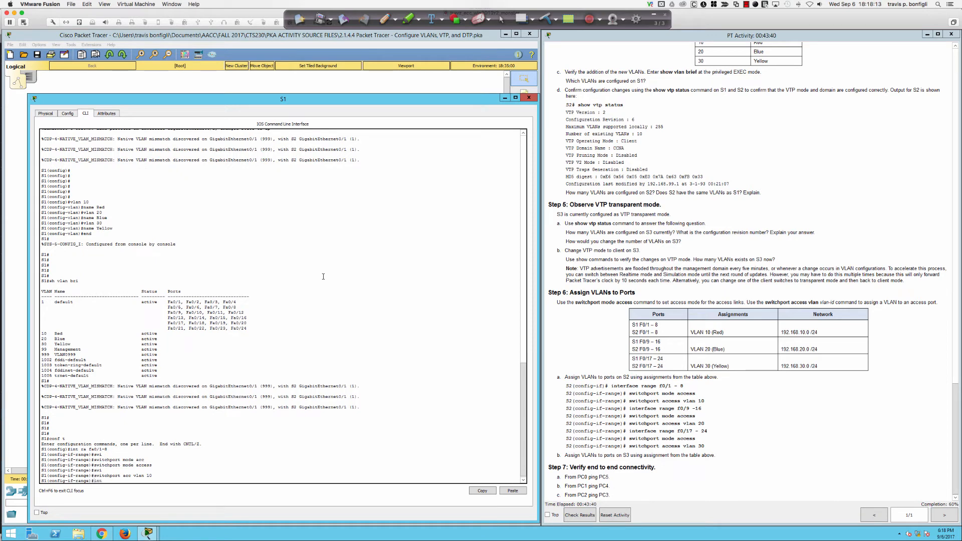
{"action": "type", "text": " ra fa0/9-16"}
{"action": "key", "text": "Return"}
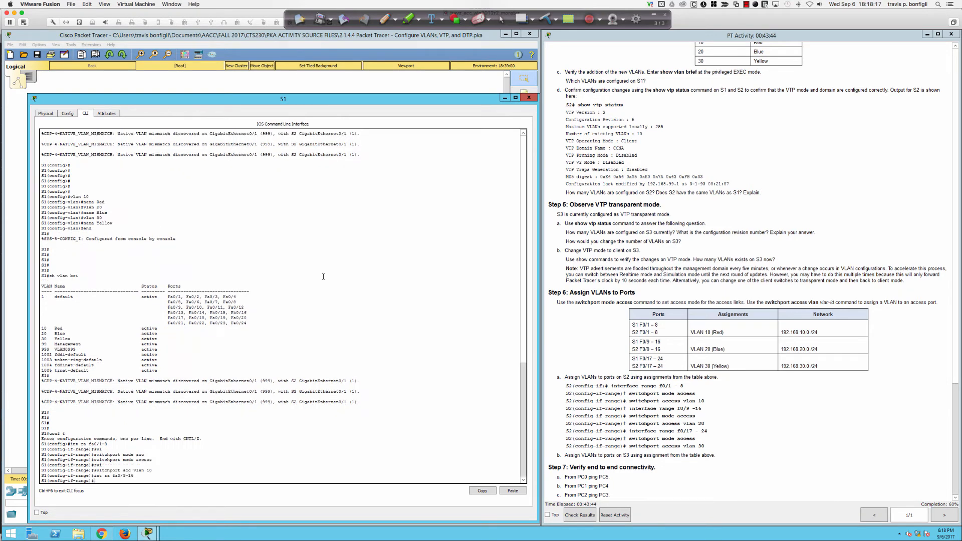
{"action": "type", "text": "swi"}
{"action": "key", "text": "Tab"}
{"action": "type", "text": "mode ac"}
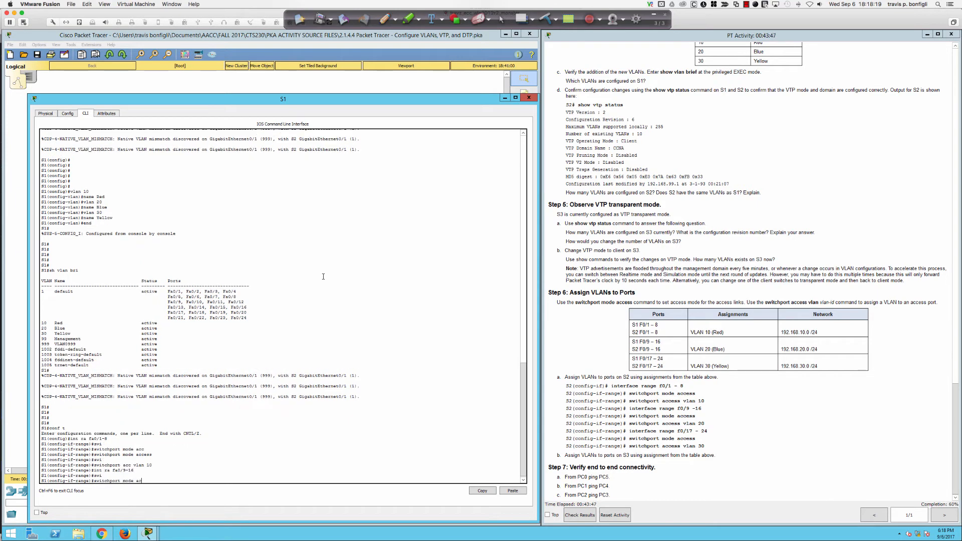
{"action": "type", "text": "c"}
{"action": "key", "text": "Return"}
{"action": "type", "text": "swi"}
{"action": "key", "text": "Tab"}
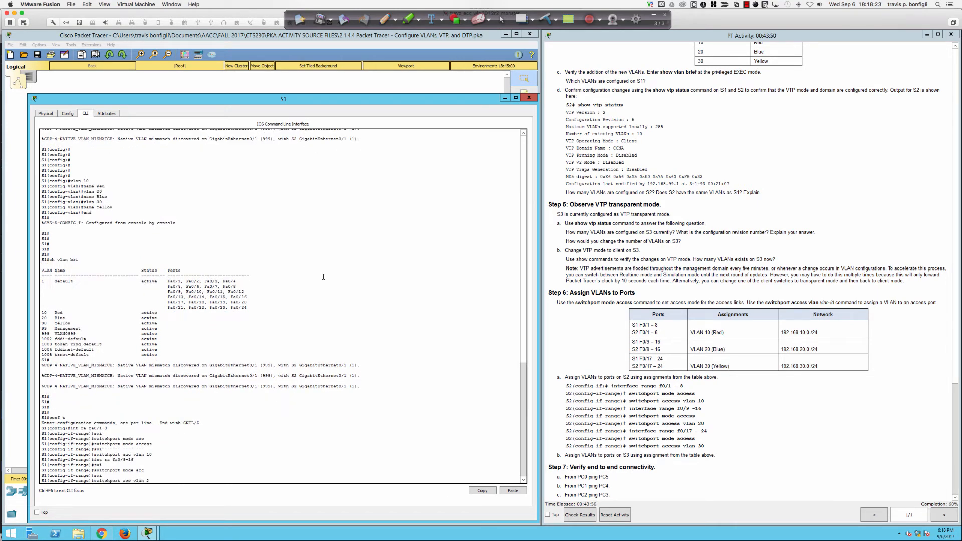
{"action": "type", "text": "vlan 20"}
{"action": "key", "text": "Return"}
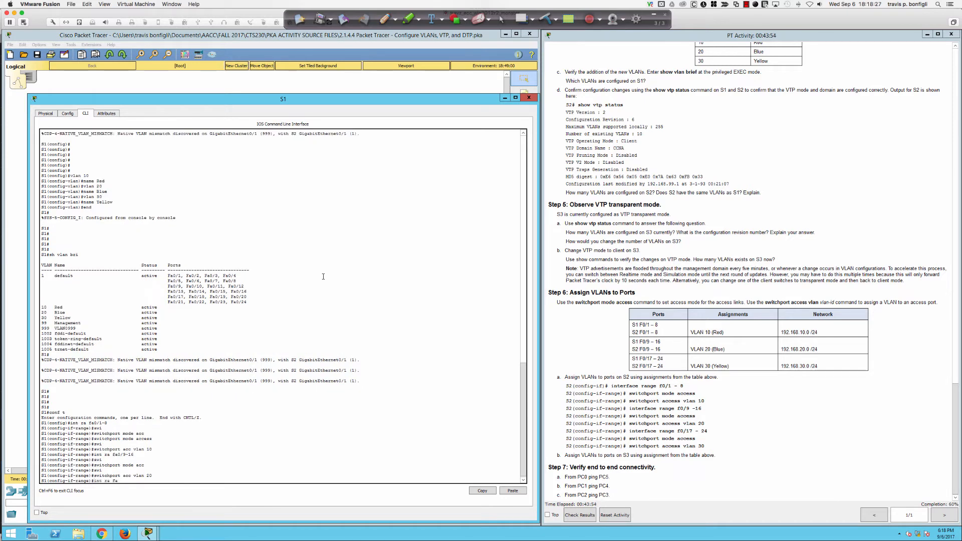
Step: Make S1 ports Fa0/17–24 access ports in VLAN 30
{"action": "type", "text": "int ra fa0/17-24"}
{"action": "key", "text": "Return"}
{"action": "type", "text": "swi"}
{"action": "key", "text": "Tab"}
{"action": "type", "text": "mode "}
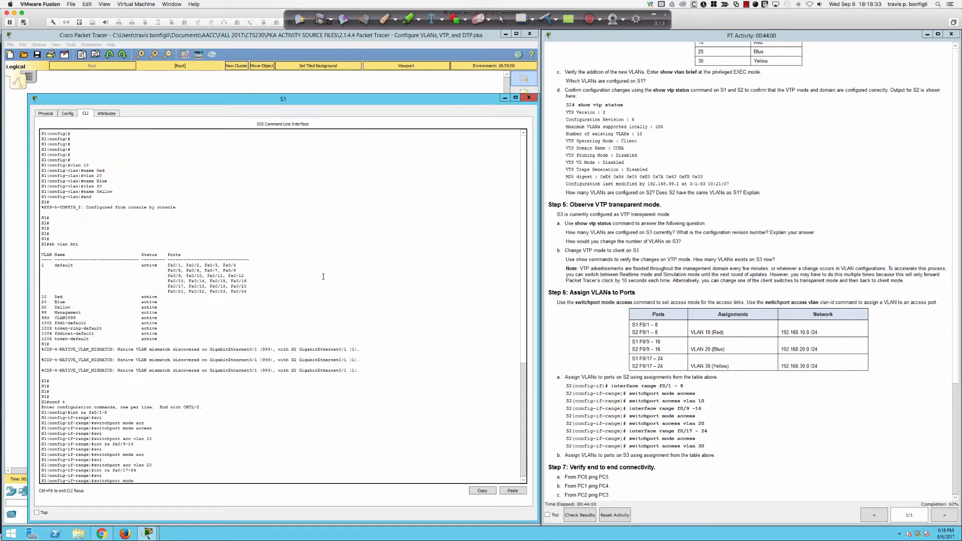
{"action": "type", "text": "acc"}
{"action": "key", "text": "Return"}
{"action": "type", "text": "swi"}
{"action": "key", "text": "Tab"}
{"action": "type", "text": "ac"}
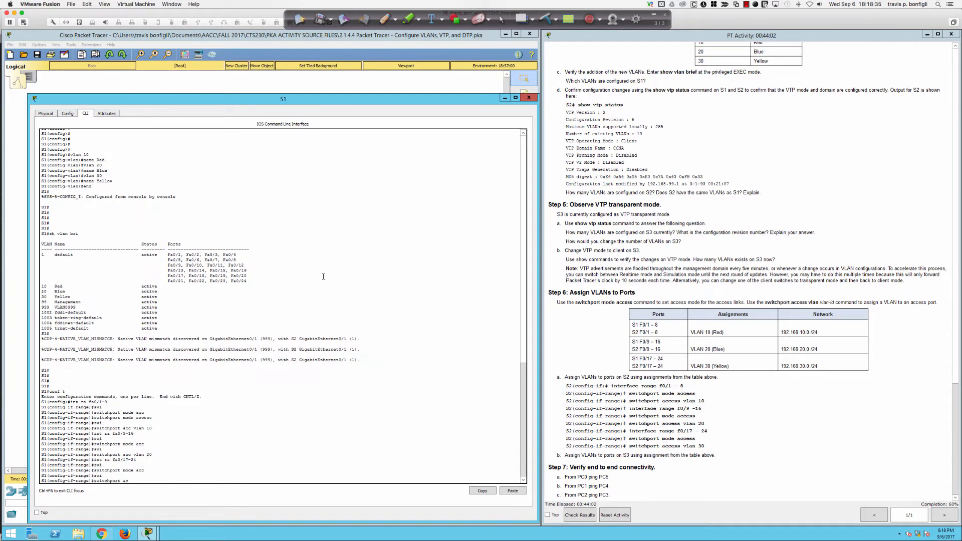
{"action": "type", "text": "c vlan 30"}
{"action": "key", "text": "Return"}
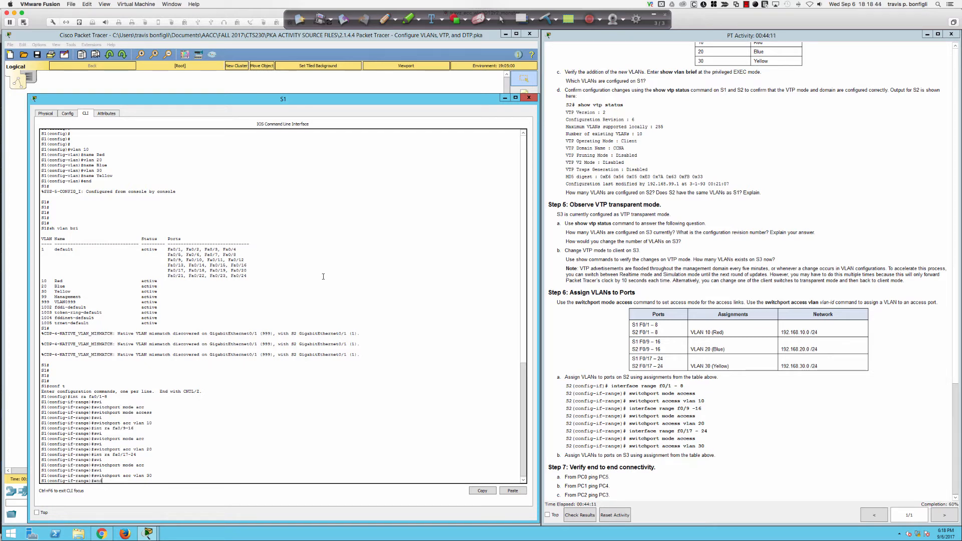
Step: Save S1's configuration with 'wri mem' and return to the topology
{"action": "type", "text": "end"}
{"action": "key", "text": "Return"}
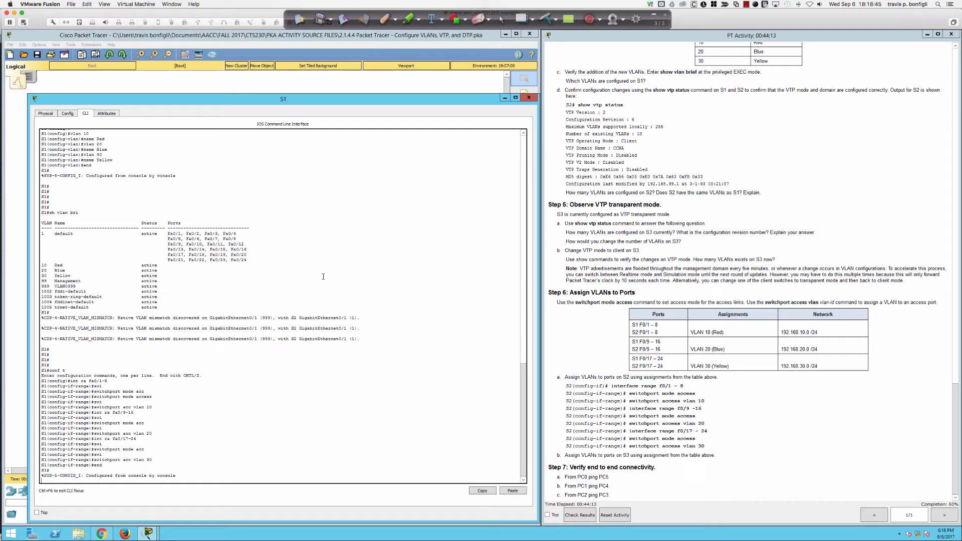
{"action": "key", "text": "Return"}
{"action": "key", "text": "Return"}
{"action": "key", "text": "Return"}
{"action": "key", "text": "Return"}
{"action": "key", "text": "Return"}
{"action": "type", "text": "wri mem"}
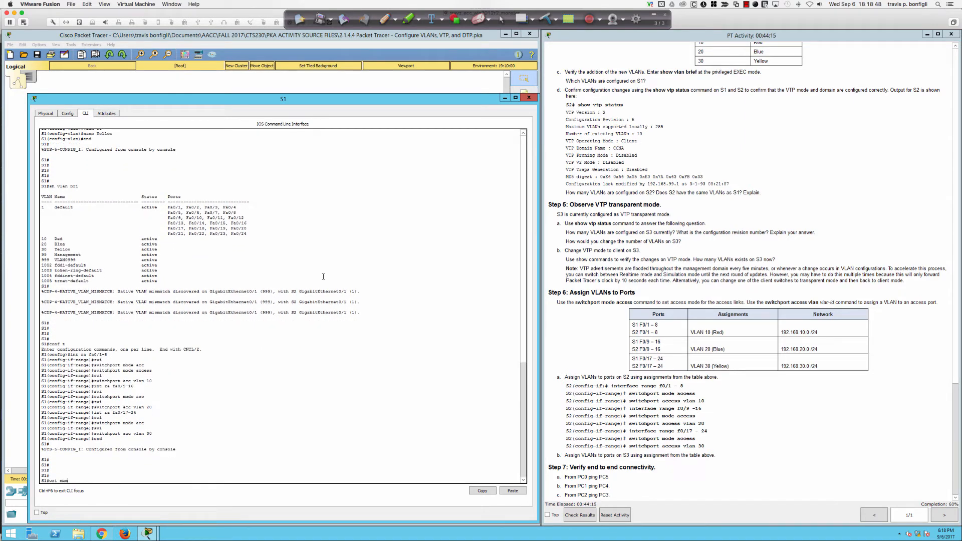
{"action": "key", "text": "Return"}
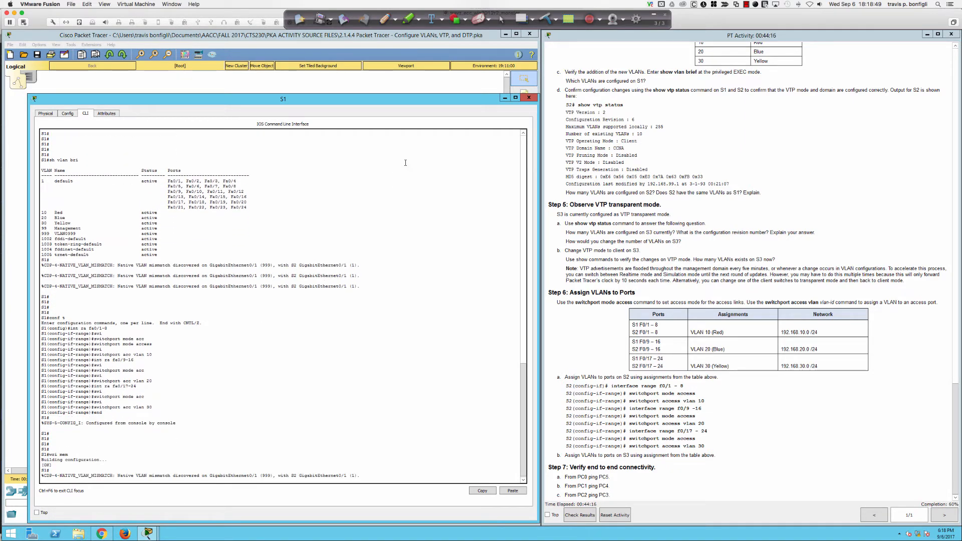
{"action": "left_click", "coordinate": [404, 80]}
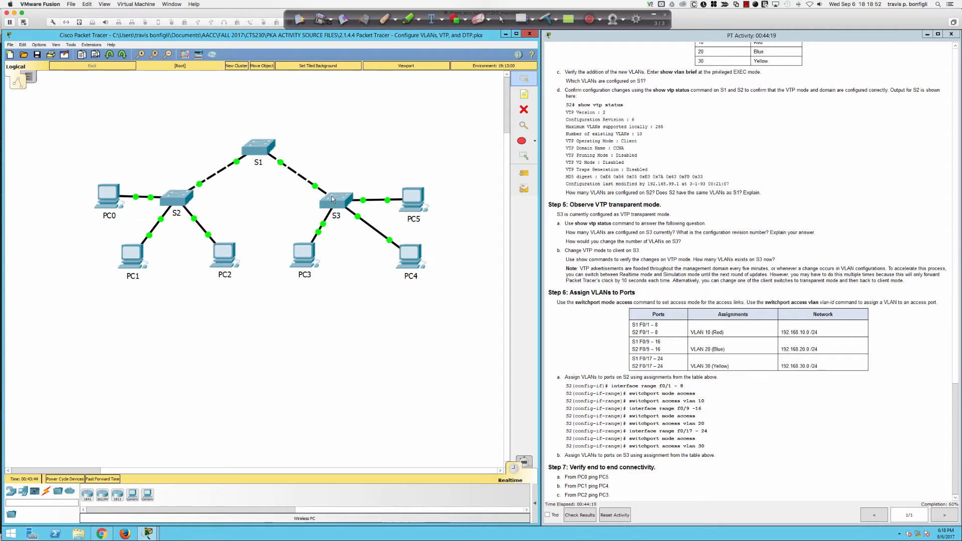
Step: On S2, make ports Fa0/1–8 access ports in VLAN 10
{"action": "left_click", "coordinate": [176, 198]}
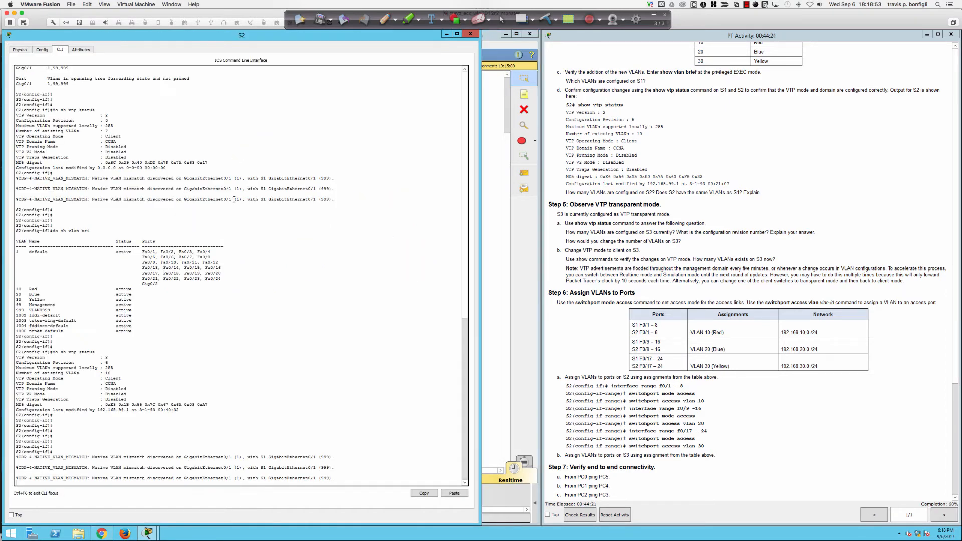
{"action": "key", "text": "Return"}
{"action": "key", "text": "Return"}
{"action": "key", "text": "Return"}
{"action": "key", "text": "Return"}
{"action": "key", "text": "Return"}
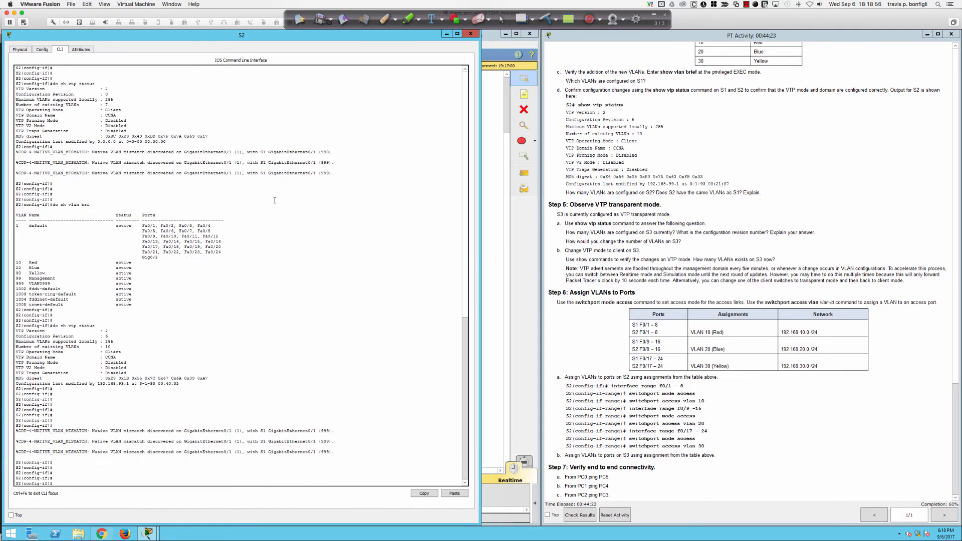
{"action": "type", "text": "int ra fa0/1-8"}
{"action": "key", "text": "Return"}
{"action": "type", "text": "swi"}
{"action": "key", "text": "Tab"}
{"action": "type", "text": "mode acc"}
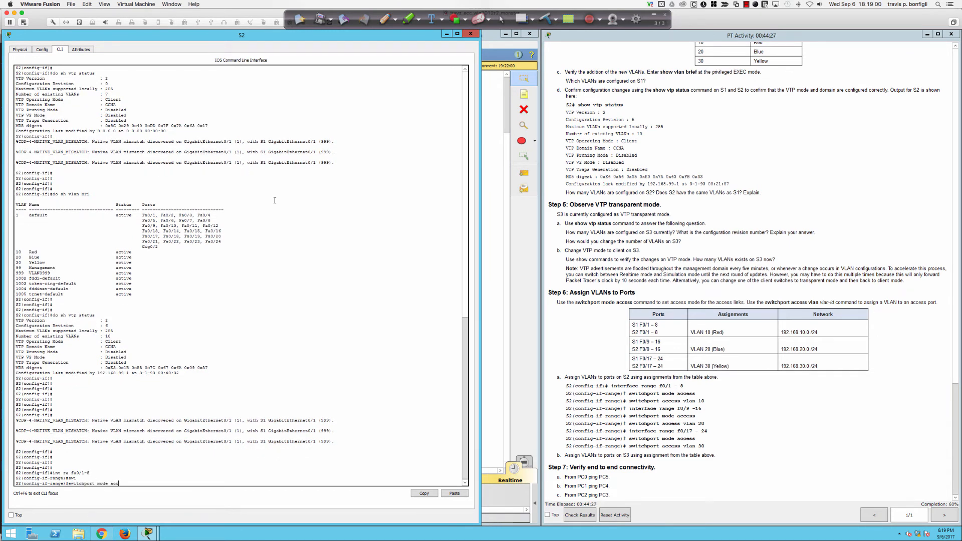
{"action": "key", "text": "Return"}
{"action": "type", "text": "swi"}
{"action": "key", "text": "Tab"}
{"action": "type", "text": "ac"}
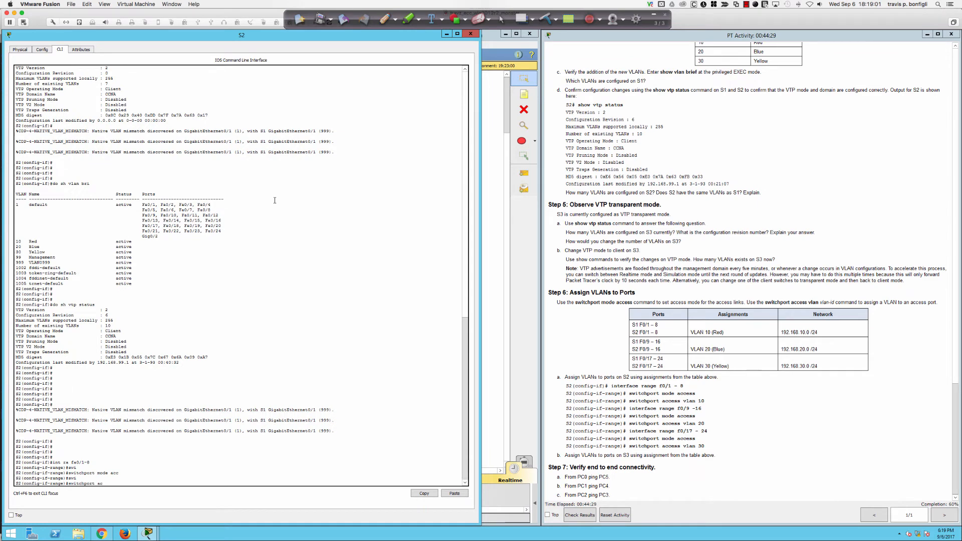
{"action": "type", "text": "c"}
{"action": "key", "text": "Tab"}
{"action": "type", "text": "vlan 10"}
{"action": "key", "text": "Return"}
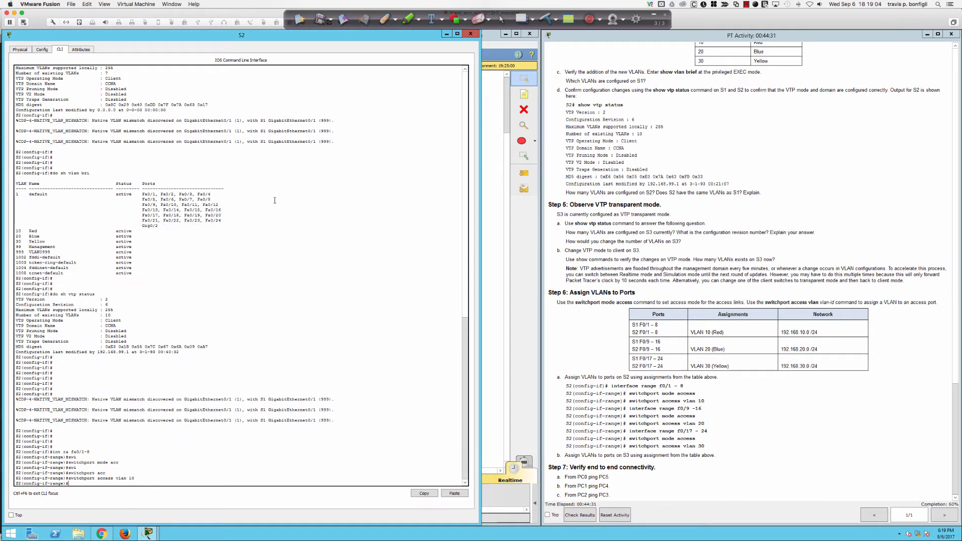
{"action": "key", "text": "Return"}
{"action": "key", "text": "Return"}
{"action": "key", "text": "Return"}
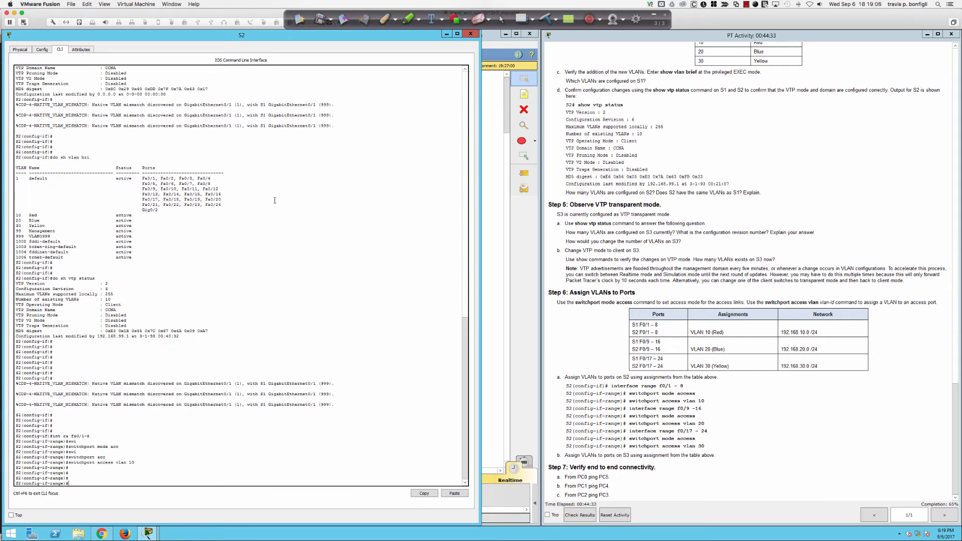
Step: Enable spanning-tree PortFast on S2 ports Fa0/1–8
{"action": "type", "text": "span"}
{"action": "key", "text": "Tab"}
{"action": "type", "text": "port"}
{"action": "key", "text": "Tab"}
{"action": "key", "text": "Return"}
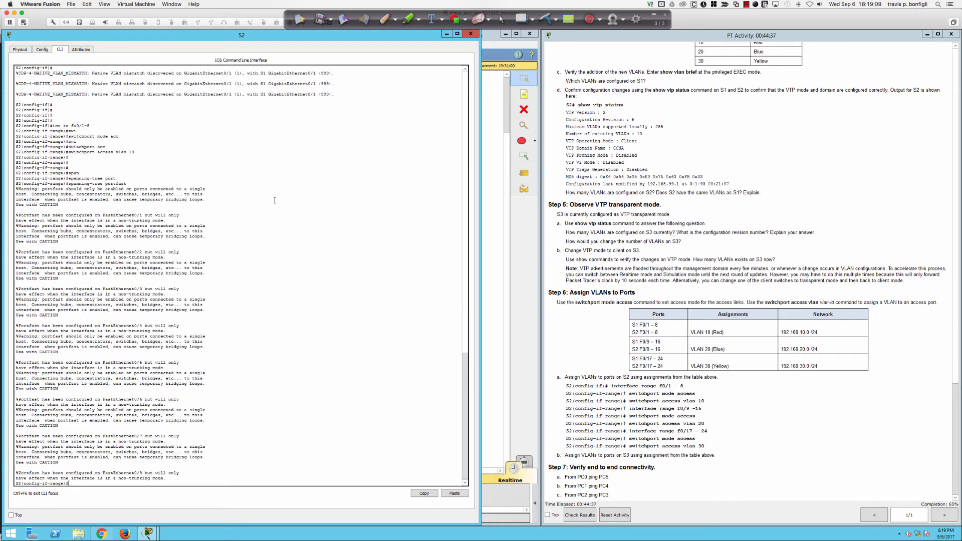
{"action": "key", "text": "Return"}
{"action": "key", "text": "Return"}
{"action": "key", "text": "Return"}
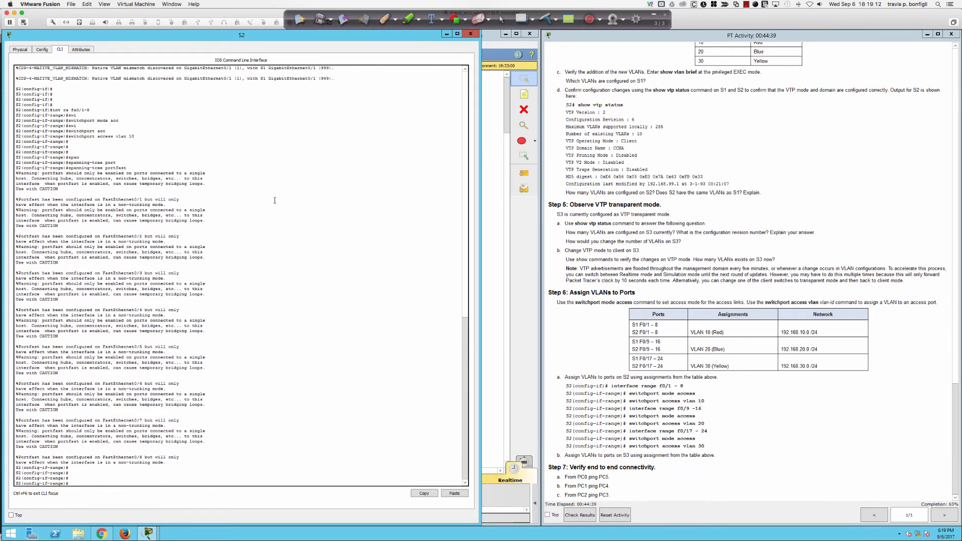
{"action": "key", "text": "Return"}
{"action": "key", "text": "Return"}
{"action": "key", "text": "Return"}
{"action": "key", "text": "Return"}
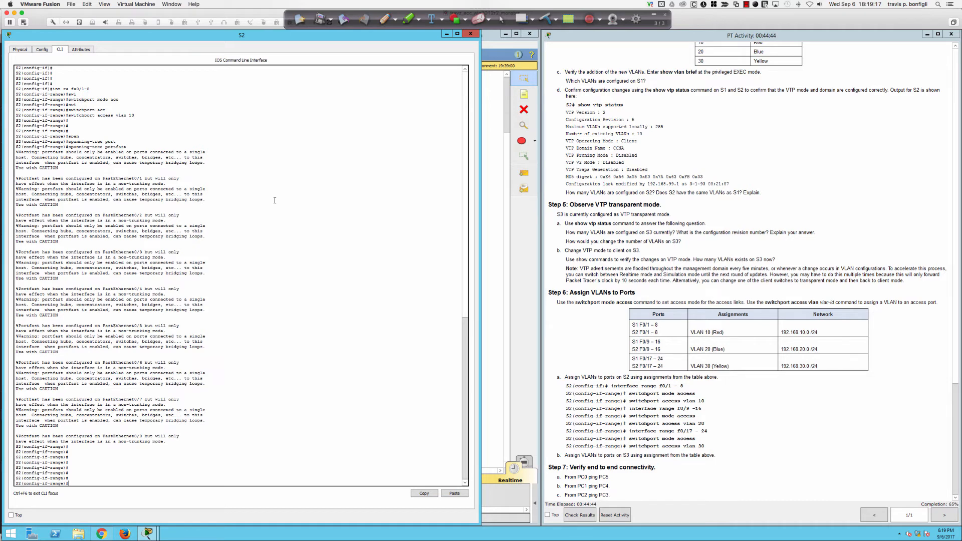
Step: Enable spanning-tree BPDU guard on S2 ports Fa0/1–8
{"action": "type", "text": "n"}
{"action": "key", "text": "Tab"}
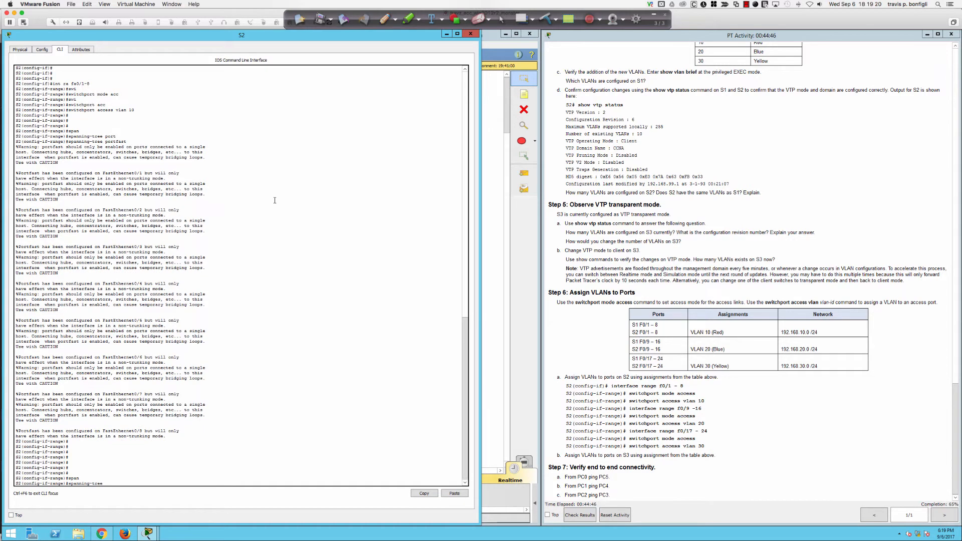
{"action": "type", "text": "bpd"}
{"action": "key", "text": "Tab"}
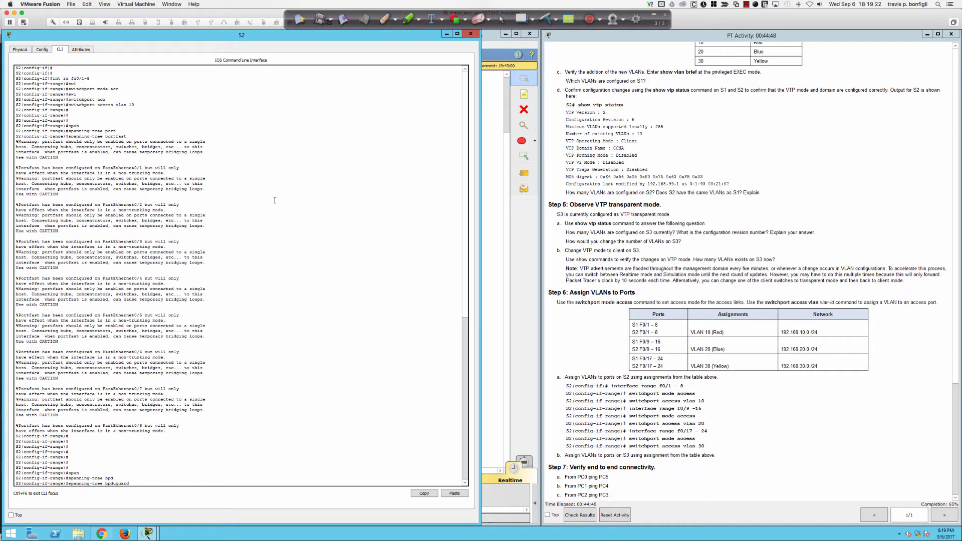
{"action": "type", "text": "en"}
{"action": "key", "text": "Tab"}
{"action": "key", "text": "Return"}
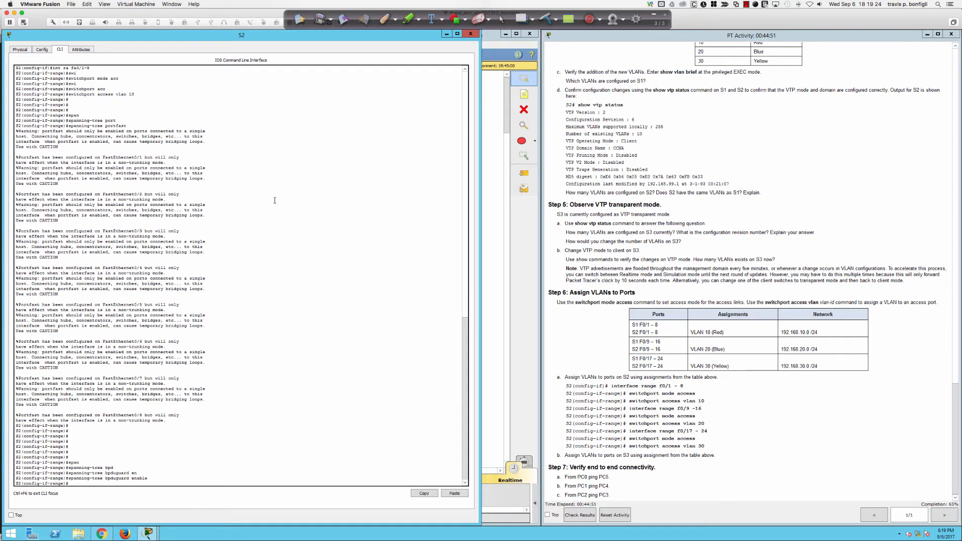
Step: Display S2's running configuration with 'do sh run' and page through it
{"action": "key", "text": "Return"}
{"action": "key", "text": "Return"}
{"action": "key", "text": "Return"}
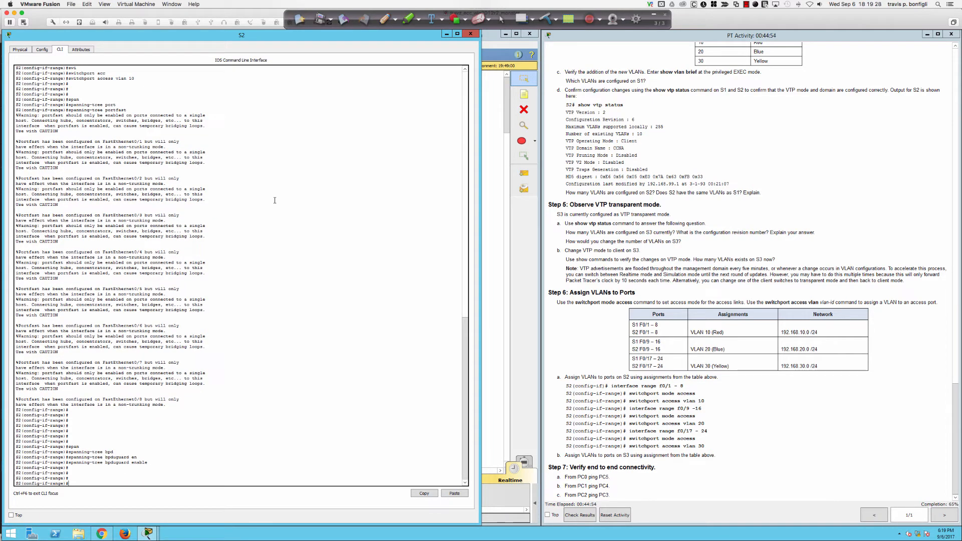
{"action": "type", "text": "do sh run"}
{"action": "key", "text": "Return"}
{"action": "key", "text": "space"}
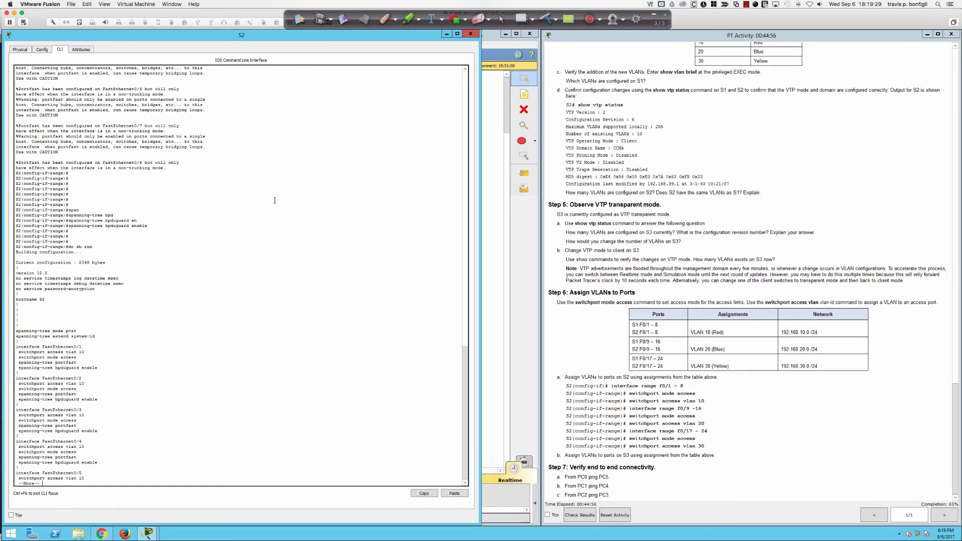
Step: Make S2 ports Fa0/9–16 access ports in VLAN 20
{"action": "key", "text": "ctrl+c"}
{"action": "type", "text": "int ra"}
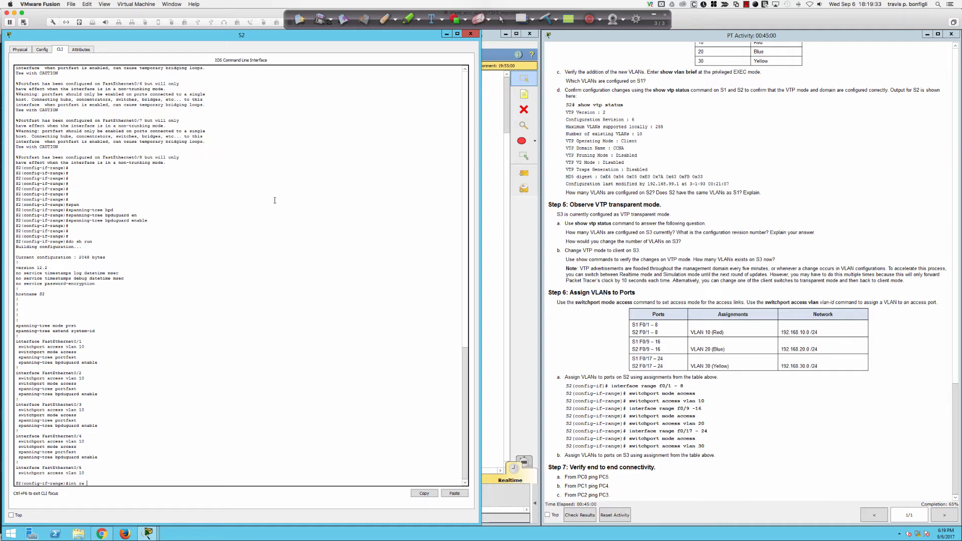
{"action": "type", "text": "9-16"}
{"action": "key", "text": "Return"}
{"action": "type", "text": "swi"}
{"action": "key", "text": "Tab"}
{"action": "type", "text": "mode acc"}
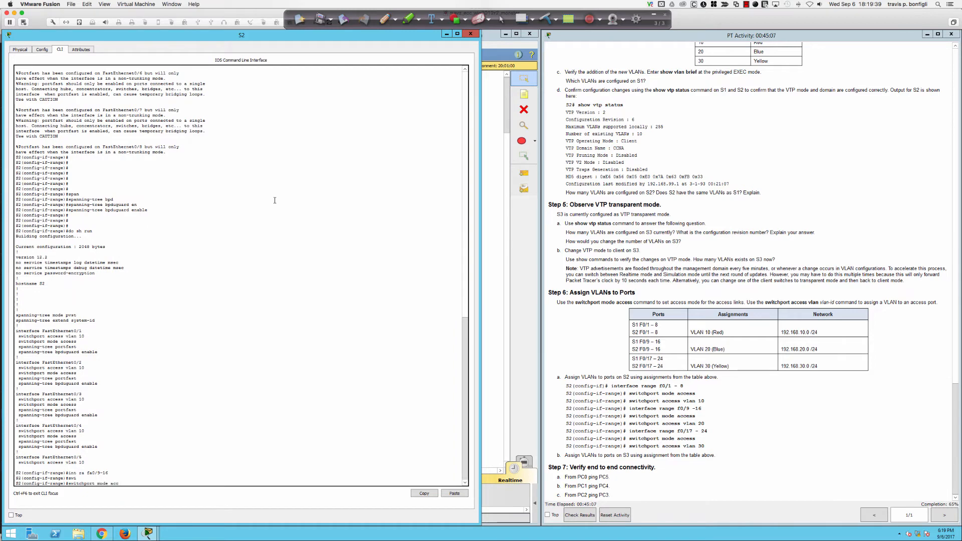
{"action": "key", "text": "Return"}
{"action": "type", "text": "swi"}
{"action": "key", "text": "Tab"}
{"action": "type", "text": "acc"}
{"action": "key", "text": "Tab"}
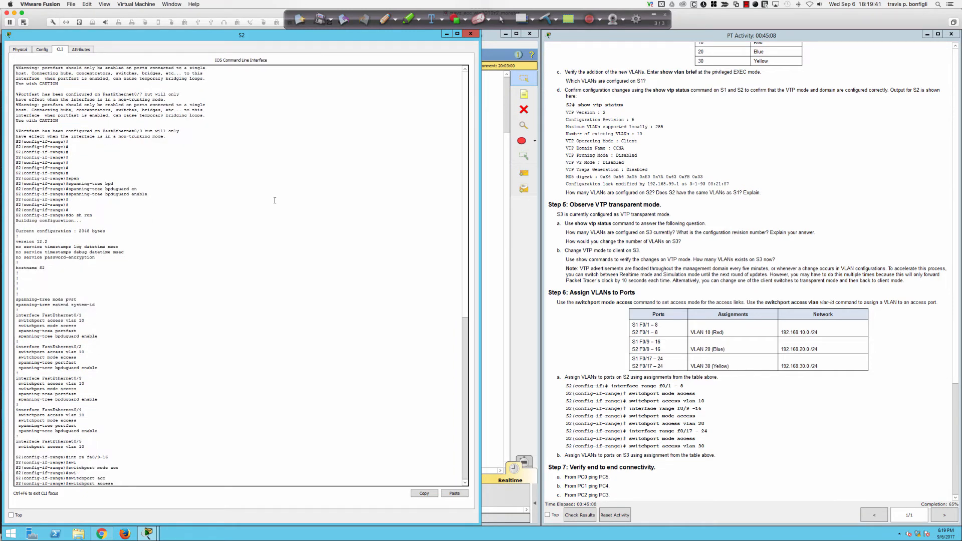
{"action": "type", "text": "vlan 20"}
{"action": "key", "text": "Return"}
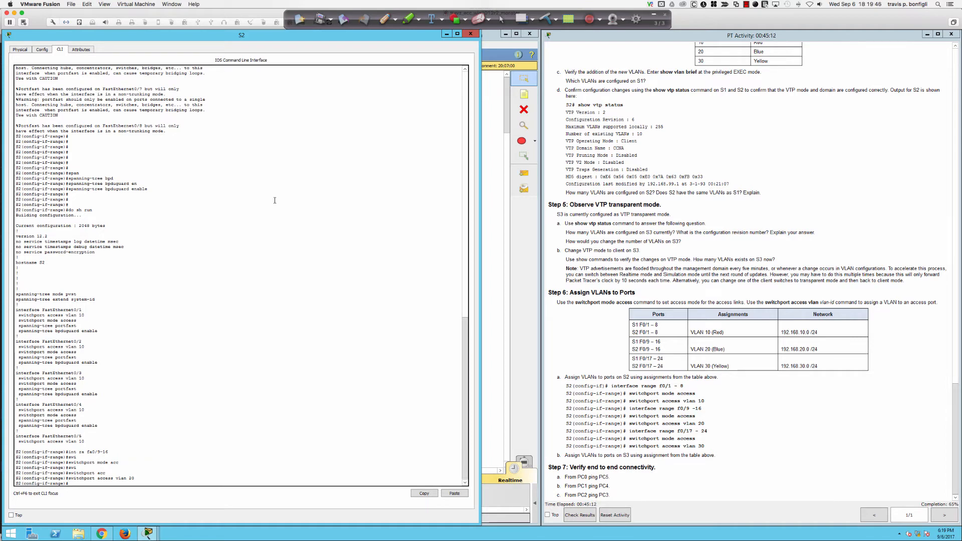
Step: Select S2 ports Fa0/17–24, list the switchport options, then switch to SecureCRT
{"action": "key", "text": "Return"}
{"action": "key", "text": "Return"}
{"action": "key", "text": "Return"}
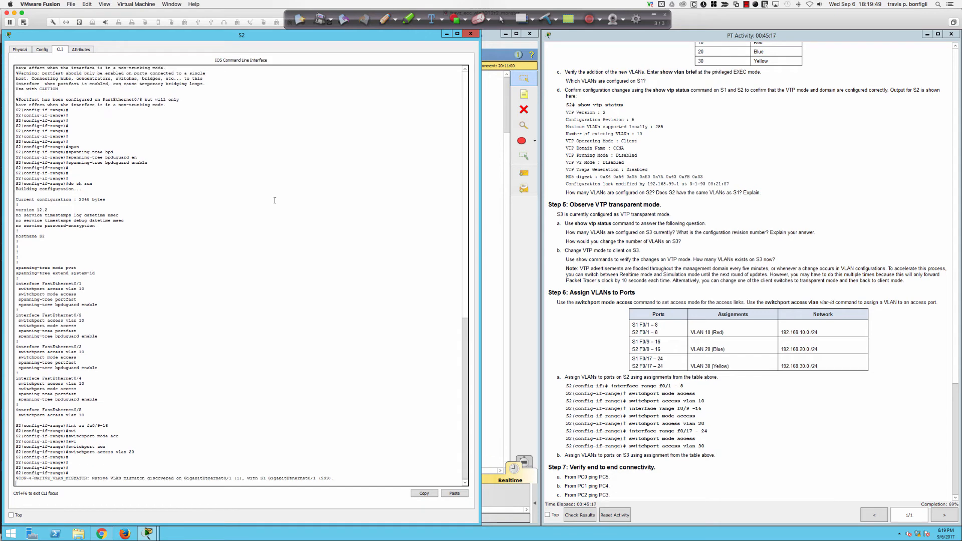
{"action": "key", "text": "Return"}
{"action": "key", "text": "Return"}
{"action": "key", "text": "Return"}
{"action": "type", "text": "in"}
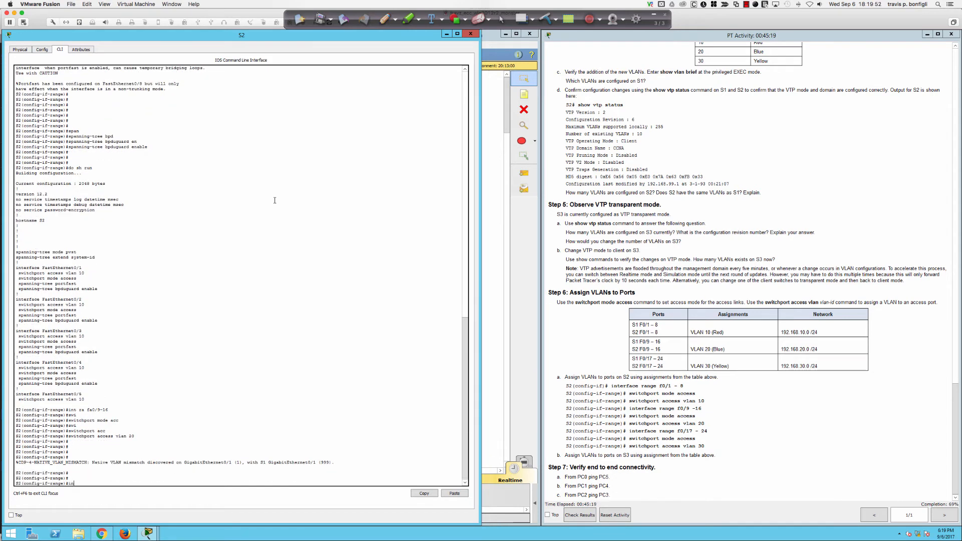
{"action": "type", "text": "t ra fa0/17-24"}
{"action": "key", "text": "Return"}
{"action": "type", "text": "wi"}
{"action": "key", "text": "Tab"}
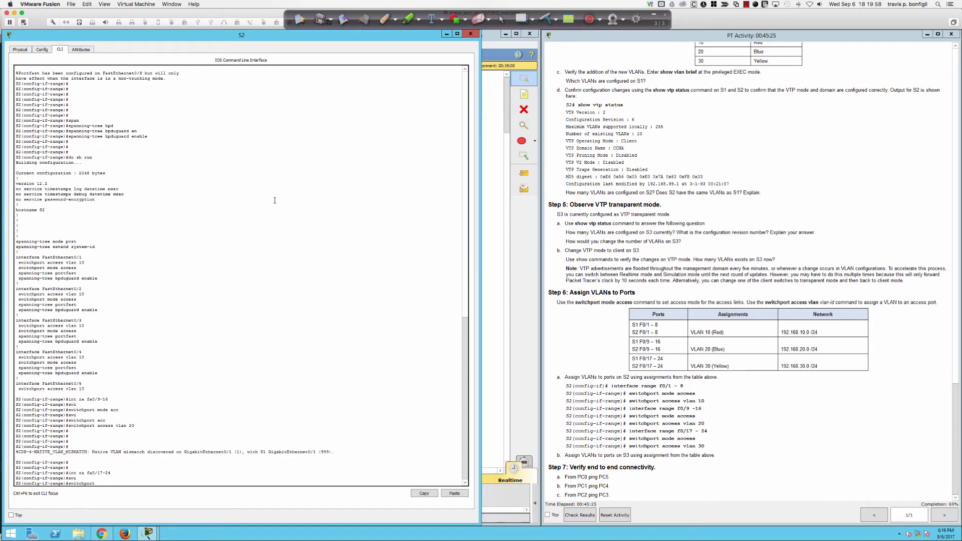
{"action": "type", "text": "?"}
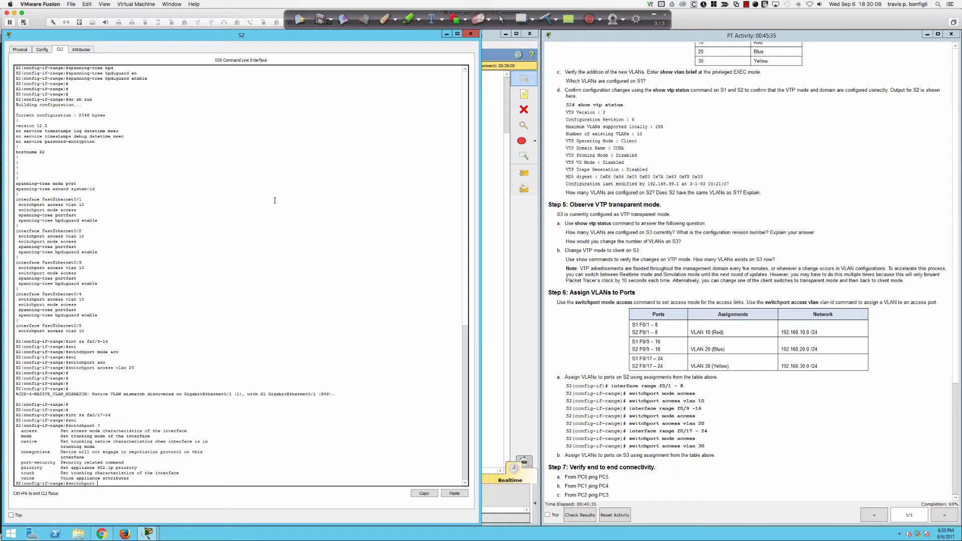
{"action": "mouse_move", "coordinate": [15, 260]}
{"action": "key", "text": "super+Tab"}
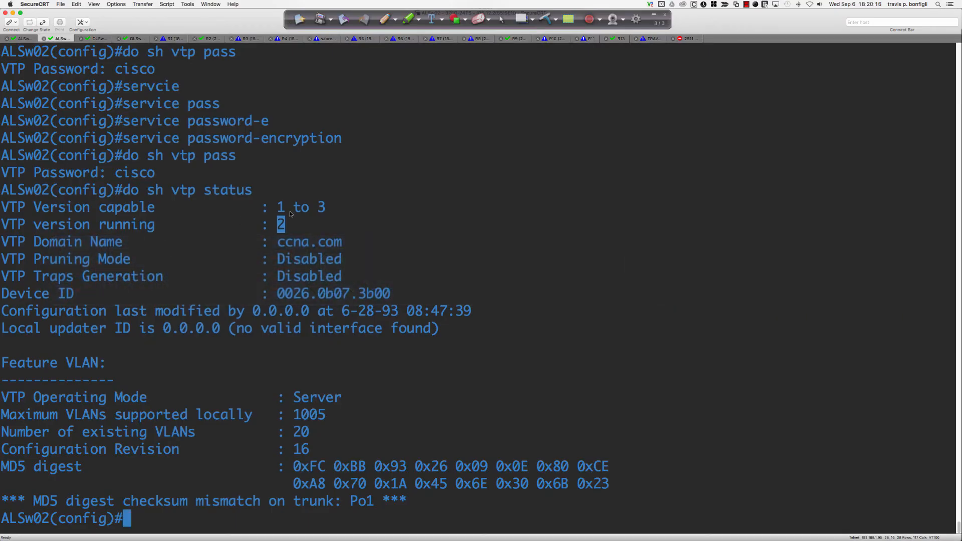
Step: Apply 'switchport host' to fa1/0/2 and review its access, PortFast and channel-group messages
{"action": "type", "text": "int fa0"}
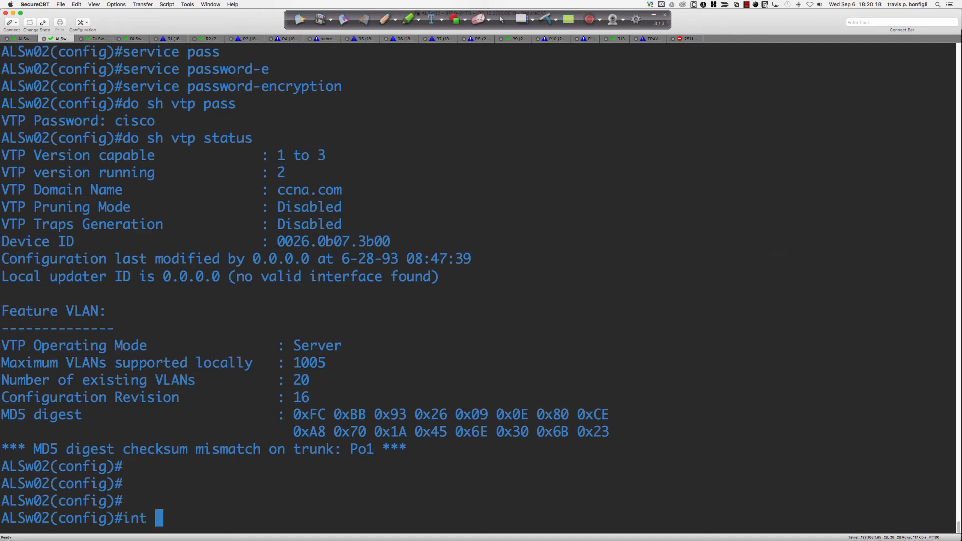
{"action": "key", "text": "BackSpace"}
{"action": "type", "text": "1/0/2"}
{"action": "key", "text": "Return"}
{"action": "key", "text": "Return"}
{"action": "key", "text": "Return"}
{"action": "key", "text": "Return"}
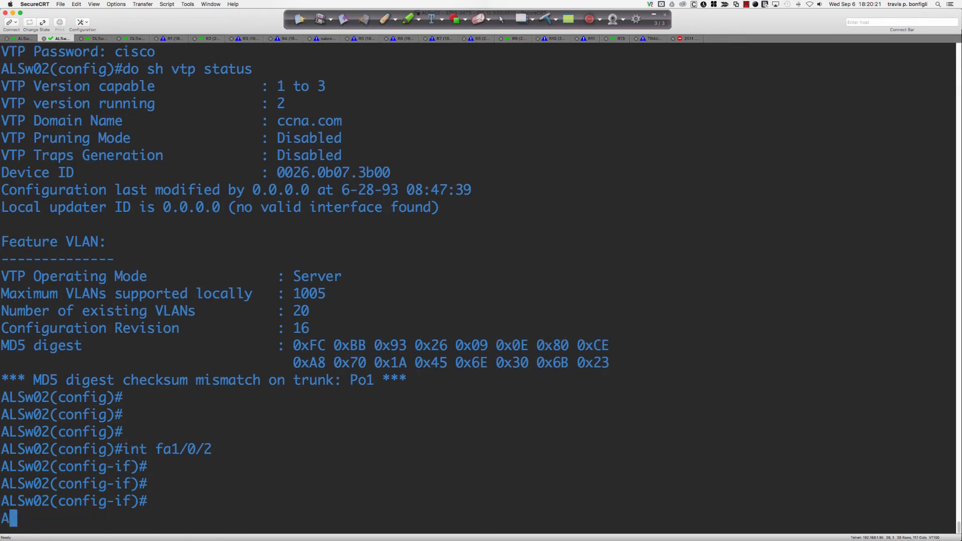
{"action": "type", "text": "swi"}
{"action": "key", "text": "Tab"}
{"action": "type", "text": "?"}
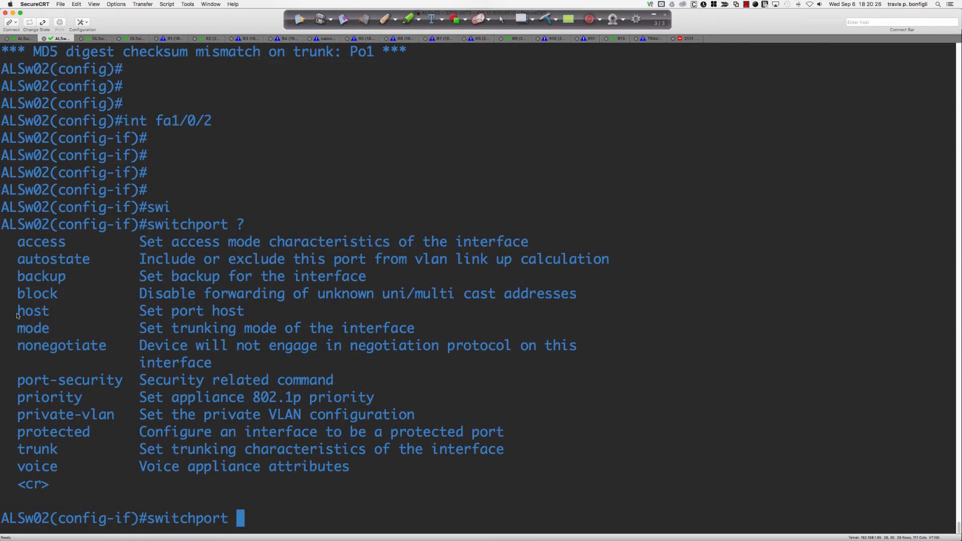
{"action": "left_click_drag", "start_coordinate": [163, 312], "coordinate": [240, 313]}
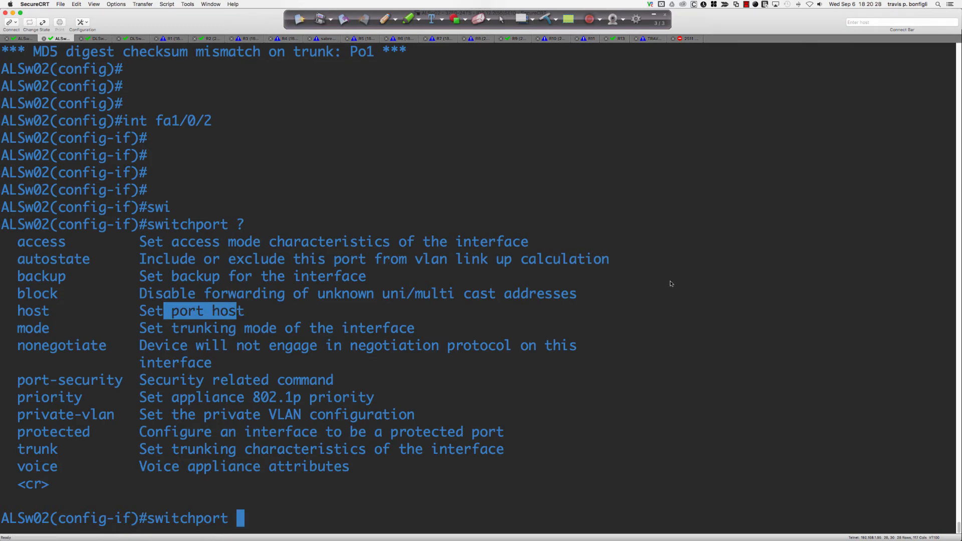
{"action": "type", "text": "host"}
{"action": "key", "text": "Return"}
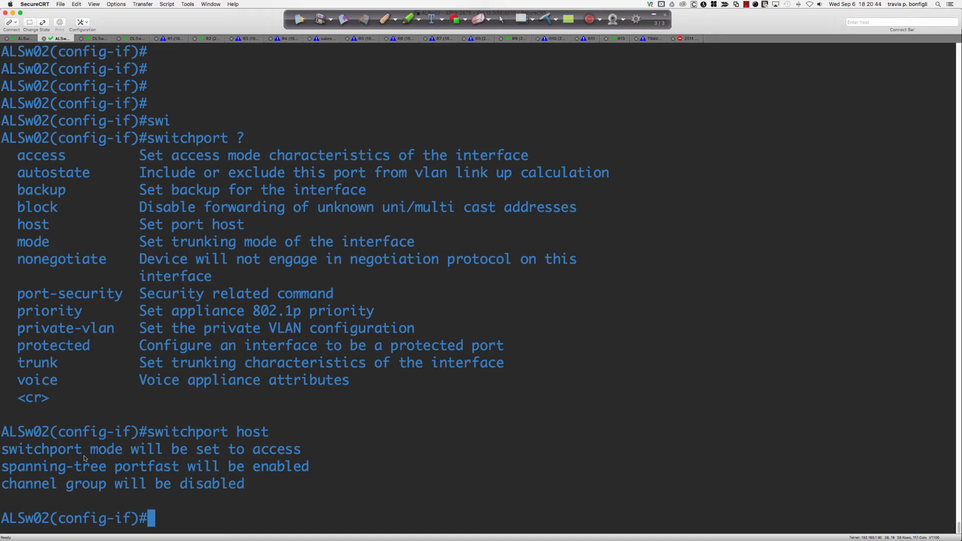
{"action": "left_click_drag", "start_coordinate": [302, 454], "coordinate": [19, 454]}
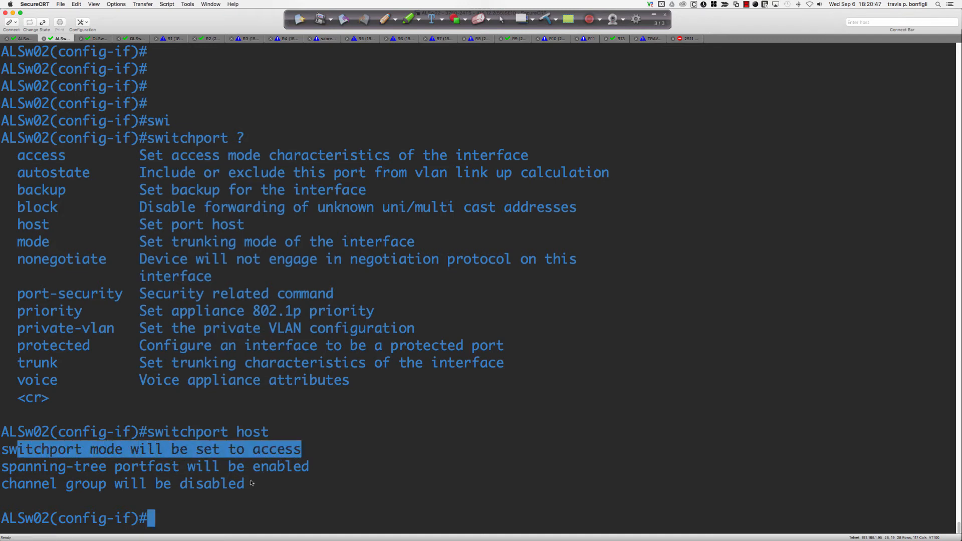
{"action": "left_click_drag", "start_coordinate": [310, 470], "coordinate": [19, 470]}
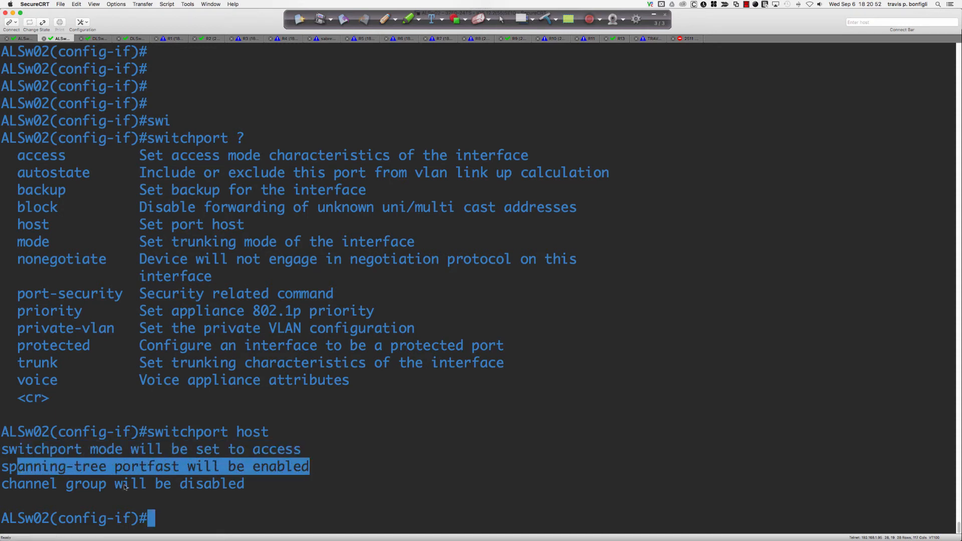
{"action": "left_click_drag", "start_coordinate": [253, 487], "coordinate": [10, 486]}
{"action": "left_click", "coordinate": [532, 468]}
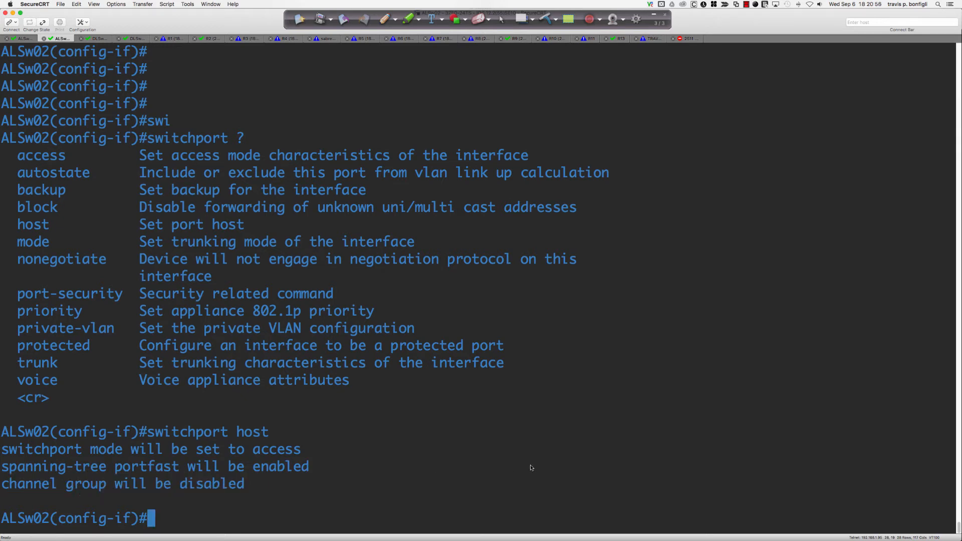
Step: Show fa1/0/2's running config to confirm switchport mode access and spanning-tree portfast
{"action": "type", "text": "do sh run int fa0"}
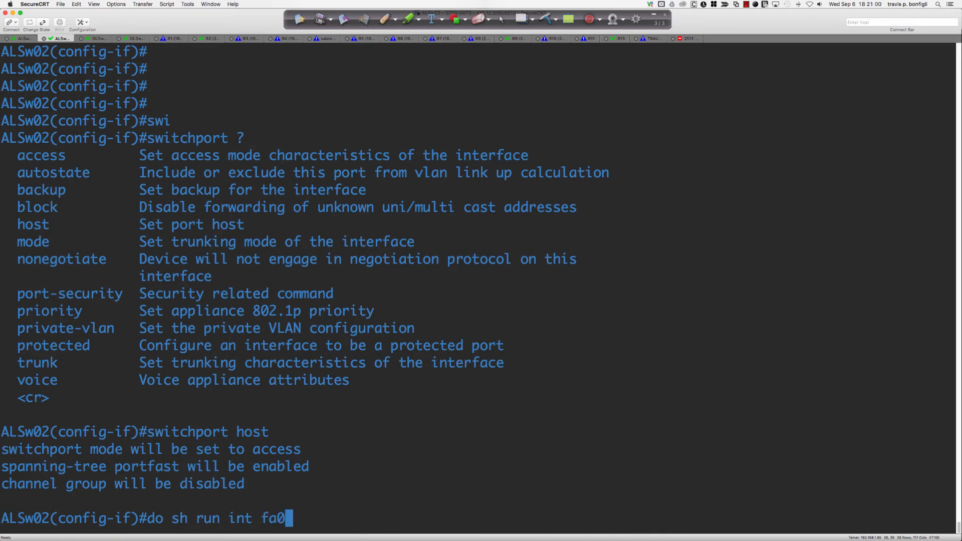
{"action": "key", "text": "BackSpace"}
{"action": "type", "text": "1/0/2"}
{"action": "key", "text": "Return"}
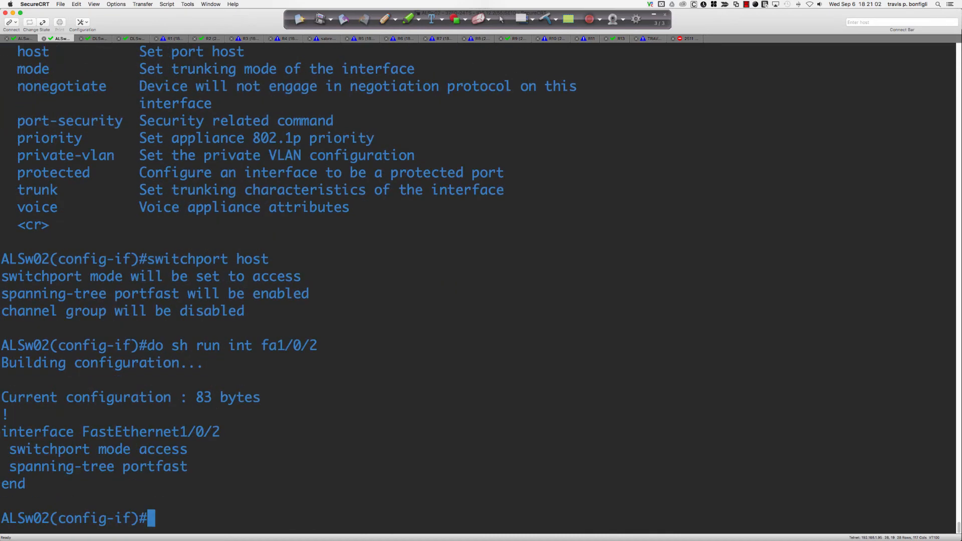
{"action": "left_click_drag", "start_coordinate": [222, 471], "coordinate": [43, 450]}
{"action": "left_click", "coordinate": [381, 441]}
{"action": "key", "text": "super+Tab"}
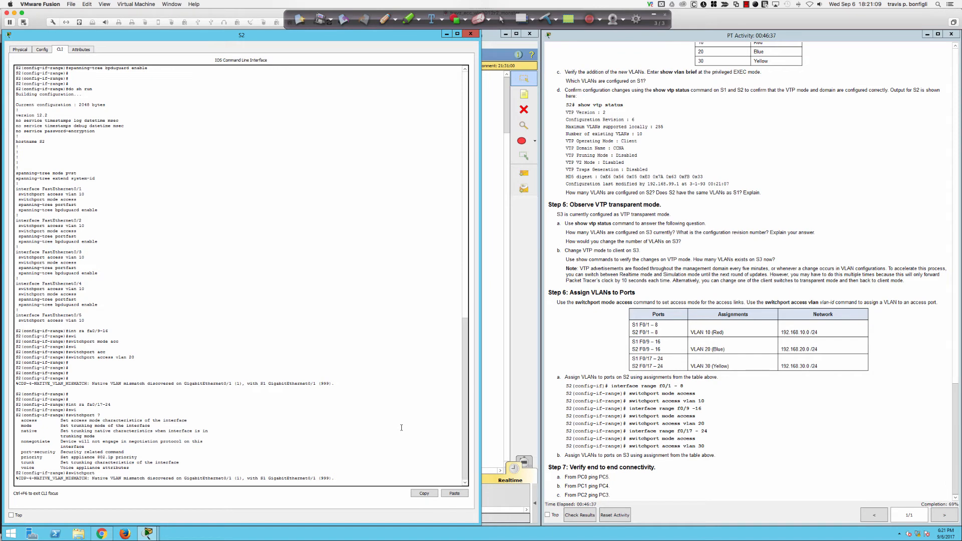
Step: Set S2's Fa0/17–24 range to switchport mode access in VLAN 30
{"action": "key", "text": "Return"}
{"action": "key", "text": "Return"}
{"action": "key", "text": "Return"}
{"action": "type", "text": "s"}
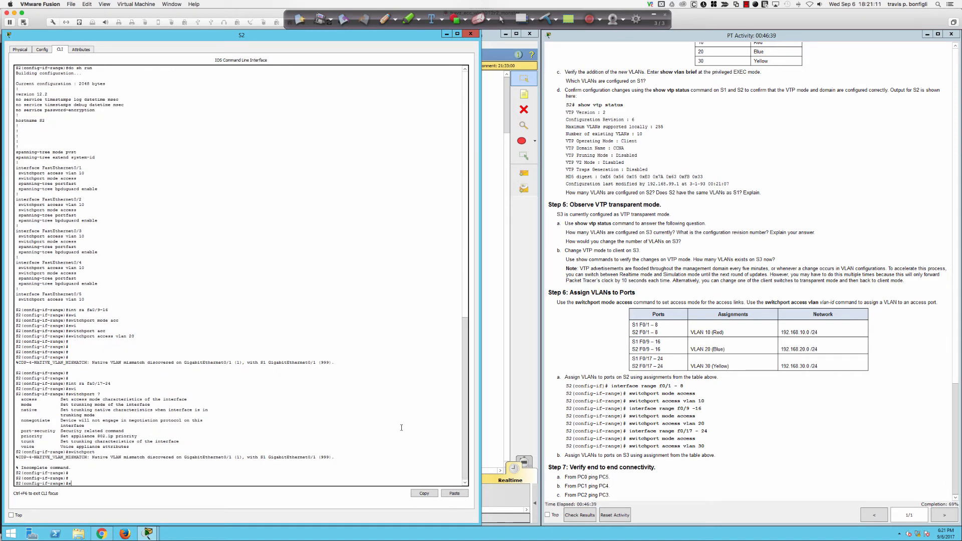
{"action": "type", "text": "wi"}
{"action": "key", "text": "Tab"}
{"action": "type", "text": "mode"}
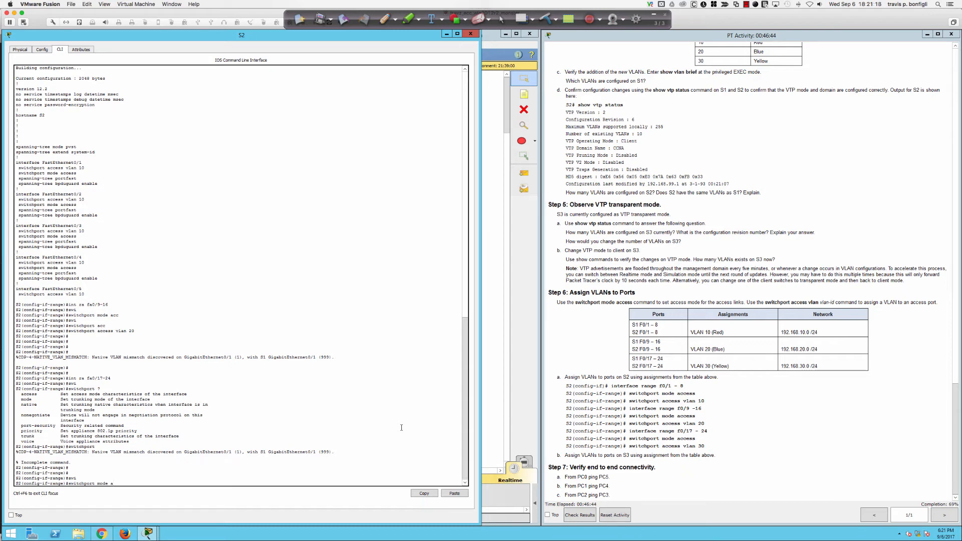
{"action": "type", "text": "ccess"}
{"action": "key", "text": "Return"}
{"action": "type", "text": "swi"}
{"action": "key", "text": "Tab"}
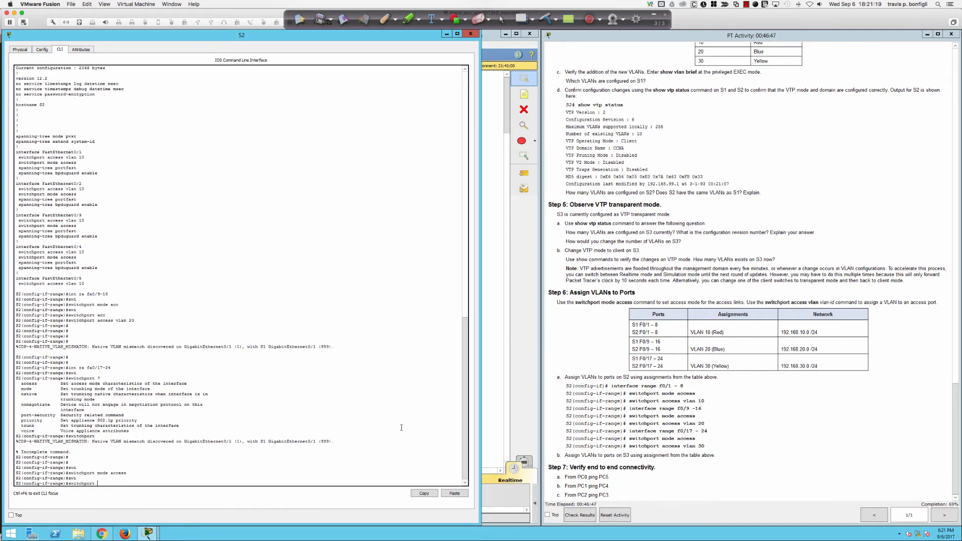
{"action": "type", "text": "acc vlan 30"}
{"action": "key", "text": "Return"}
Step: Enable spanning-tree portfast on the Fa0/17–24 port range
{"action": "type", "text": "sp"}
{"action": "key", "text": "Tab"}
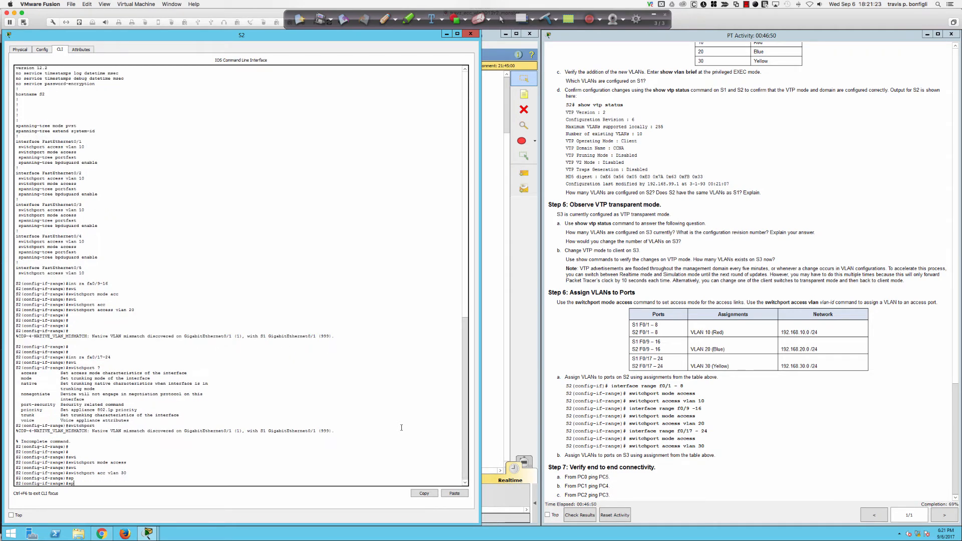
{"action": "type", "text": "an"}
{"action": "key", "text": "Tab"}
{"action": "type", "text": "port"}
{"action": "key", "text": "Tab"}
{"action": "key", "text": "Return"}
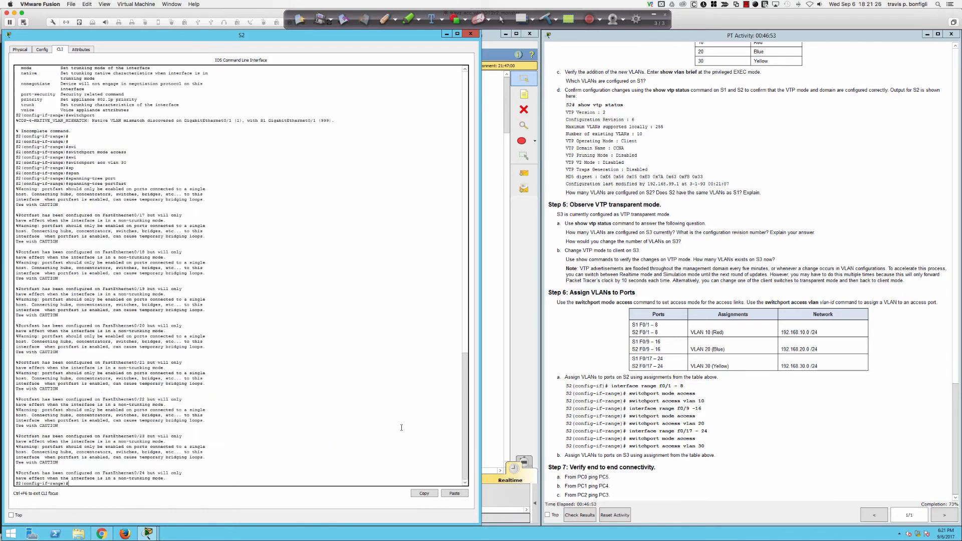
{"action": "key", "text": "Return"}
{"action": "key", "text": "Return"}
{"action": "key", "text": "Return"}
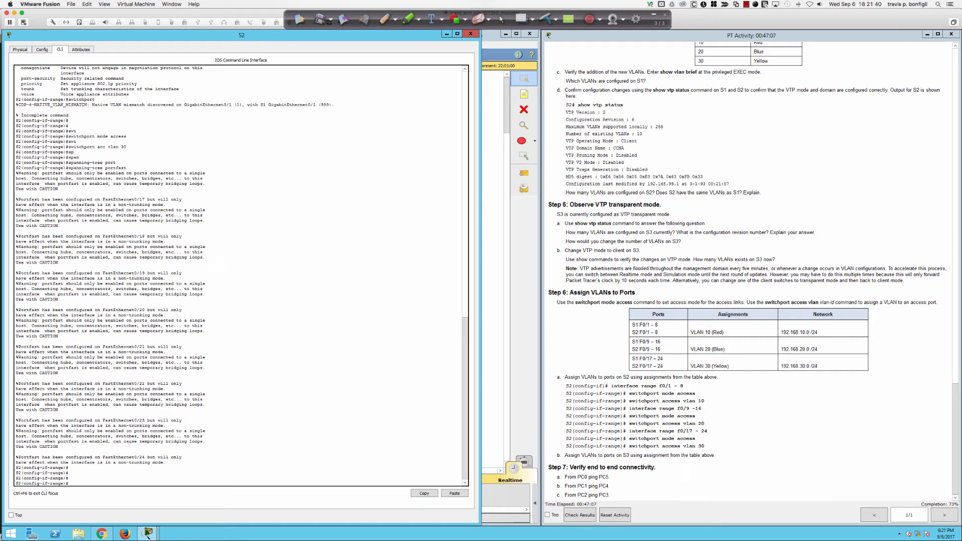
{"action": "left_click", "coordinate": [496, 405]}
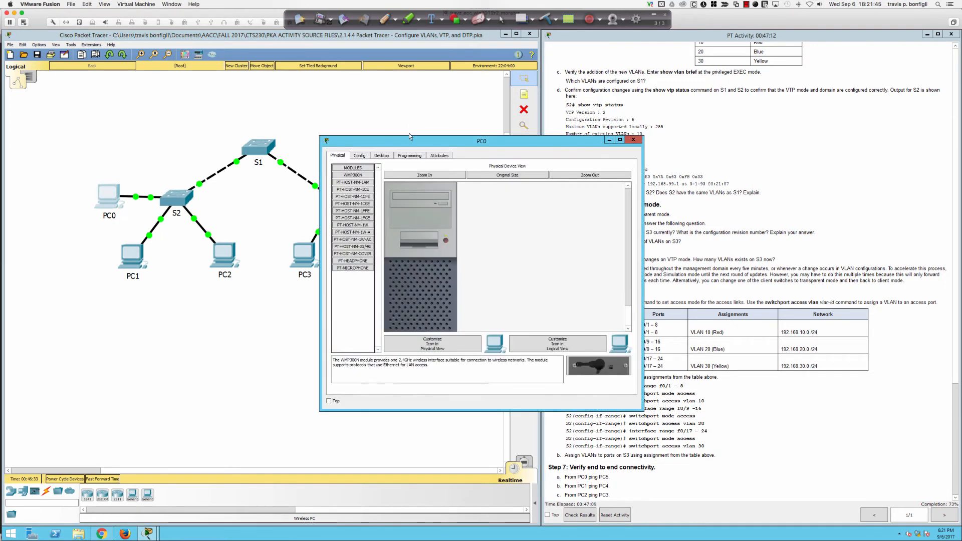
Step: From PC0's command prompt, ping 192.168.10.2; all four requests time out
{"action": "left_click_drag", "start_coordinate": [411, 141], "coordinate": [185, 217]}
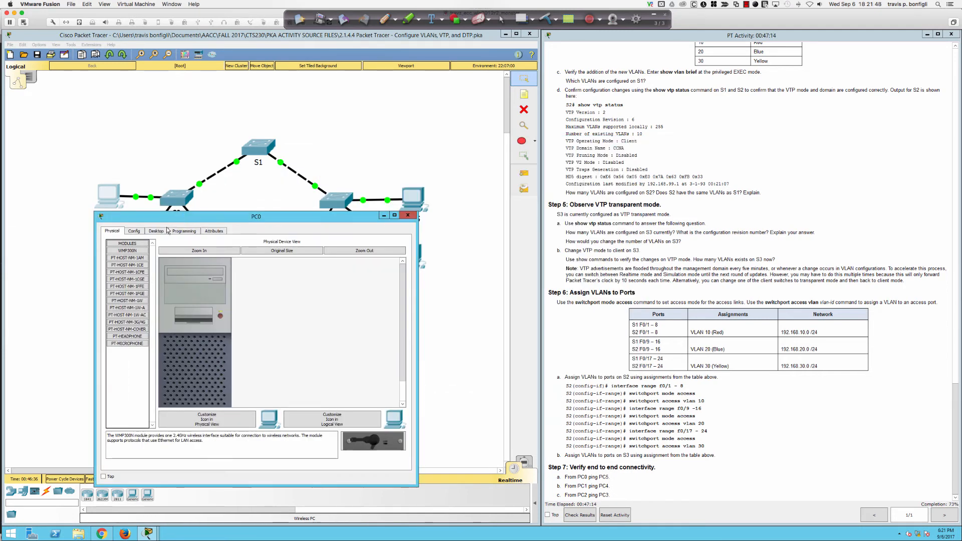
{"action": "left_click", "coordinate": [152, 231]}
{"action": "left_click", "coordinate": [372, 260]}
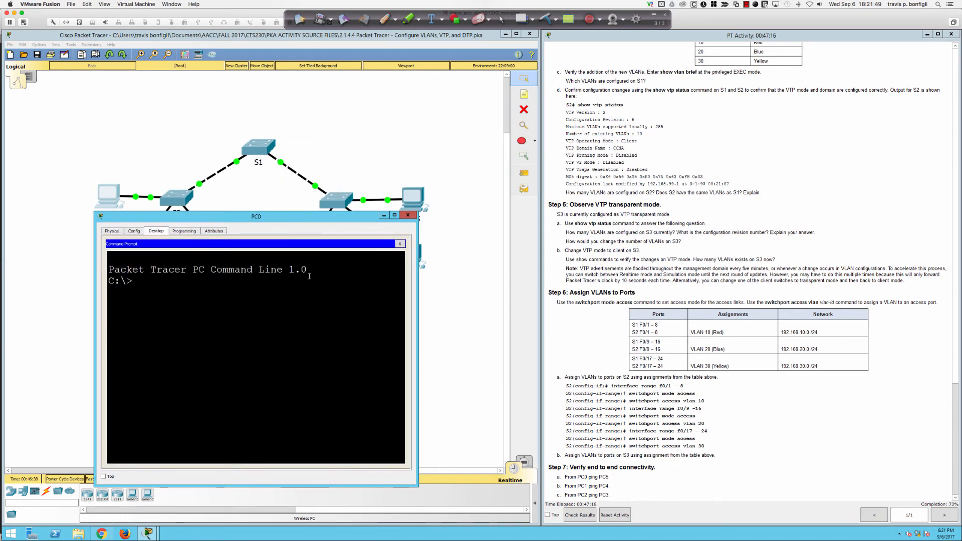
{"action": "triple_click", "coordinate": [127, 275]}
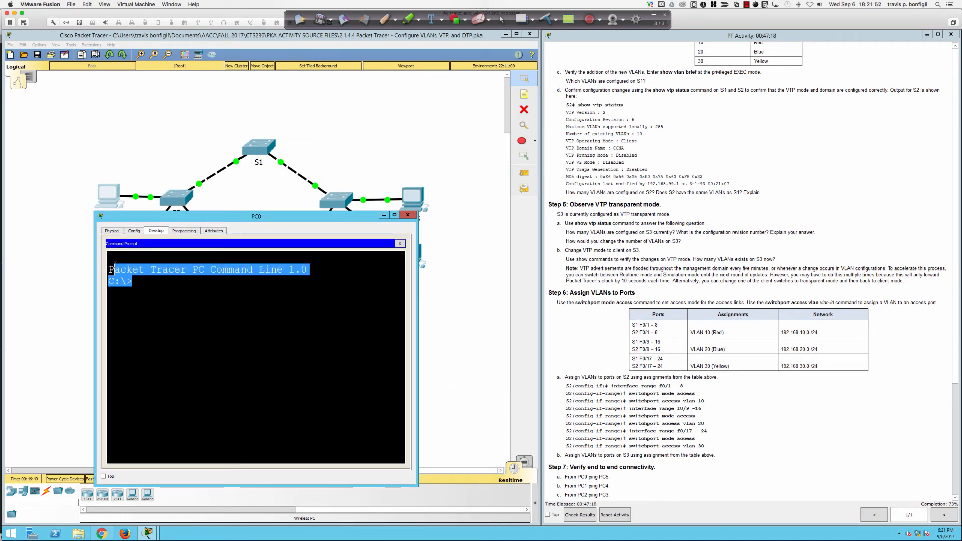
{"action": "left_click", "coordinate": [248, 289]}
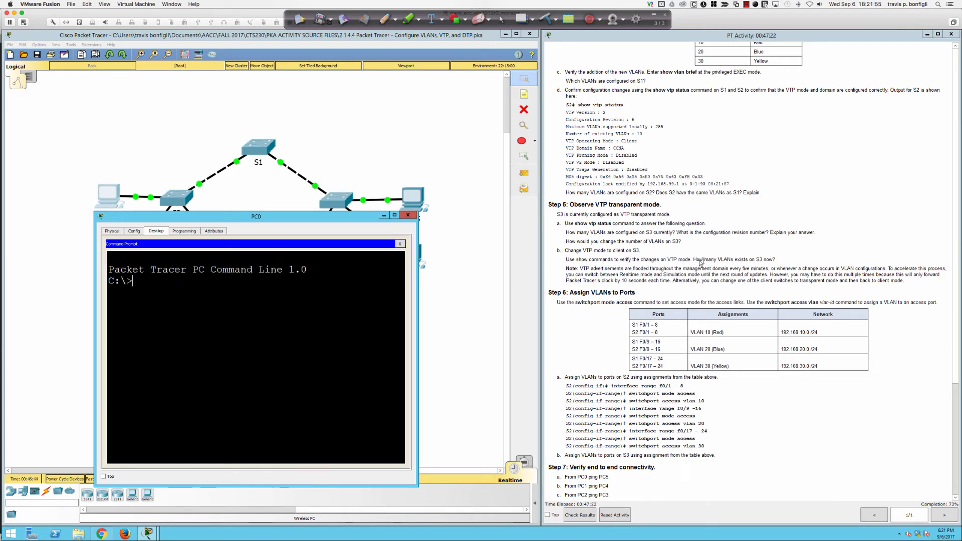
{"action": "scroll", "coordinate": [634, 275], "scroll_direction": "up", "scroll_amount": 3}
{"action": "scroll", "coordinate": [634, 275], "scroll_direction": "up", "scroll_amount": 15}
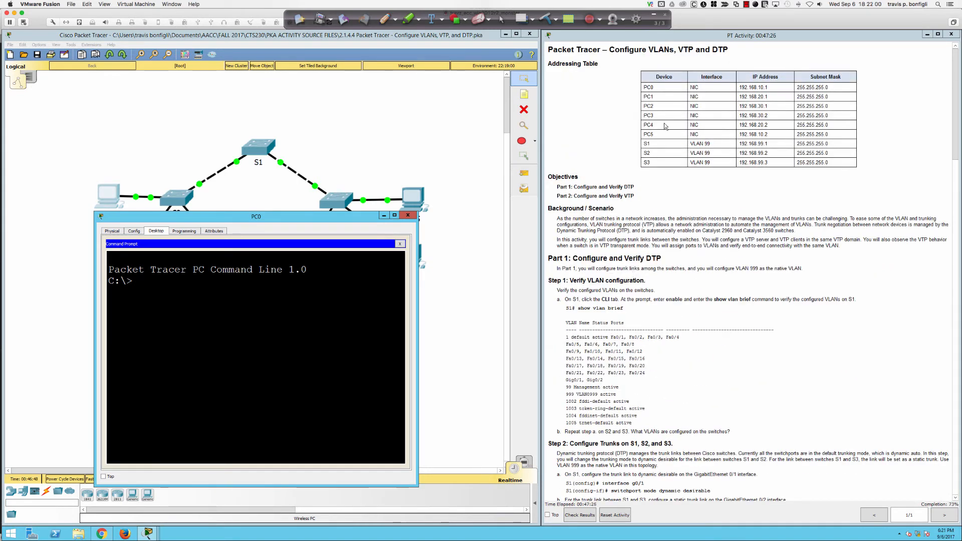
{"action": "left_click", "coordinate": [360, 269]}
{"action": "type", "text": "ping 192.1"}
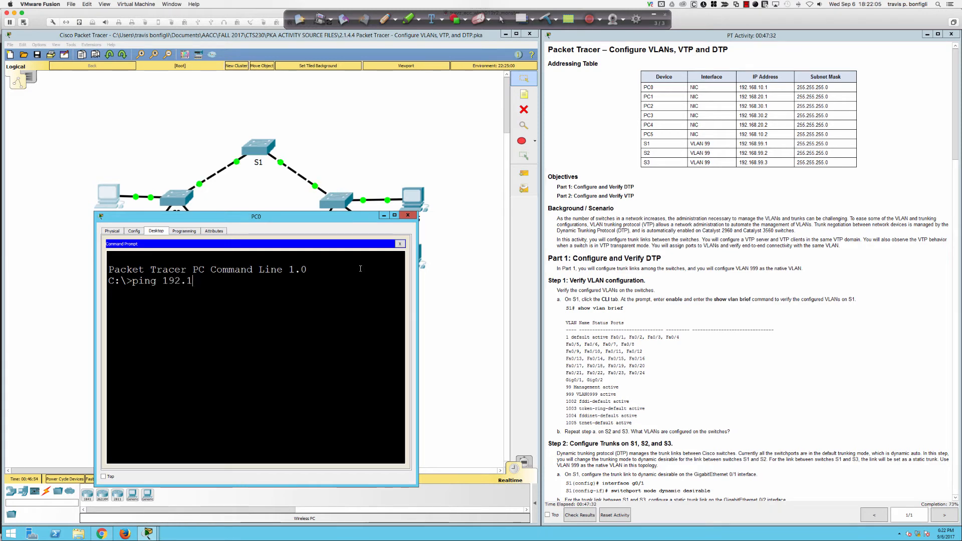
{"action": "type", "text": "68.10.2"}
{"action": "key", "text": "Return"}
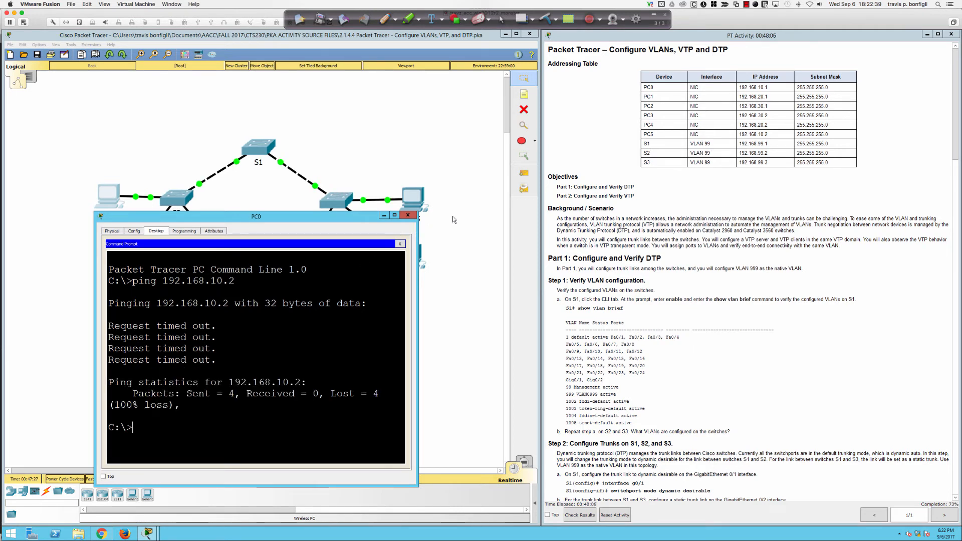
{"action": "left_click", "coordinate": [408, 215]}
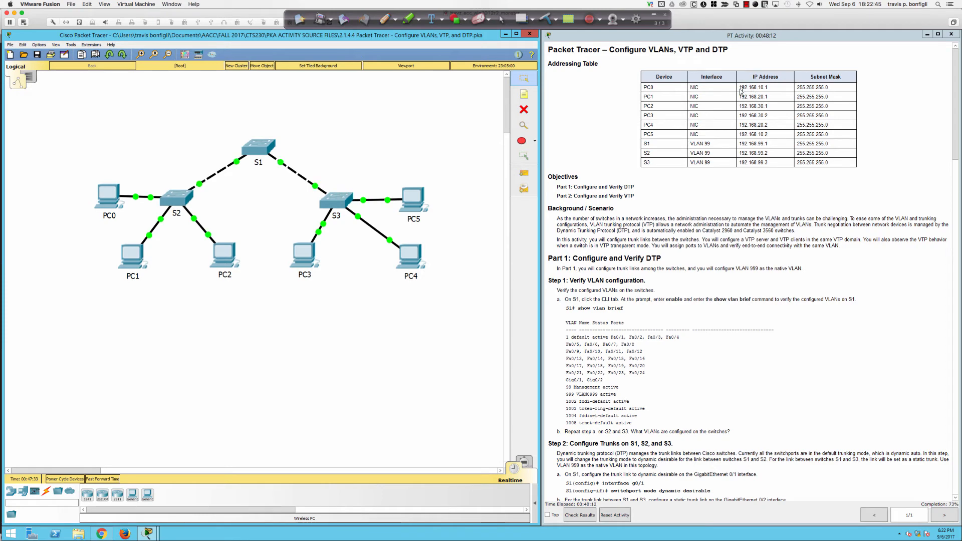
Step: Ping PC0's own address 192.168.10.1, getting four replies with 0% loss
{"action": "left_click", "coordinate": [111, 199]}
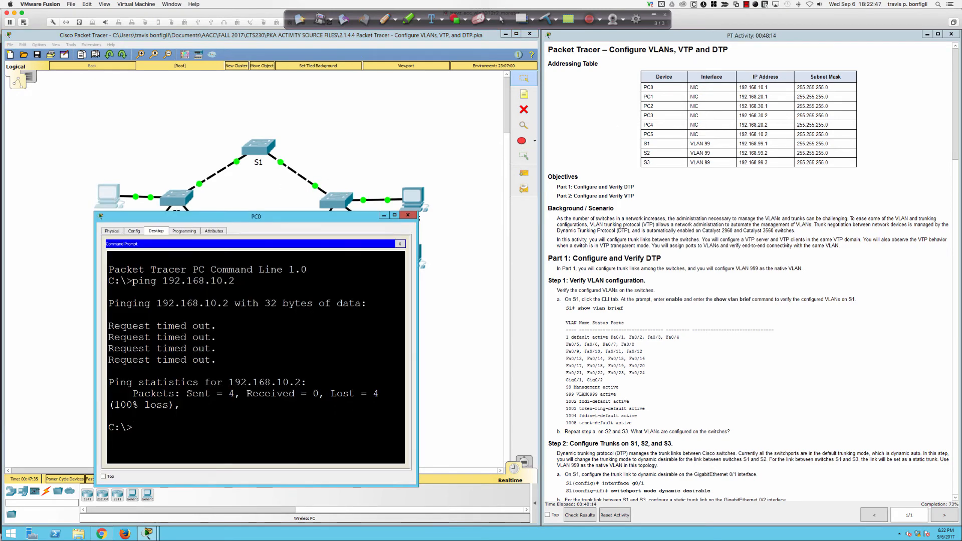
{"action": "key", "text": "Up"}
{"action": "key", "text": "BackSpace"}
{"action": "type", "text": "1"}
{"action": "key", "text": "Return"}
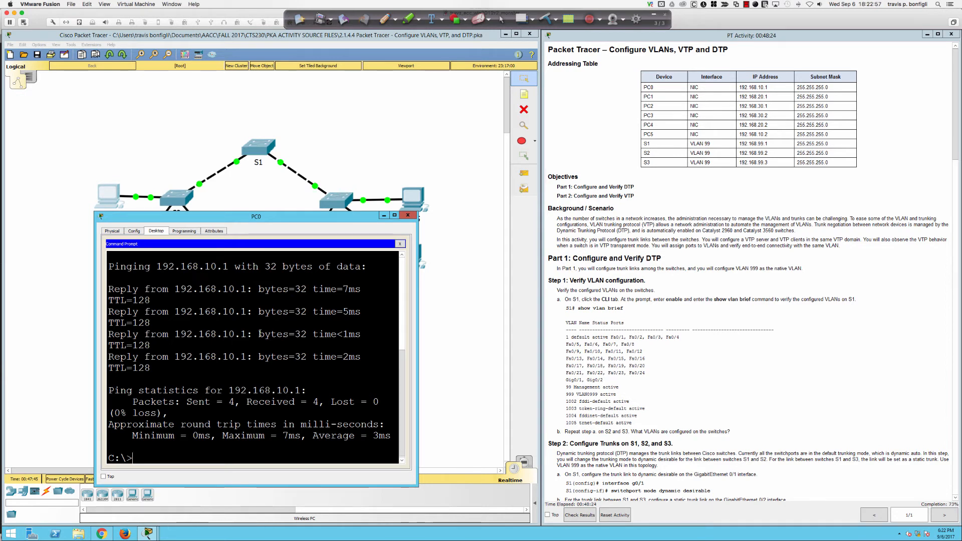
{"action": "scroll", "coordinate": [244, 312], "scroll_direction": "up", "scroll_amount": 3}
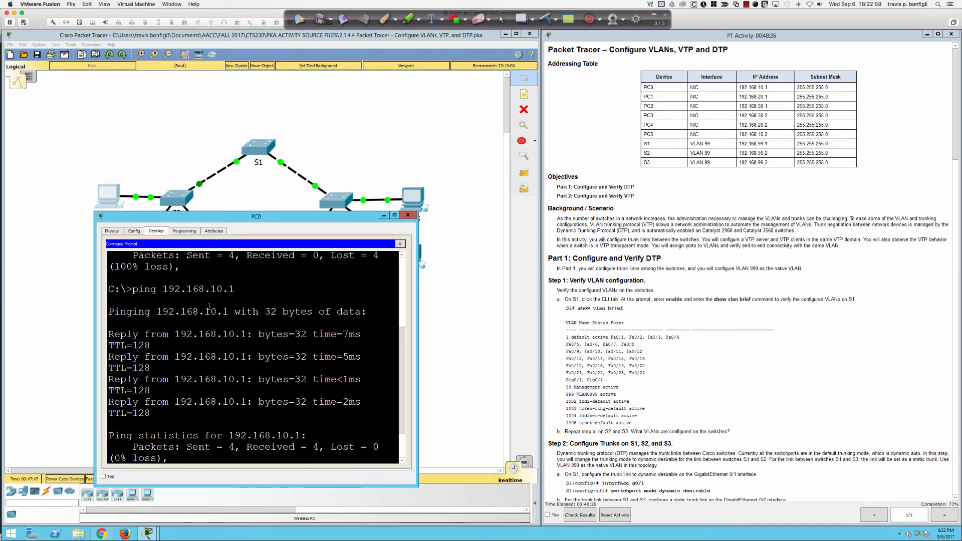
{"action": "scroll", "coordinate": [209, 307], "scroll_direction": "up", "scroll_amount": 4}
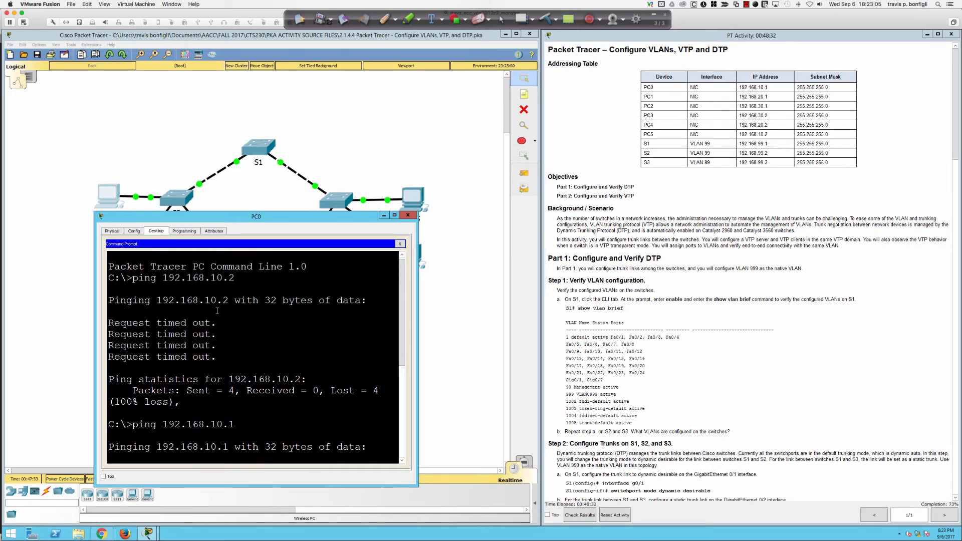
{"action": "left_click", "coordinate": [22, 282]}
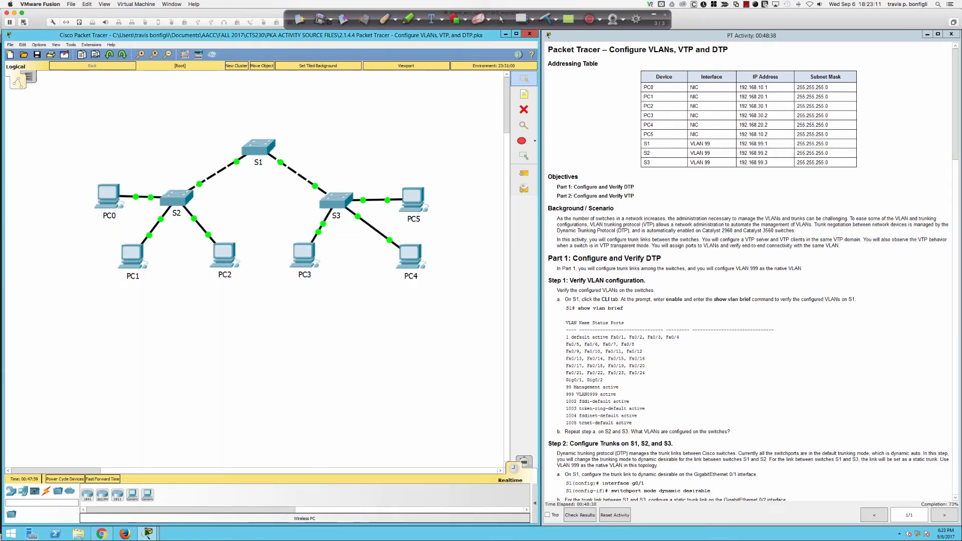
{"action": "scroll", "coordinate": [626, 357], "scroll_direction": "down", "scroll_amount": 5}
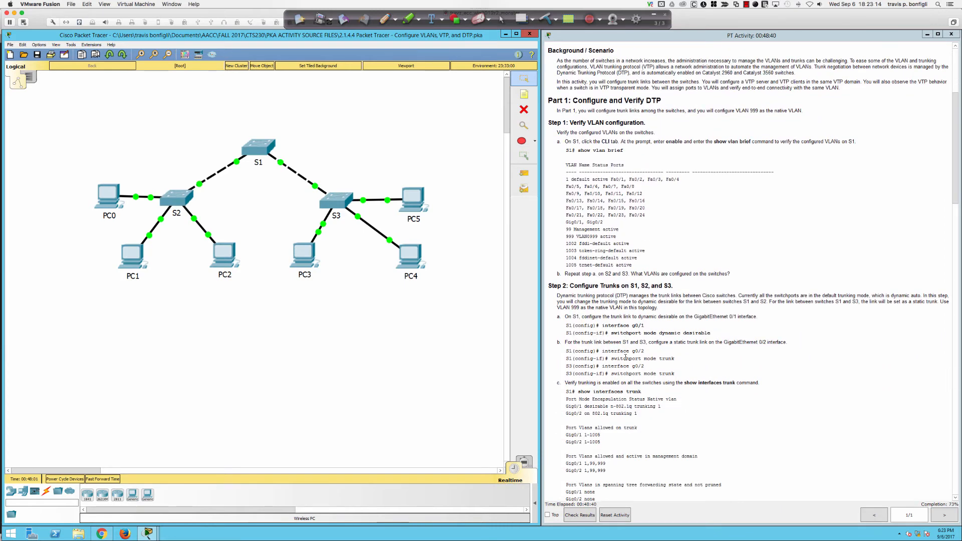
{"action": "scroll", "coordinate": [625, 357], "scroll_direction": "down", "scroll_amount": 20}
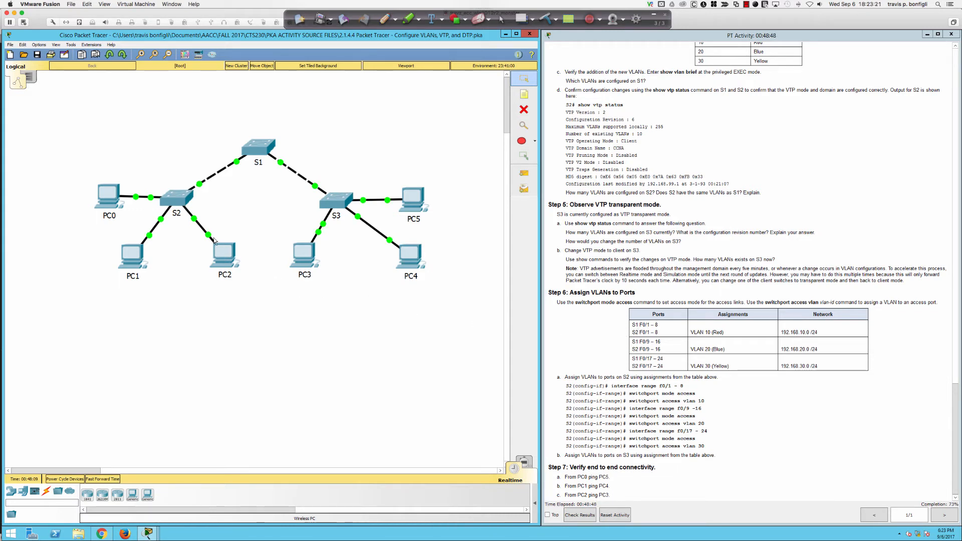
Step: Review S2's running configuration with 'do sh run'
{"action": "left_click", "coordinate": [176, 202]}
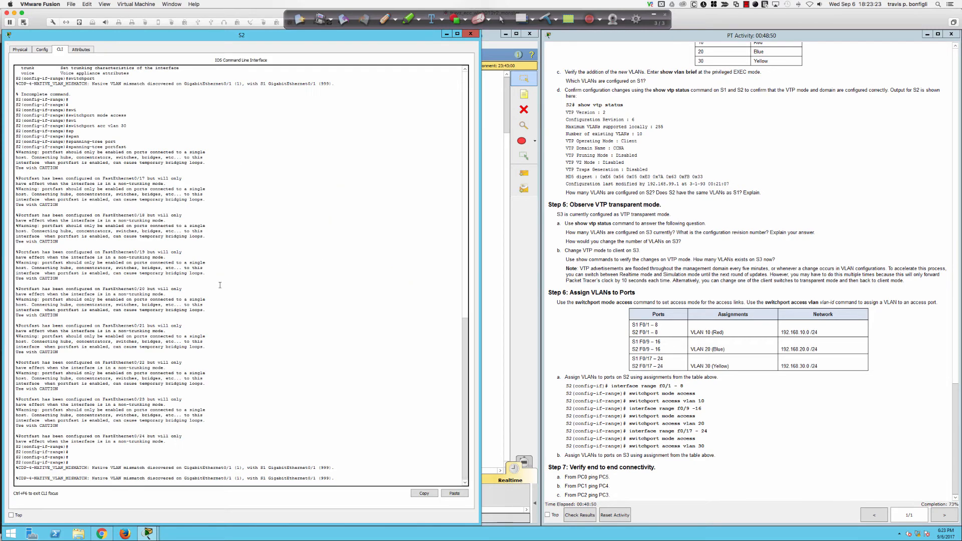
{"action": "key", "text": "Return"}
{"action": "key", "text": "Return"}
{"action": "key", "text": "Return"}
{"action": "key", "text": "Return"}
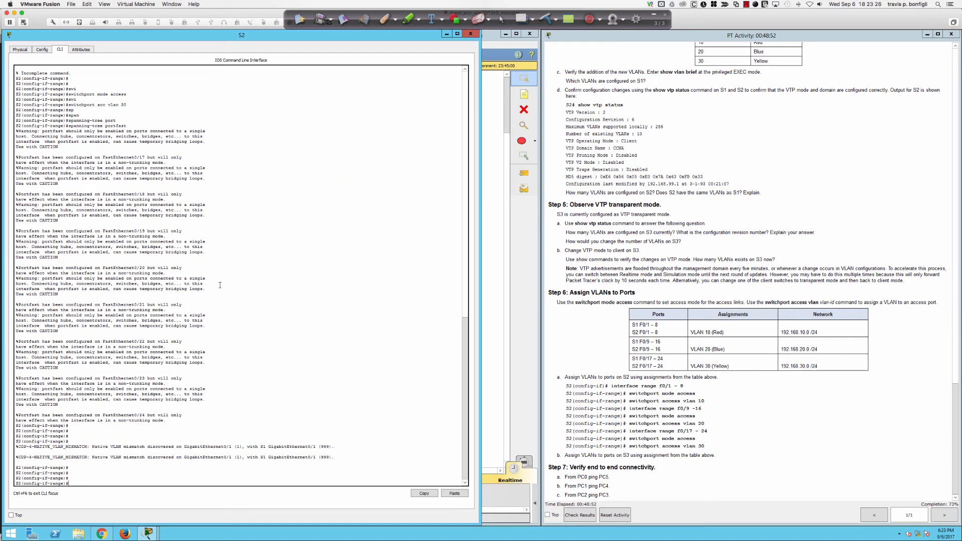
{"action": "type", "text": "do sh run"}
{"action": "key", "text": "Return"}
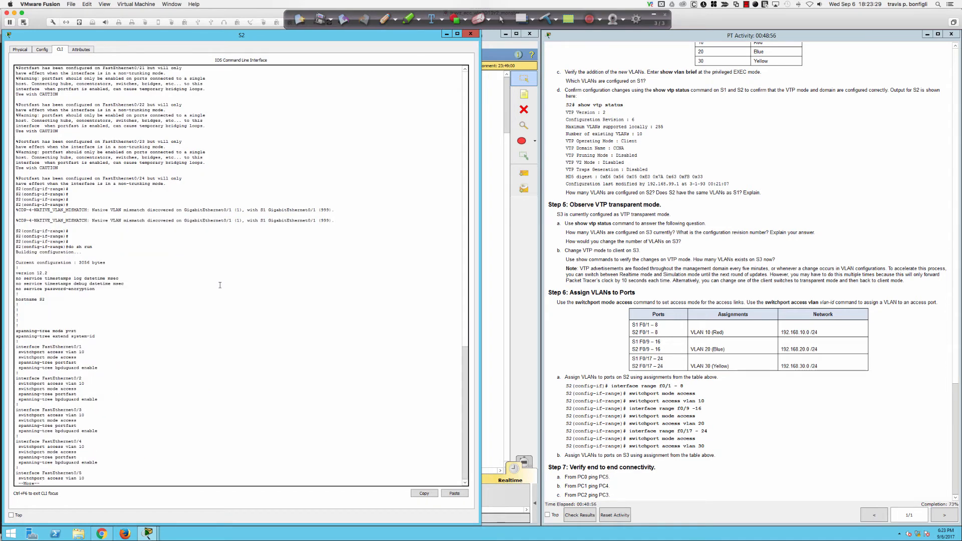
{"action": "key", "text": "space"}
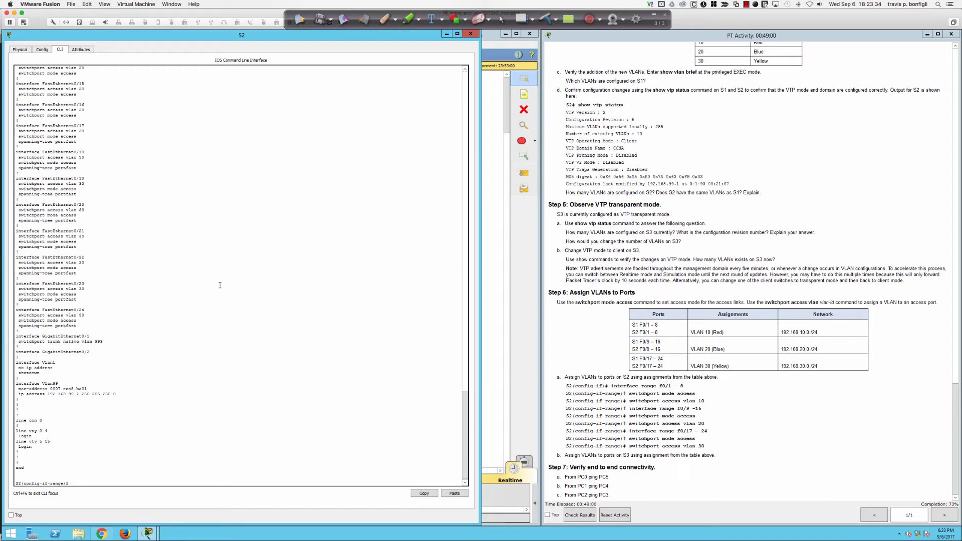
Step: On Gi0/1, set the trunk native VLAN, correcting it from 99 to 999
{"action": "type", "text": "int gi0/1"}
{"action": "key", "text": "Return"}
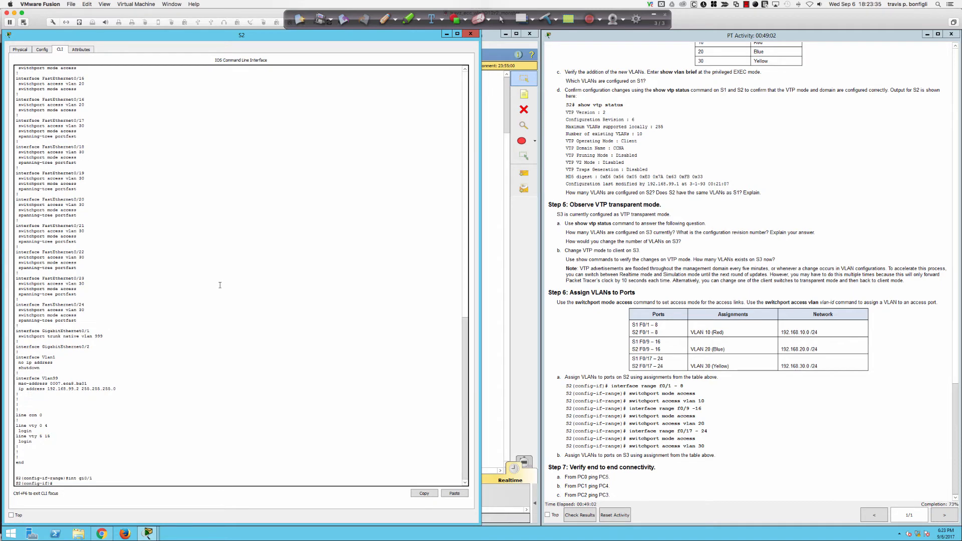
{"action": "type", "text": "swi"}
{"action": "key", "text": "Tab"}
{"action": "type", "text": "tru"}
{"action": "key", "text": "Tab"}
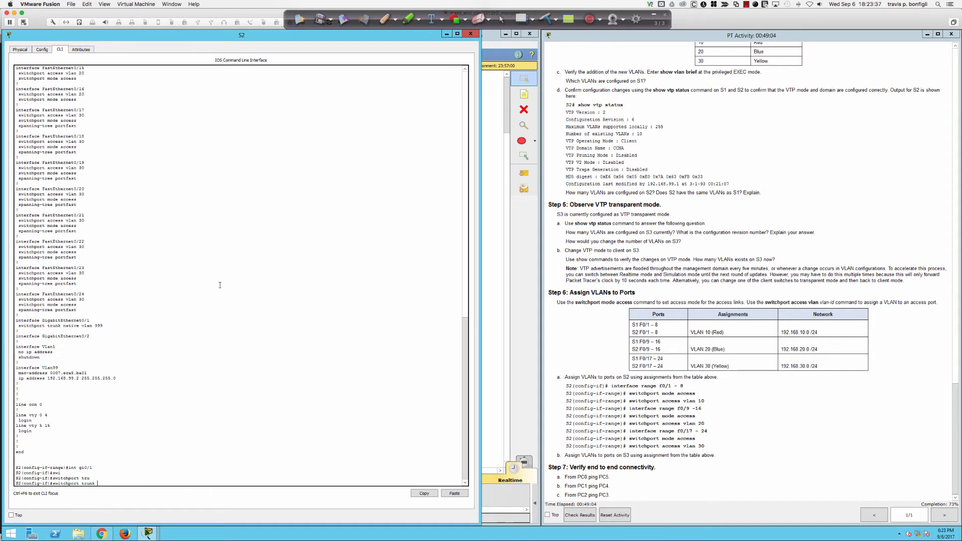
{"action": "type", "text": "na"}
{"action": "key", "text": "Tab"}
{"action": "type", "text": "vla"}
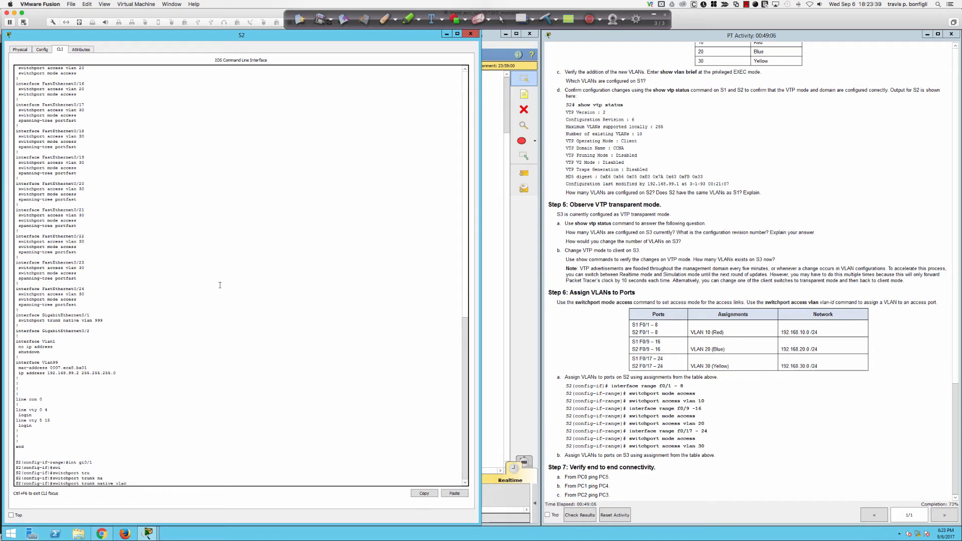
{"action": "key", "text": "Return"}
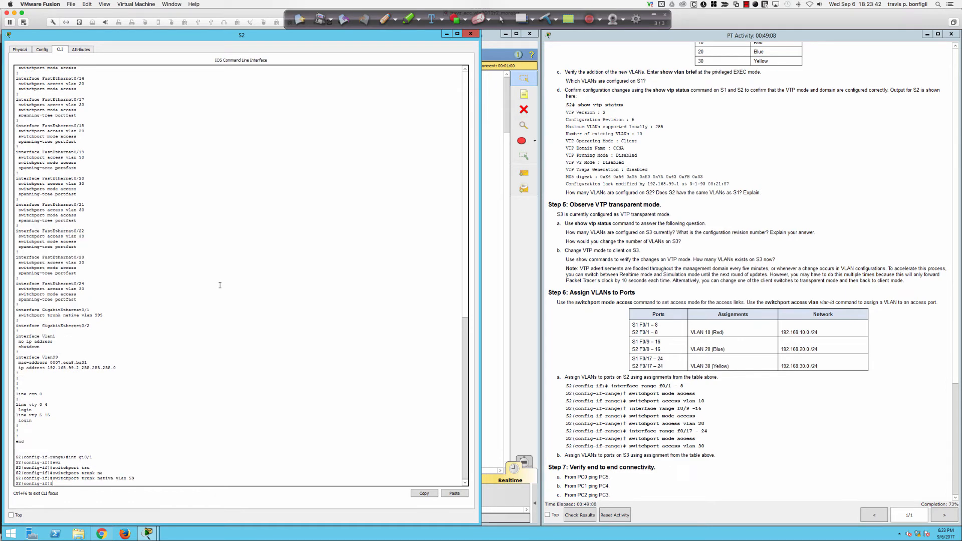
{"action": "key", "text": "Return"}
{"action": "key", "text": "Return"}
{"action": "key", "text": "Return"}
{"action": "key", "text": "Return"}
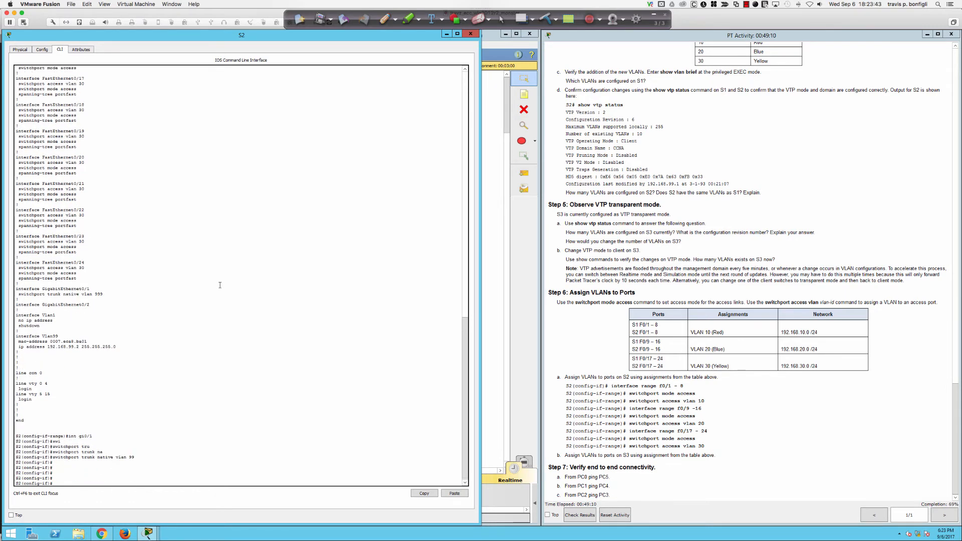
{"action": "key", "text": "Up"}
{"action": "key", "text": "Return"}
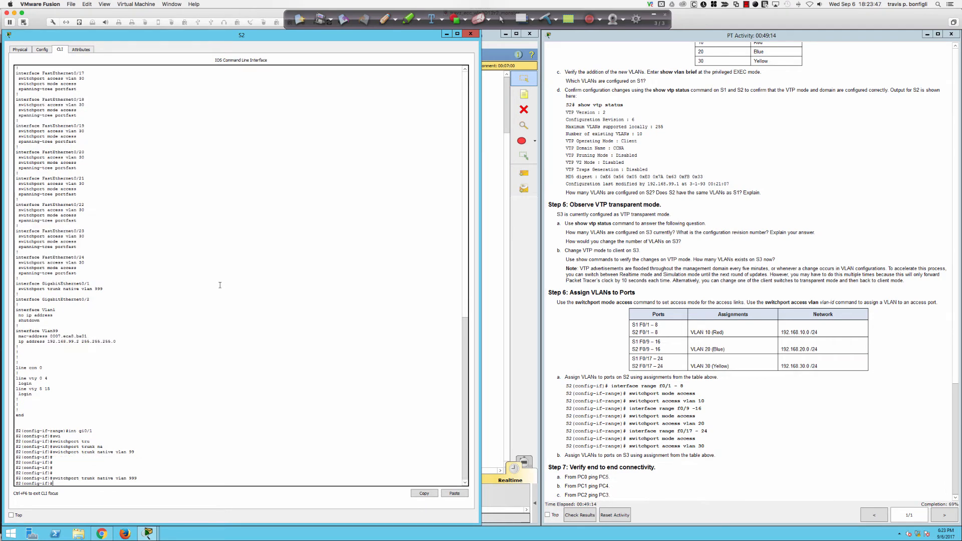
{"action": "key", "text": "Return"}
{"action": "key", "text": "Return"}
{"action": "key", "text": "Return"}
{"action": "key", "text": "Return"}
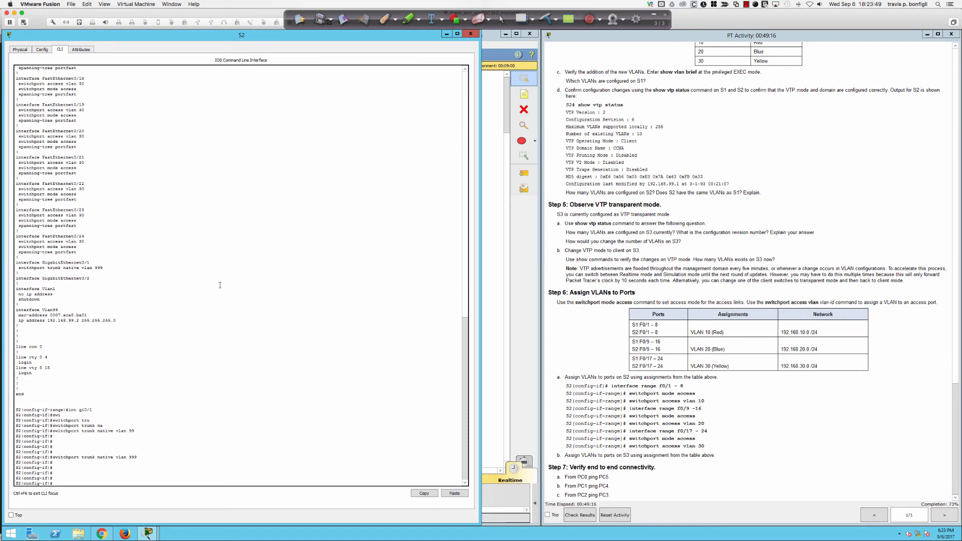
Step: Bounce Gi0/1 with shut/no shut and set it to switchport mode trunk
{"action": "type", "text": "shut"}
{"action": "key", "text": "Return"}
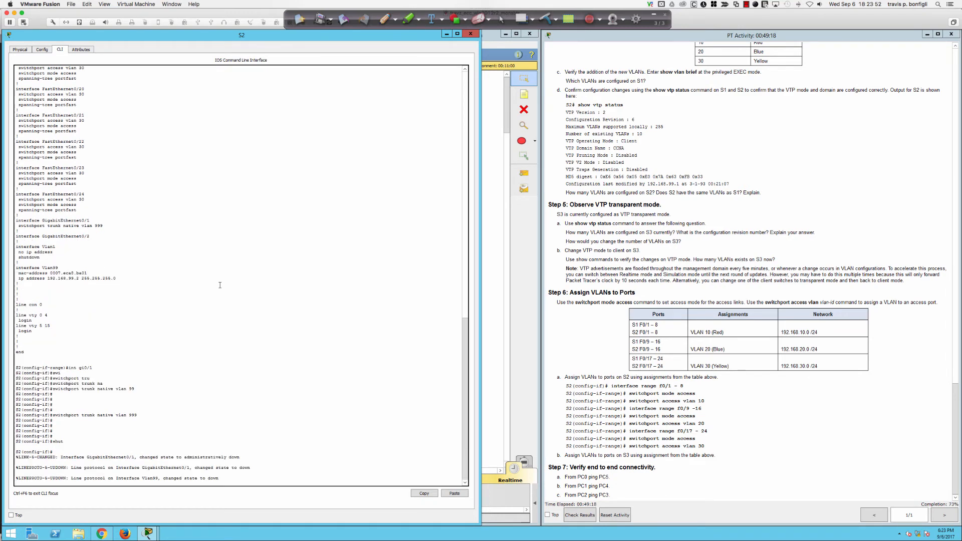
{"action": "key", "text": "Return"}
{"action": "key", "text": "Return"}
{"action": "key", "text": "Return"}
{"action": "key", "text": "Return"}
{"action": "key", "text": "Return"}
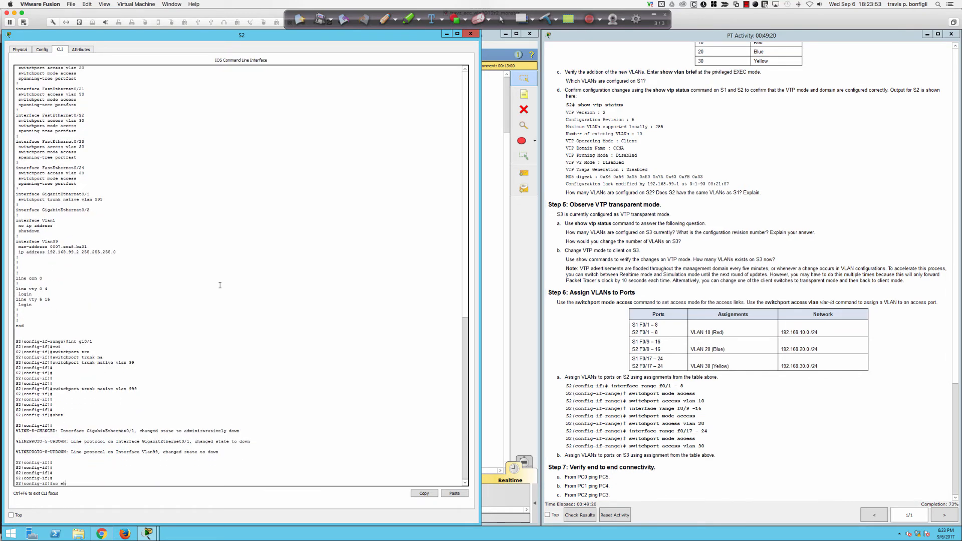
{"action": "type", "text": "no shut"}
{"action": "key", "text": "Return"}
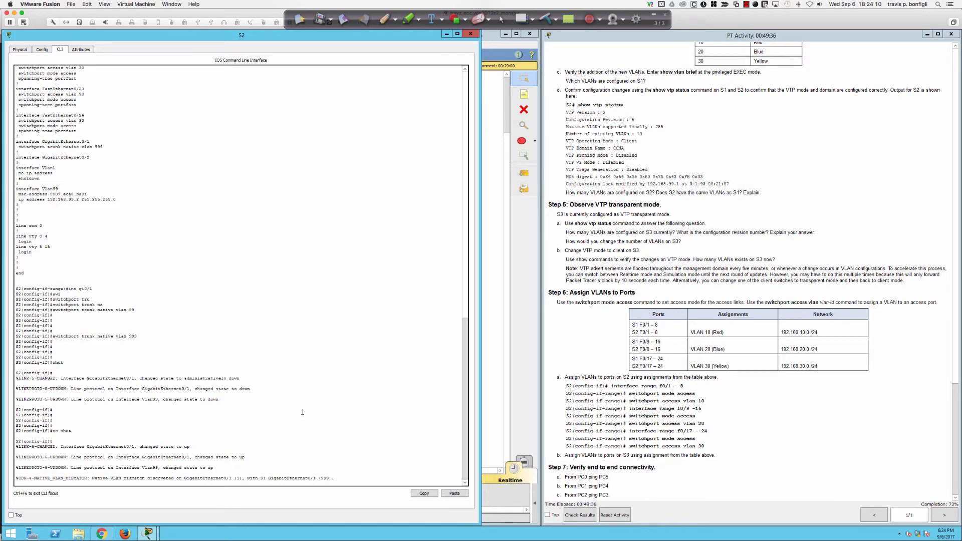
{"action": "key", "text": "Return"}
{"action": "key", "text": "Return"}
{"action": "key", "text": "Return"}
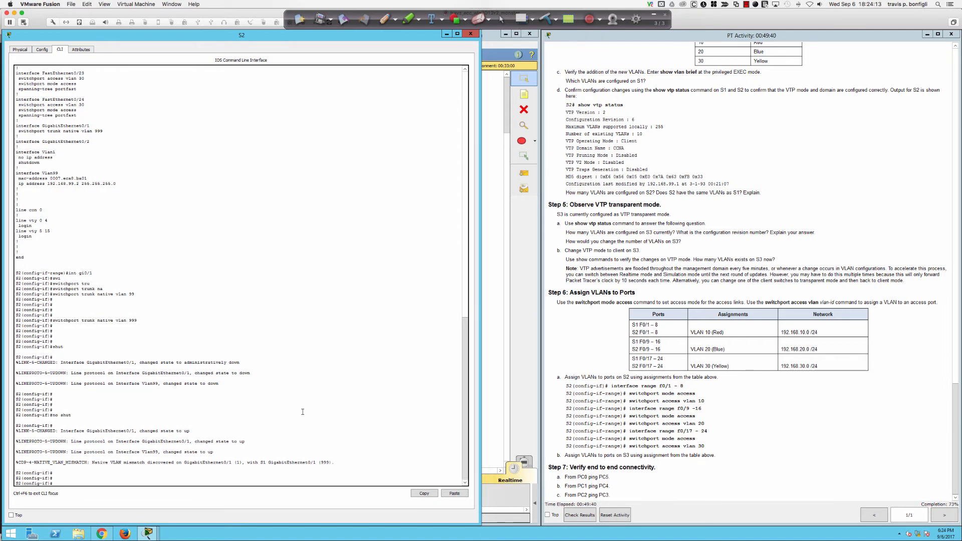
{"action": "type", "text": "swi"}
{"action": "key", "text": "Tab"}
{"action": "type", "text": "mode trunk"}
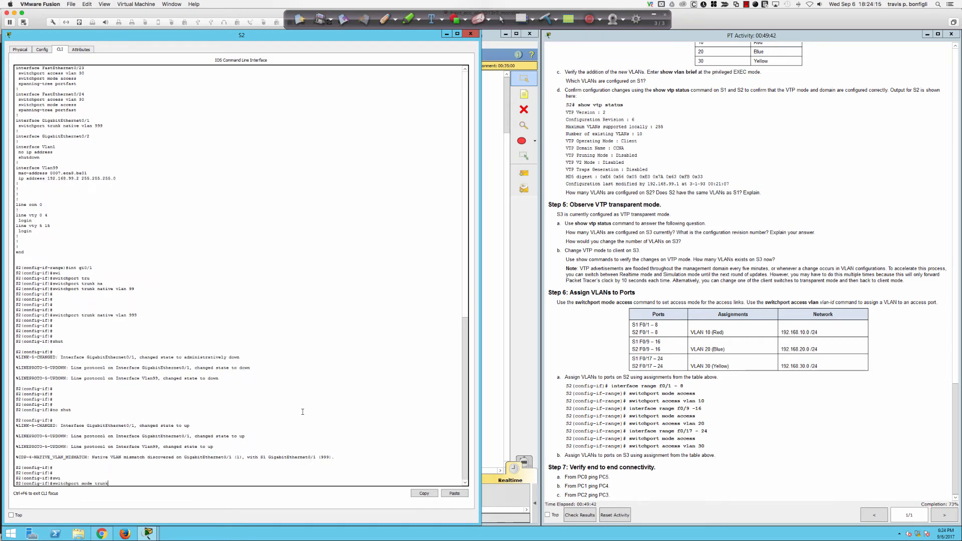
{"action": "key", "text": "Return"}
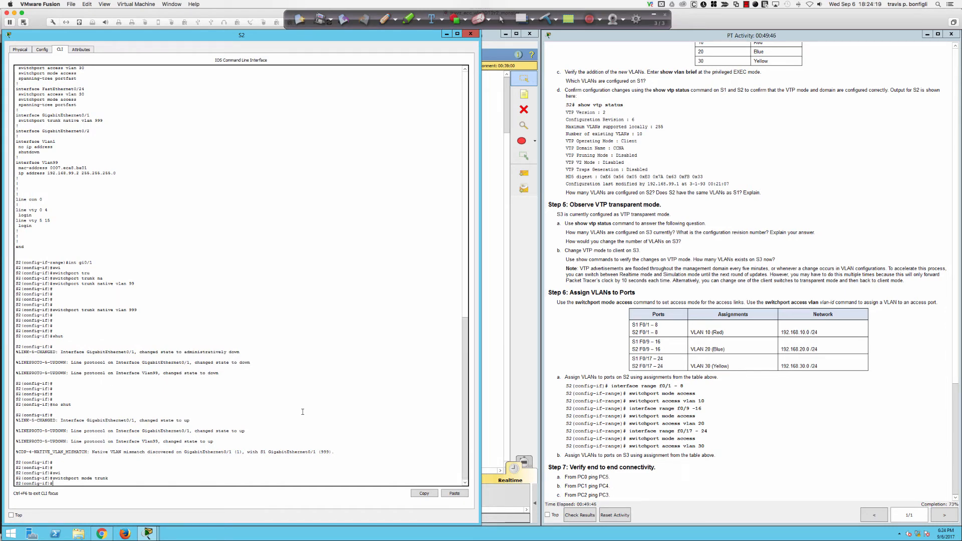
Step: Run 'do sh int trunk' repeatedly to confirm Gi0/1 trunks with native VLAN 999
{"action": "key", "text": "Return"}
{"action": "key", "text": "Return"}
{"action": "key", "text": "Return"}
{"action": "key", "text": "Return"}
{"action": "type", "text": "do sh iin"}
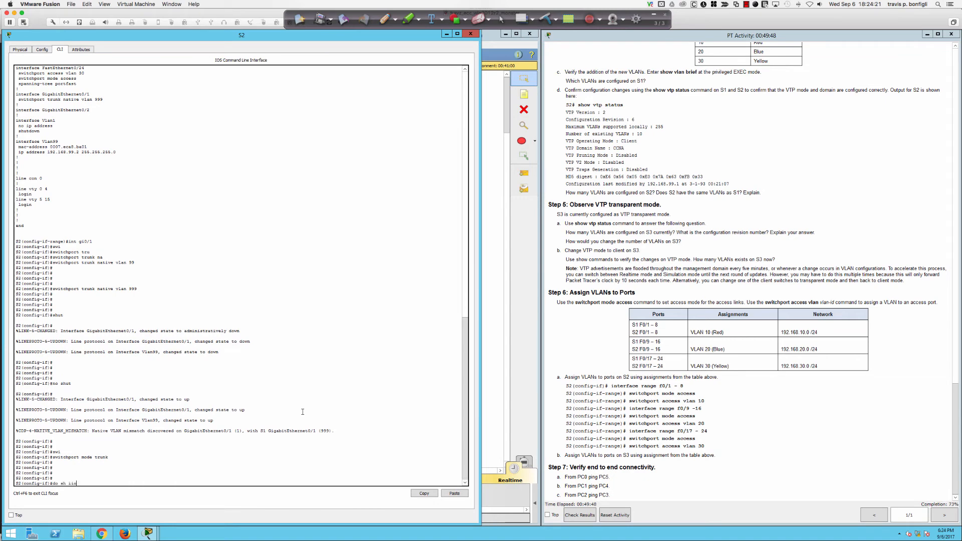
{"action": "key", "text": "BackSpace"}
{"action": "key", "text": "BackSpace"}
{"action": "type", "text": "nt trunk"}
{"action": "key", "text": "Return"}
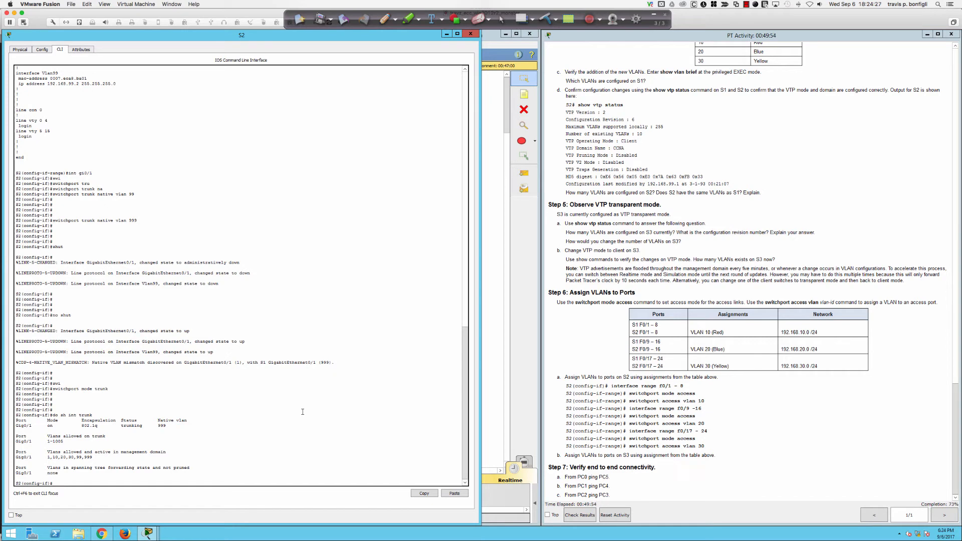
{"action": "key", "text": "Up"}
{"action": "key", "text": "Return"}
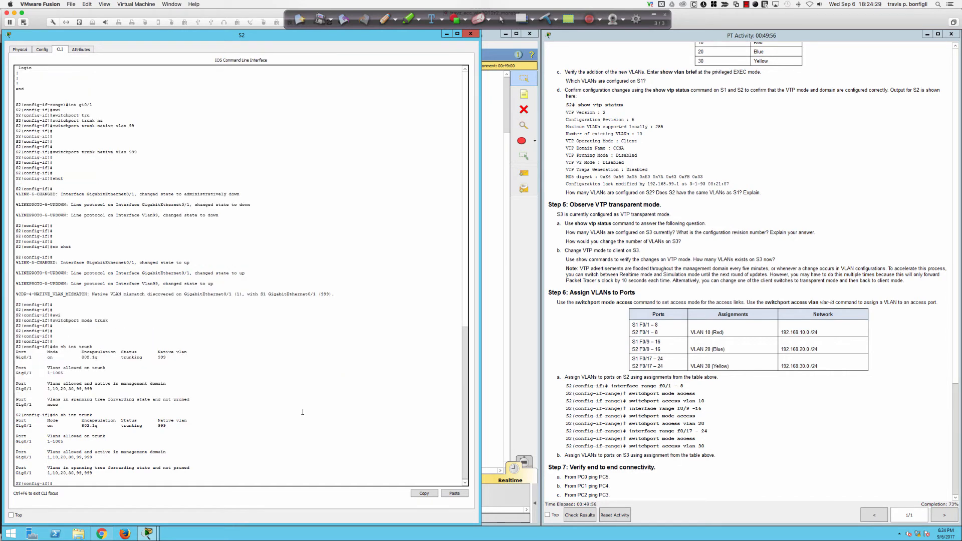
{"action": "key", "text": "Up"}
{"action": "key", "text": "Return"}
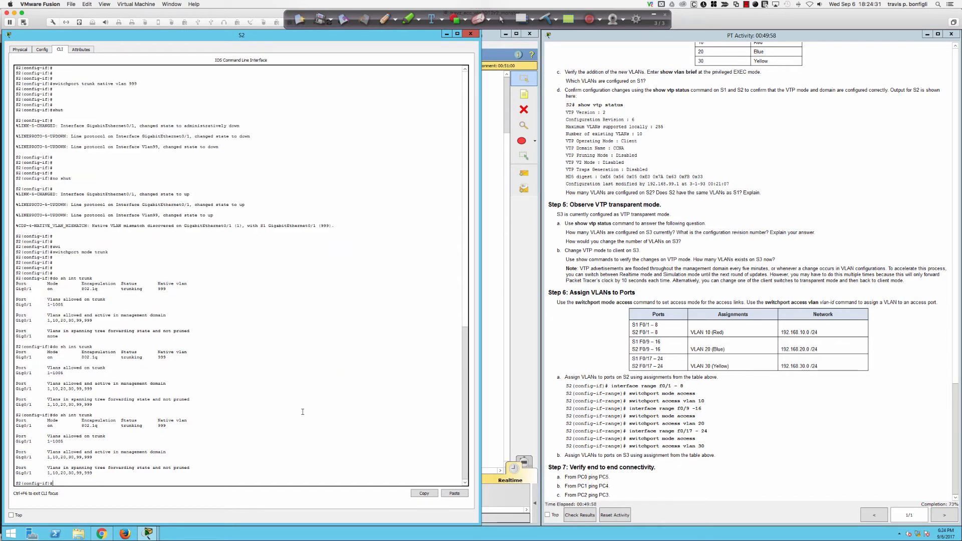
{"action": "key", "text": "Up"}
{"action": "key", "text": "Return"}
{"action": "key", "text": "Up"}
{"action": "key", "text": "Return"}
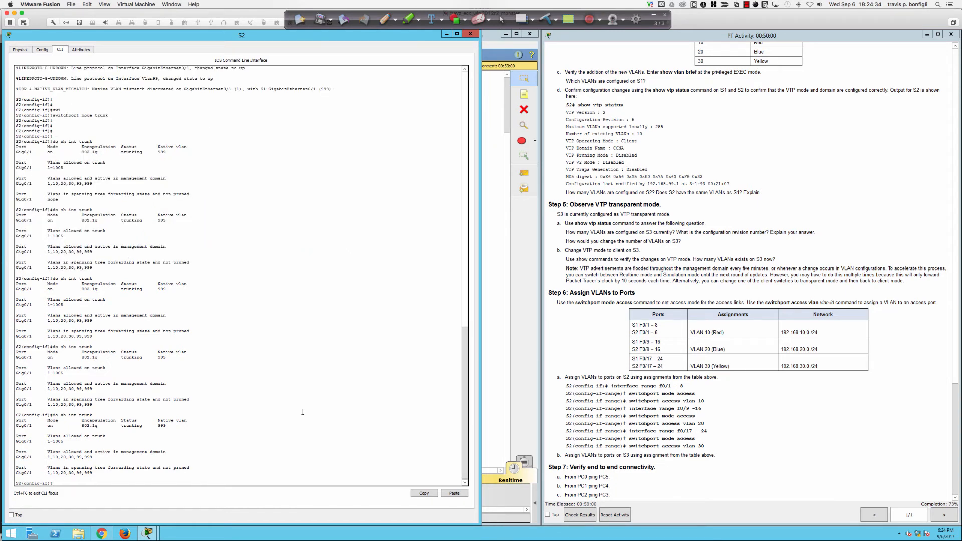
Step: Rerun PC0's ping to 192.168.10.2, which still times out
{"action": "left_click", "coordinate": [491, 353]}
{"action": "left_click", "coordinate": [109, 203]}
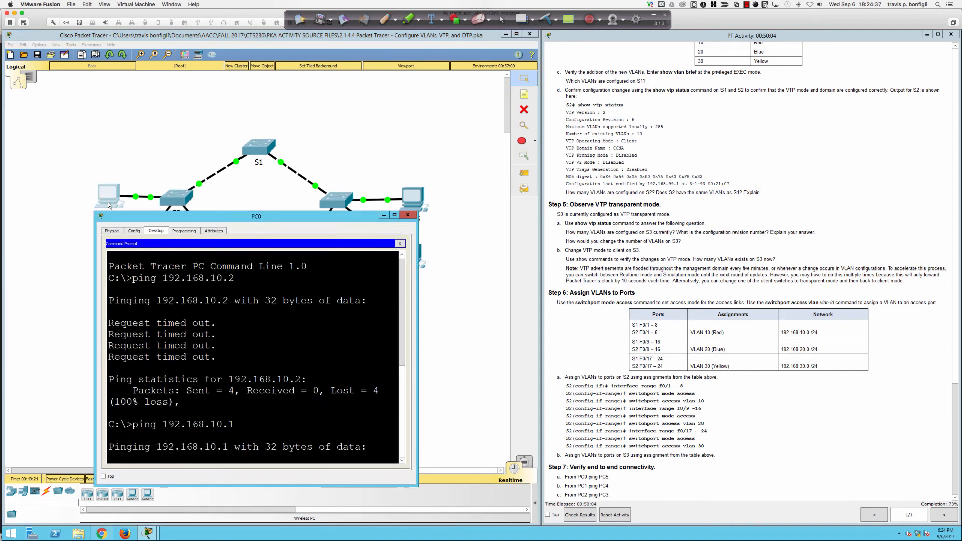
{"action": "key", "text": "Up"}
{"action": "key", "text": "Up"}
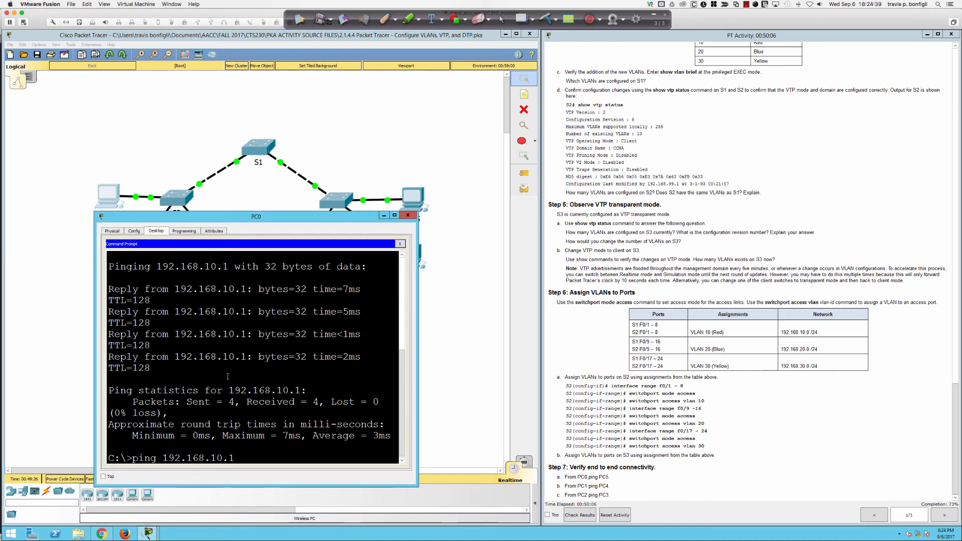
{"action": "key", "text": "Return"}
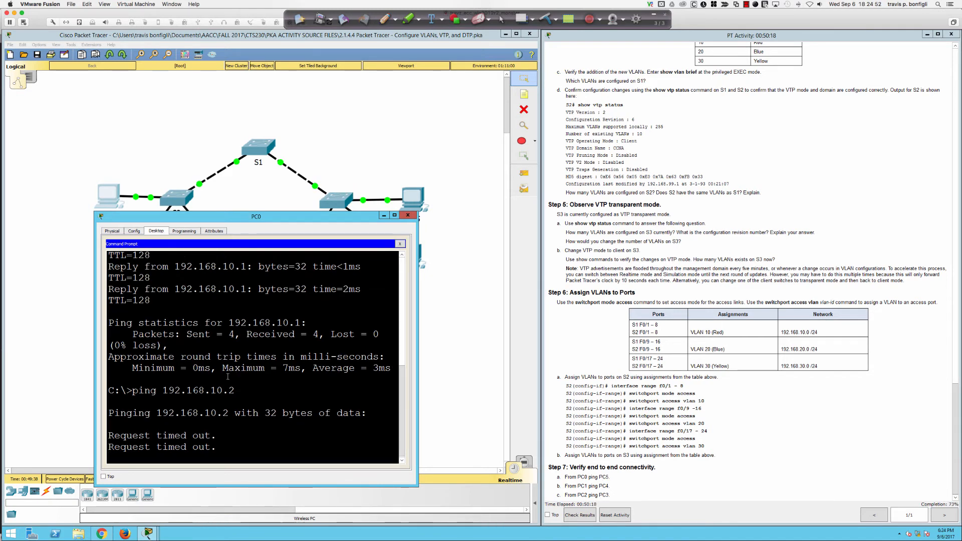
{"action": "left_click", "coordinate": [458, 350]}
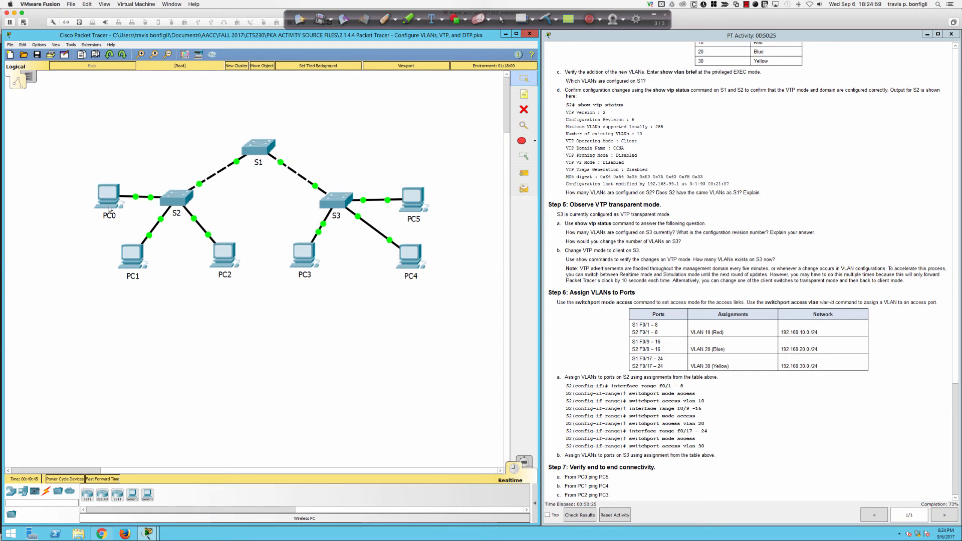
Step: Check trunk status on S2 and then S1 with show int trunk
{"action": "left_click", "coordinate": [160, 202]}
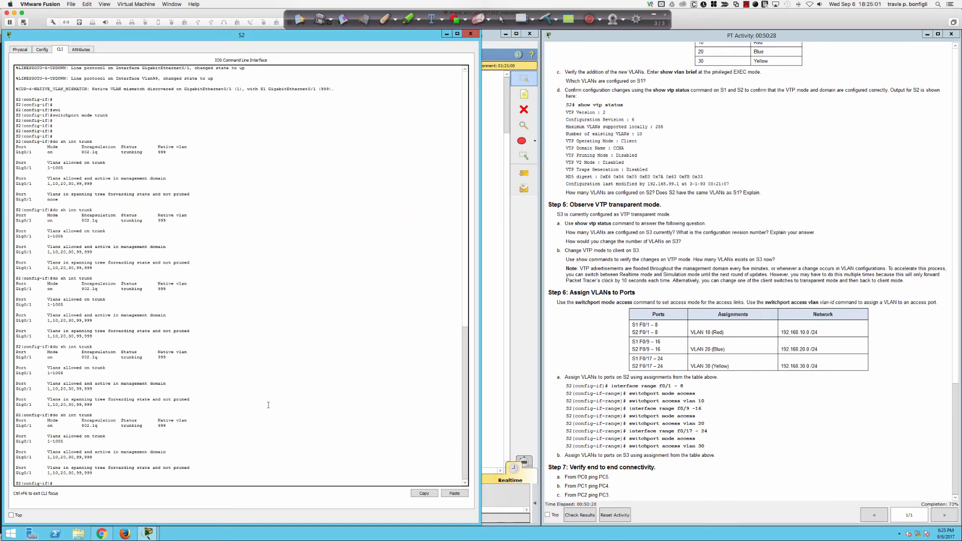
{"action": "key", "text": "Return"}
{"action": "key", "text": "Return"}
{"action": "key", "text": "Return"}
{"action": "key", "text": "Return"}
{"action": "key", "text": "Return"}
{"action": "key", "text": "Return"}
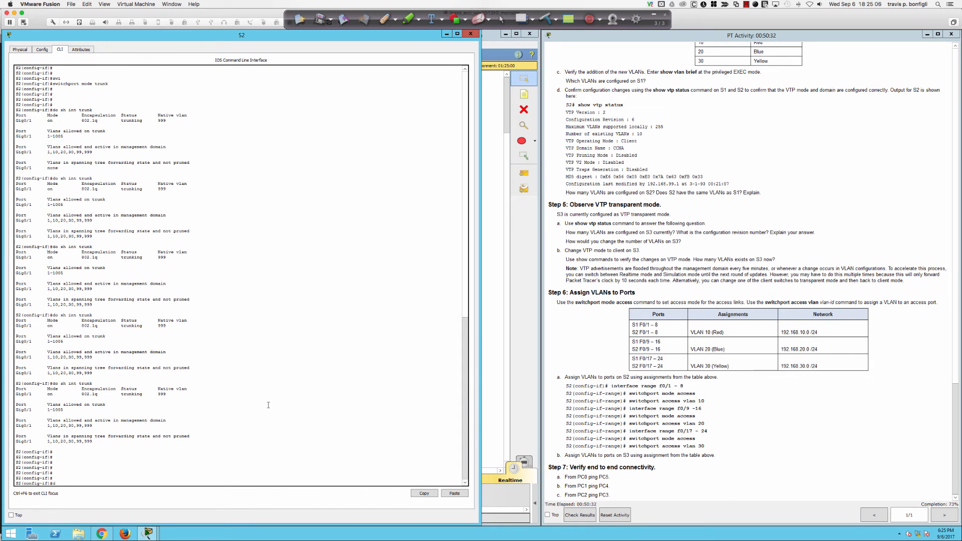
{"action": "type", "text": "do sh int trunk"}
{"action": "key", "text": "Return"}
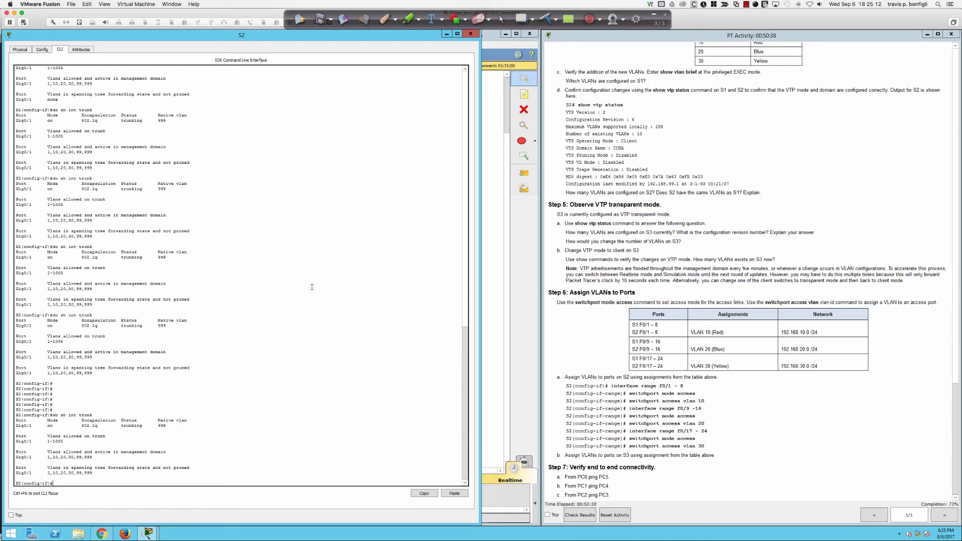
{"action": "left_click", "coordinate": [485, 219]}
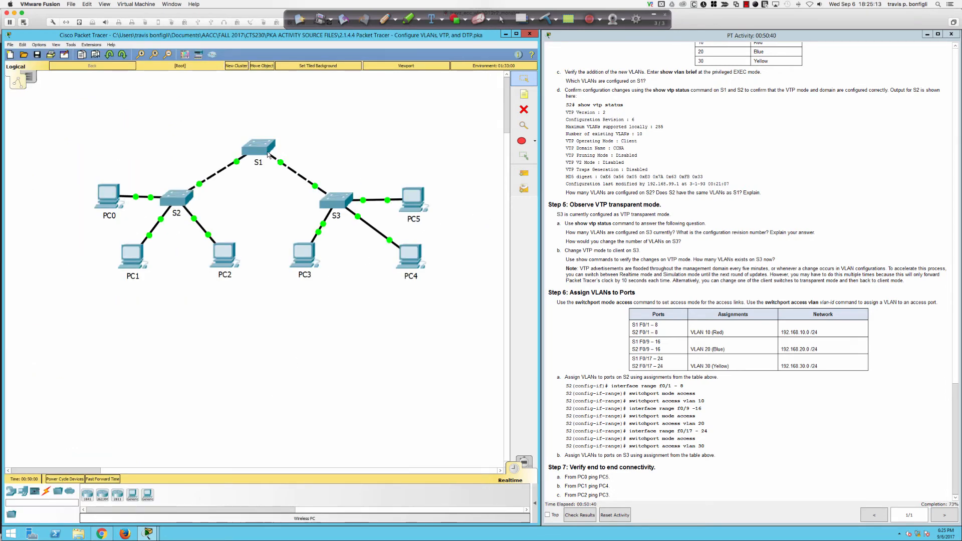
{"action": "left_click", "coordinate": [253, 167]}
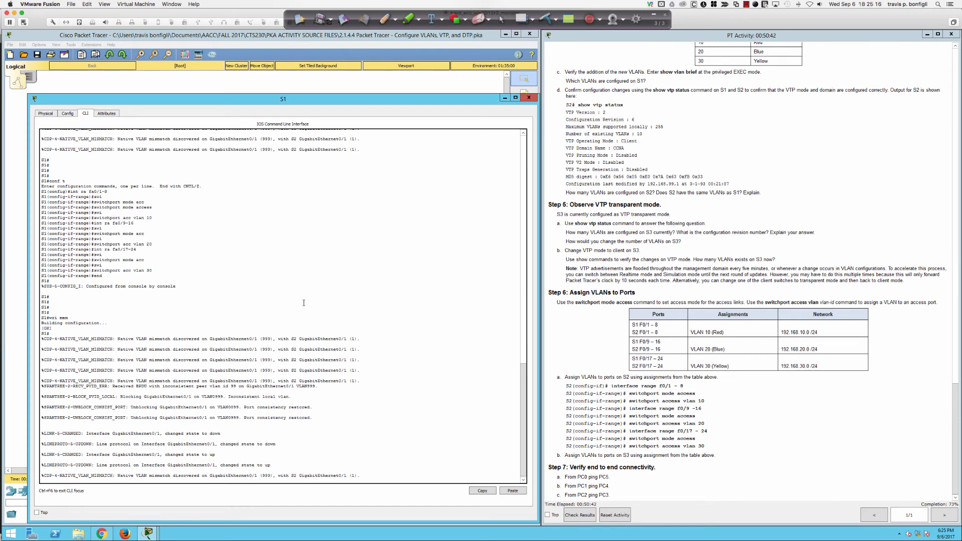
{"action": "key", "text": "Return"}
{"action": "key", "text": "Return"}
{"action": "key", "text": "Return"}
{"action": "key", "text": "Return"}
{"action": "key", "text": "Return"}
{"action": "key", "text": "Return"}
{"action": "key", "text": "Return"}
{"action": "key", "text": "Return"}
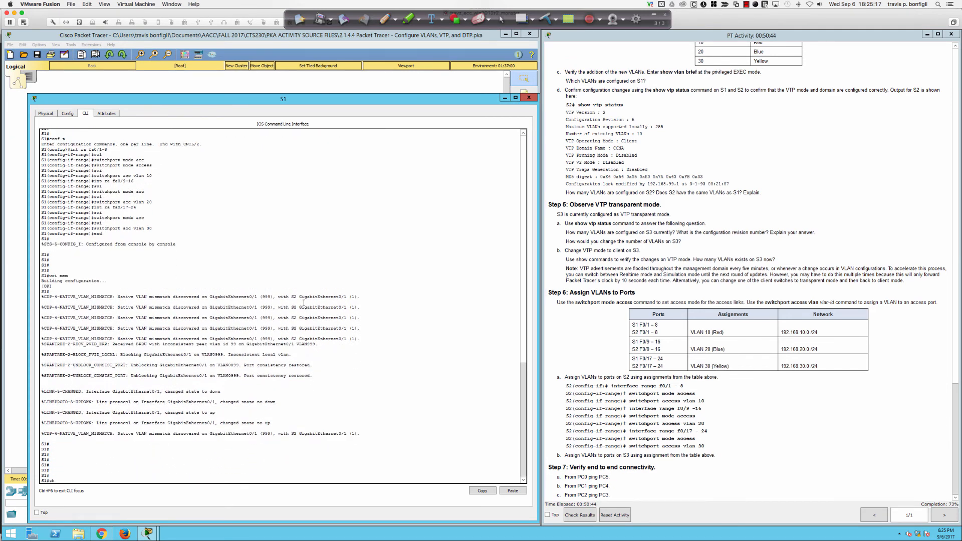
{"action": "type", "text": "sh int trunk"}
{"action": "key", "text": "Return"}
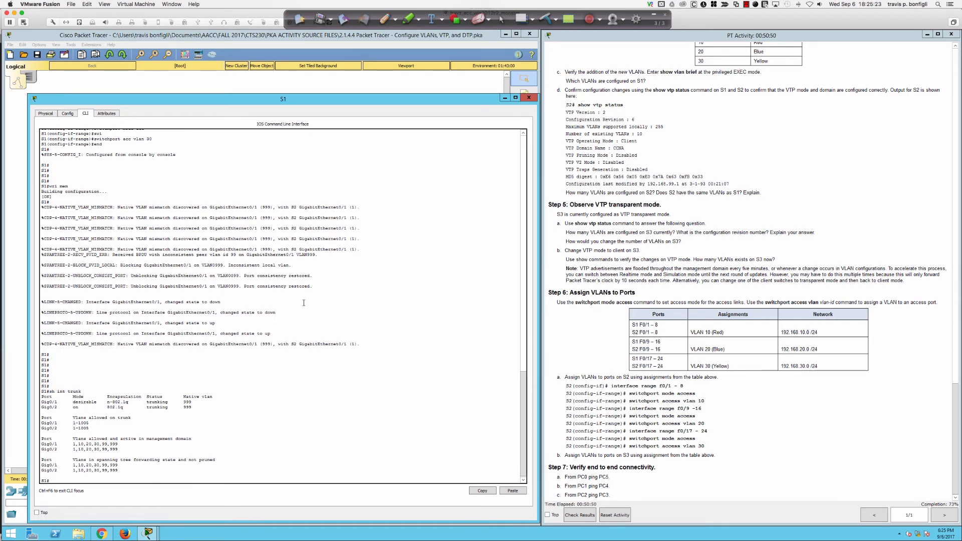
{"action": "key", "text": "Return"}
{"action": "key", "text": "Return"}
{"action": "key", "text": "Return"}
Step: Set S1's Gi0/1 to static switchport mode trunk
{"action": "type", "text": "conf t"}
{"action": "key", "text": "Return"}
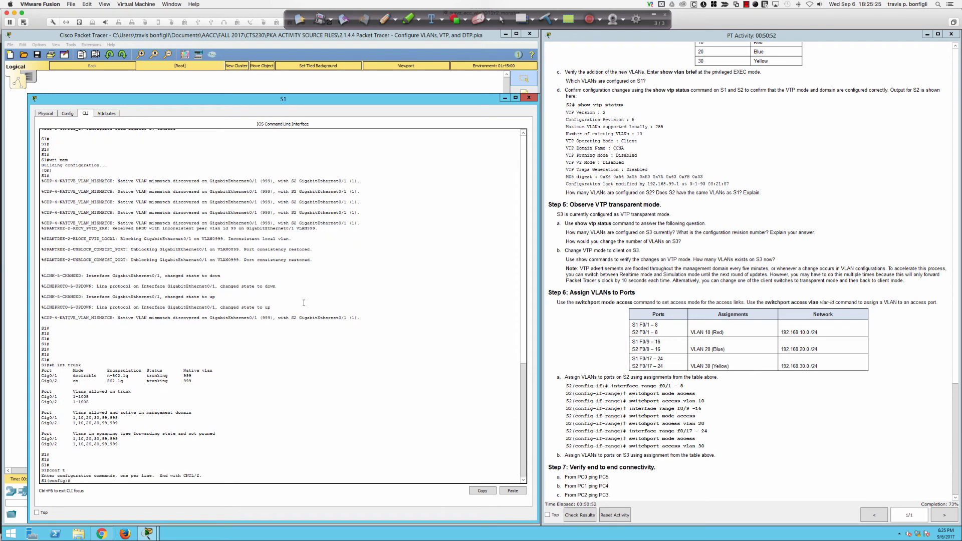
{"action": "type", "text": "int gi0/1"}
{"action": "key", "text": "Return"}
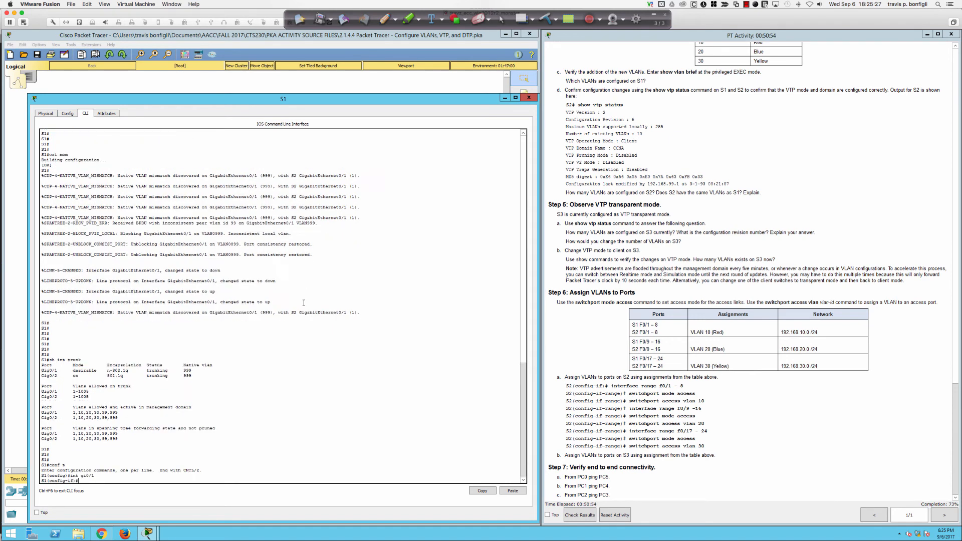
{"action": "type", "text": "swi"}
{"action": "key", "text": "Tab"}
{"action": "type", "text": "mo"}
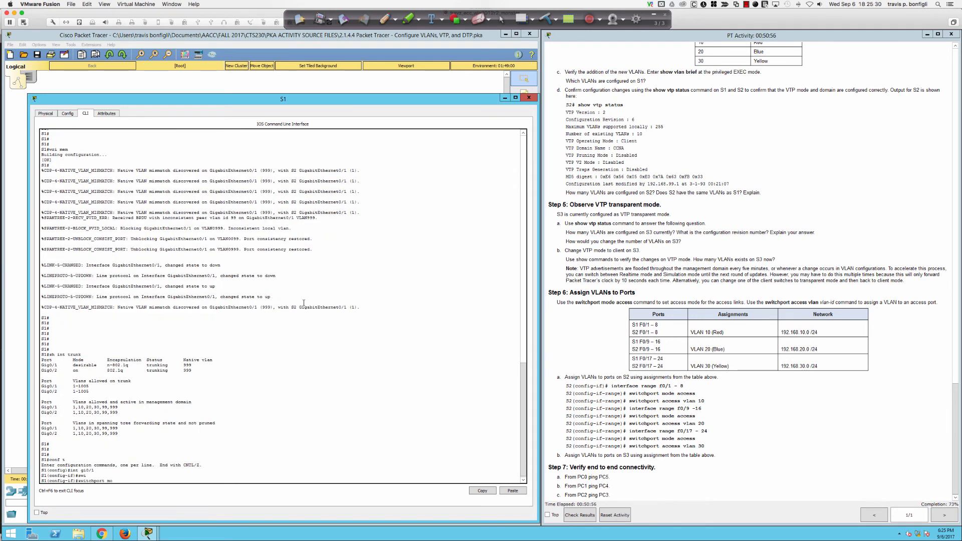
{"action": "type", "text": "de trunk"}
{"action": "key", "text": "Return"}
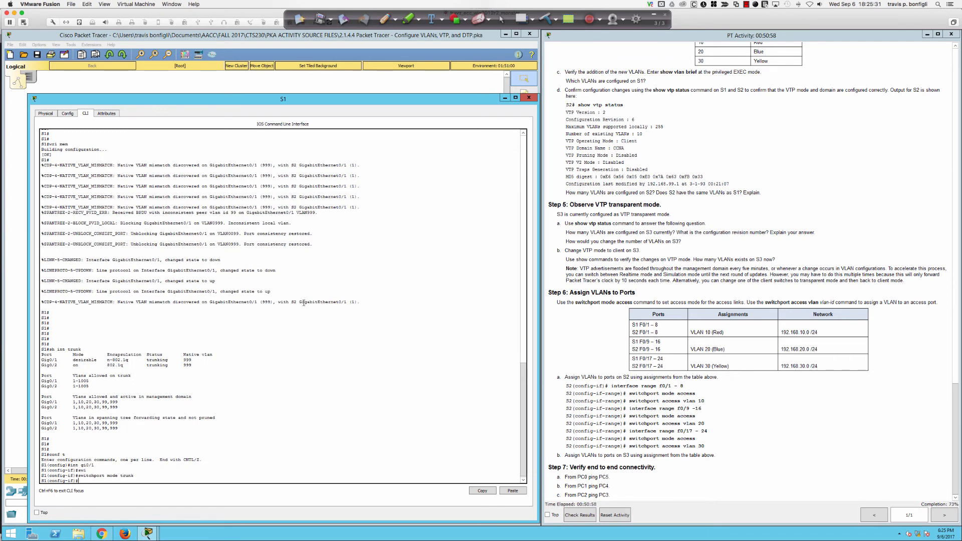
{"action": "key", "text": "Return"}
{"action": "key", "text": "Return"}
{"action": "key", "text": "Return"}
Step: From S1, ping 192.168.99.1, 192.168.99.2 and 192.168.99.3
{"action": "type", "text": "do"}
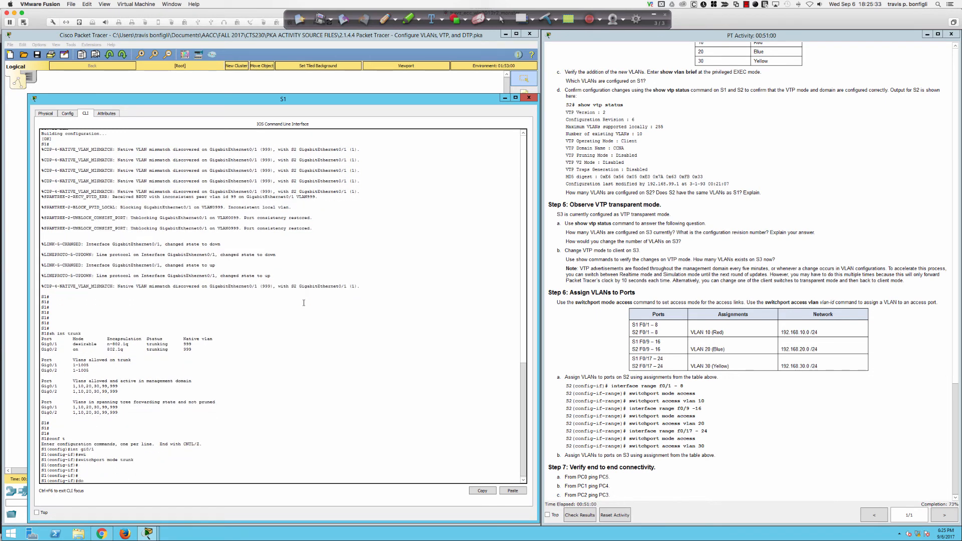
{"action": "type", "text": " ping 192.168.99.1"}
{"action": "key", "text": "Return"}
{"action": "key", "text": "Up"}
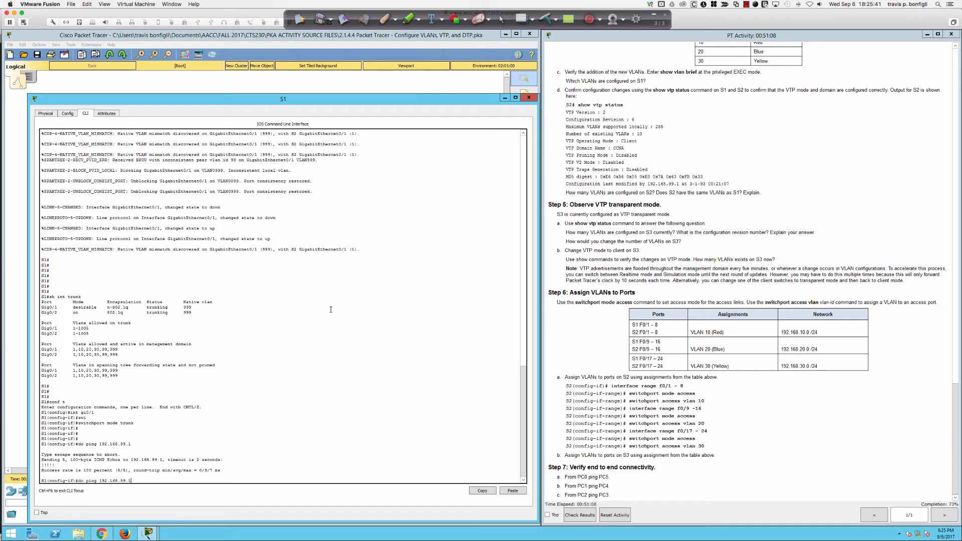
{"action": "key", "text": "Return"}
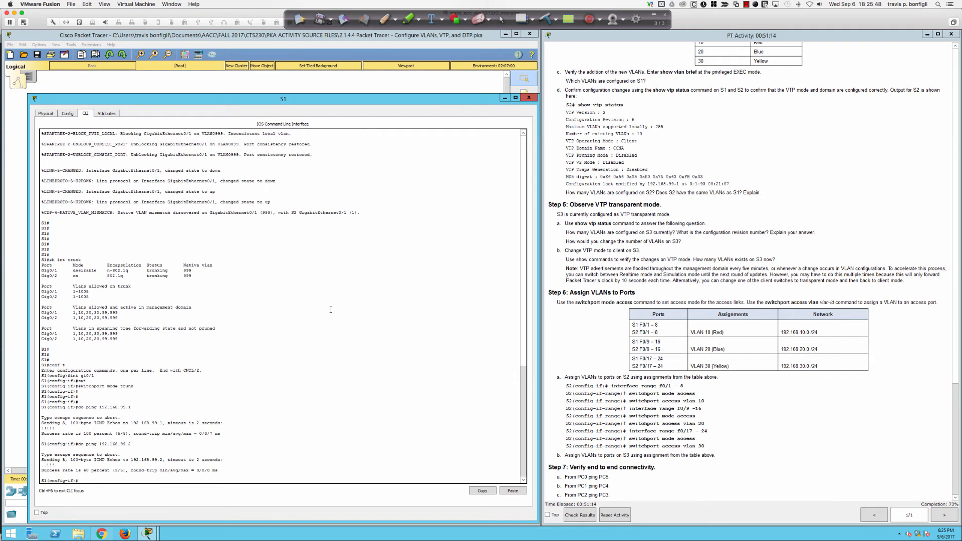
{"action": "key", "text": "Up"}
{"action": "key", "text": "Return"}
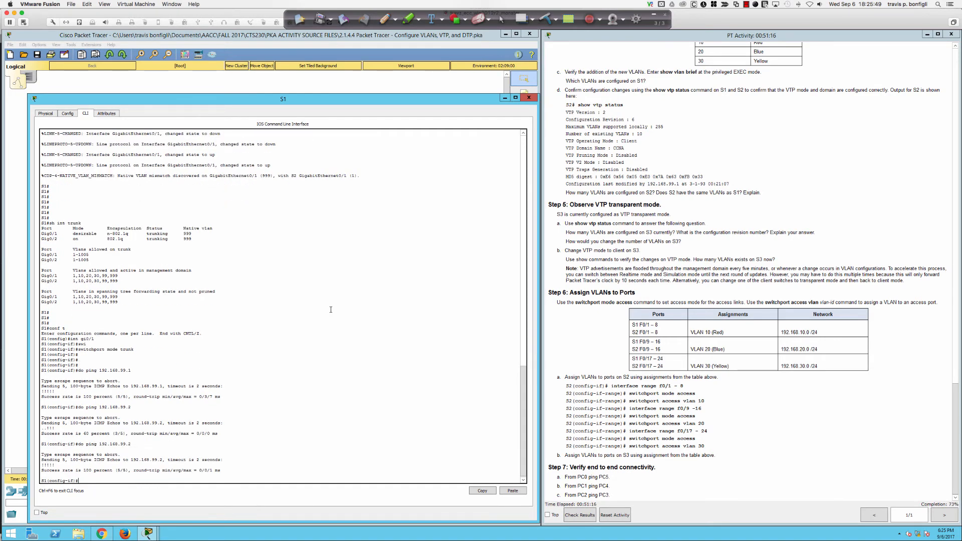
{"action": "key", "text": "Up"}
{"action": "type", "text": "3"}
{"action": "key", "text": "Return"}
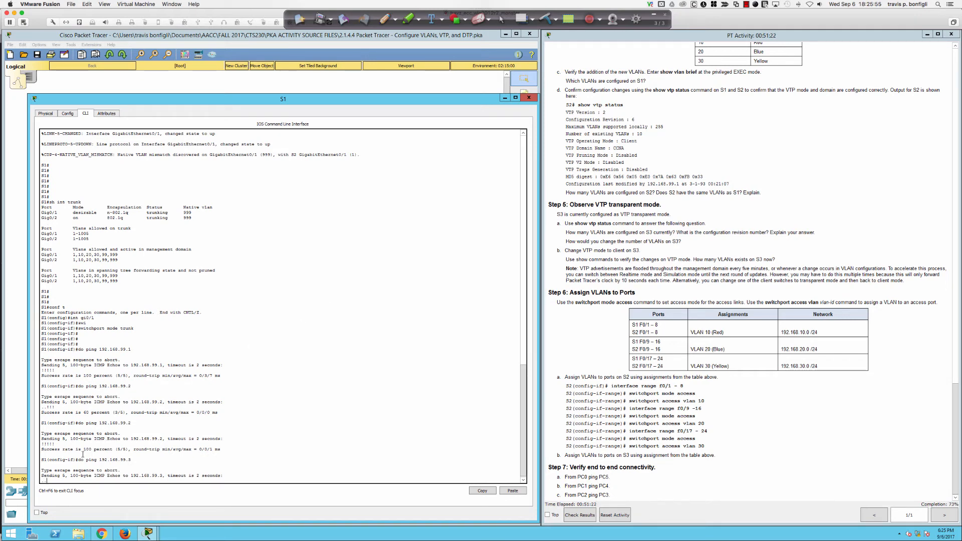
{"action": "left_click", "coordinate": [21, 318]}
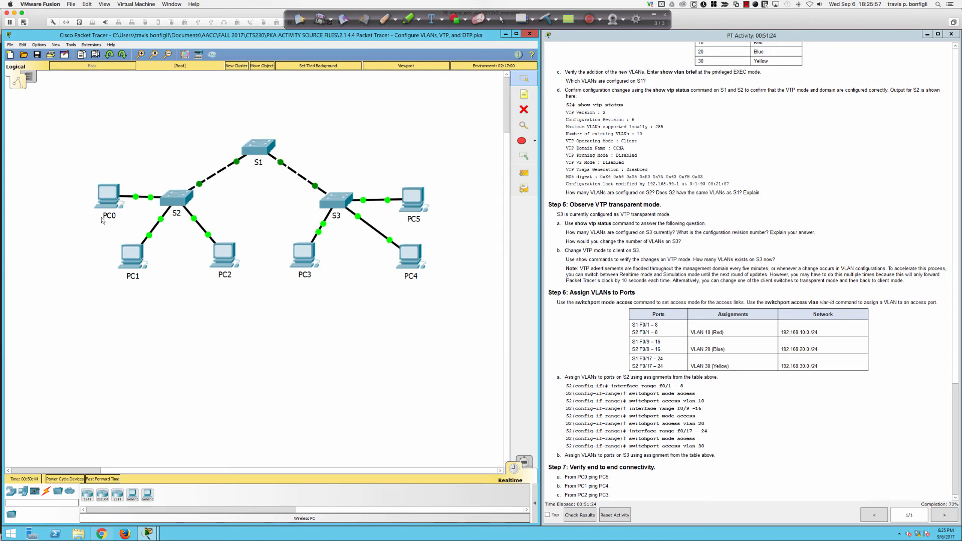
Step: Verify the IP address settings on PC0 and PC5
{"action": "left_click", "coordinate": [107, 198]}
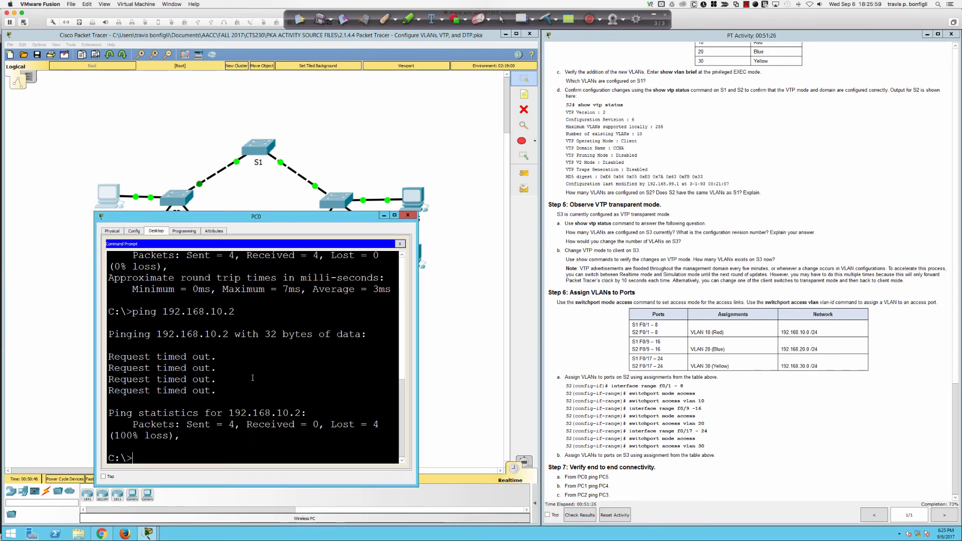
{"action": "left_click", "coordinate": [399, 245]}
{"action": "left_click", "coordinate": [225, 266]}
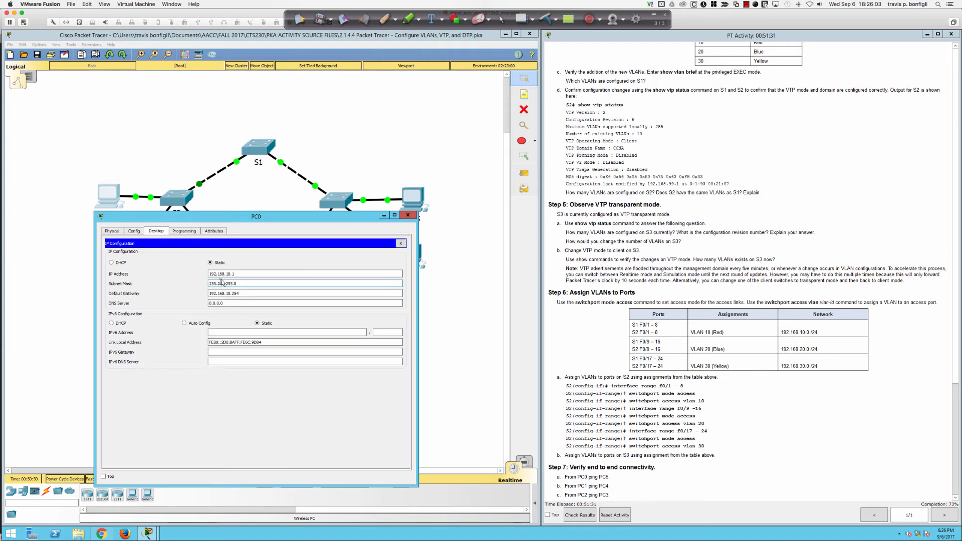
{"action": "left_click", "coordinate": [237, 275]}
{"action": "left_click", "coordinate": [400, 244]}
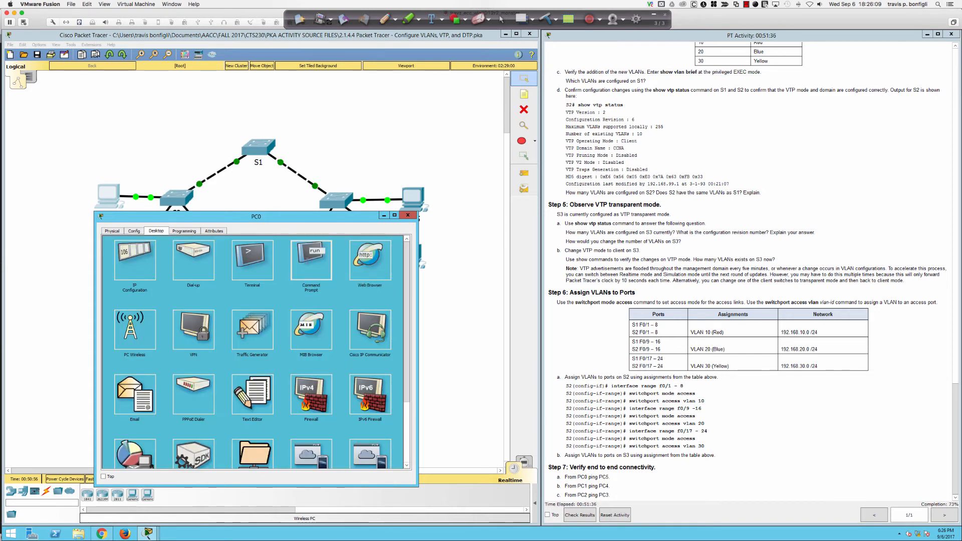
{"action": "left_click", "coordinate": [311, 259]}
{"action": "left_click", "coordinate": [408, 215]}
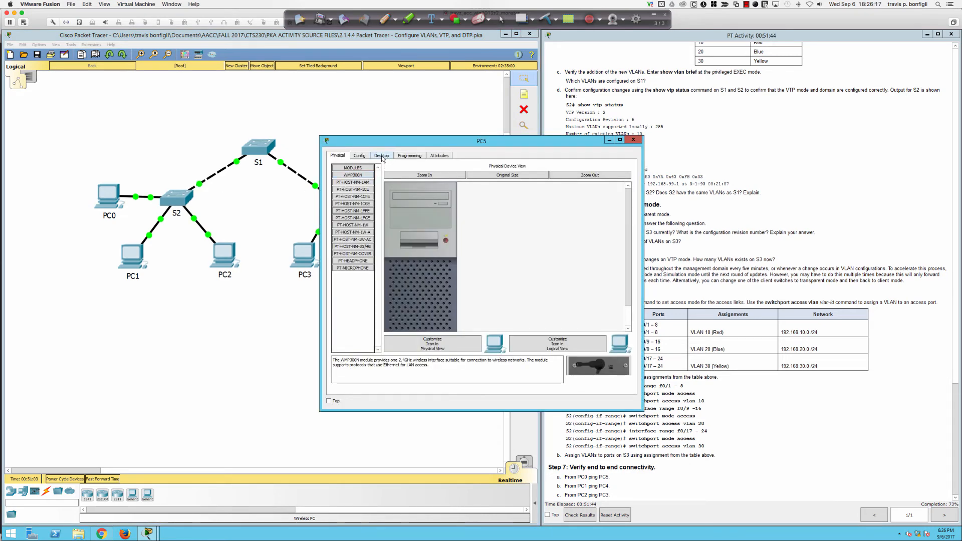
{"action": "left_click", "coordinate": [384, 157]}
{"action": "left_click", "coordinate": [366, 181]}
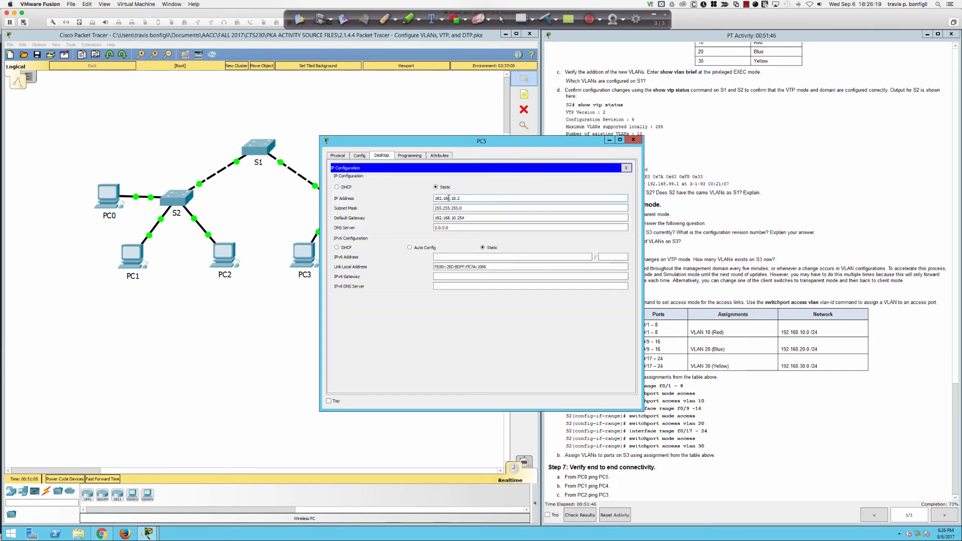
Step: Rerun the ping from PC0 to 192.168.10.2; it still times out
{"action": "left_click", "coordinate": [236, 313]}
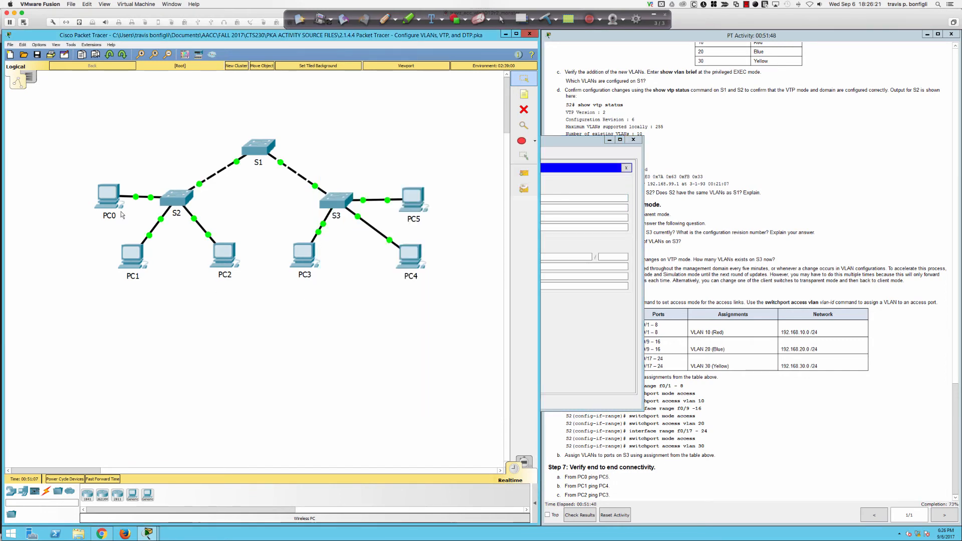
{"action": "left_click", "coordinate": [111, 205]}
{"action": "key", "text": "Up"}
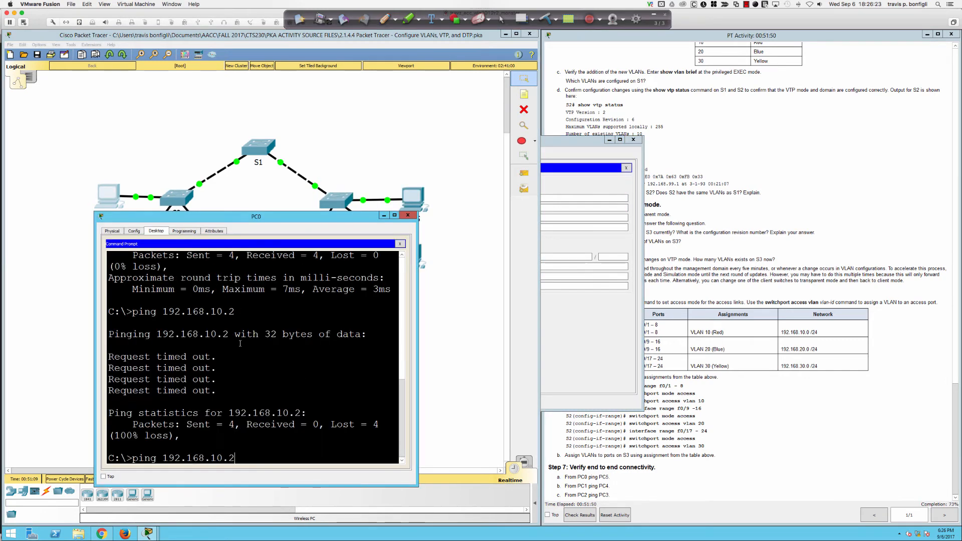
{"action": "key", "text": "Return"}
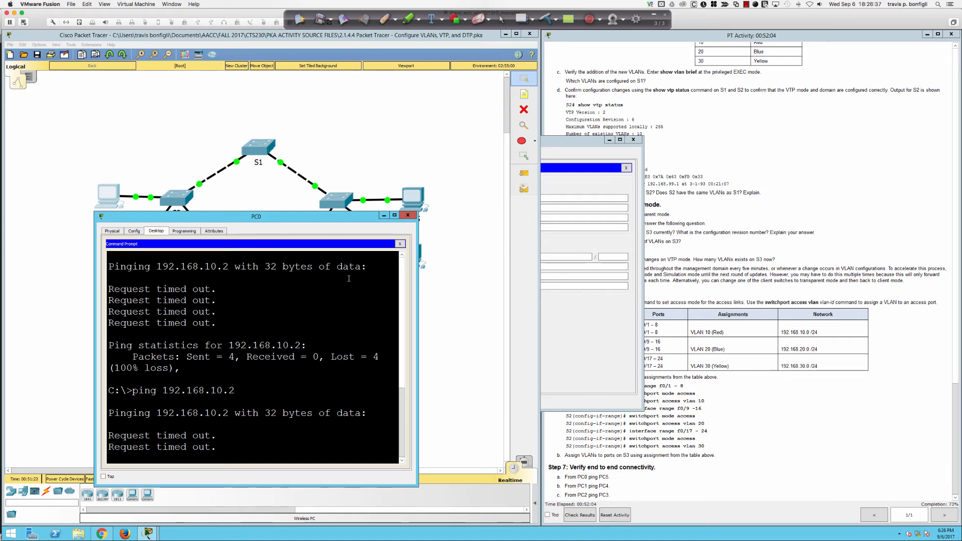
{"action": "left_click", "coordinate": [409, 216]}
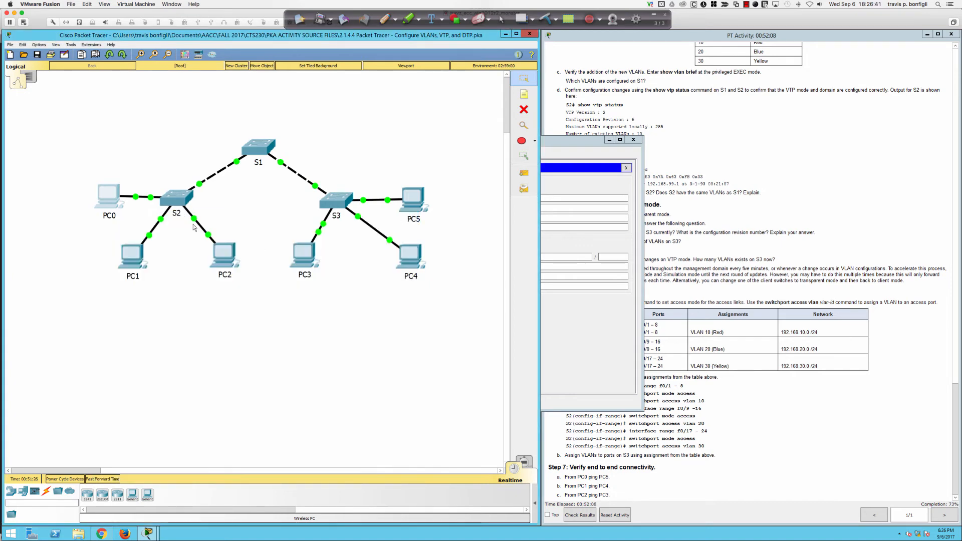
Step: Run 'ping 192.168.20.2' from PC1's command prompt to reach PC4
{"action": "left_click", "coordinate": [130, 261]}
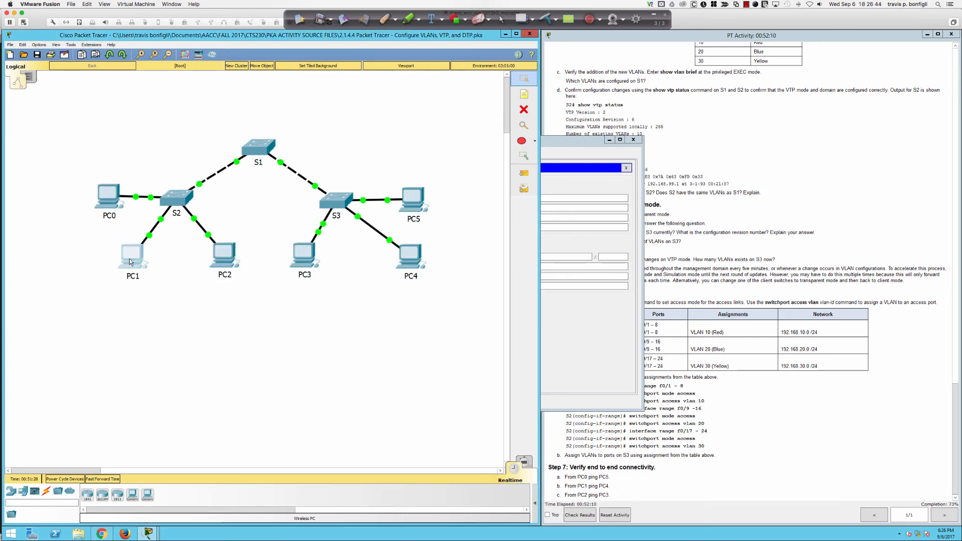
{"action": "left_click_drag", "start_coordinate": [437, 144], "coordinate": [263, 234]}
{"action": "left_click", "coordinate": [208, 247]}
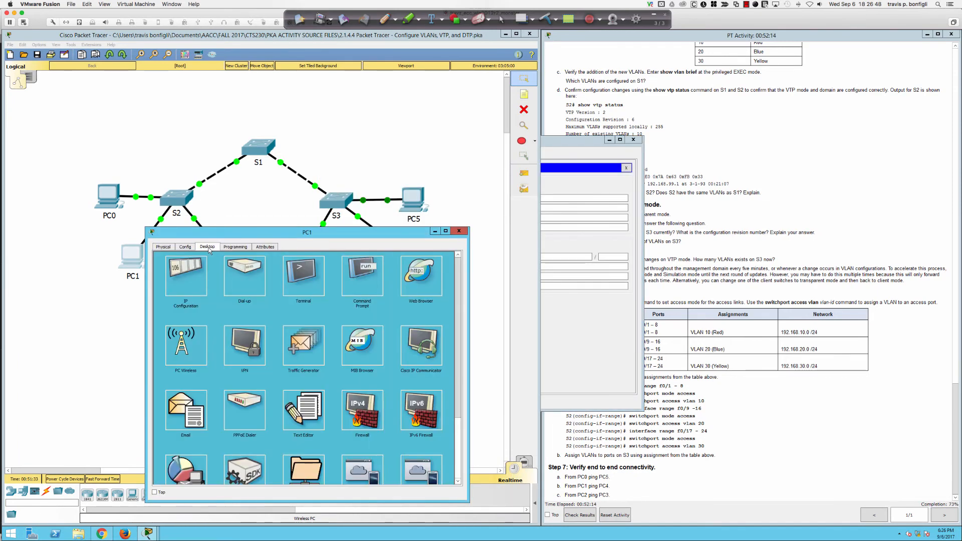
{"action": "left_click", "coordinate": [361, 275]}
{"action": "scroll", "coordinate": [758, 333], "scroll_direction": "up", "scroll_amount": 10}
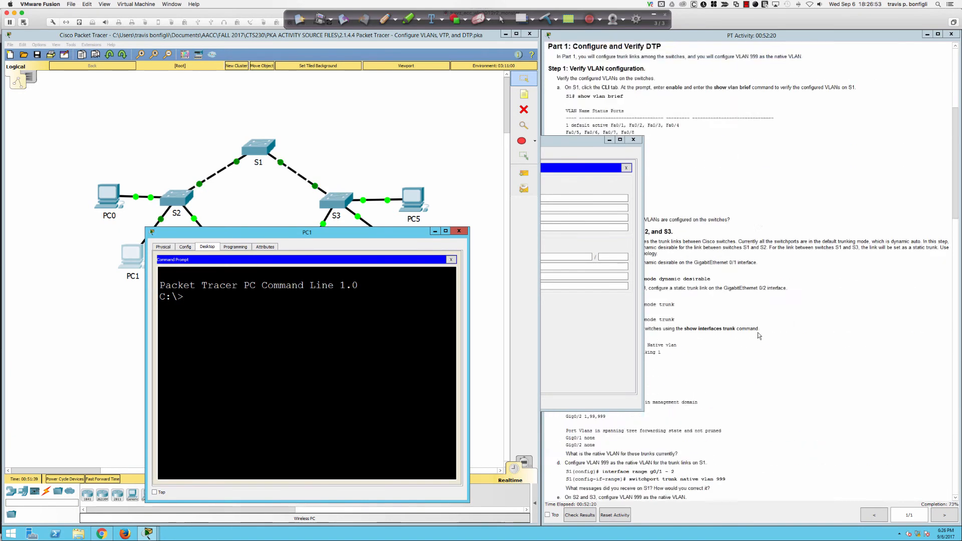
{"action": "scroll", "coordinate": [759, 334], "scroll_direction": "up", "scroll_amount": 8}
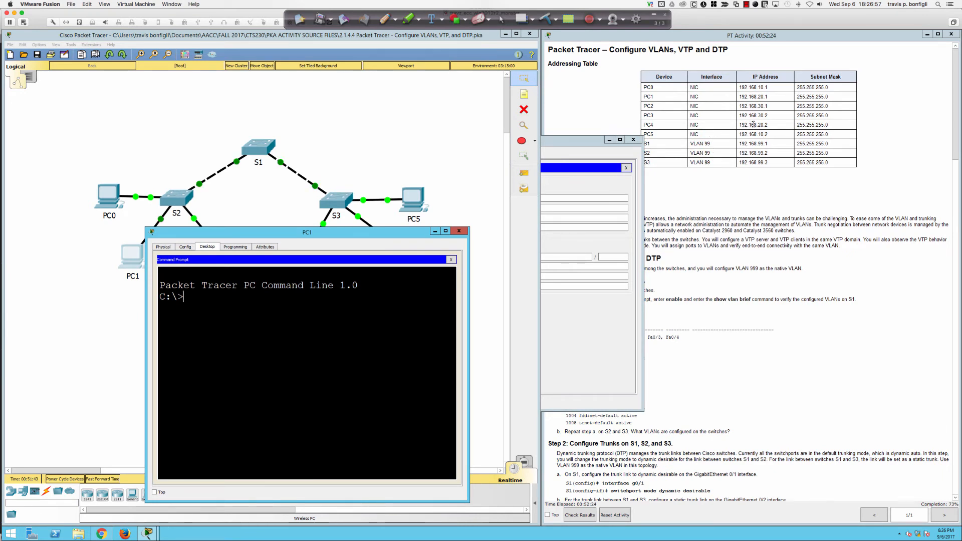
{"action": "type", "text": "ping 192.168.20.2"}
{"action": "key", "text": "Return"}
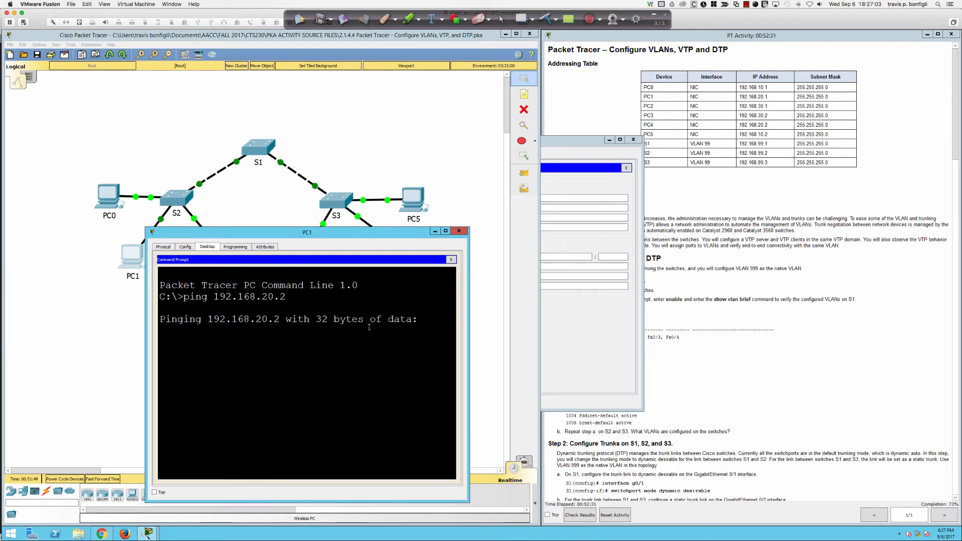
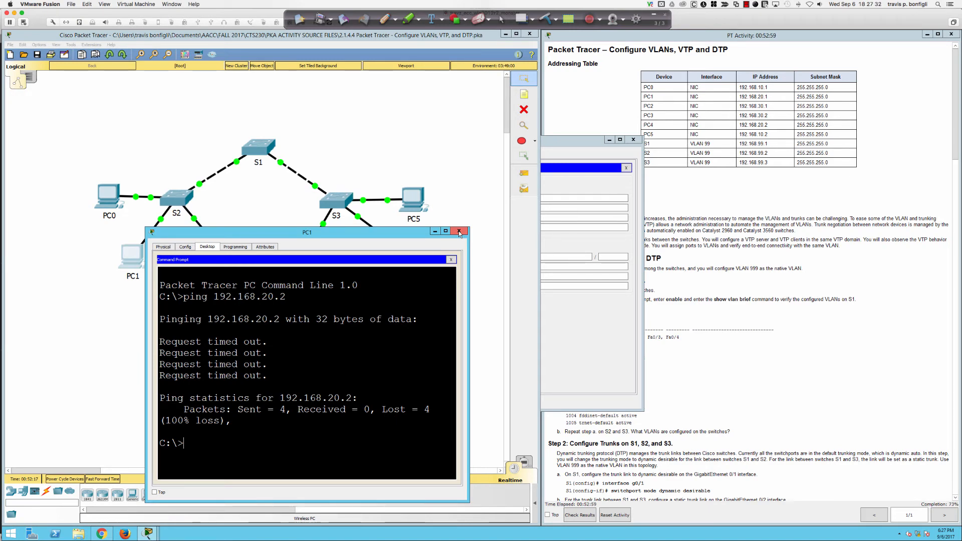
Step: Close PC1's command prompt with the failed ping and bring up switch S2's CLI
{"action": "left_click", "coordinate": [460, 232]}
{"action": "left_click", "coordinate": [169, 199]}
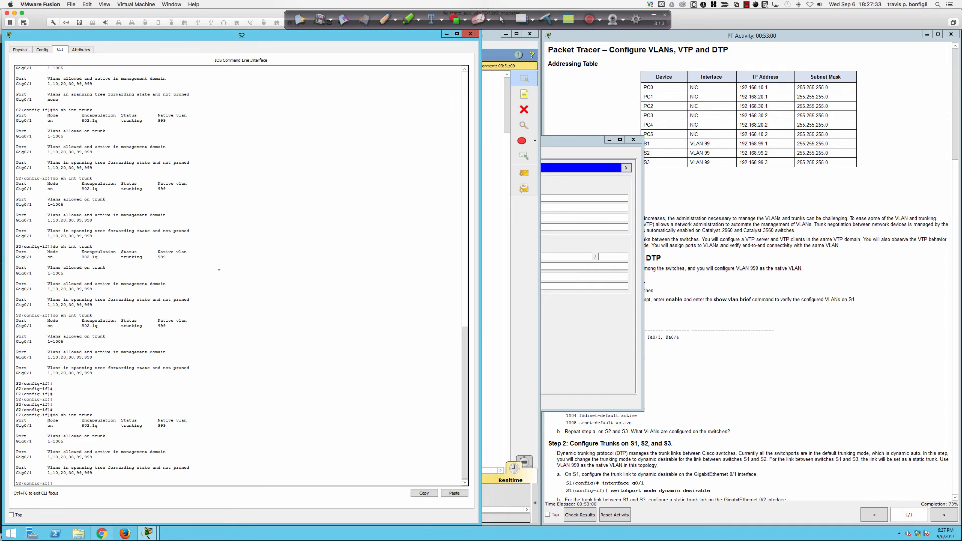
Step: Run 'do sh ip int bri' on S2 to list its interfaces, showing Vlan99 at 192.168.99.2
{"action": "type", "text": "do sh ip int bri"}
{"action": "key", "text": "Return"}
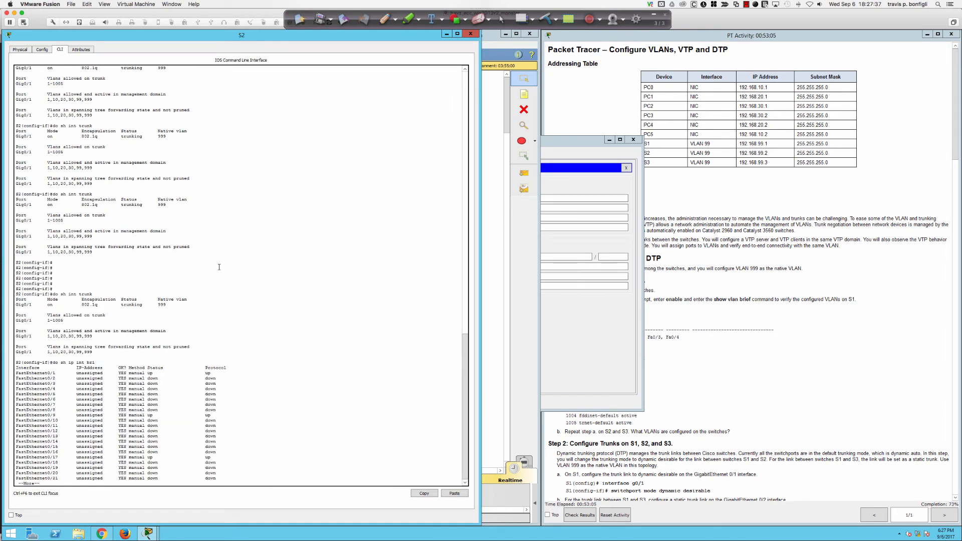
{"action": "key", "text": "space"}
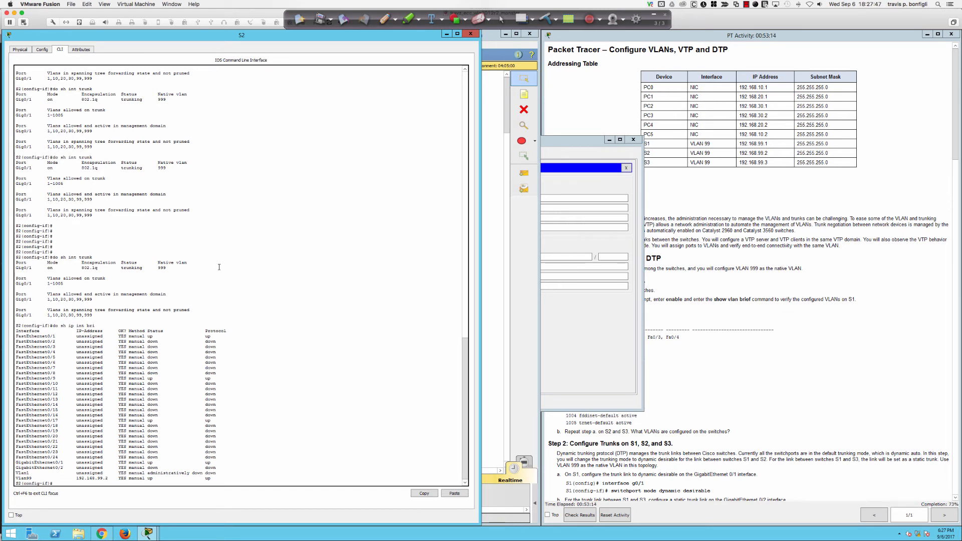
Step: Run the same interface summary on S1 (Vlan99 at 192.168.99.1), then return to the topology
{"action": "left_click", "coordinate": [499, 241]}
{"action": "left_click", "coordinate": [266, 149]}
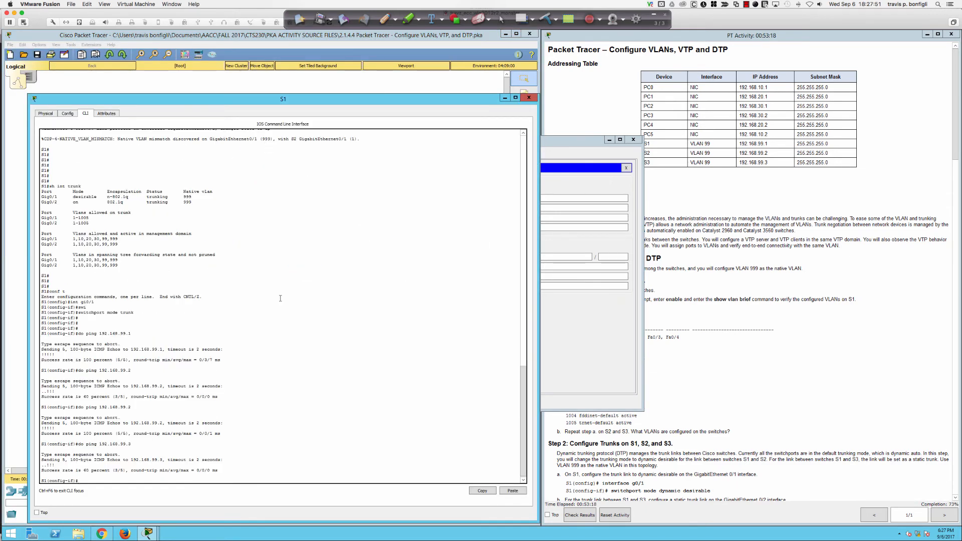
{"action": "type", "text": "h ip int bri"}
{"action": "key", "text": "Return"}
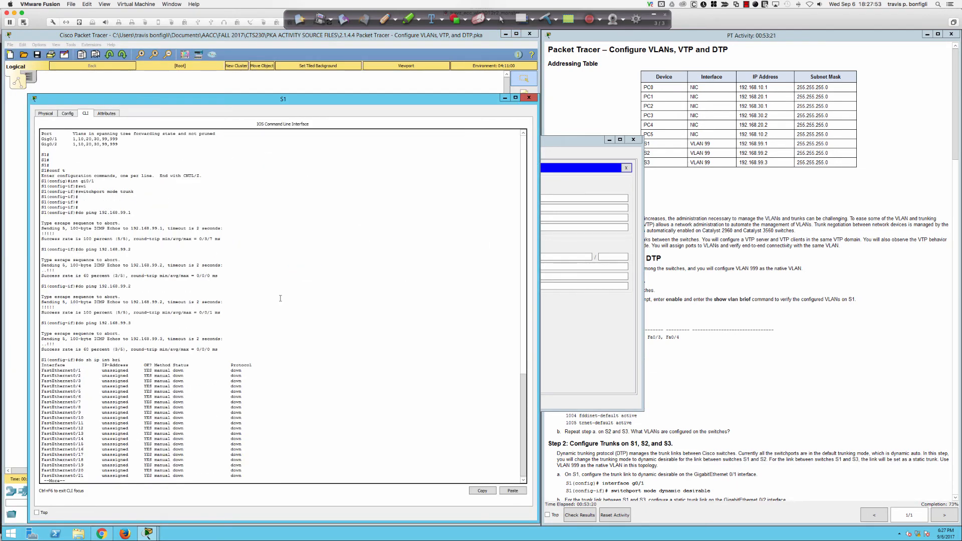
{"action": "key", "text": "space"}
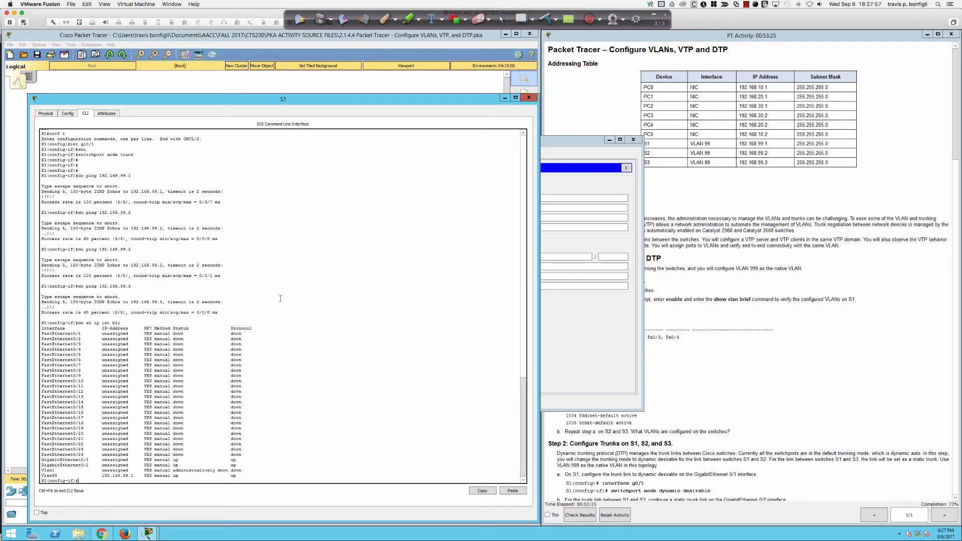
{"action": "left_click", "coordinate": [369, 86]}
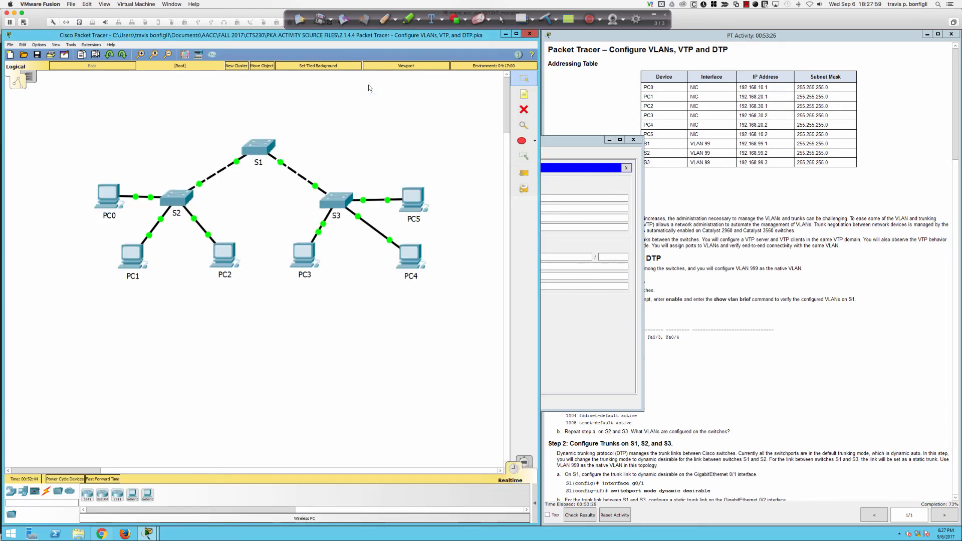
Step: On S3's CLI, enter privileged mode and view 'sh ip int bri', showing Vlan99 at 192.168.99.3
{"action": "scroll", "coordinate": [341, 190], "scroll_direction": "down", "scroll_amount": 2}
{"action": "scroll", "coordinate": [339, 142], "scroll_direction": "up", "scroll_amount": 2}
{"action": "left_click", "coordinate": [345, 204]}
{"action": "key", "text": "Return"}
{"action": "key", "text": "Return"}
{"action": "key", "text": "Return"}
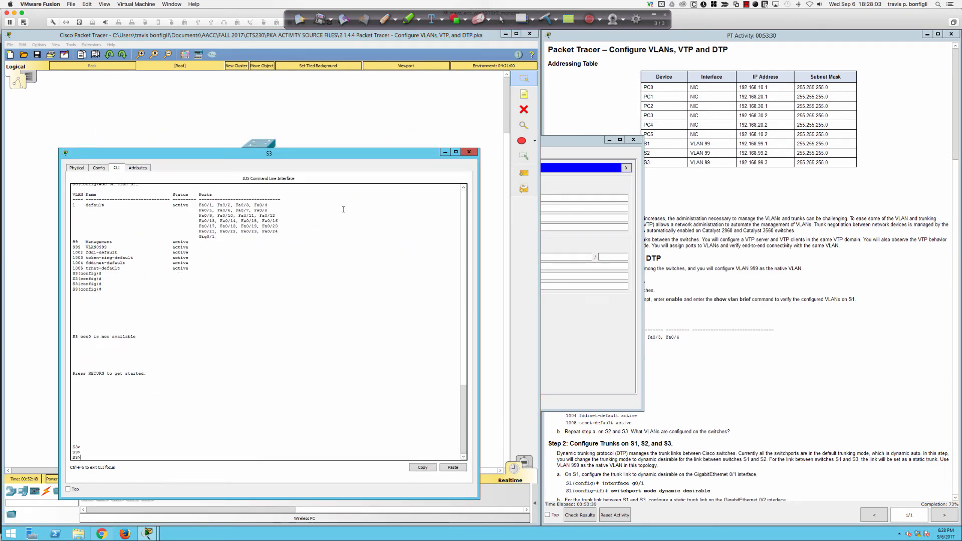
{"action": "type", "text": "en"}
{"action": "key", "text": "Return"}
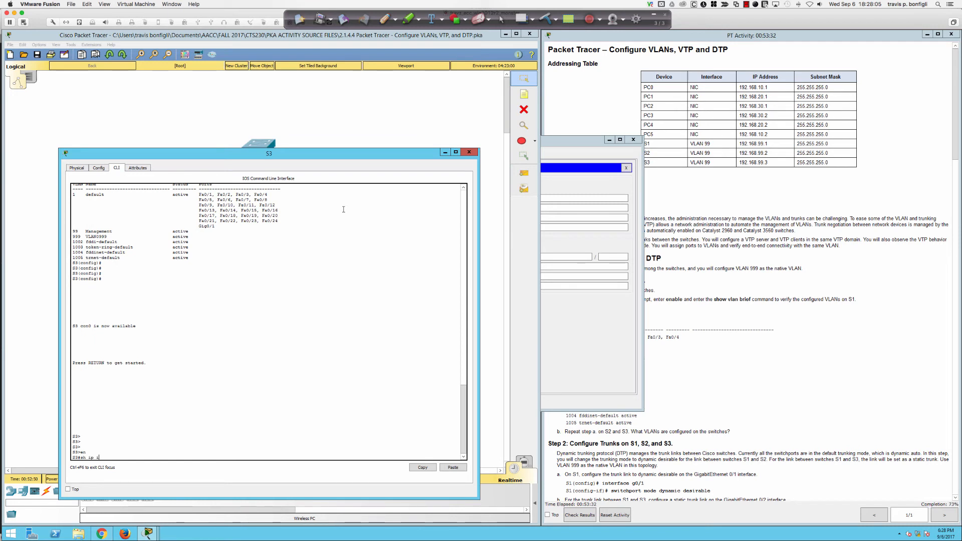
{"action": "type", "text": "sh ip int bri"}
{"action": "key", "text": "Return"}
{"action": "key", "text": "space"}
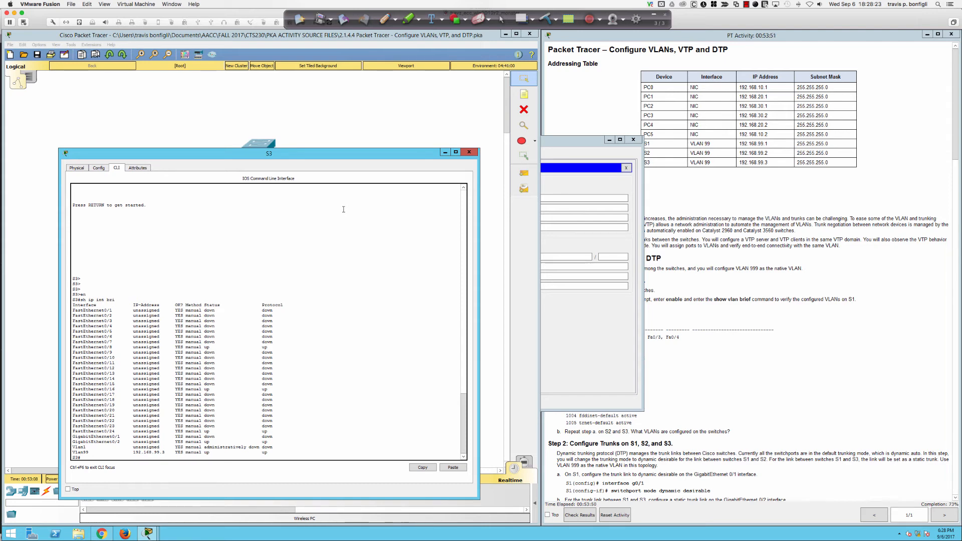
Step: List S3's VLANs with 'sh vlan bri' and enter global configuration mode with 'conf t'
{"action": "type", "text": "ri"}
{"action": "key", "text": "Return"}
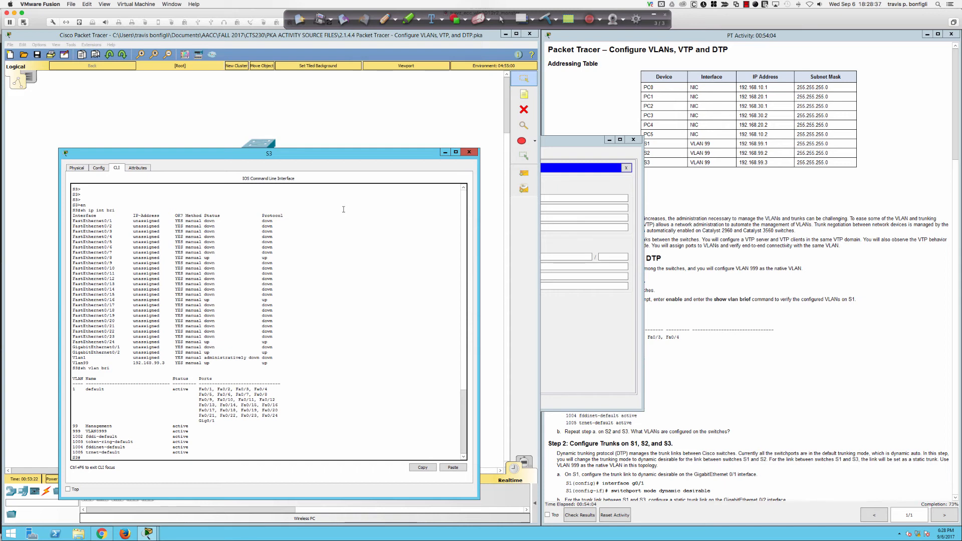
{"action": "type", "text": "conf t"}
{"action": "key", "text": "Return"}
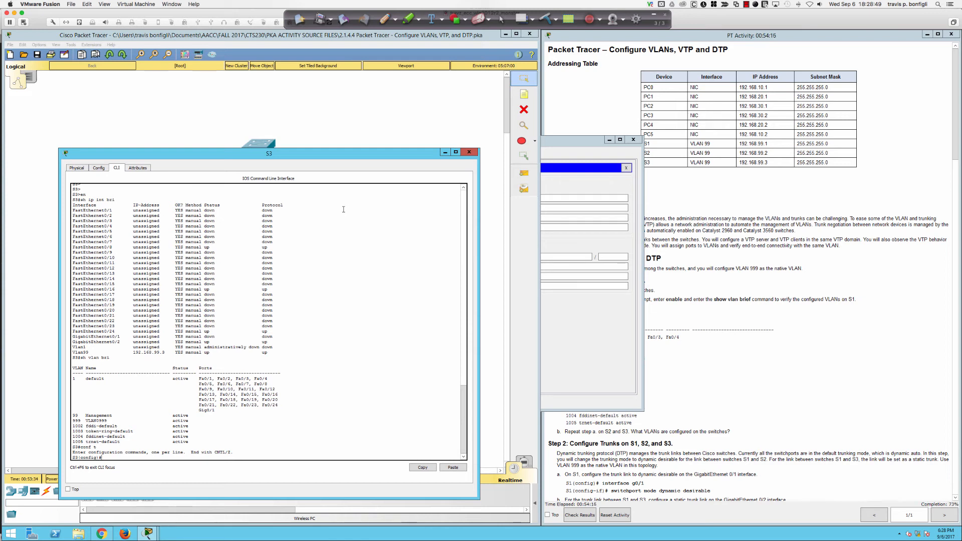
Step: Create VLANs 10 Red, 20 Blue and 30 Yellow on S3
{"action": "type", "text": "vlan 10"}
{"action": "key", "text": "Return"}
{"action": "type", "text": "name "}
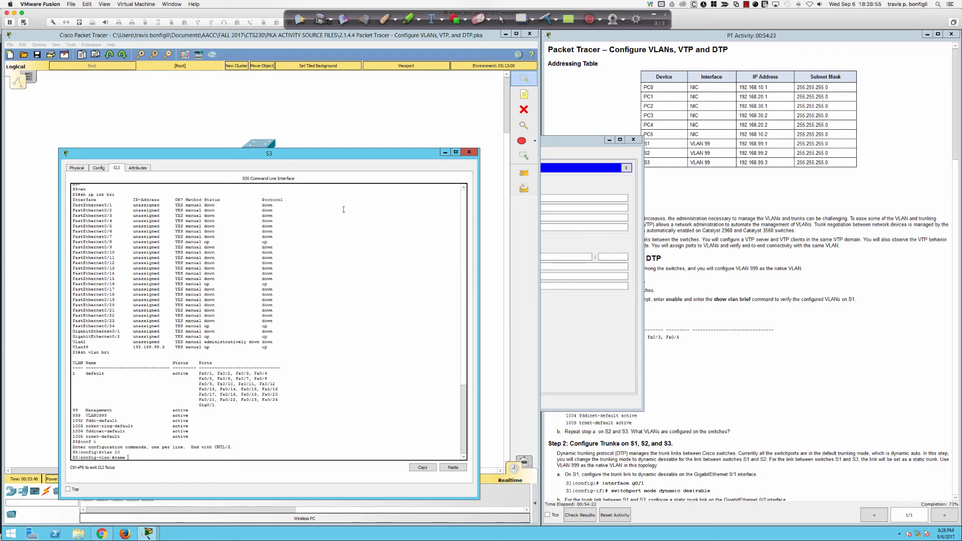
{"action": "type", "text": "Red"}
{"action": "key", "text": "Return"}
{"action": "type", "text": "vlan 2"}
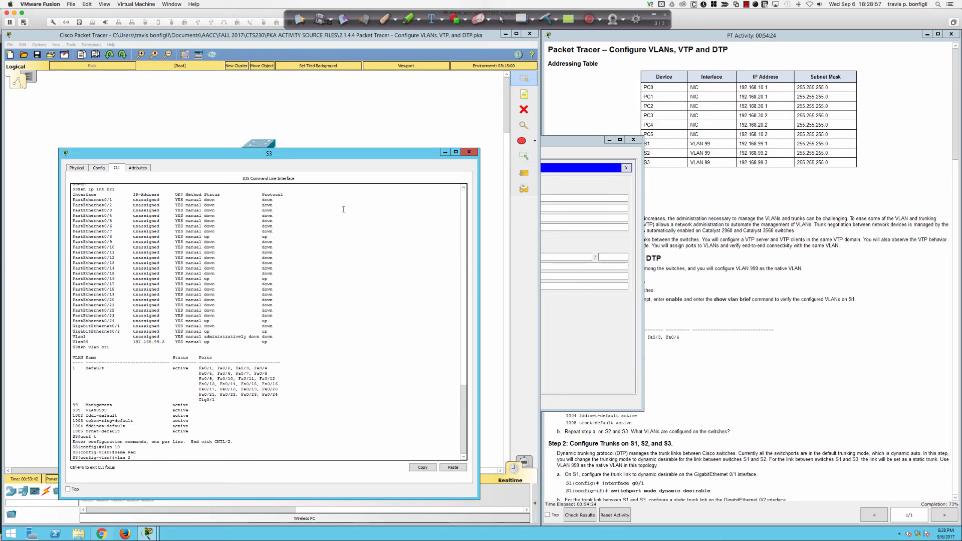
{"action": "type", "text": "0"}
{"action": "key", "text": "Return"}
{"action": "type", "text": "name Blue"}
{"action": "key", "text": "Return"}
{"action": "type", "text": "vlan "}
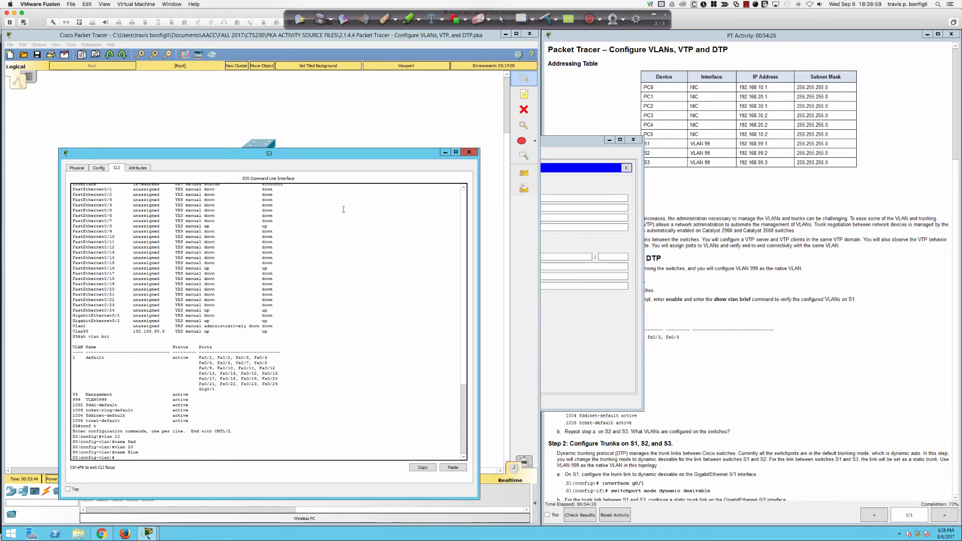
{"action": "type", "text": "30"}
{"action": "key", "text": "Return"}
{"action": "type", "text": "na"}
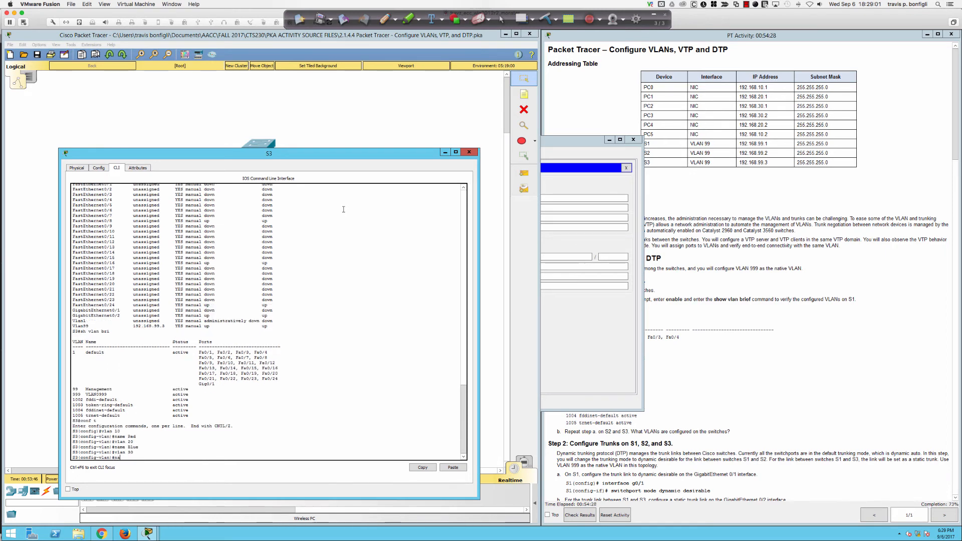
{"action": "type", "text": "me Yellow"}
{"action": "key", "text": "Return"}
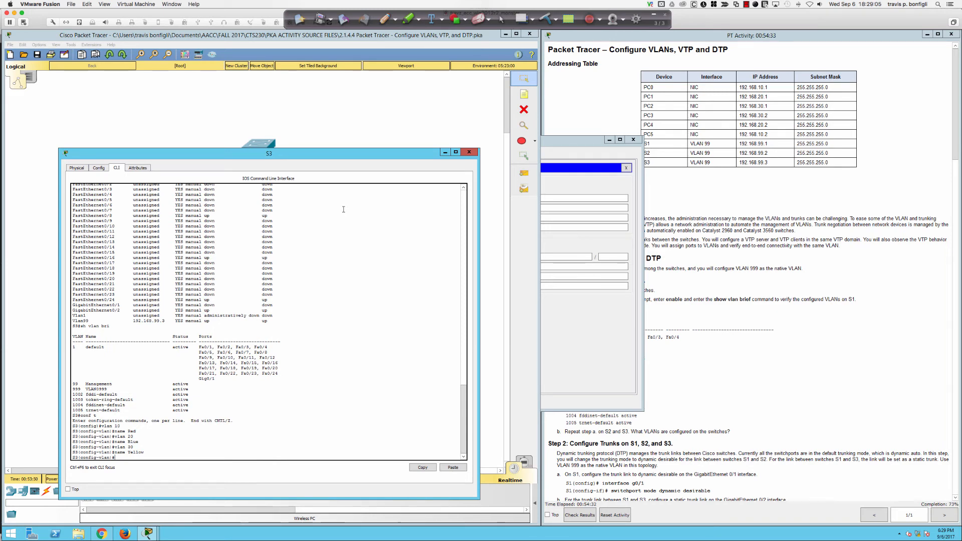
Step: Exit configuration mode and confirm the three new VLANs are active with 'sh vlan bri'
{"action": "type", "text": "end"}
{"action": "key", "text": "Return"}
{"action": "key", "text": "Return"}
{"action": "key", "text": "Return"}
{"action": "key", "text": "Return"}
{"action": "key", "text": "Return"}
{"action": "key", "text": "Return"}
{"action": "type", "text": "sh vl"}
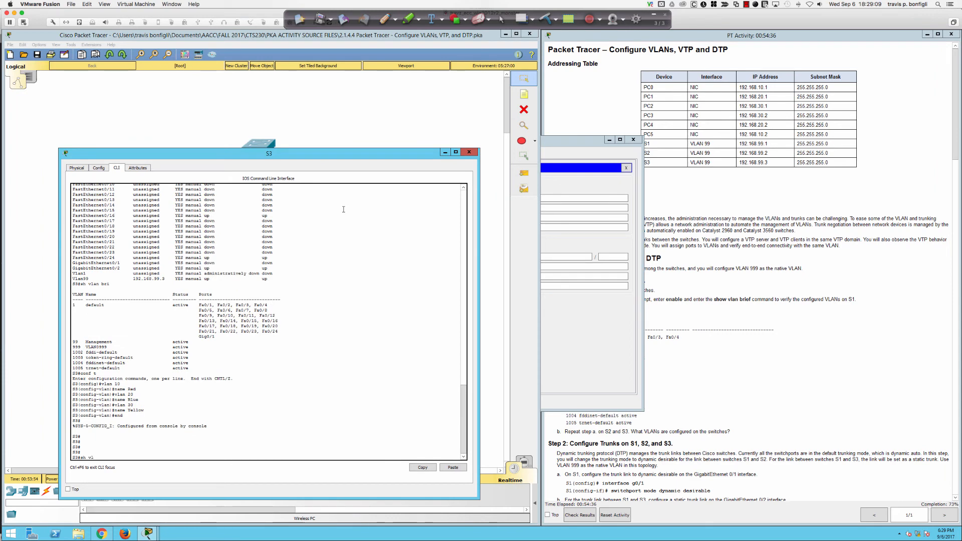
{"action": "type", "text": "an bri"}
{"action": "key", "text": "Return"}
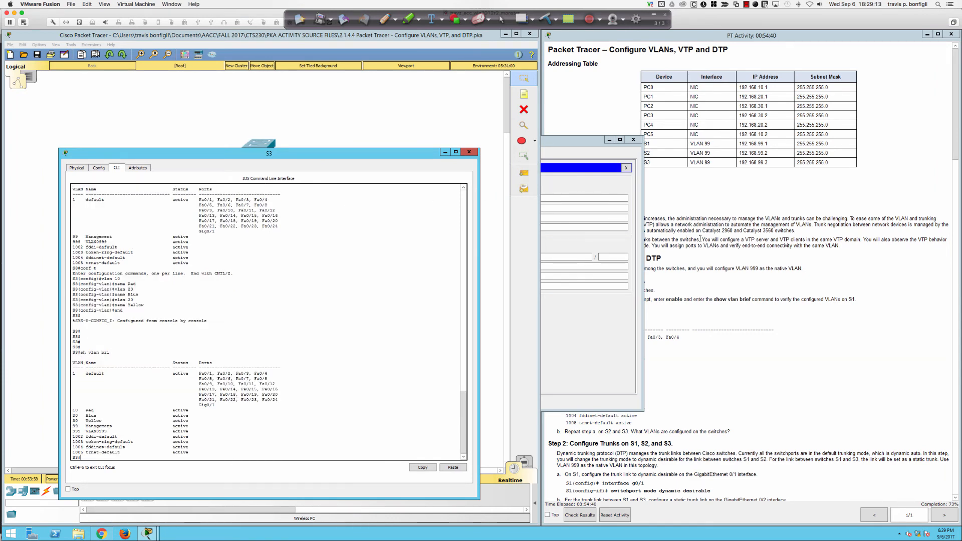
Step: Scroll the activity instructions down to the Step 6 port-to-VLAN assignment table
{"action": "scroll", "coordinate": [741, 296], "scroll_direction": "down", "scroll_amount": 10}
{"action": "scroll", "coordinate": [739, 293], "scroll_direction": "down", "scroll_amount": 10}
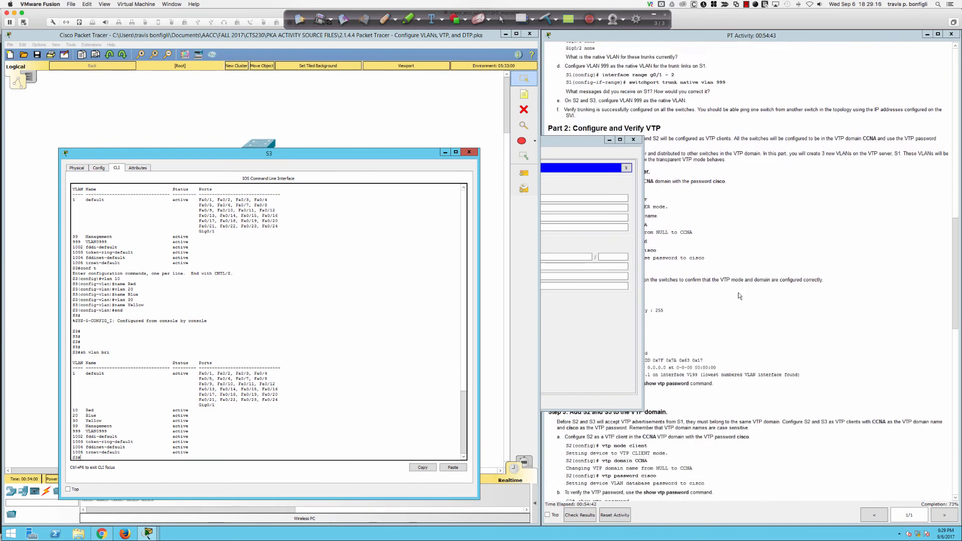
{"action": "scroll", "coordinate": [638, 302], "scroll_direction": "down", "scroll_amount": 7}
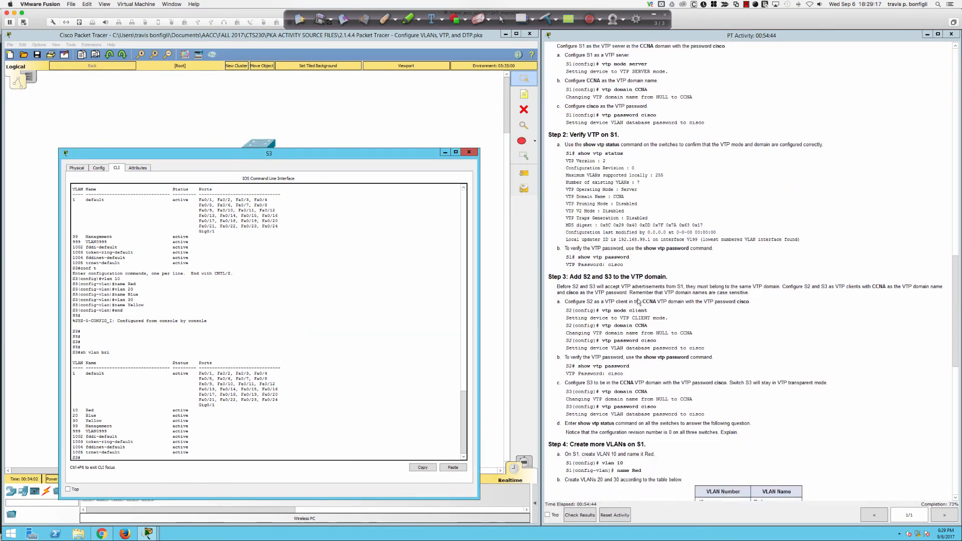
{"action": "scroll", "coordinate": [639, 301], "scroll_direction": "down", "scroll_amount": 7}
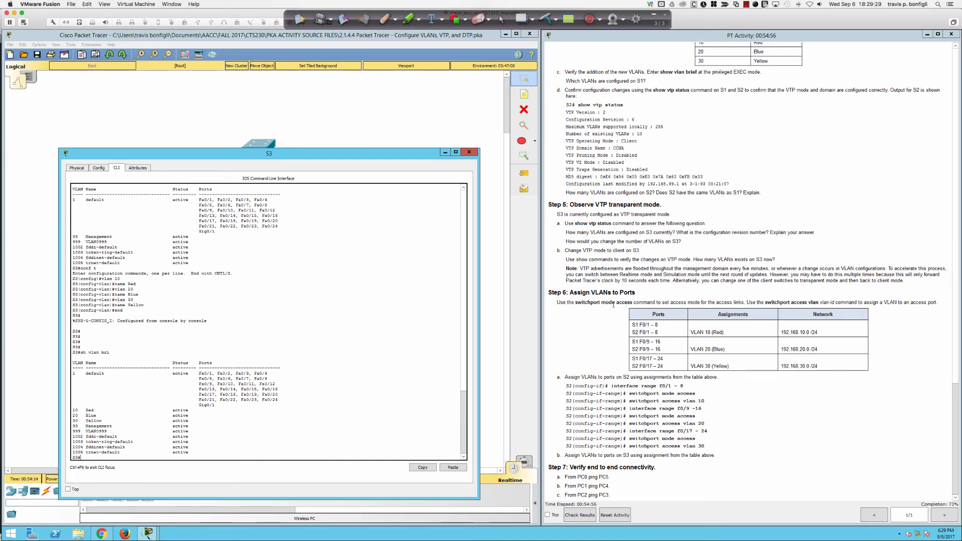
{"action": "left_click_drag", "start_coordinate": [573, 293], "coordinate": [742, 368]}
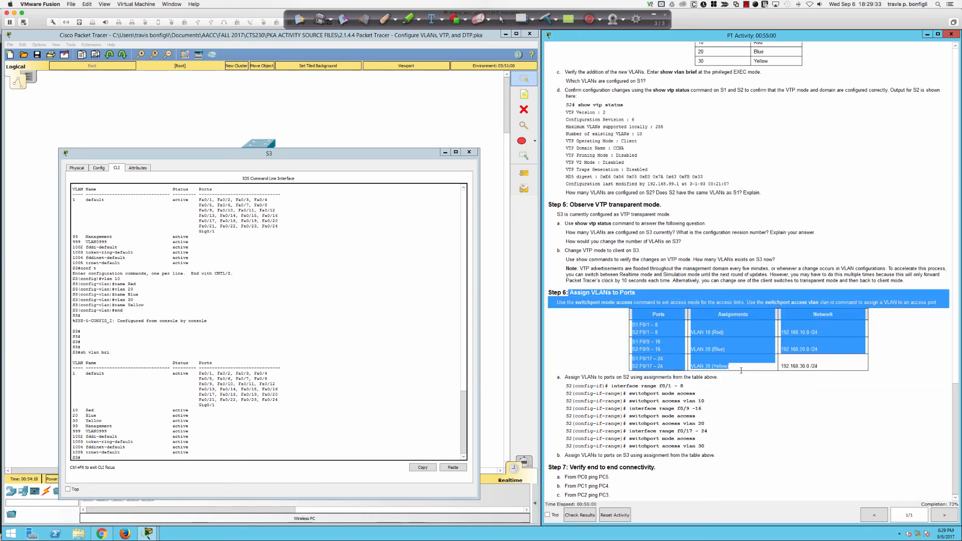
{"action": "left_click", "coordinate": [666, 355]}
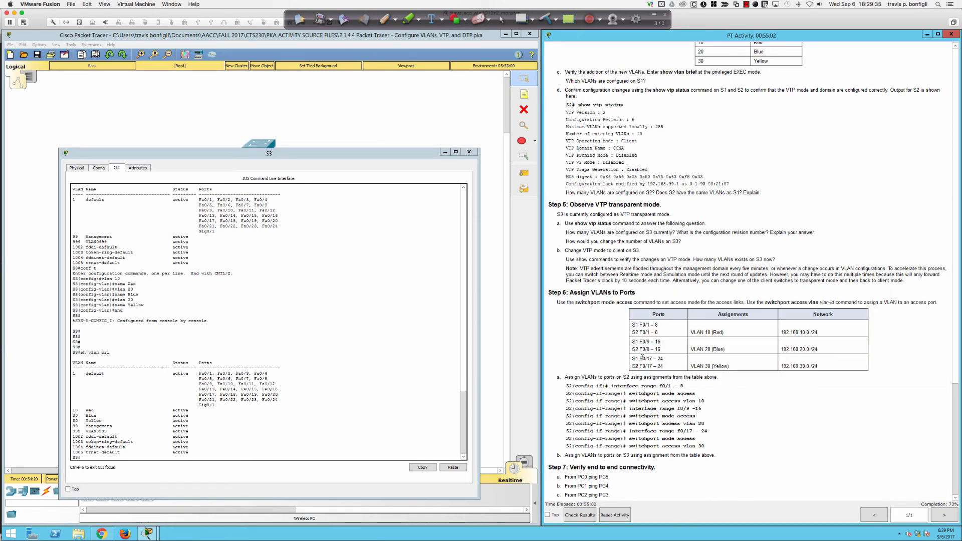
Step: Reopen S3's command line from the topology and get a fresh prompt
{"action": "left_click", "coordinate": [493, 335]}
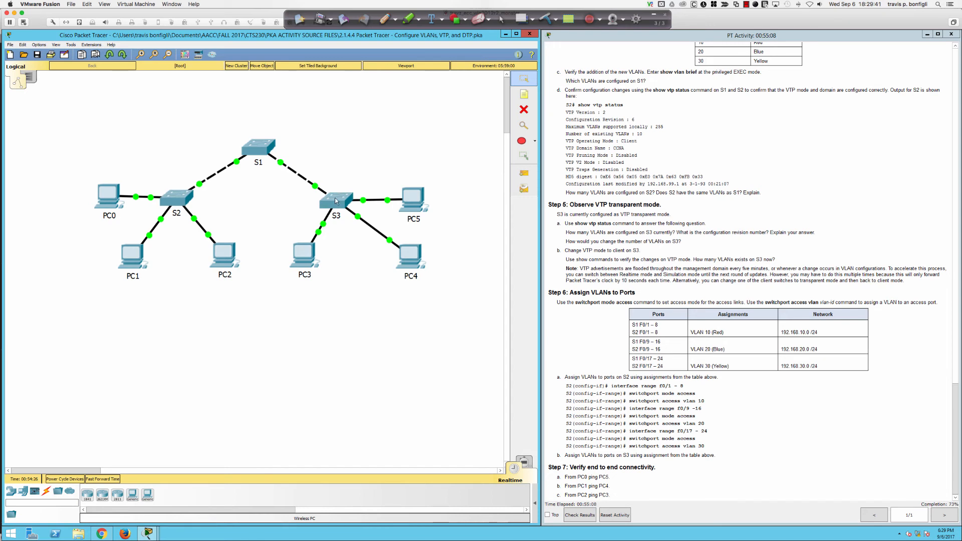
{"action": "left_click", "coordinate": [636, 331]}
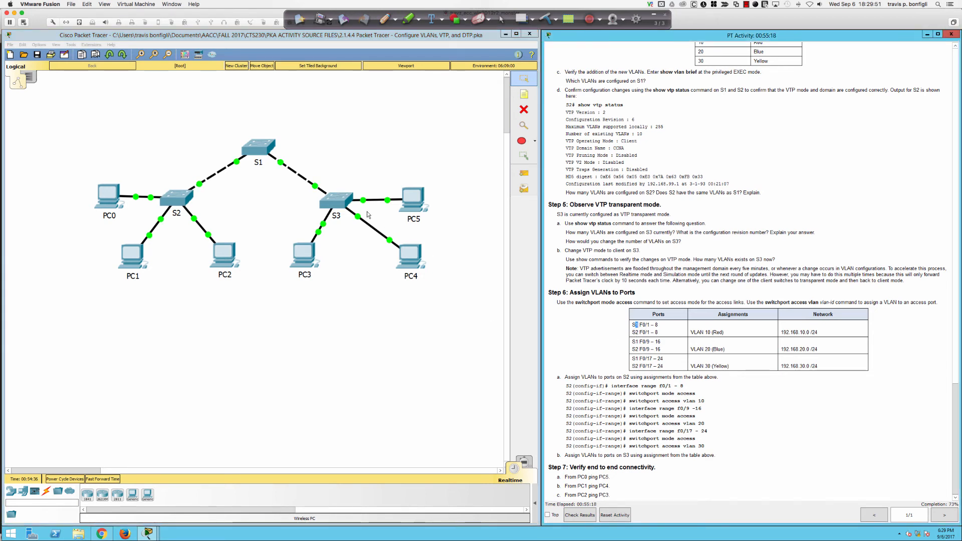
{"action": "left_click", "coordinate": [335, 197]}
{"action": "key", "text": "Return"}
{"action": "key", "text": "Return"}
{"action": "key", "text": "Return"}
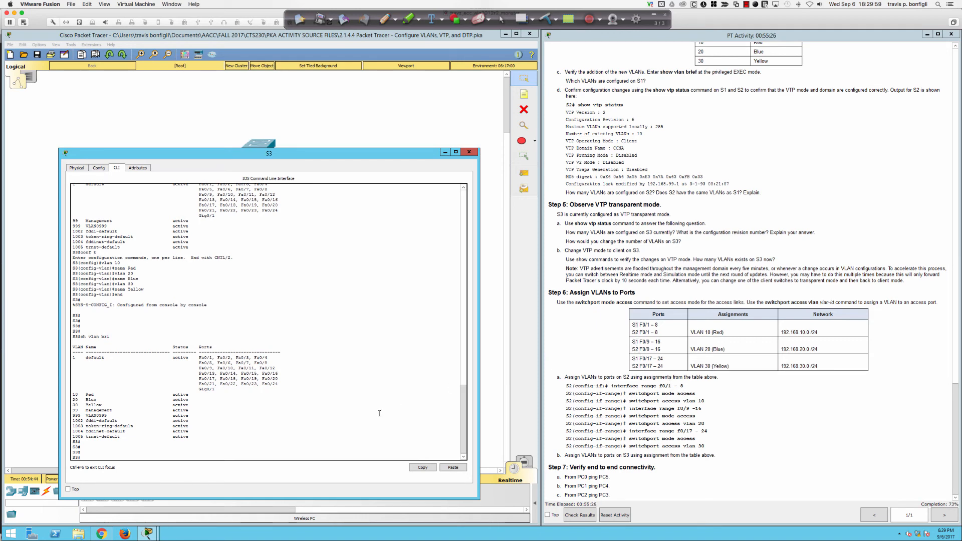
Step: Enter global configuration on S3 and select port range Fa0/1-8 with 'int ra fa0/1-8'
{"action": "key", "text": "Return"}
{"action": "key", "text": "Return"}
{"action": "type", "text": "cofn t"}
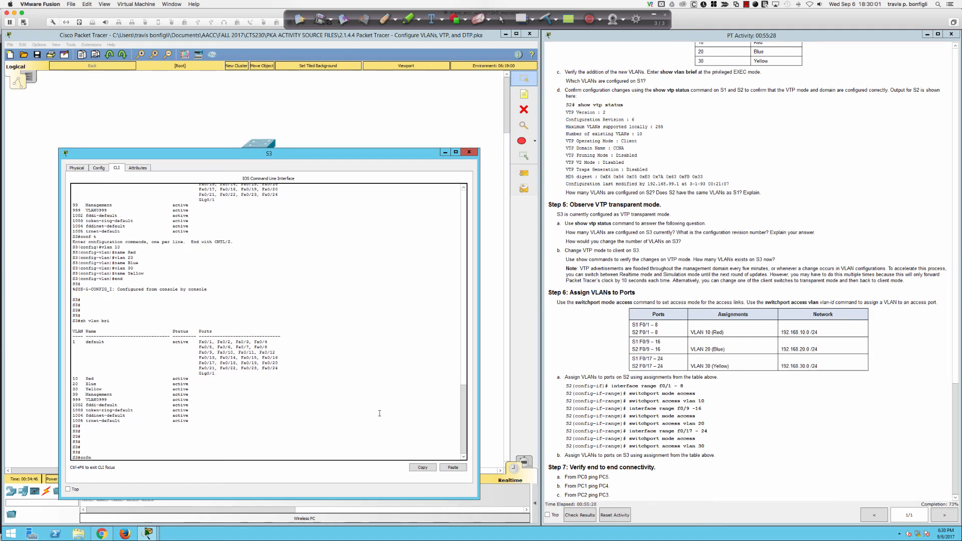
{"action": "key", "text": "Return"}
{"action": "type", "text": "cc"}
{"action": "key", "text": "BackSpace"}
{"action": "type", "text": "onf t"}
{"action": "key", "text": "Return"}
{"action": "key", "text": "Return"}
{"action": "key", "text": "Return"}
{"action": "key", "text": "Return"}
{"action": "key", "text": "Return"}
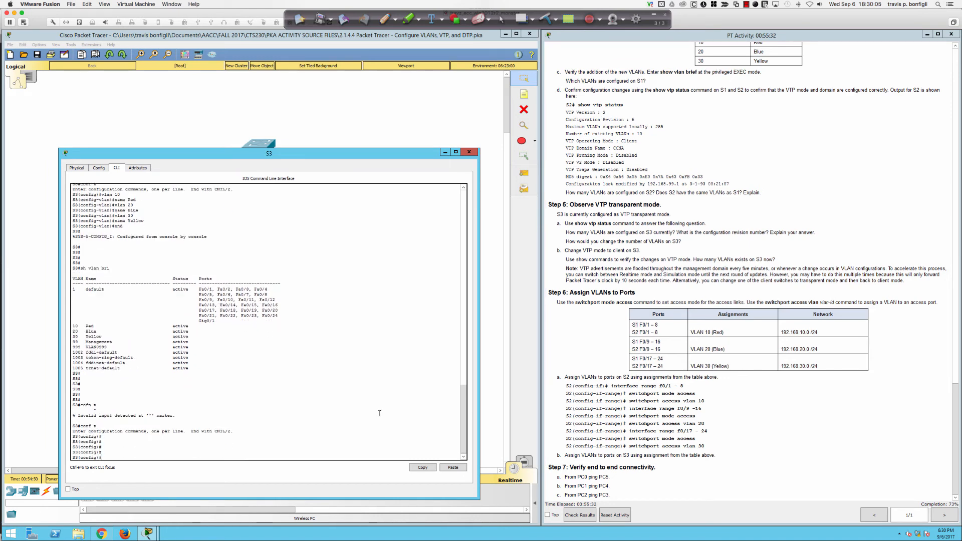
{"action": "type", "text": "int ra fa0/1-8"}
{"action": "key", "text": "Return"}
Step: Set Fa0/1-8 to switchport mode access and assign them to access VLAN 10
{"action": "type", "text": "swi"}
{"action": "key", "text": "Tab"}
{"action": "type", "text": "mode acc"}
{"action": "key", "text": "Return"}
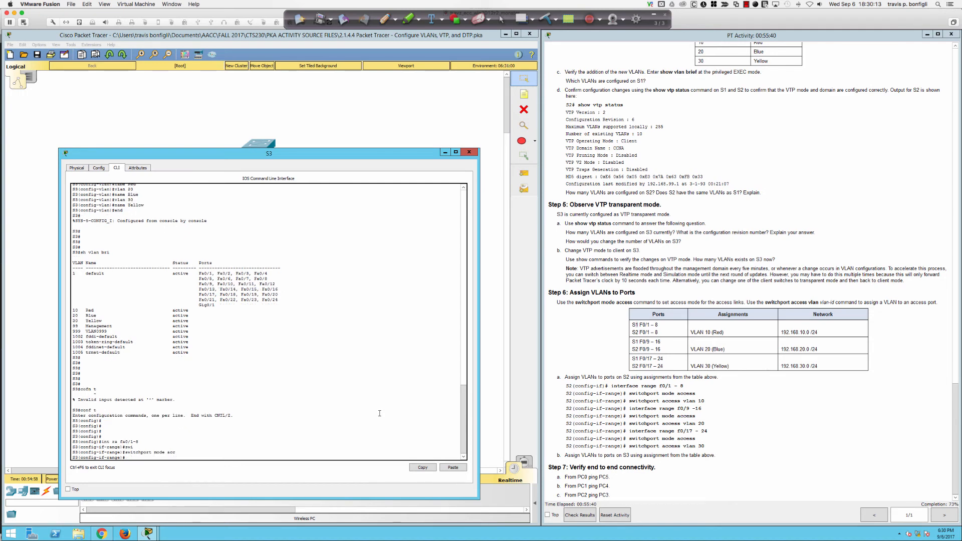
{"action": "type", "text": "sw"}
{"action": "key", "text": "Tab"}
{"action": "type", "text": "acc van"}
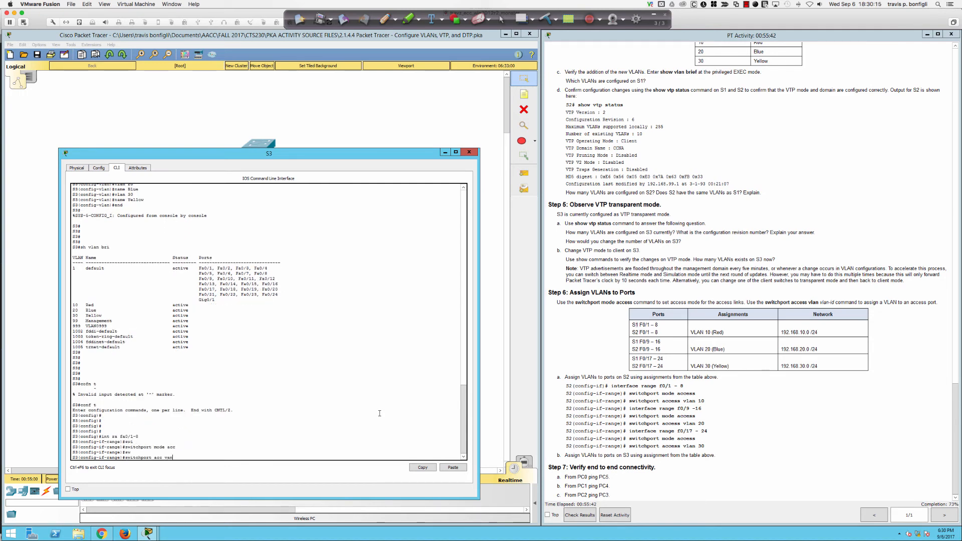
{"action": "key", "text": "BackSpace"}
{"action": "key", "text": "BackSpace"}
{"action": "type", "text": "lan 10"}
{"action": "key", "text": "Return"}
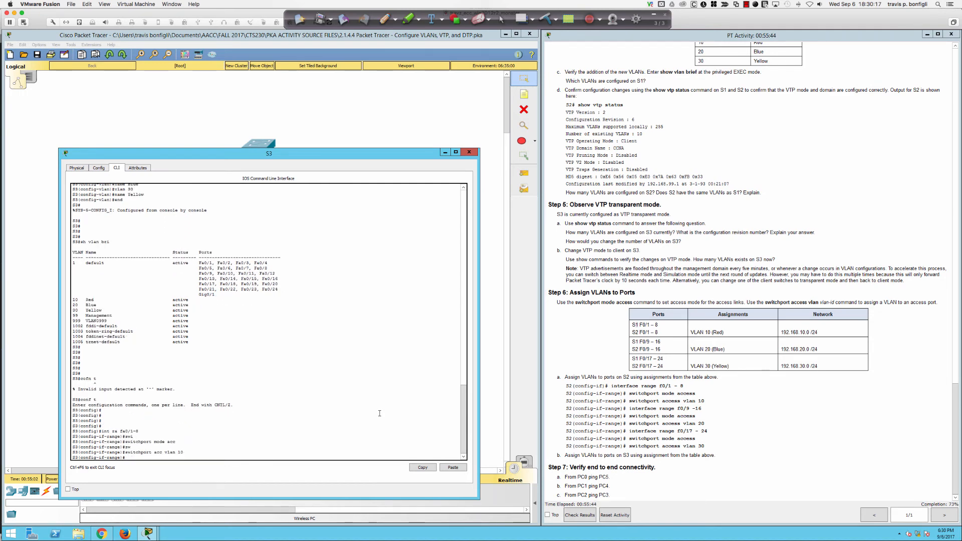
Step: Enable spanning-tree portfast on Fa0/1-8, then bring up PC0's window
{"action": "type", "text": "span"}
{"action": "key", "text": "Tab"}
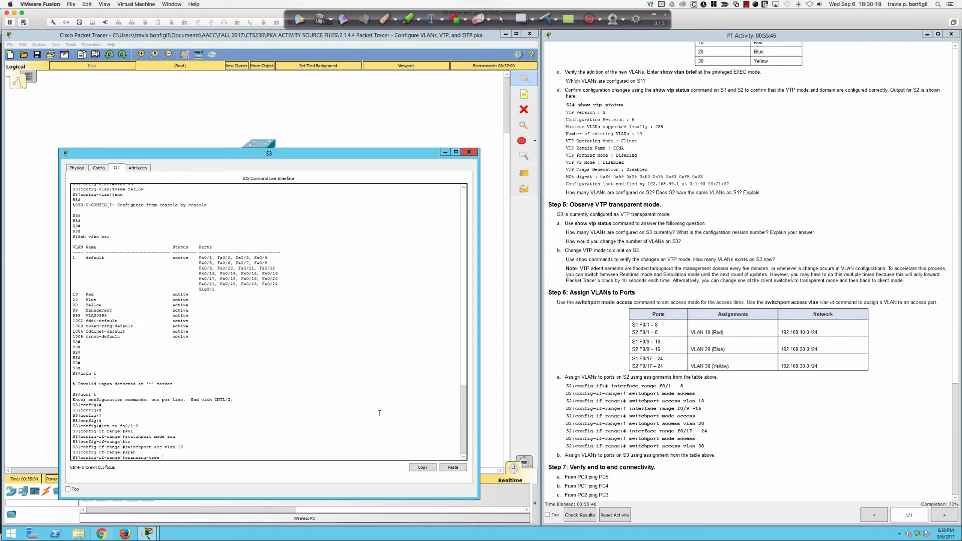
{"action": "type", "text": "por"}
{"action": "key", "text": "Return"}
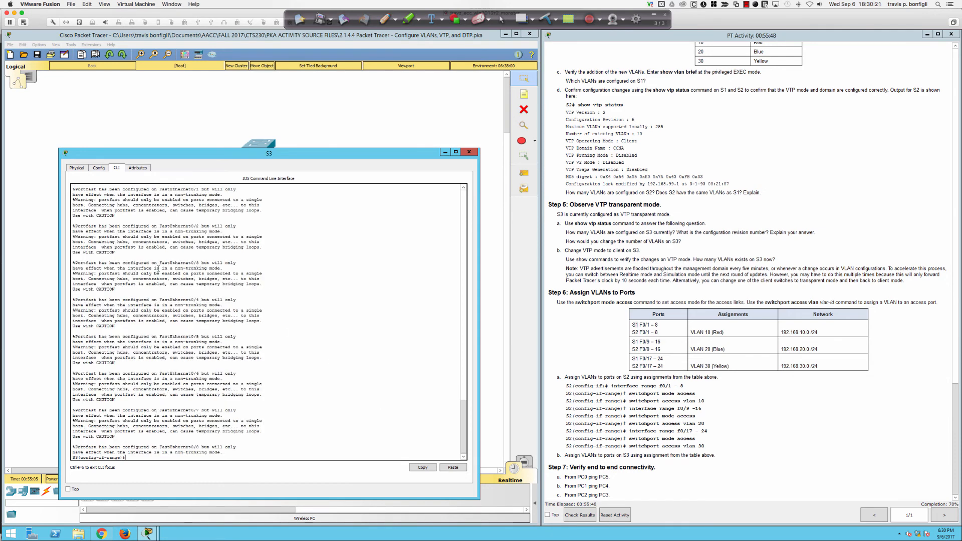
{"action": "left_click", "coordinate": [38, 258]}
{"action": "left_click", "coordinate": [108, 197]}
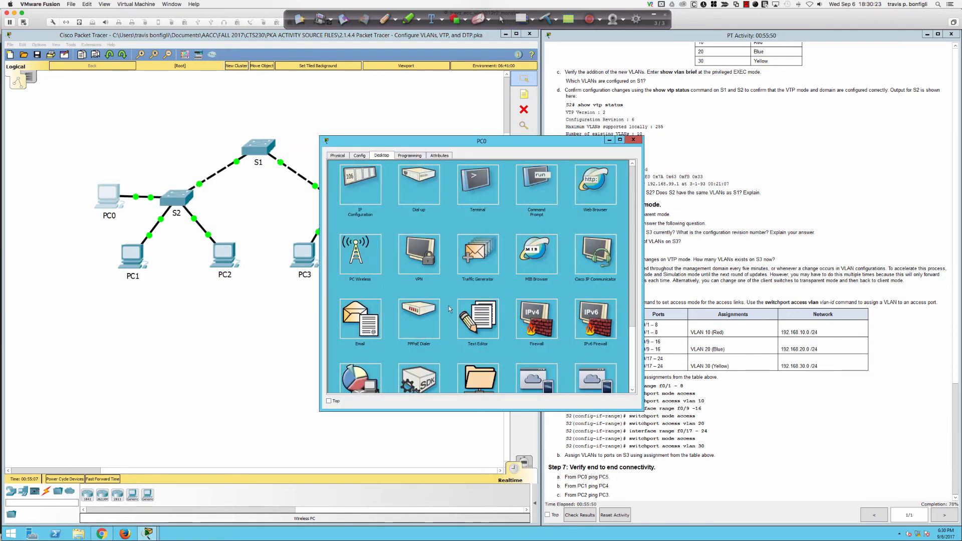
Step: Rerun ping 192.168.10.2 from PC0, getting 4 of 4 replies, then go back to S3's CLI
{"action": "left_click", "coordinate": [524, 198]}
{"action": "key", "text": "Up"}
{"action": "key", "text": "Return"}
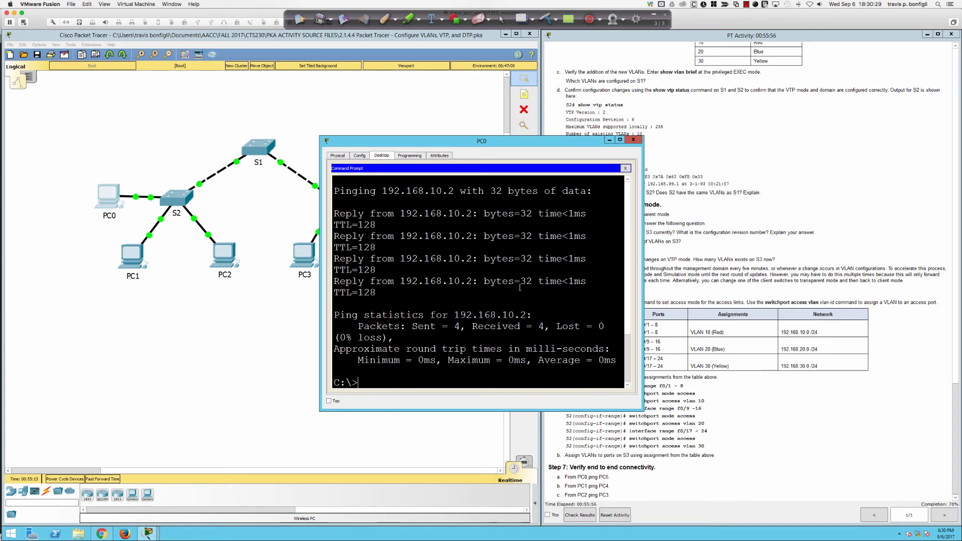
{"action": "left_click", "coordinate": [634, 140]}
{"action": "left_click", "coordinate": [335, 201]}
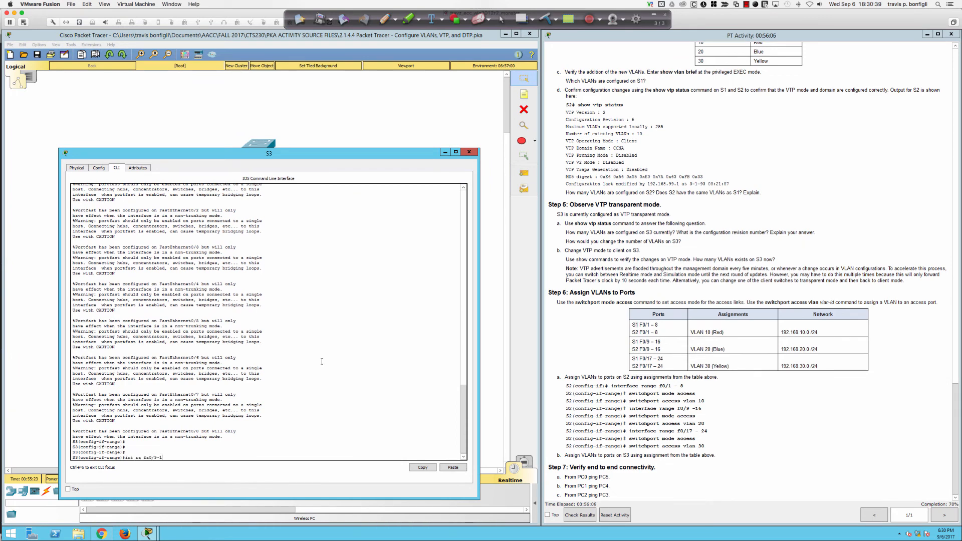
Step: Configure S3 range Fa0/9-16 as switchport access mode, access VLAN 20, with spanning-tree portfast
{"action": "type", "text": "6"}
{"action": "key", "text": "Return"}
{"action": "type", "text": "sw"}
{"action": "key", "text": "Tab"}
{"action": "type", "text": "mode ac"}
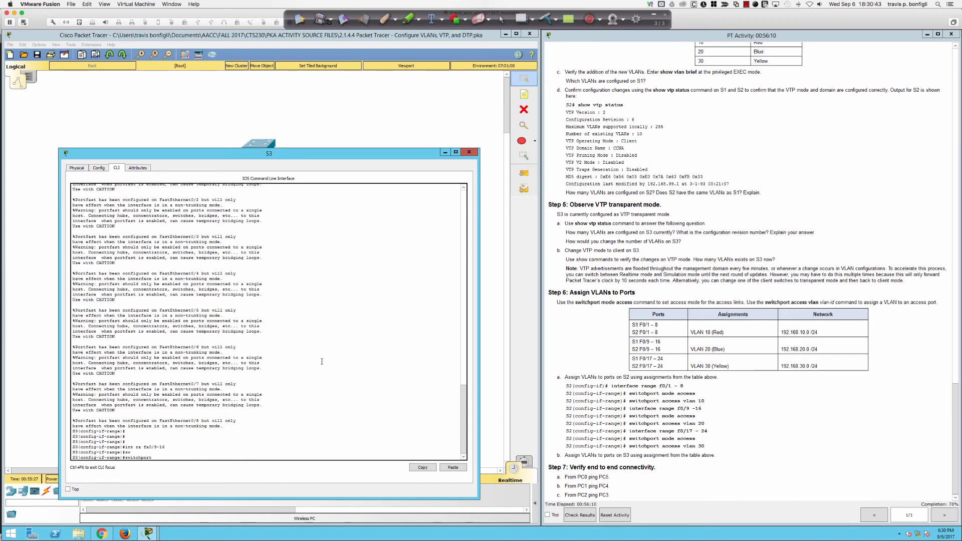
{"action": "type", "text": "c"}
{"action": "key", "text": "Return"}
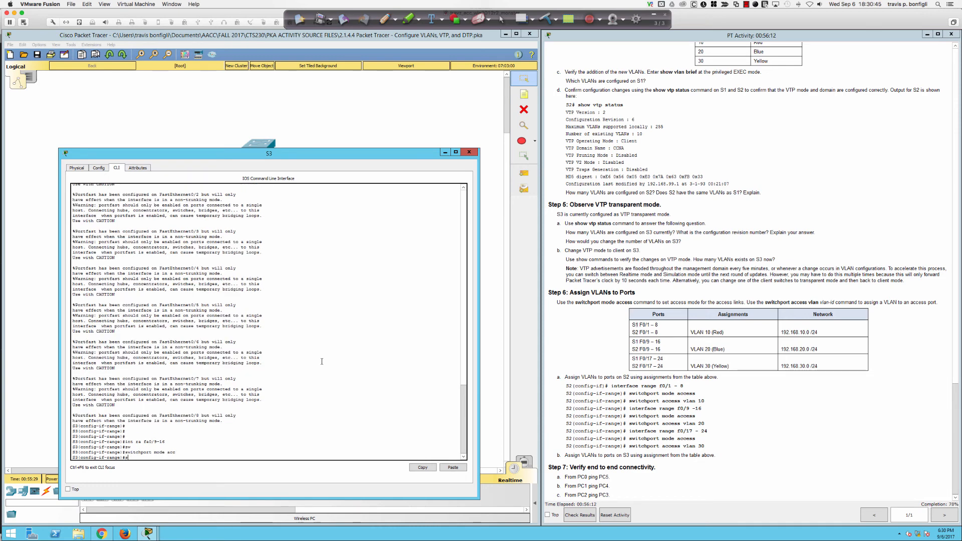
{"action": "type", "text": "sw"}
{"action": "key", "text": "Tab"}
{"action": "type", "text": "acc vl"}
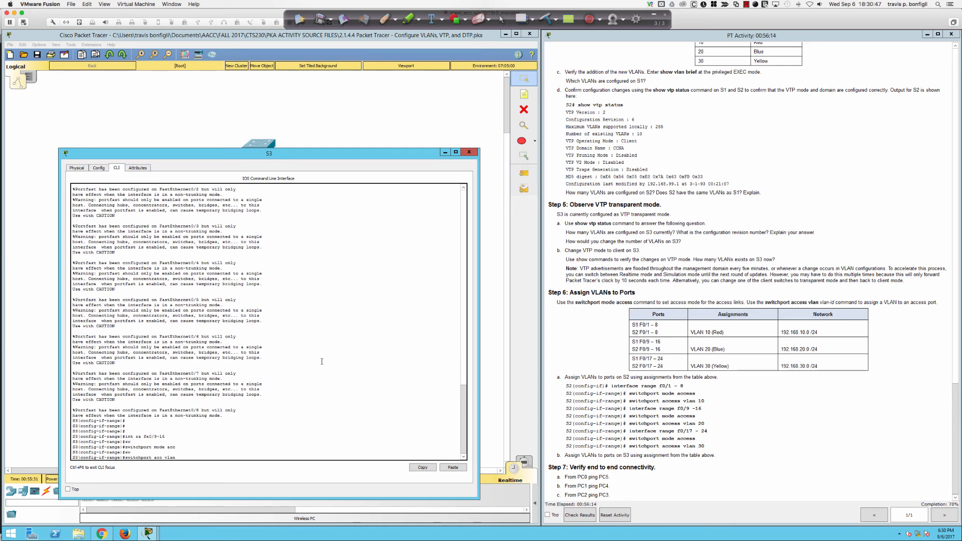
{"action": "type", "text": "an 20"}
{"action": "key", "text": "Return"}
{"action": "type", "text": "span portfast"}
{"action": "key", "text": "Return"}
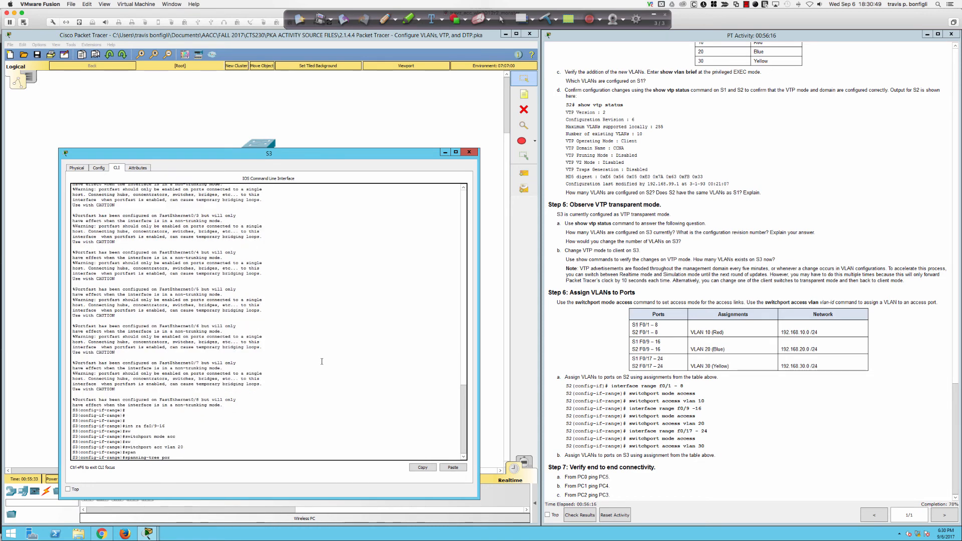
Step: Rerun ping 192.168.20.2 from PC1's command prompt, now getting replies, then close PC1
{"action": "left_click", "coordinate": [469, 152]}
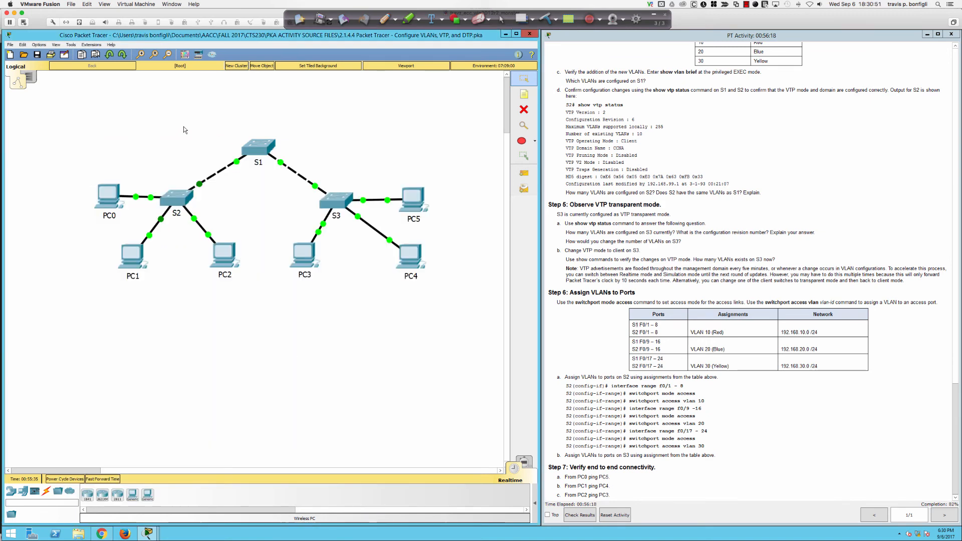
{"action": "left_click", "coordinate": [132, 256]}
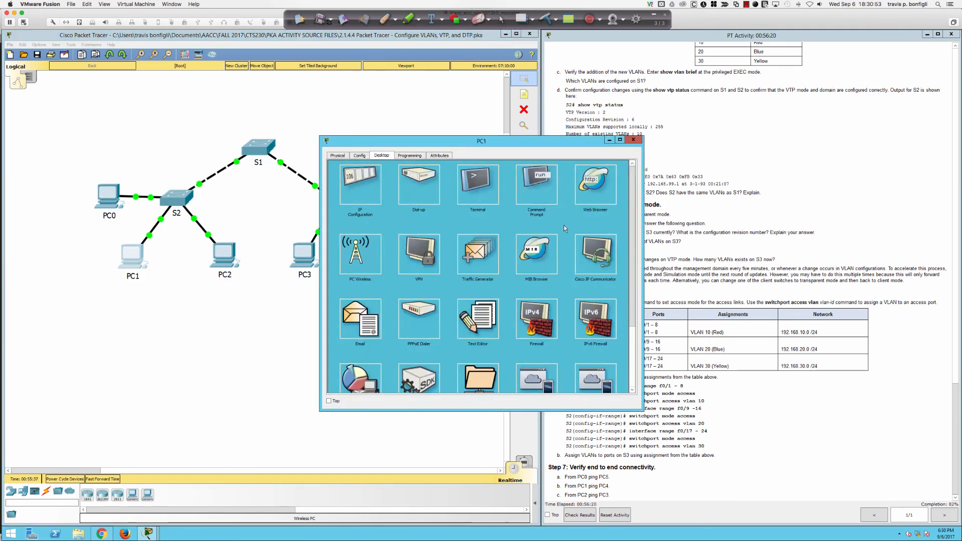
{"action": "left_click", "coordinate": [537, 185]}
{"action": "key", "text": "Up"}
{"action": "key", "text": "Return"}
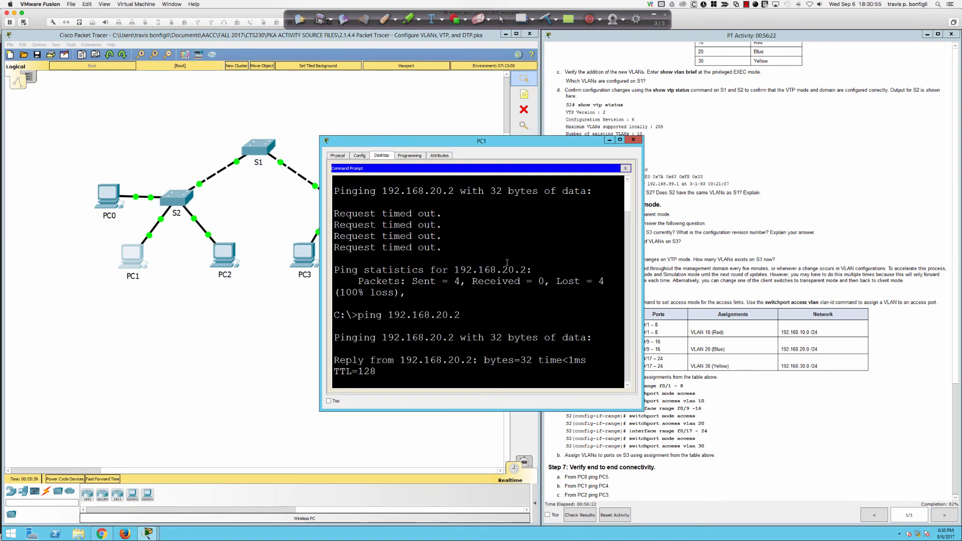
{"action": "left_click", "coordinate": [633, 139]}
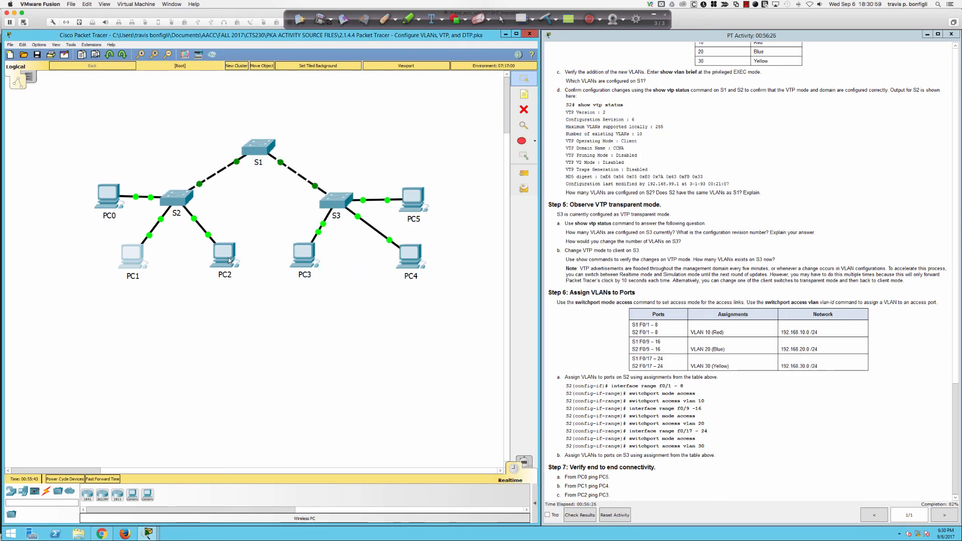
Step: On S3, set range Fa0/17-24 to switchport mode access and assign access VLAN 30
{"action": "left_click", "coordinate": [335, 200]}
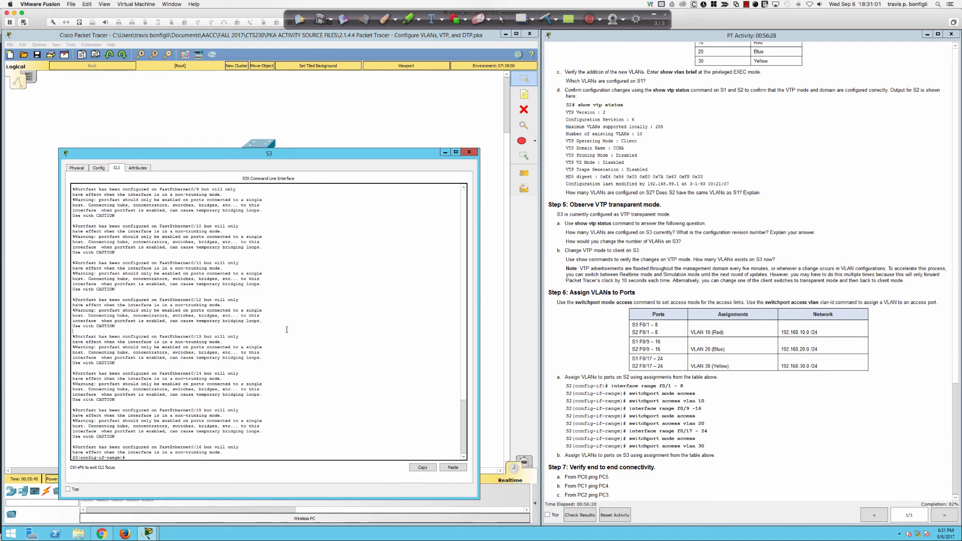
{"action": "type", "text": "int "}
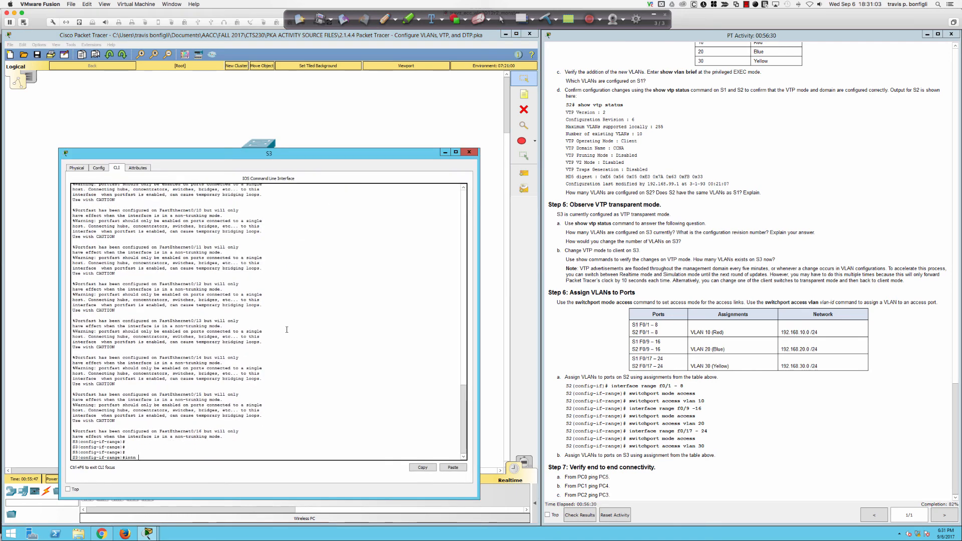
{"action": "type", "text": "ra fa0/17-24"}
{"action": "key", "text": "Return"}
{"action": "type", "text": "swi"}
{"action": "key", "text": "Tab"}
{"action": "type", "text": "mode a"}
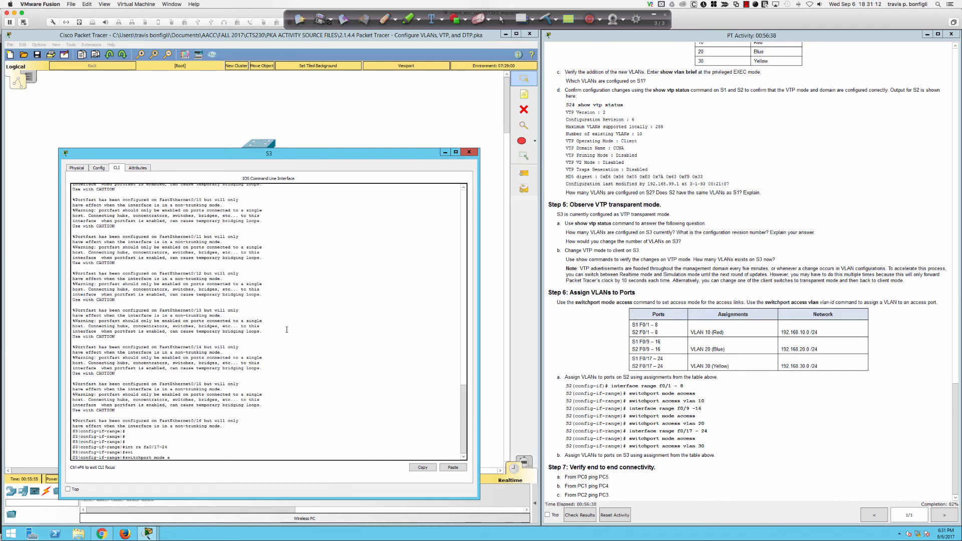
{"action": "type", "text": "cc"}
{"action": "key", "text": "Return"}
{"action": "type", "text": "sw"}
{"action": "key", "text": "Tab"}
{"action": "type", "text": "acc vl"}
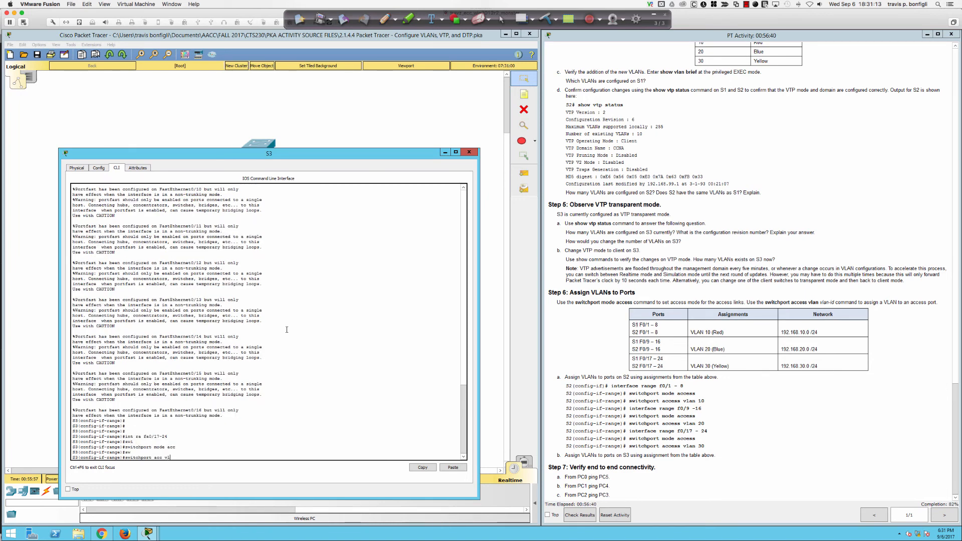
{"action": "type", "text": "an 30"}
{"action": "key", "text": "Return"}
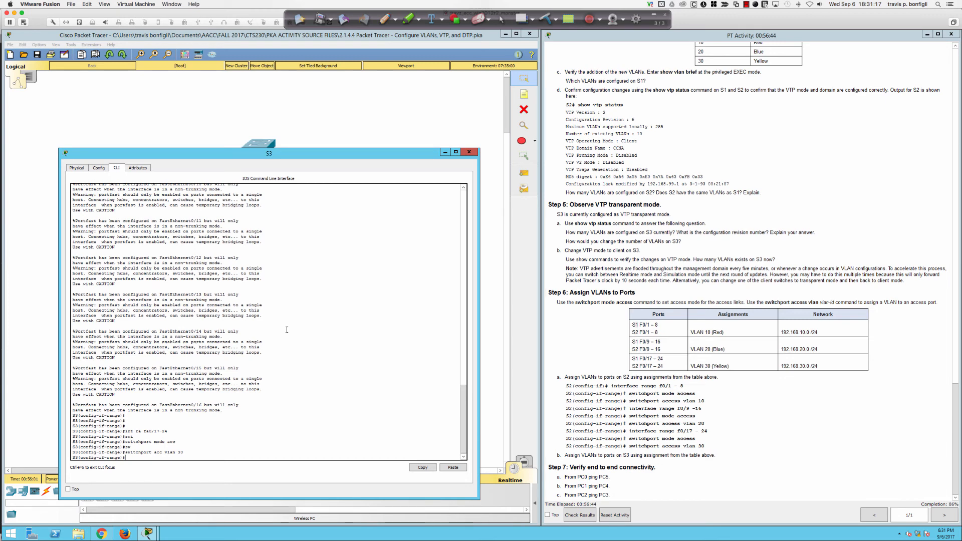
Step: Enable spanning-tree portfast on Fa0/17-24 and return to the topology
{"action": "type", "text": "span"}
{"action": "key", "text": "Tab"}
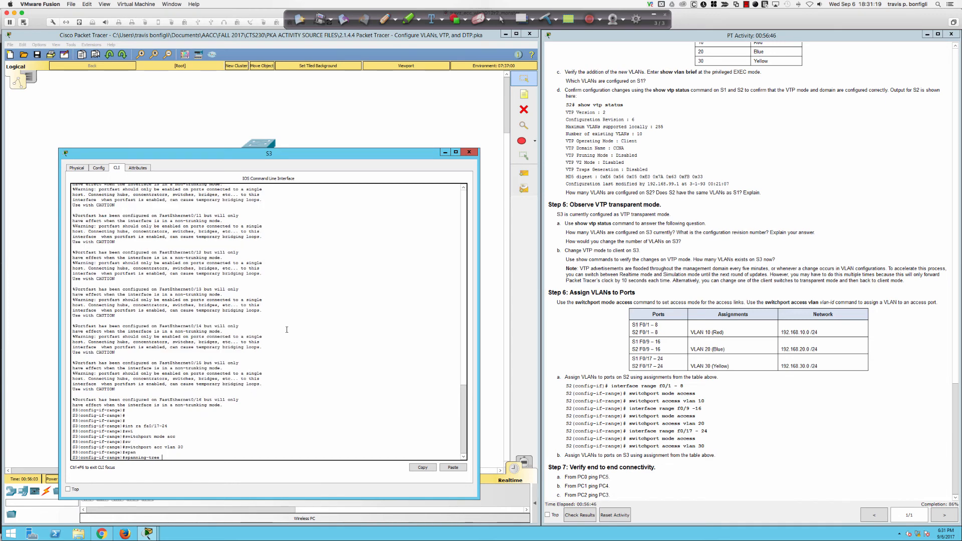
{"action": "type", "text": "pot"}
{"action": "key", "text": "Tab"}
{"action": "type", "text": "rtfast"}
{"action": "key", "text": "Return"}
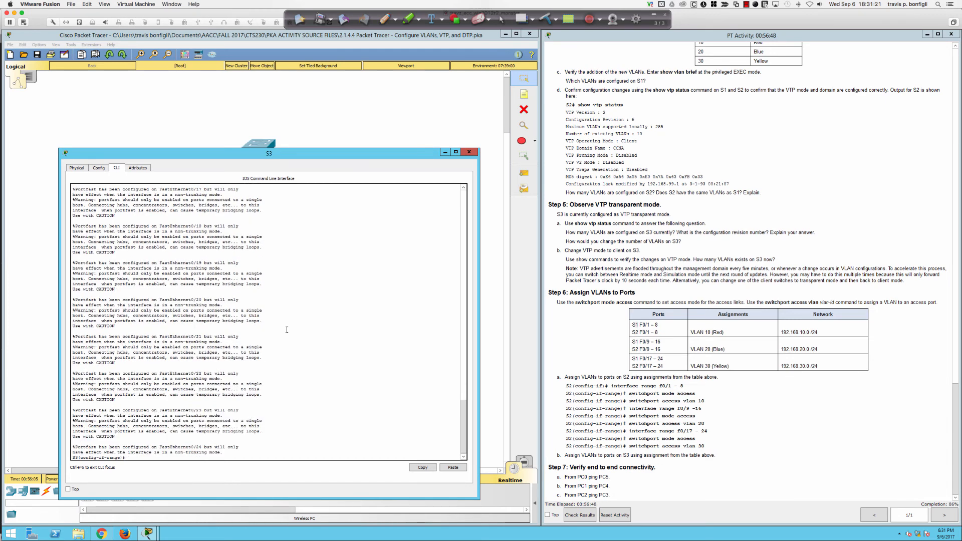
{"action": "left_click", "coordinate": [51, 209]}
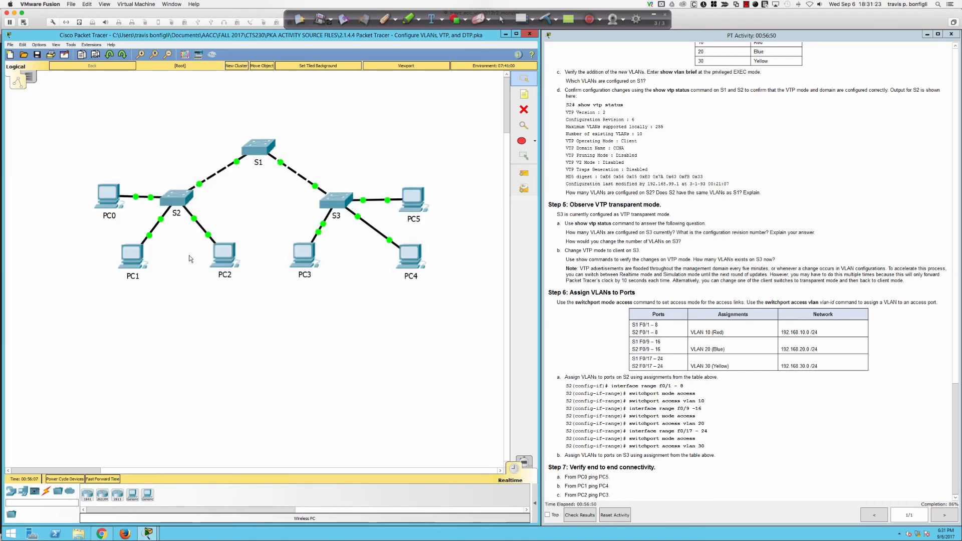
Step: From PC2's command prompt, ping 192.168.30.2 and confirm 4 of 4 replies
{"action": "left_click", "coordinate": [215, 254]}
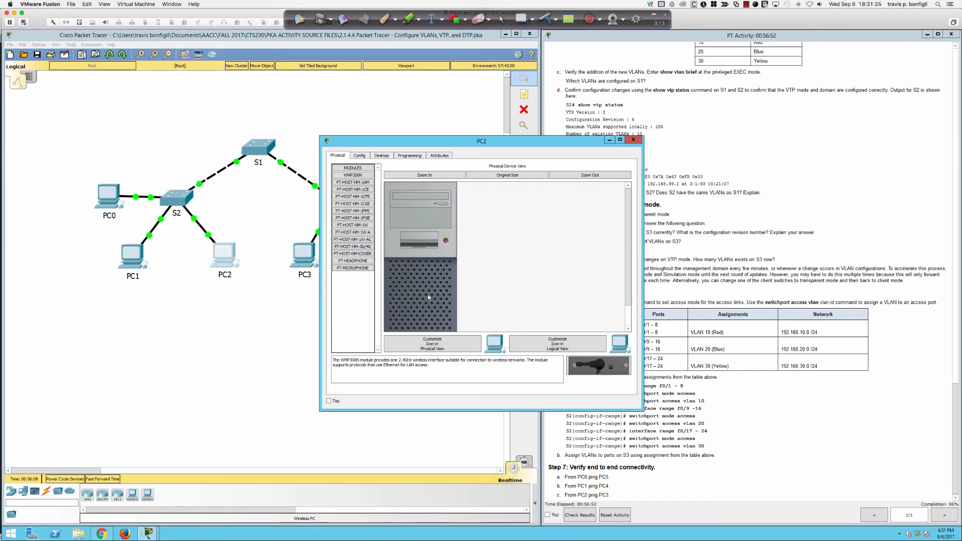
{"action": "left_click", "coordinate": [382, 156]}
{"action": "left_click", "coordinate": [536, 183]}
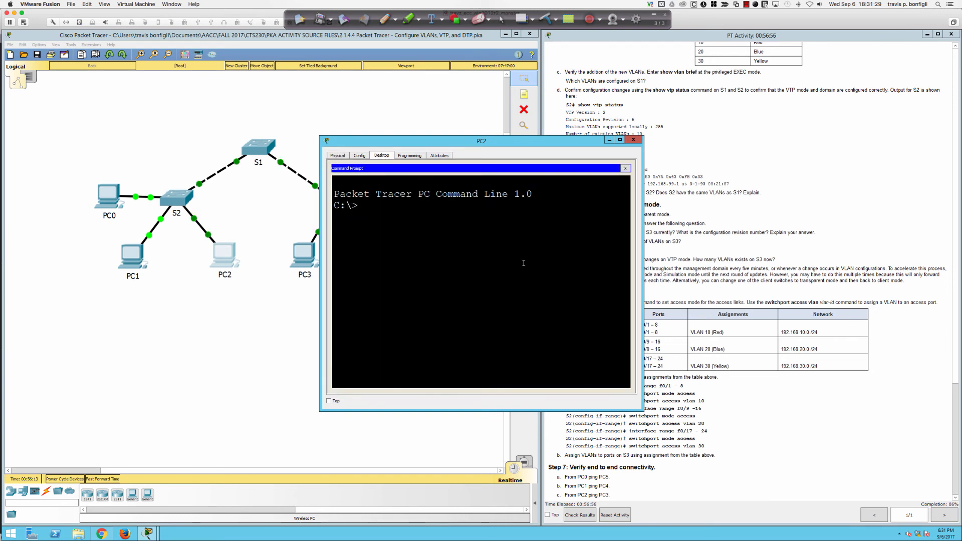
{"action": "type", "text": "ping 192.168.30.2"}
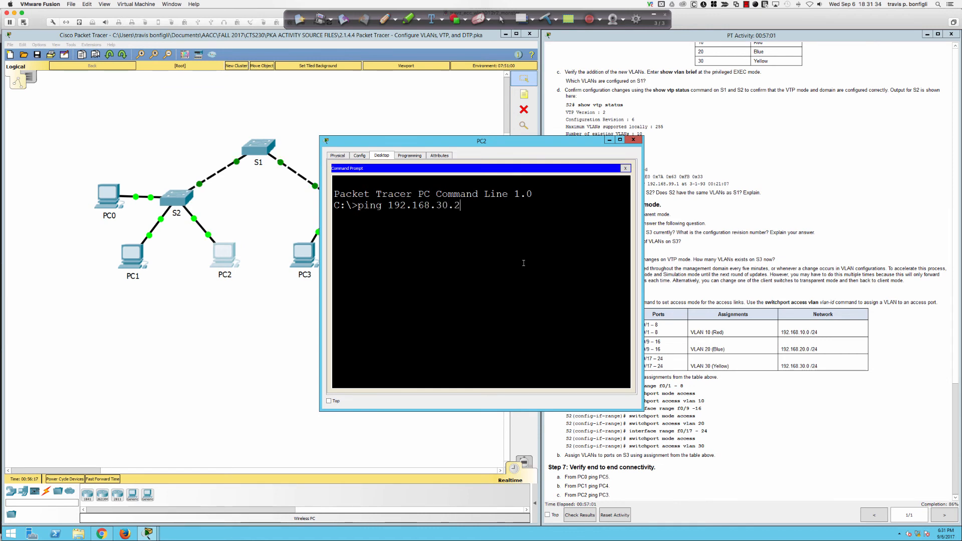
{"action": "key", "text": "Return"}
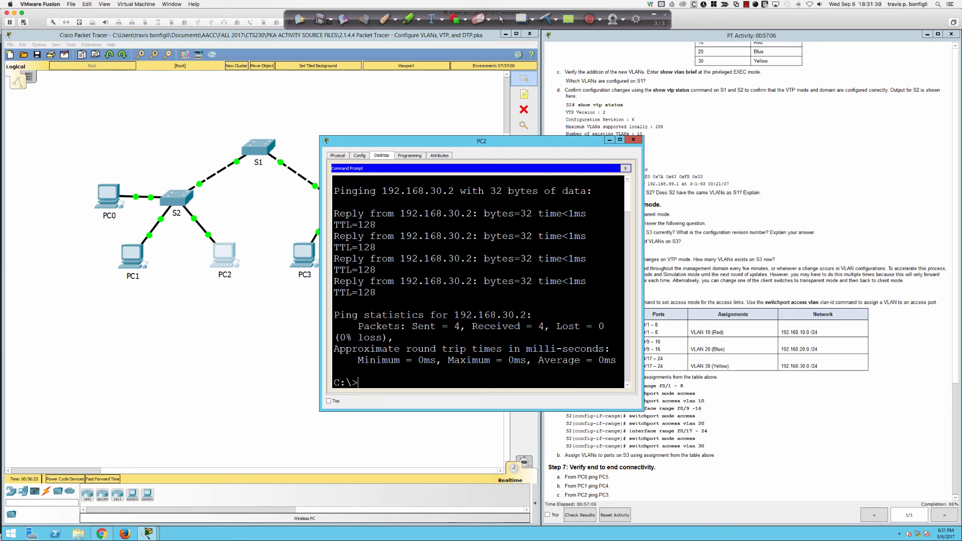
{"action": "left_click", "coordinate": [634, 141]}
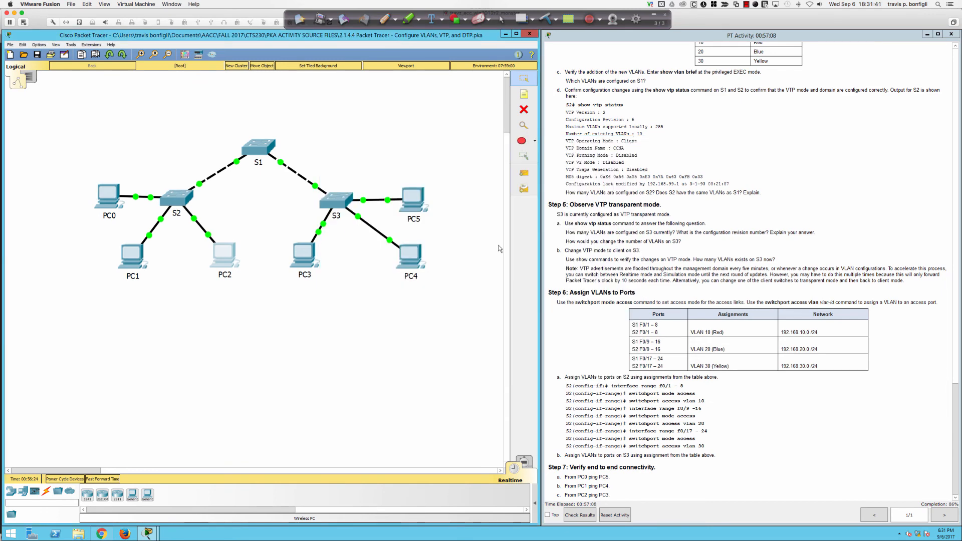
Step: Scroll the activity instructions to Step 5 and highlight the line about making S3 a VTP client
{"action": "scroll", "coordinate": [692, 311], "scroll_direction": "up", "scroll_amount": 10}
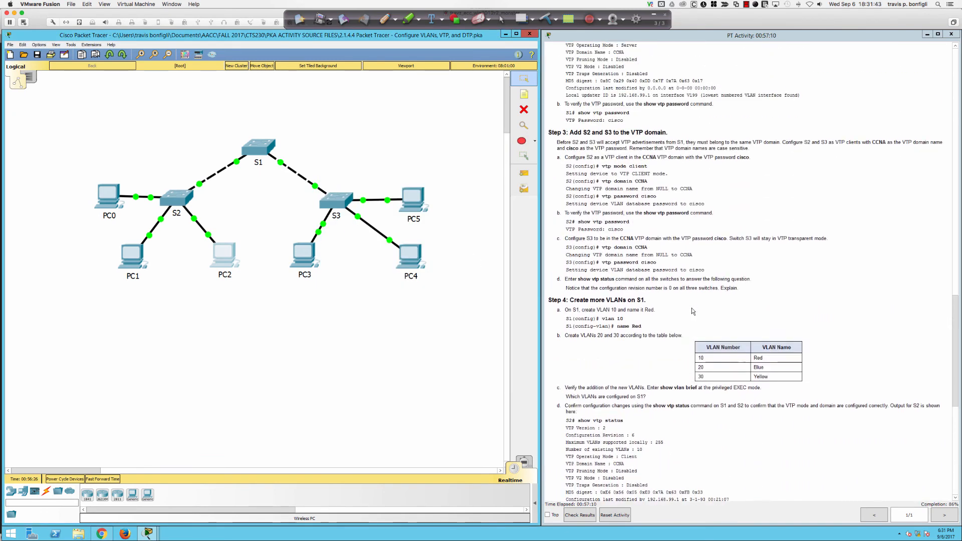
{"action": "scroll", "coordinate": [692, 311], "scroll_direction": "down", "scroll_amount": 6}
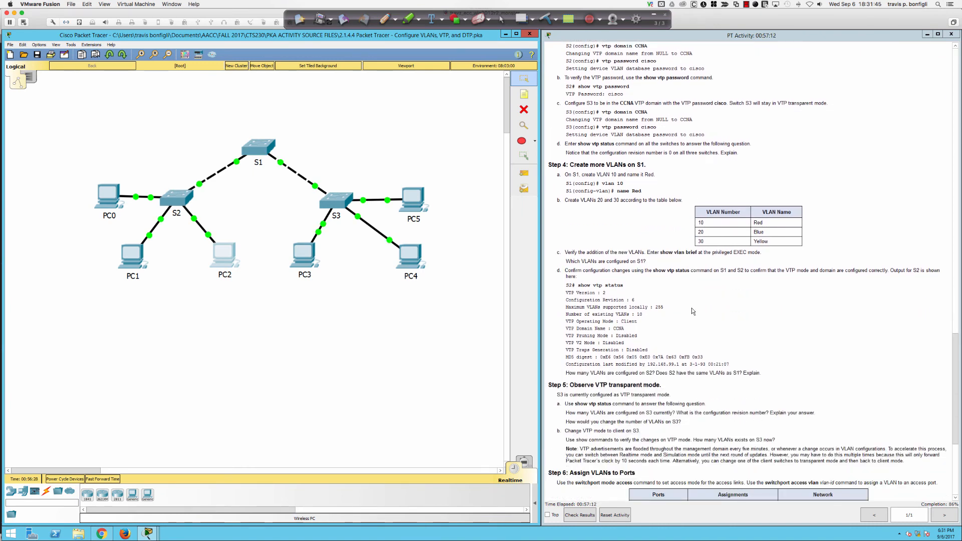
{"action": "scroll", "coordinate": [692, 310], "scroll_direction": "down", "scroll_amount": 2}
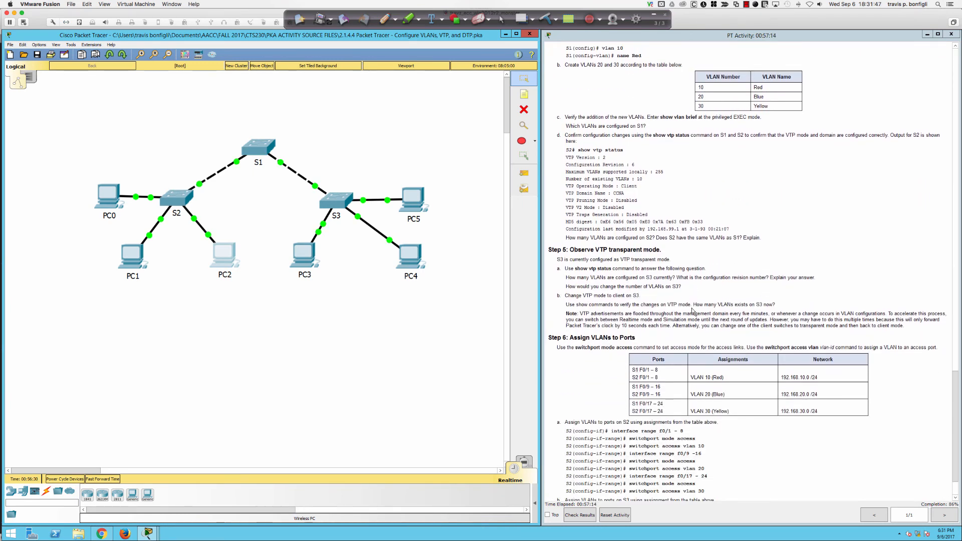
{"action": "scroll", "coordinate": [655, 313], "scroll_direction": "down", "scroll_amount": 1}
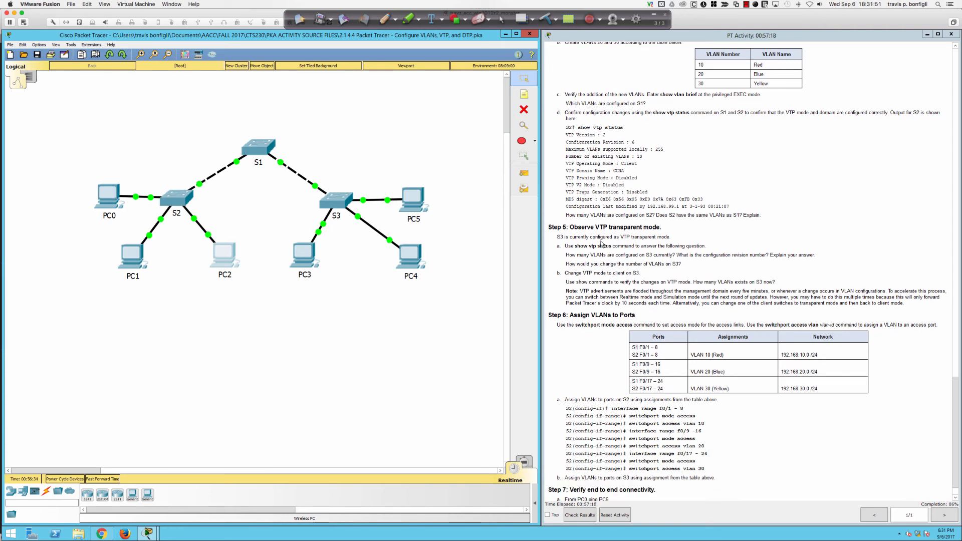
{"action": "left_click_drag", "start_coordinate": [561, 227], "coordinate": [678, 271]}
{"action": "left_click", "coordinate": [652, 257]}
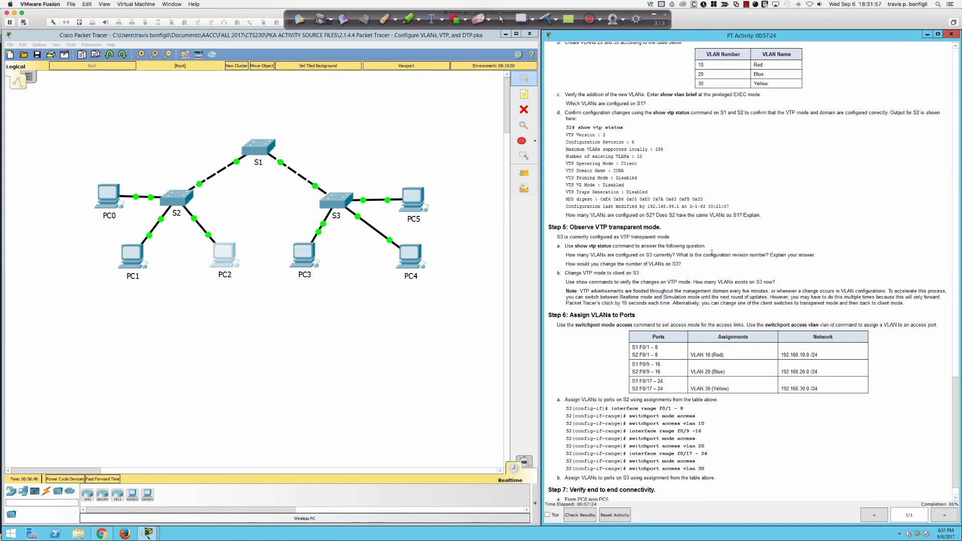
{"action": "left_click_drag", "start_coordinate": [565, 274], "coordinate": [786, 281]}
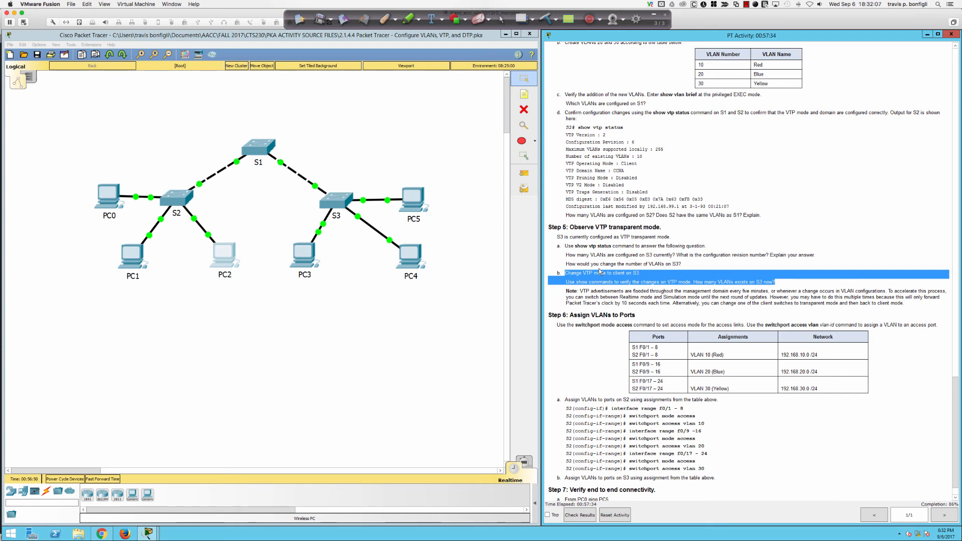
Step: On S3's CLI, run 'do sh vtp status' to confirm it is in Transparent mode
{"action": "left_click", "coordinate": [331, 205]}
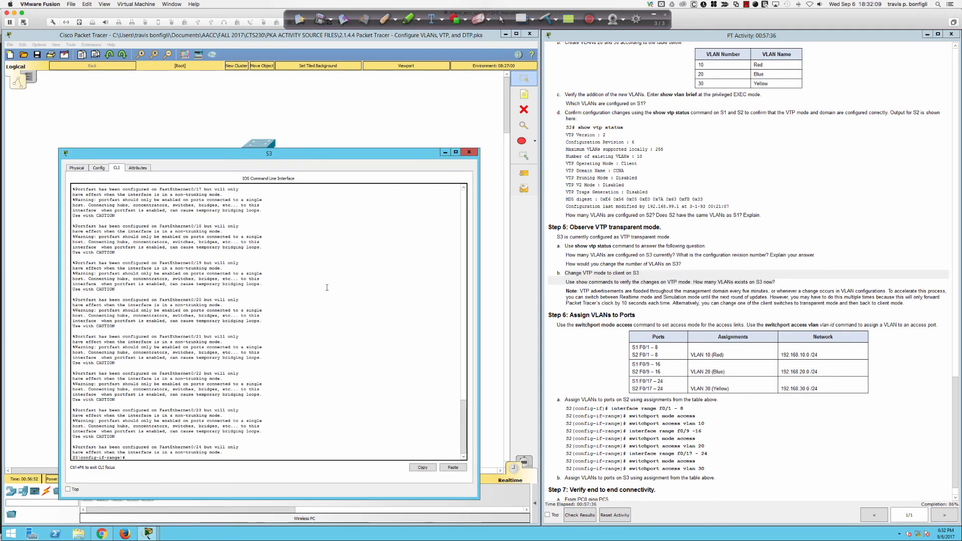
{"action": "key", "text": "Return"}
{"action": "key", "text": "Return"}
{"action": "key", "text": "Return"}
{"action": "type", "text": "do sh vtp "}
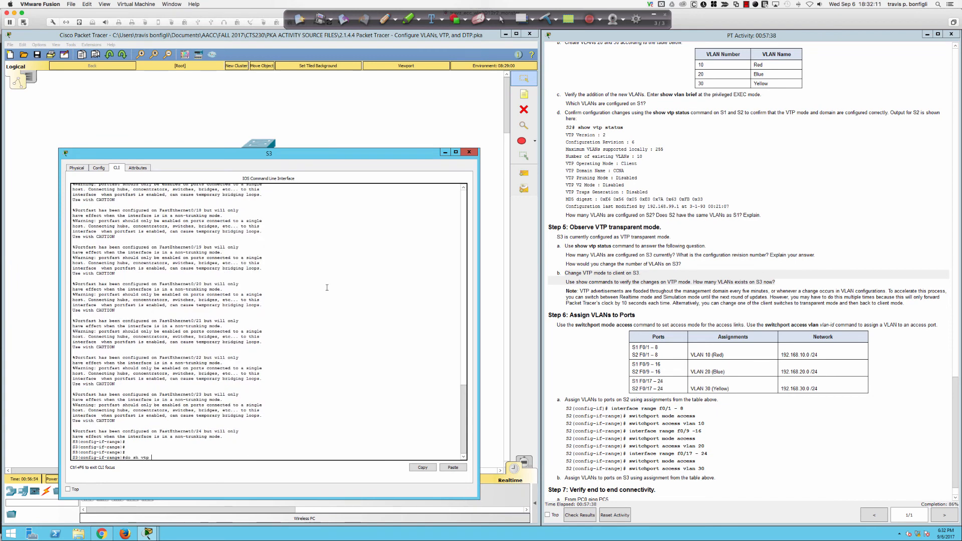
{"action": "type", "text": "status"}
{"action": "key", "text": "Return"}
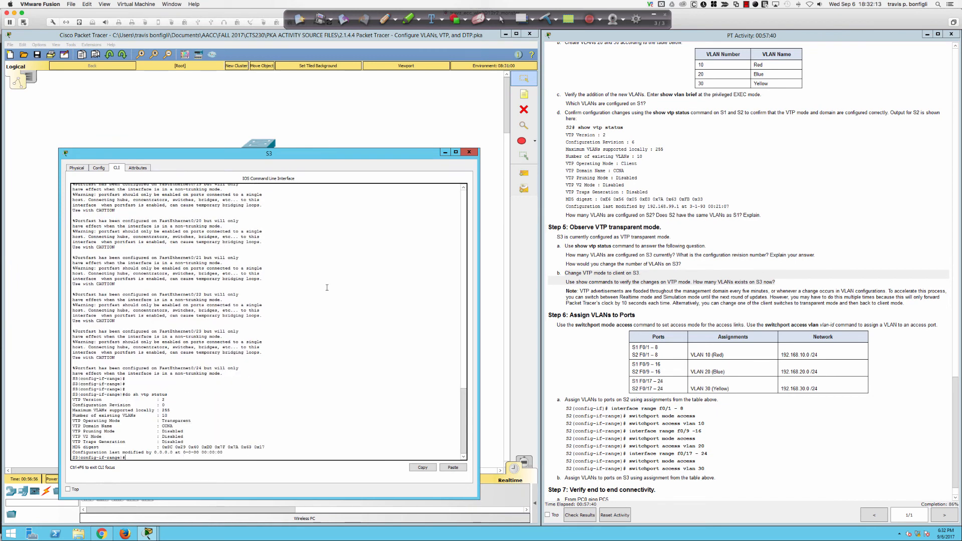
Step: Switch S3 to VTP client mode with 'vtp mode client'
{"action": "type", "text": "vtp mode client"}
{"action": "key", "text": "Return"}
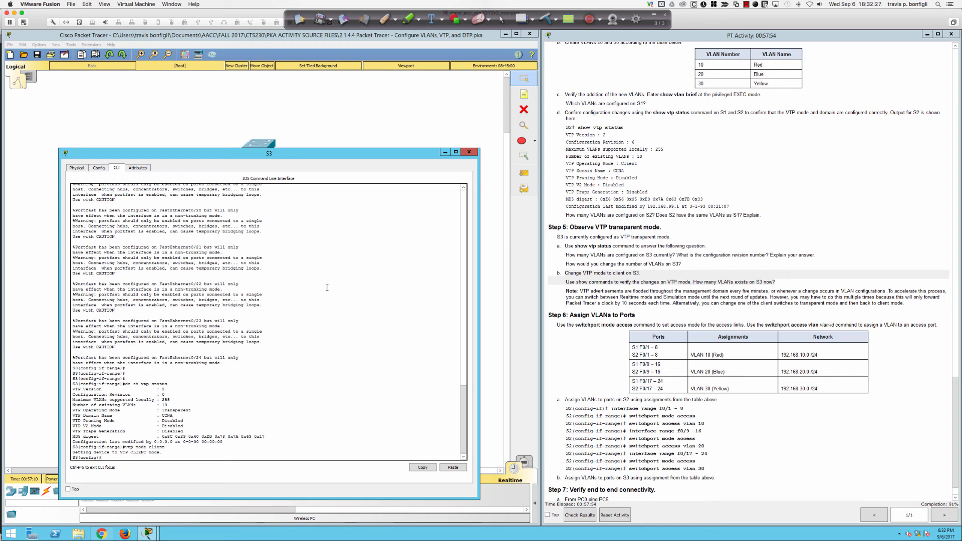
{"action": "key", "text": "Return"}
{"action": "key", "text": "Return"}
{"action": "key", "text": "Return"}
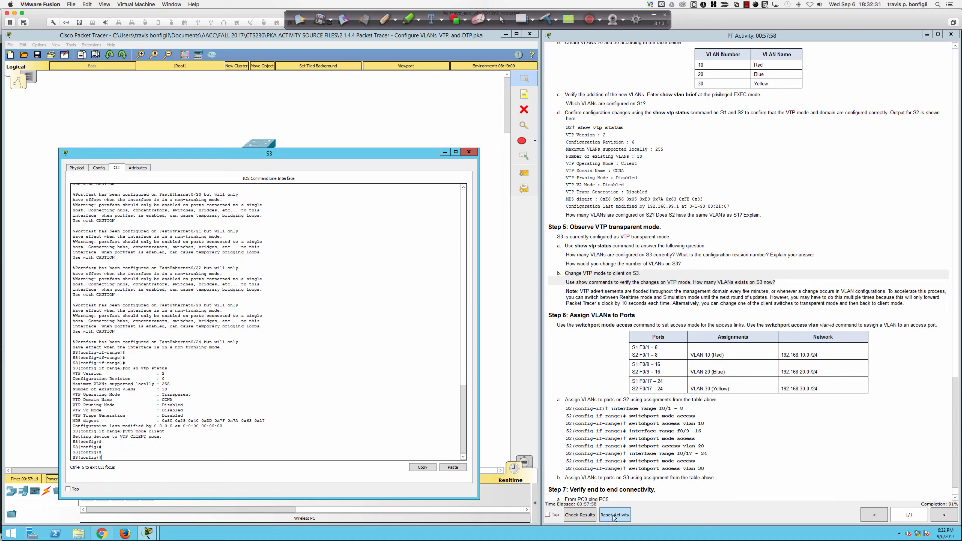
Step: Check results and list the assessment items: 21/23, with Port Mode wrong on S1 and S2
{"action": "left_click", "coordinate": [580, 515]}
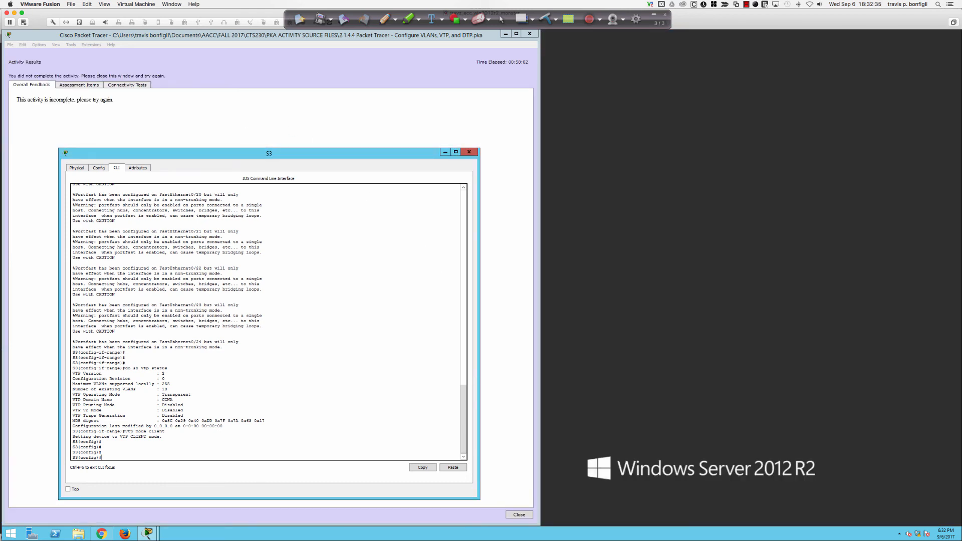
{"action": "left_click_drag", "start_coordinate": [258, 155], "coordinate": [613, 133]}
{"action": "left_click", "coordinate": [82, 84]}
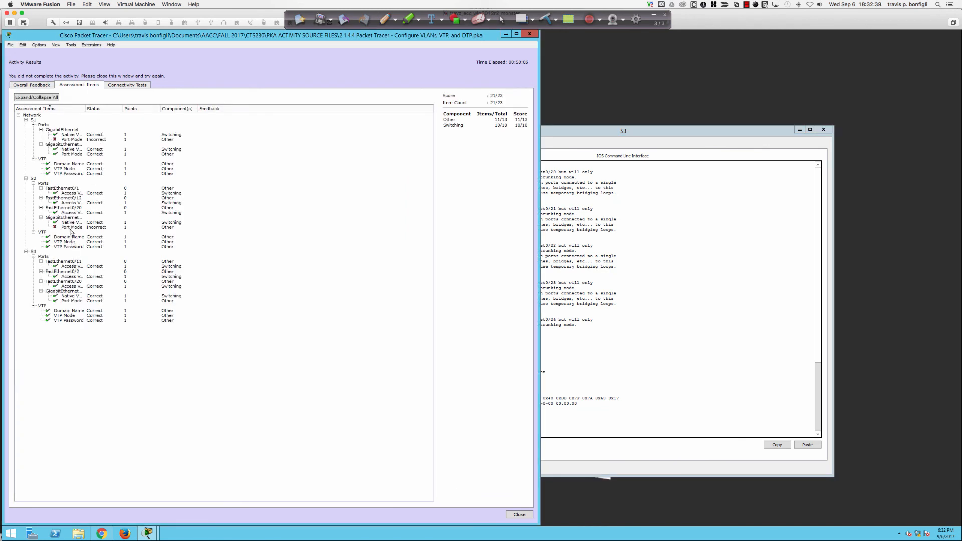
{"action": "left_click_drag", "start_coordinate": [85, 109], "coordinate": [162, 113]}
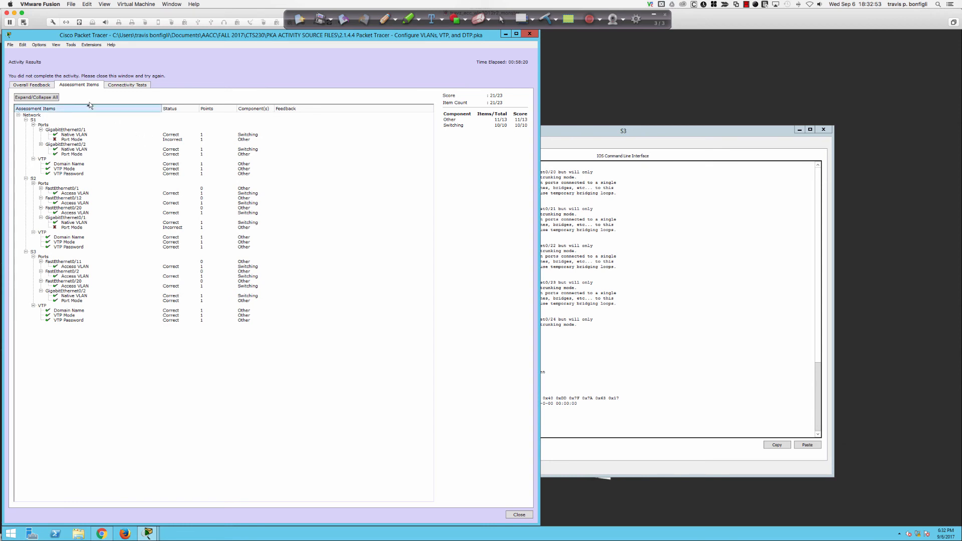
Step: Close the results and highlight the S1 dynamic desirable command in the instructions
{"action": "left_click", "coordinate": [519, 515]}
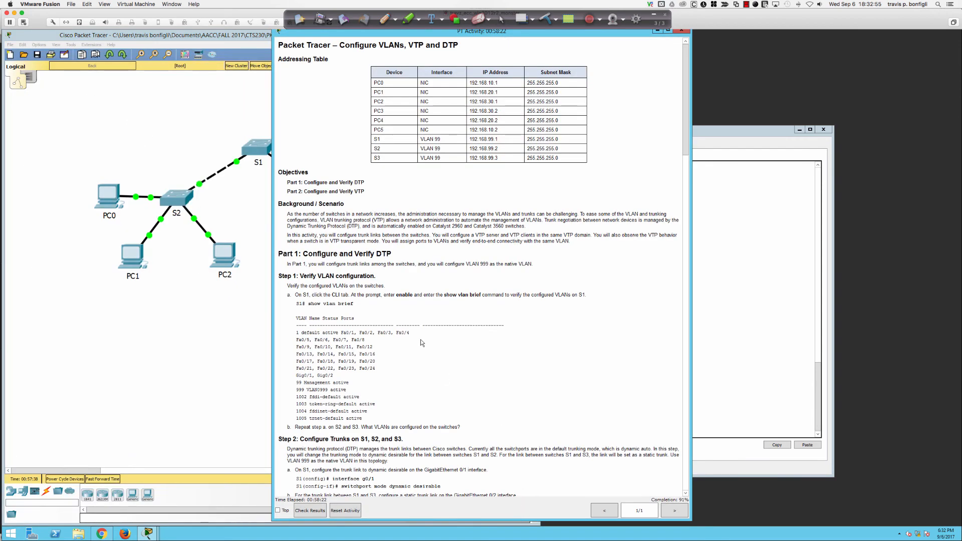
{"action": "left_click_drag", "start_coordinate": [368, 35], "coordinate": [633, 37]}
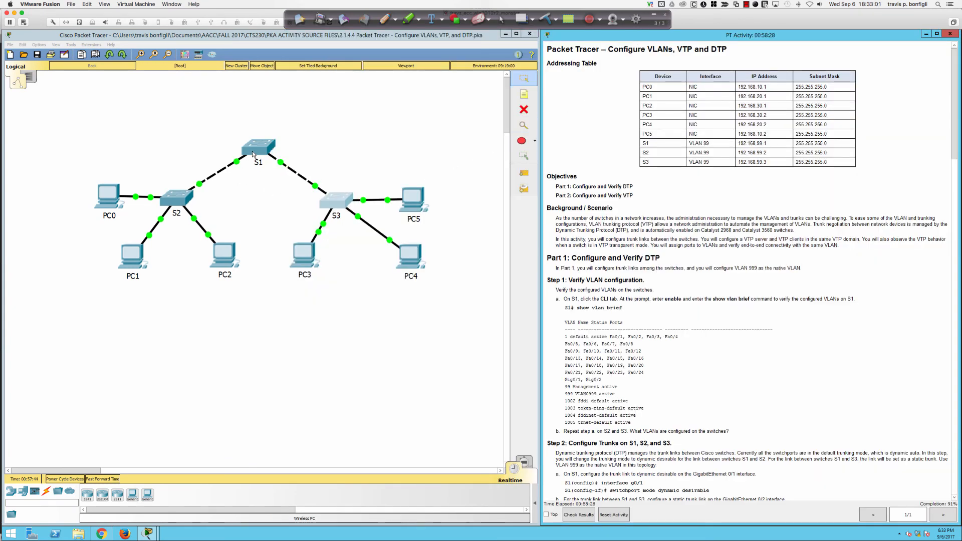
{"action": "scroll", "coordinate": [655, 427], "scroll_direction": "down", "scroll_amount": 8}
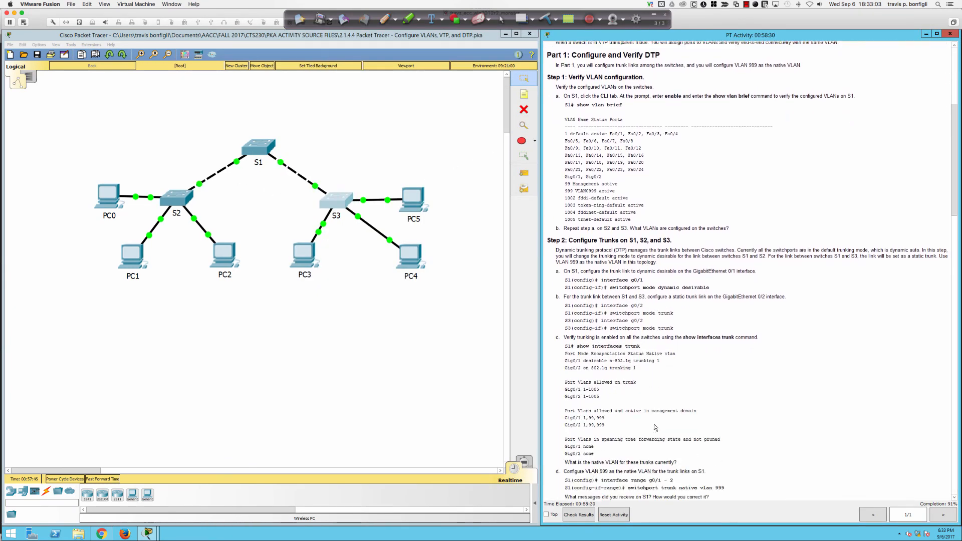
{"action": "left_click_drag", "start_coordinate": [612, 265], "coordinate": [715, 267]}
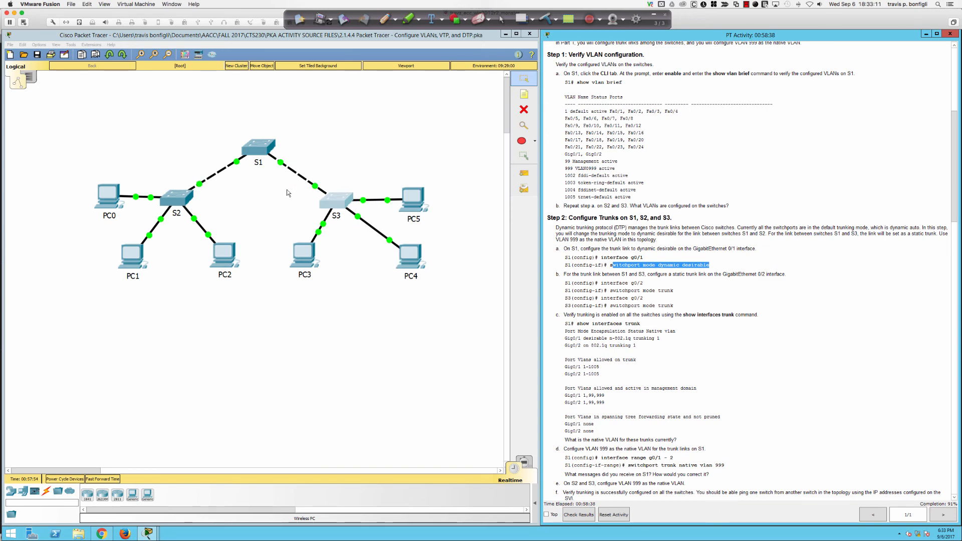
Step: On S1, set interface Gi0/1 to 'switchport mode dynamic desirable'
{"action": "left_click", "coordinate": [260, 148]}
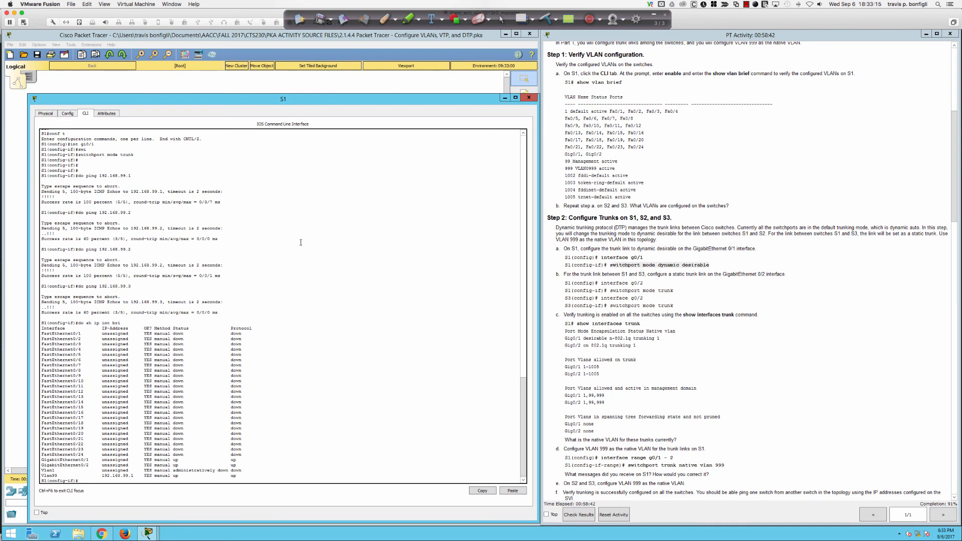
{"action": "key", "text": "Return"}
{"action": "key", "text": "Return"}
{"action": "key", "text": "Return"}
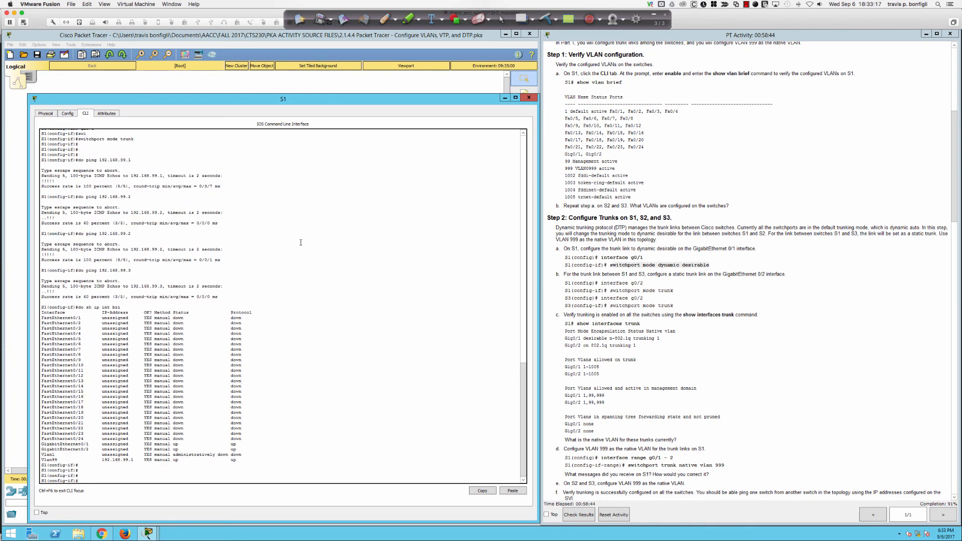
{"action": "type", "text": "int gi0/1"}
{"action": "key", "text": "Return"}
{"action": "key", "text": "Return"}
{"action": "key", "text": "Return"}
{"action": "key", "text": "Return"}
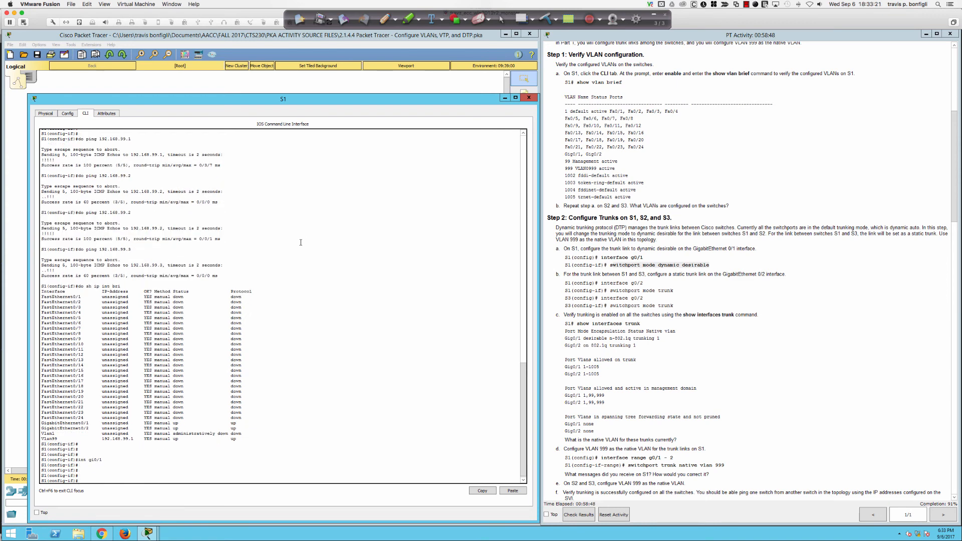
{"action": "type", "text": "swi"}
{"action": "key", "text": "Tab"}
{"action": "type", "text": "mode dy"}
{"action": "key", "text": "Tab"}
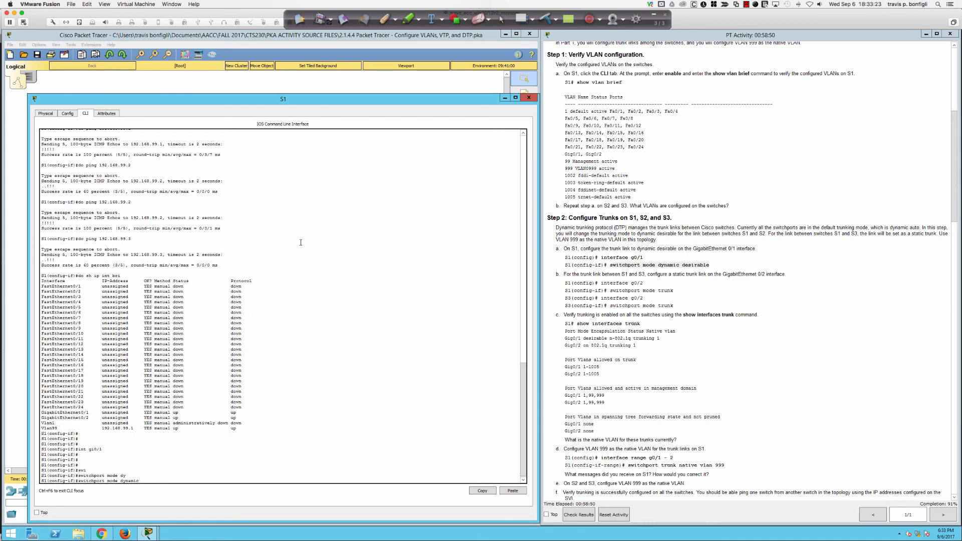
{"action": "type", "text": "des"}
{"action": "key", "text": "Tab"}
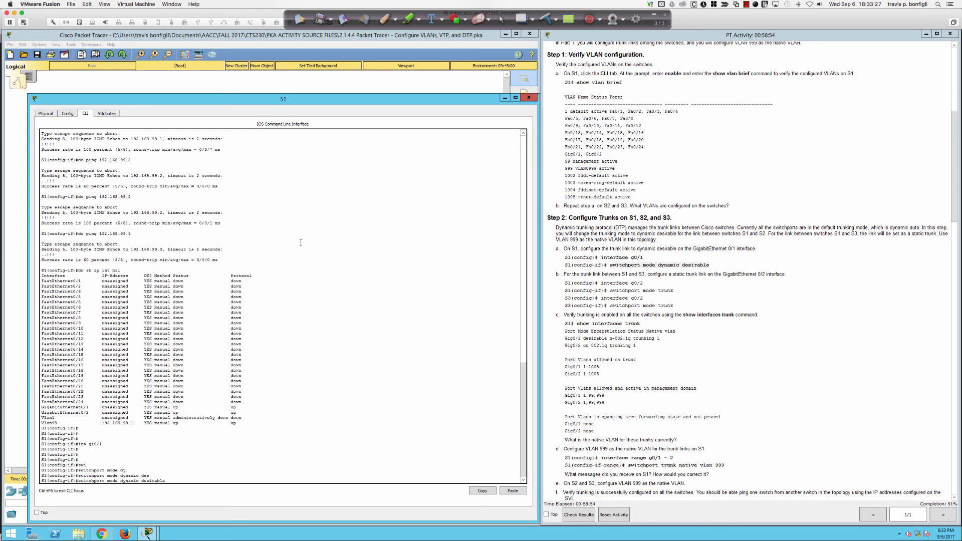
{"action": "key", "text": "Return"}
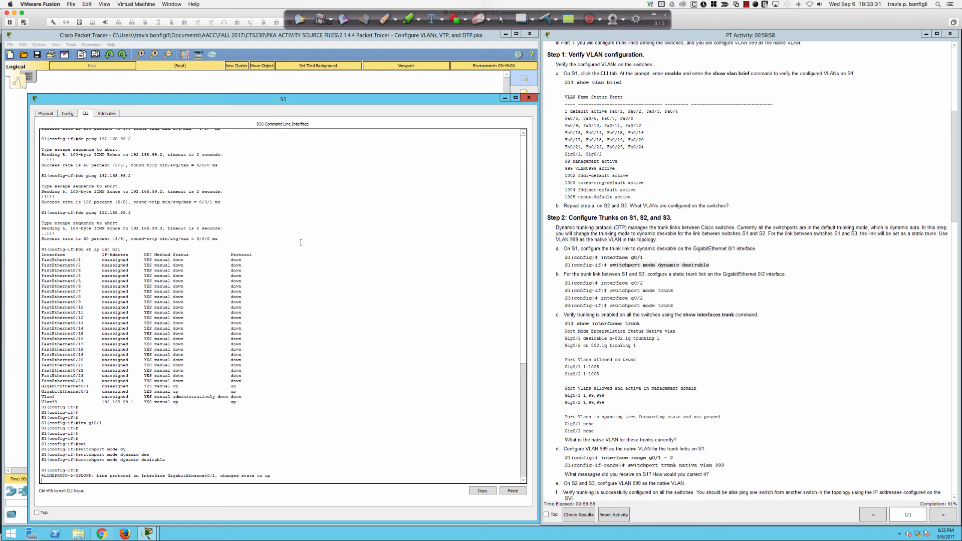
{"action": "key", "text": "Return"}
{"action": "key", "text": "Return"}
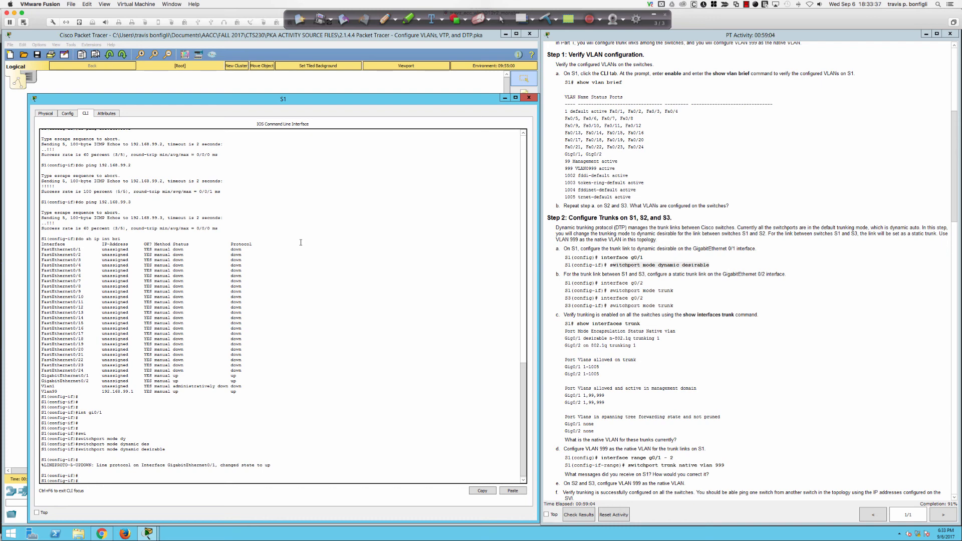
{"action": "key", "text": "Return"}
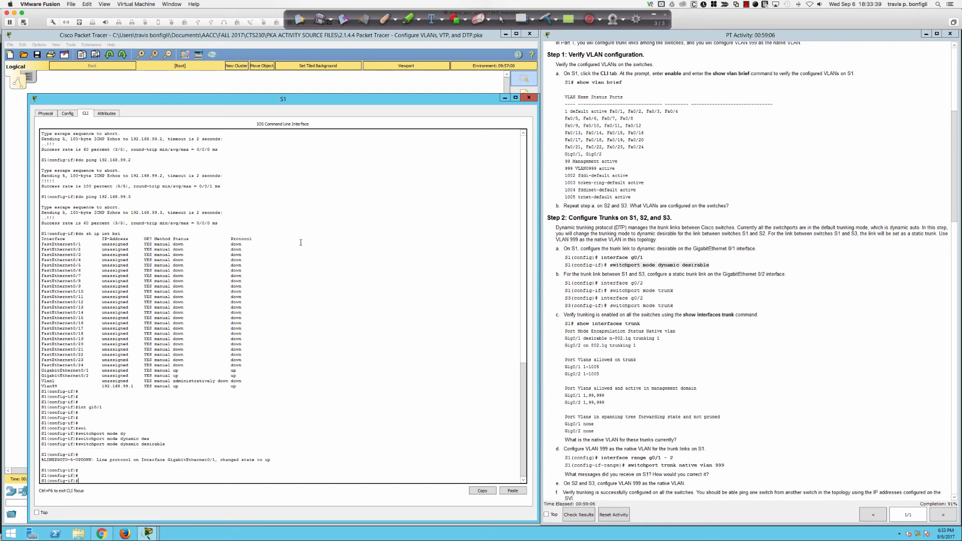
Step: Change S1's Gi0/1 to 'switchport mode access', reaching 95% completion
{"action": "type", "text": "swi"}
{"action": "key", "text": "Tab"}
{"action": "type", "text": "m"}
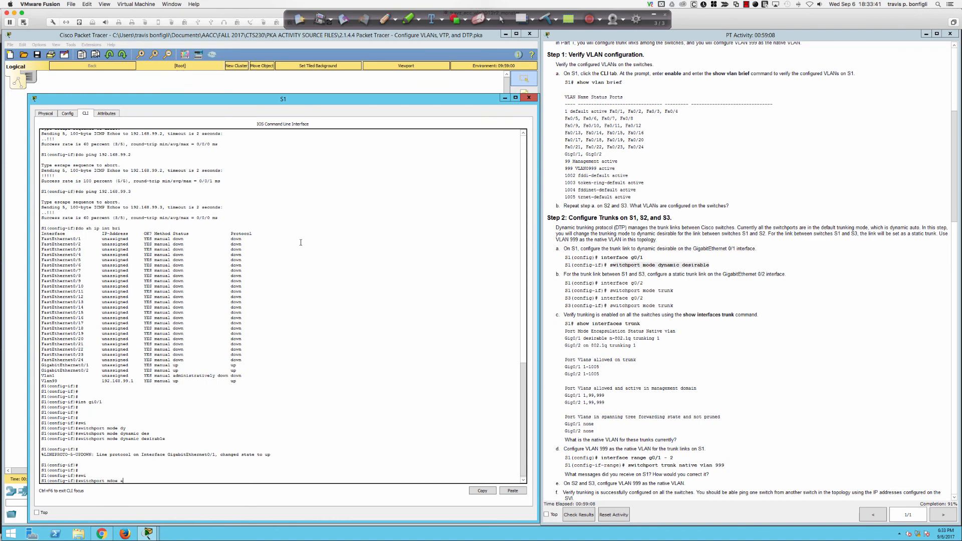
{"action": "key", "text": "BackSpace"}
{"action": "key", "text": "BackSpace"}
{"action": "key", "text": "BackSpace"}
{"action": "type", "text": "ode acc"}
{"action": "key", "text": "Tab"}
{"action": "key", "text": "Return"}
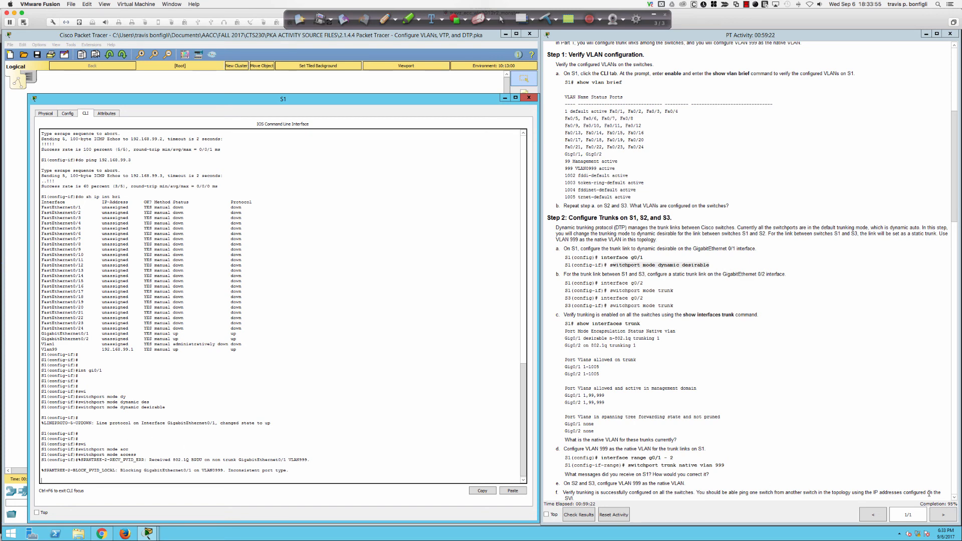
{"action": "scroll", "coordinate": [943, 501], "scroll_direction": "up", "scroll_amount": 1}
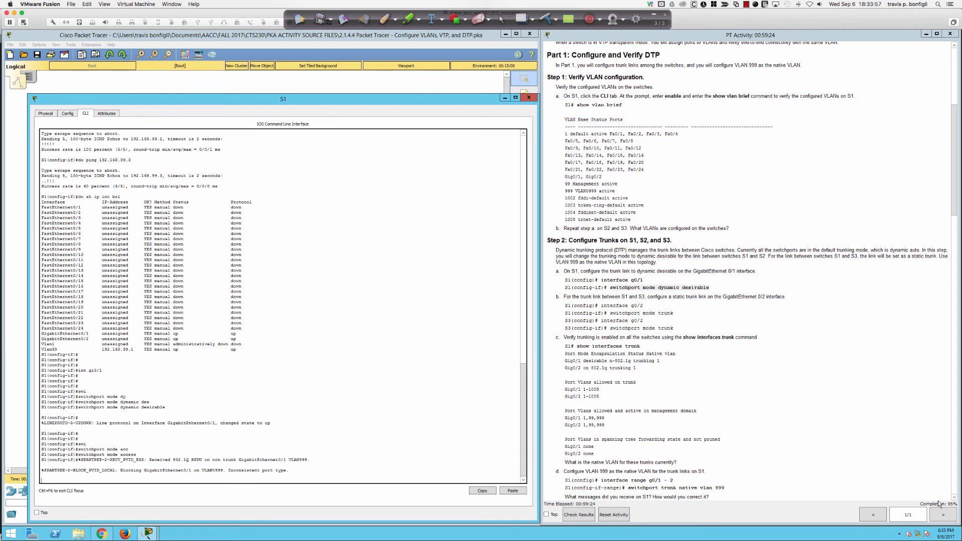
{"action": "left_click", "coordinate": [354, 82]}
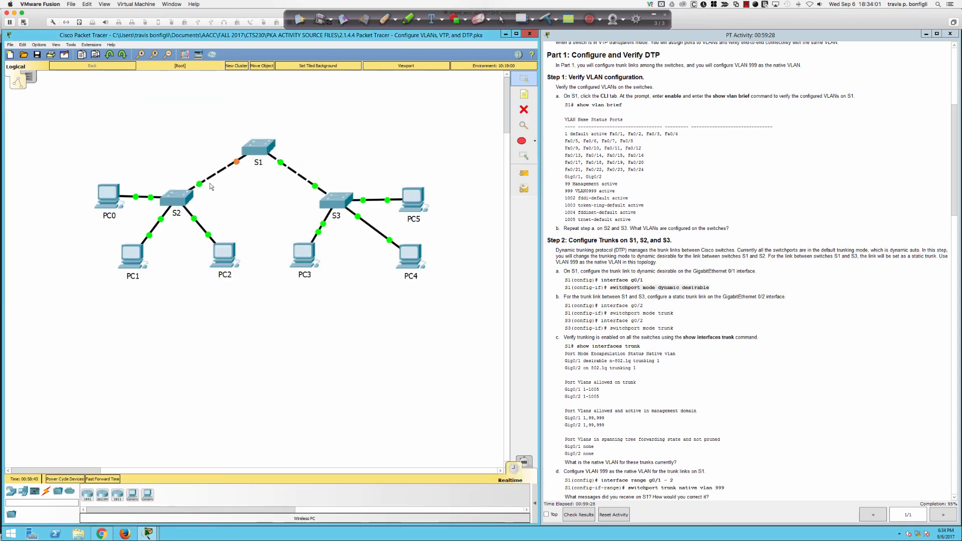
Step: On S2, set interface Gi0/1 to 'switchport mode access', bringing completion to 100%
{"action": "left_click", "coordinate": [182, 198]}
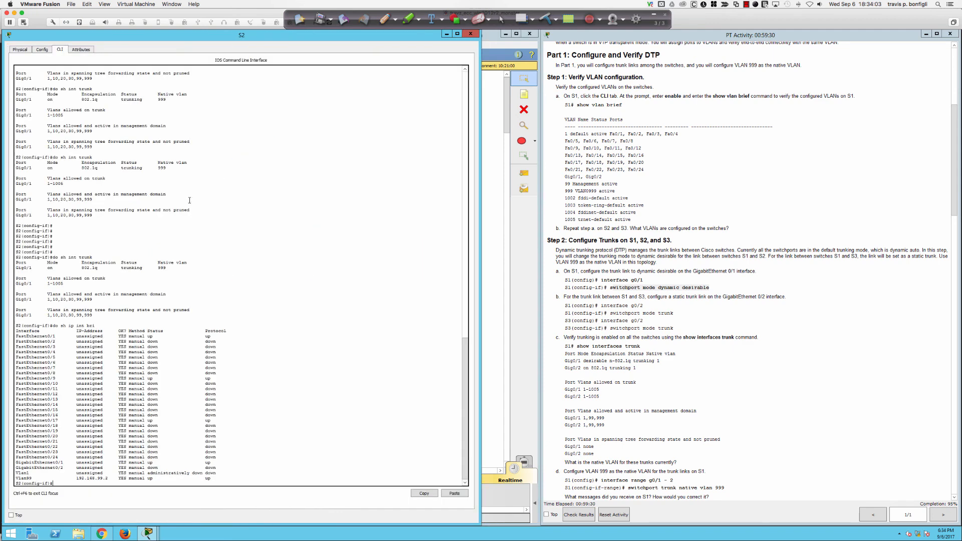
{"action": "type", "text": "int gi0/1"}
{"action": "key", "text": "Return"}
{"action": "type", "text": "swi"}
{"action": "key", "text": "Tab"}
{"action": "type", "text": "mod"}
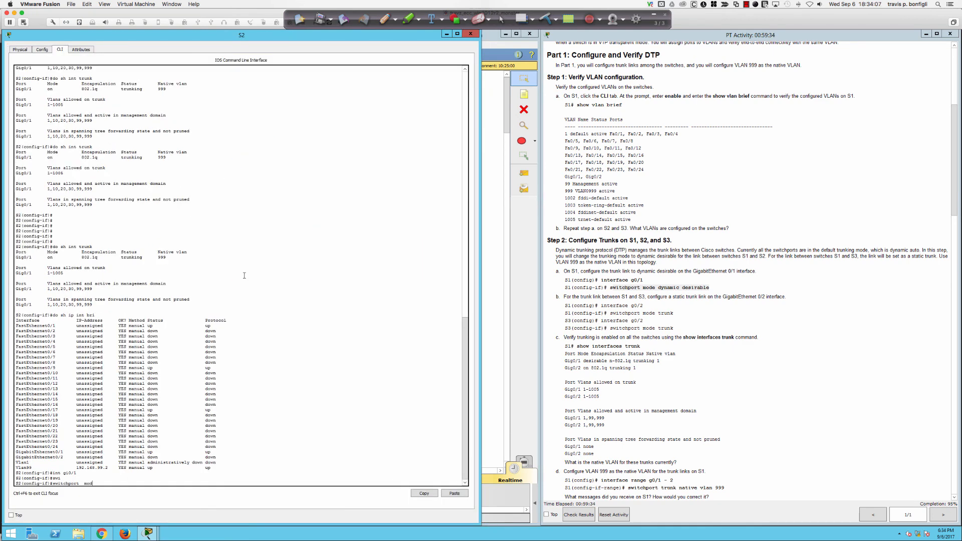
{"action": "type", "text": "e acc"}
{"action": "key", "text": "Return"}
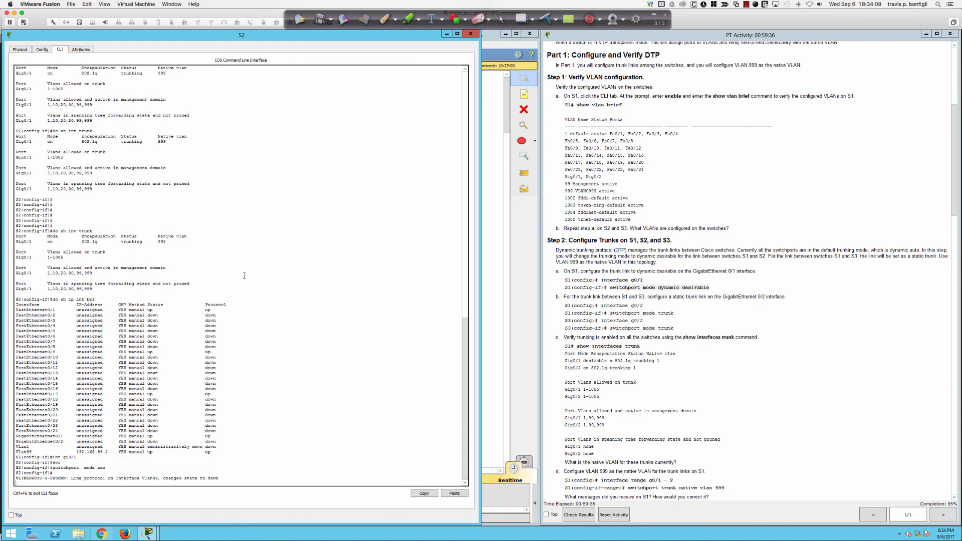
{"action": "key", "text": "Return"}
{"action": "key", "text": "Return"}
{"action": "scroll", "coordinate": [867, 439], "scroll_direction": "up", "scroll_amount": 1}
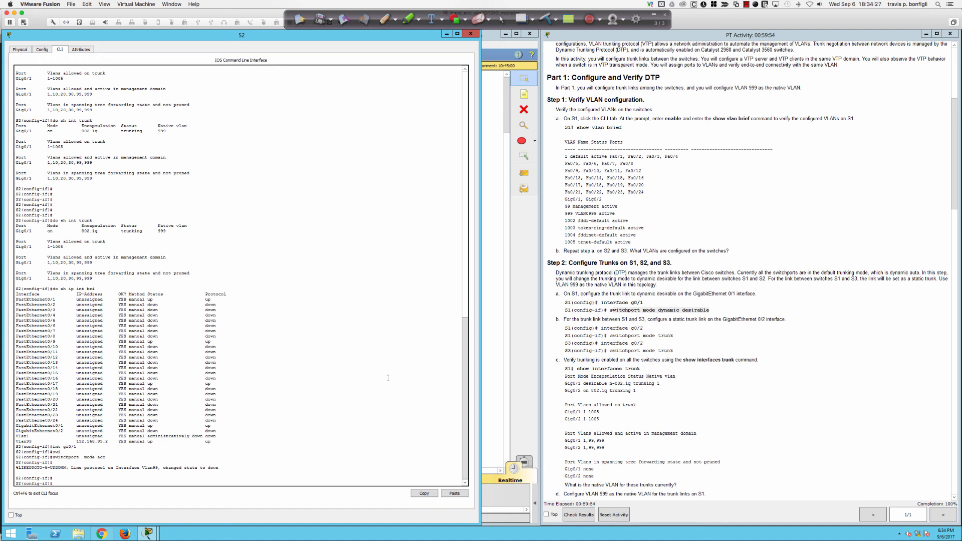
{"action": "left_click", "coordinate": [498, 348]}
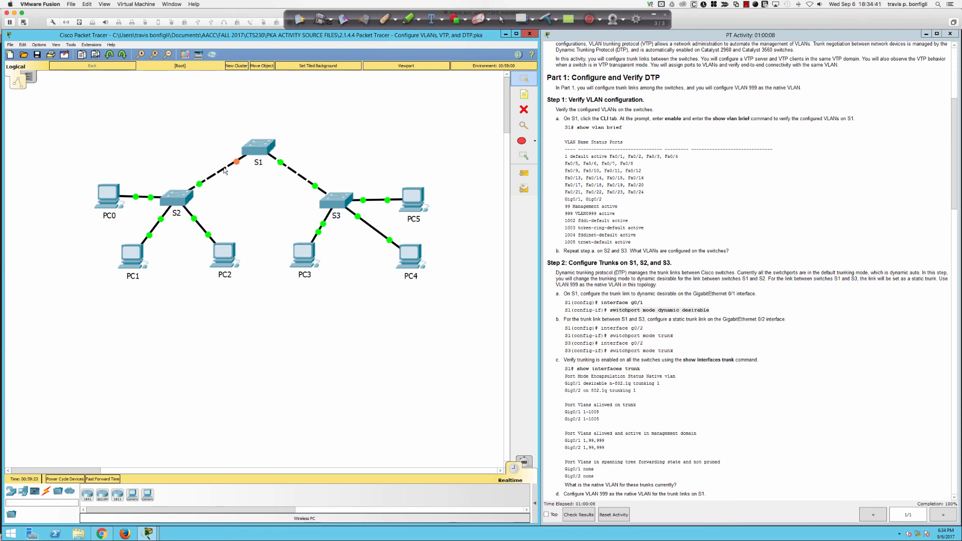
{"action": "left_click", "coordinate": [117, 197]}
{"action": "left_click", "coordinate": [552, 201]}
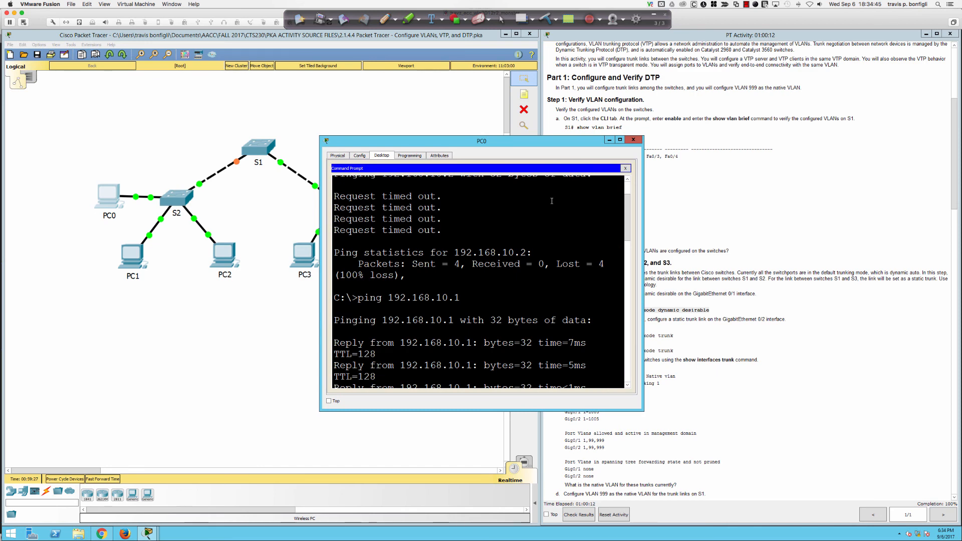
{"action": "key", "text": "Return"}
{"action": "key", "text": "Return"}
{"action": "key", "text": "Up"}
{"action": "key", "text": "Return"}
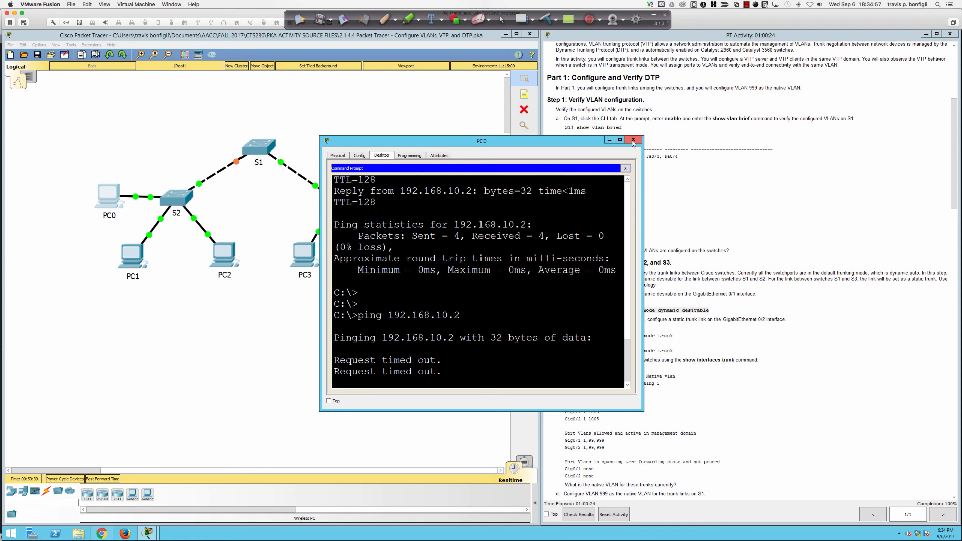
{"action": "left_click", "coordinate": [633, 140]}
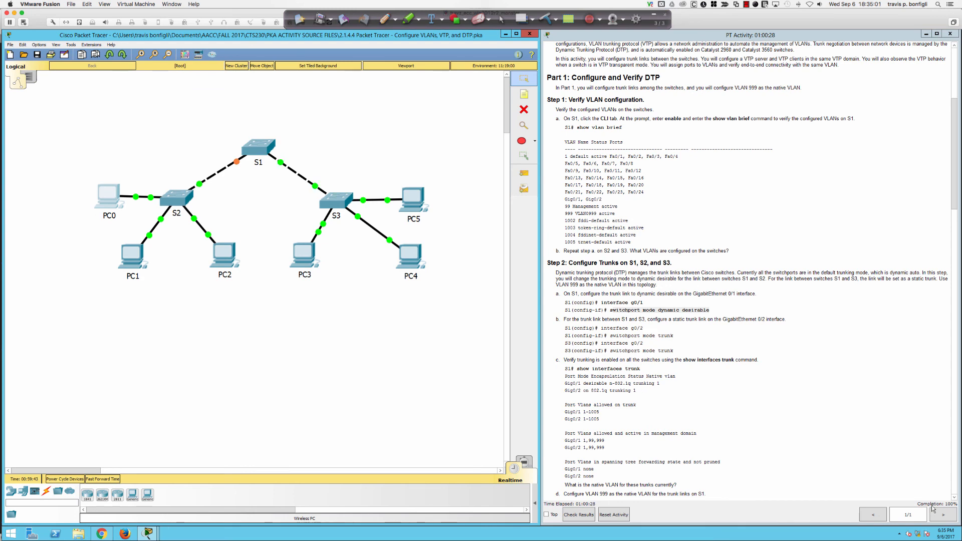
Step: On S1's Gi0/1, try 'switchport mode dynamic desirable'
{"action": "left_click", "coordinate": [262, 148]}
{"action": "key", "text": "Return"}
{"action": "key", "text": "Return"}
{"action": "key", "text": "Return"}
{"action": "key", "text": "Return"}
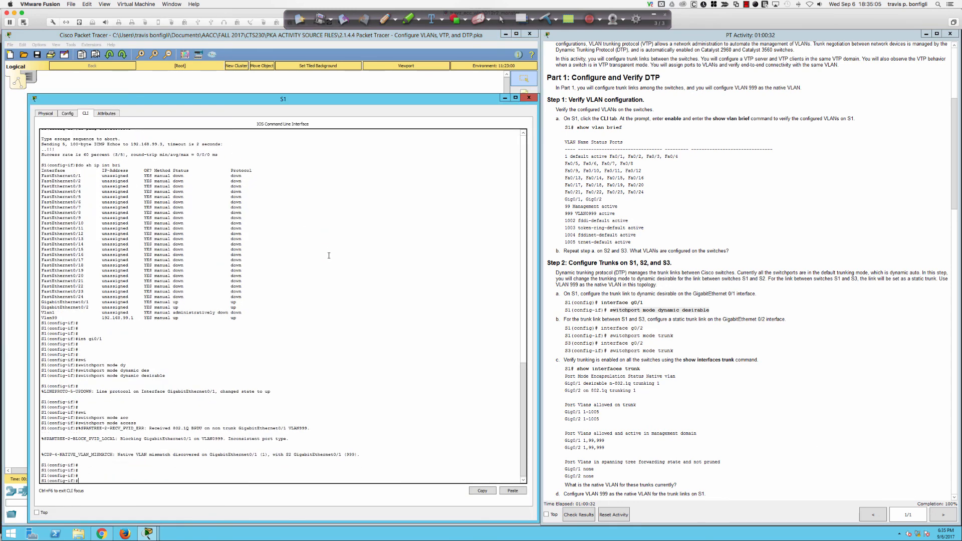
{"action": "type", "text": "swi"}
{"action": "key", "text": "Tab"}
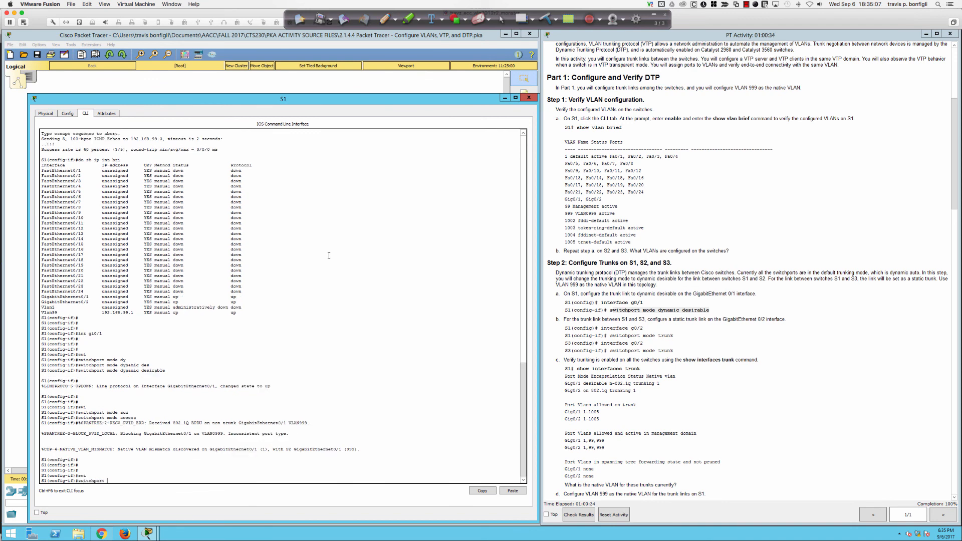
{"action": "type", "text": "mode dy"}
{"action": "key", "text": "Tab"}
{"action": "type", "text": "des"}
{"action": "key", "text": "Tab"}
{"action": "key", "text": "Return"}
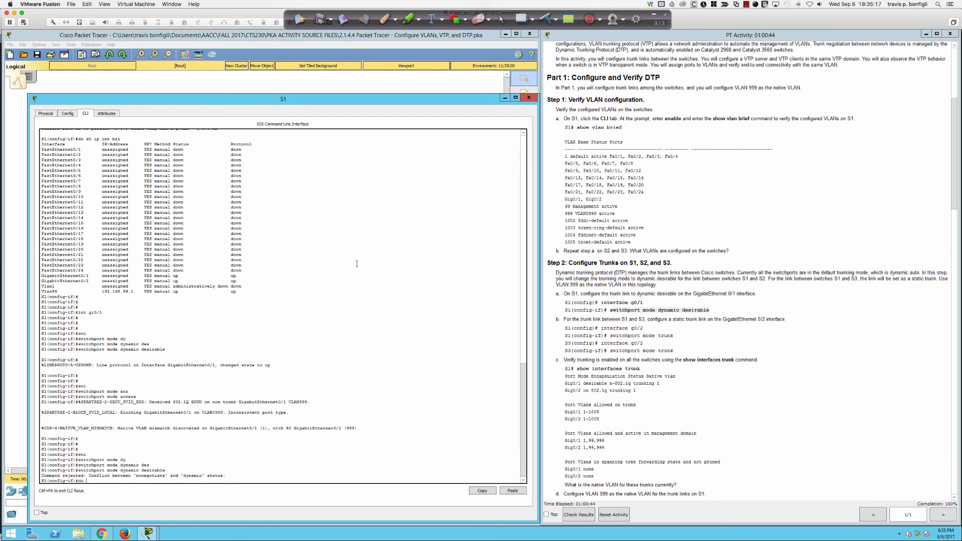
Step: Page through S1's running configuration to find Gi0/1 set to access mode
{"action": "key", "text": "Return"}
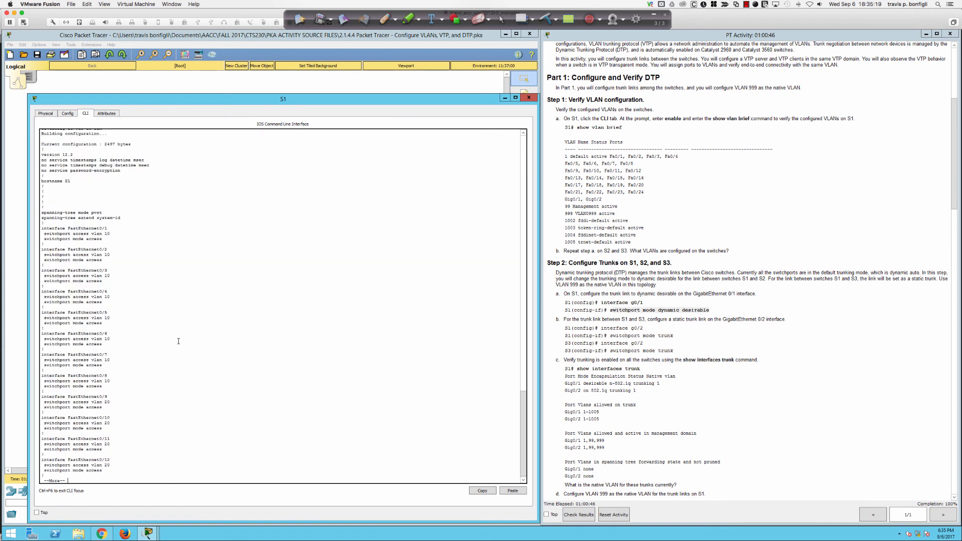
{"action": "key", "text": "space"}
{"action": "key", "text": "space"}
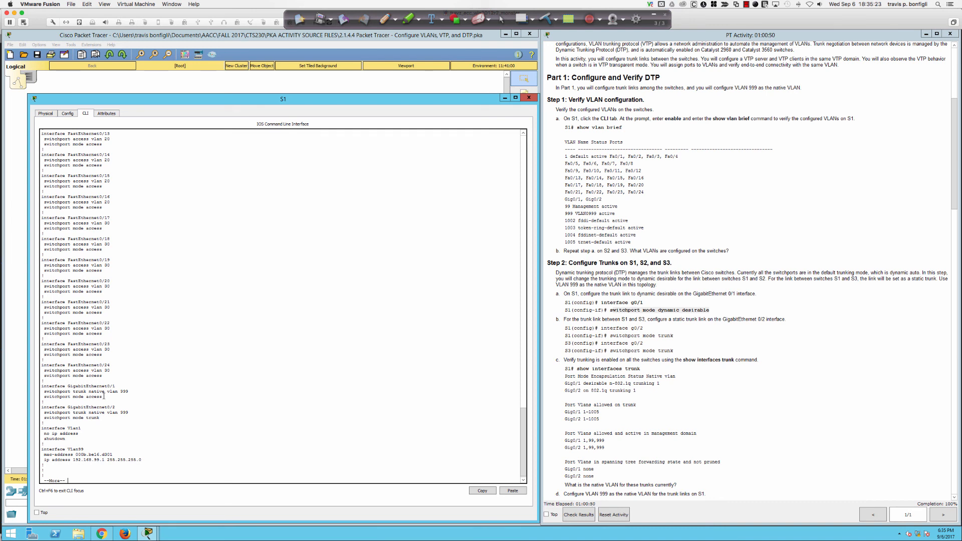
{"action": "left_click_drag", "start_coordinate": [103, 397], "coordinate": [42, 386]}
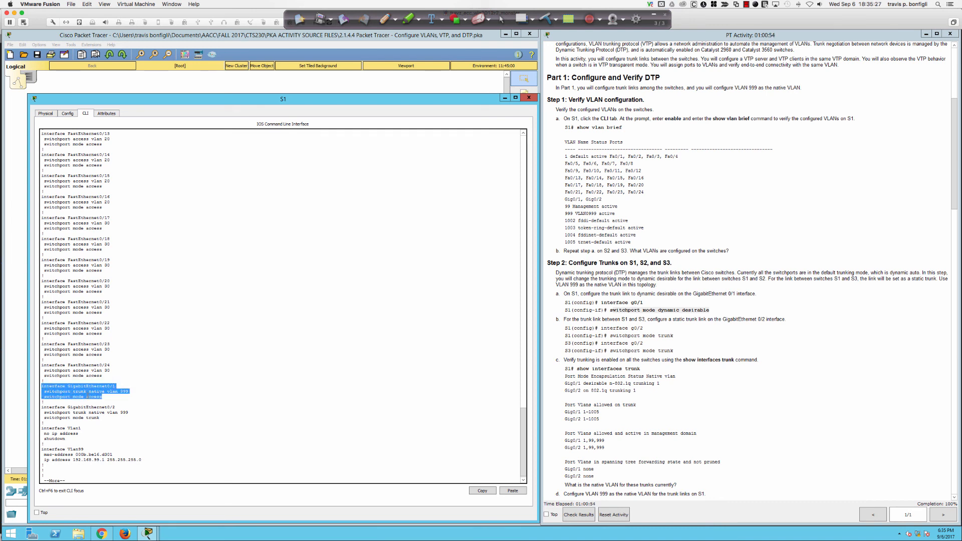
{"action": "key", "text": "ctrl+c"}
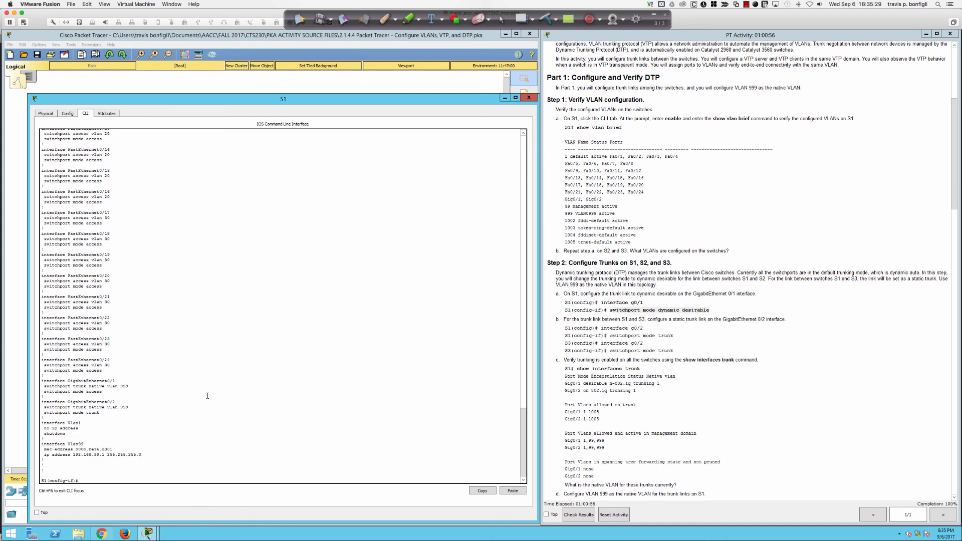
Step: Try removing access mode from Gi0/1 with 'no switchport mode access'
{"action": "type", "text": "sw"}
{"action": "key", "text": "Tab"}
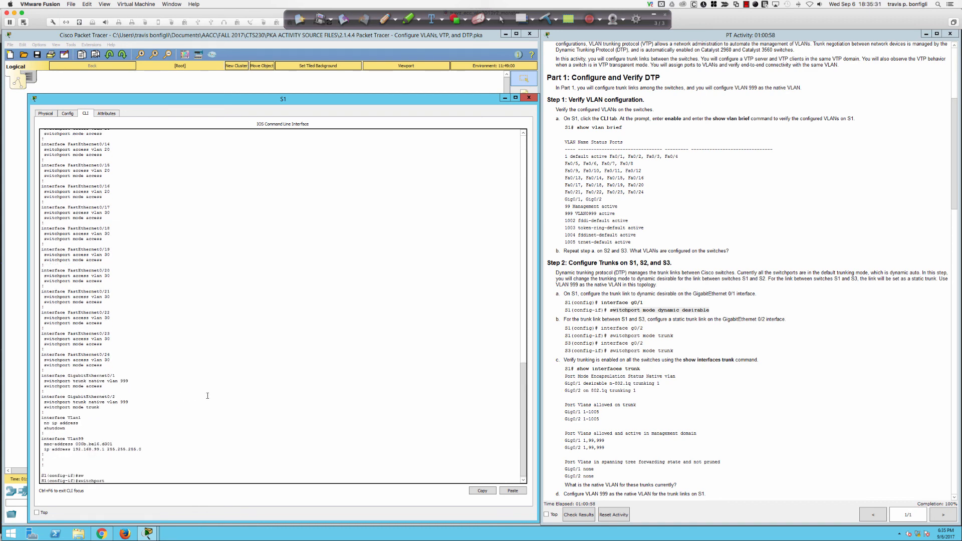
{"action": "key", "text": "BackSpace"}
{"action": "key", "text": "BackSpace"}
{"action": "key", "text": "BackSpace"}
{"action": "key", "text": "BackSpace"}
{"action": "key", "text": "BackSpace"}
{"action": "key", "text": "BackSpace"}
{"action": "key", "text": "BackSpace"}
{"action": "type", "text": "no swi"}
{"action": "key", "text": "Tab"}
{"action": "type", "text": "mode"}
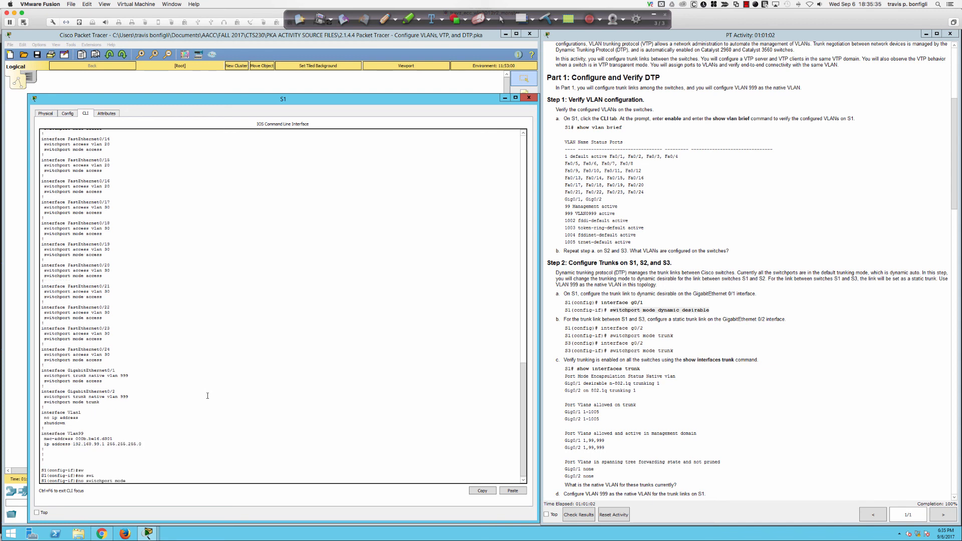
{"action": "type", "text": " acc"}
{"action": "key", "text": "Return"}
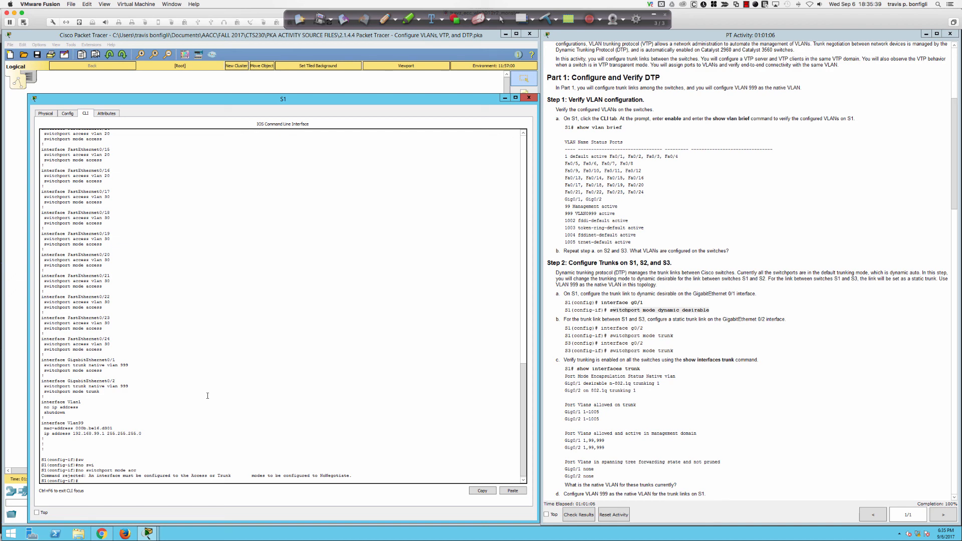
{"action": "key", "text": "Return"}
{"action": "key", "text": "Return"}
{"action": "key", "text": "Return"}
Step: Set S1's Gi0/1 back to 'switchport mode trunk'
{"action": "type", "text": "swi"}
{"action": "key", "text": "Tab"}
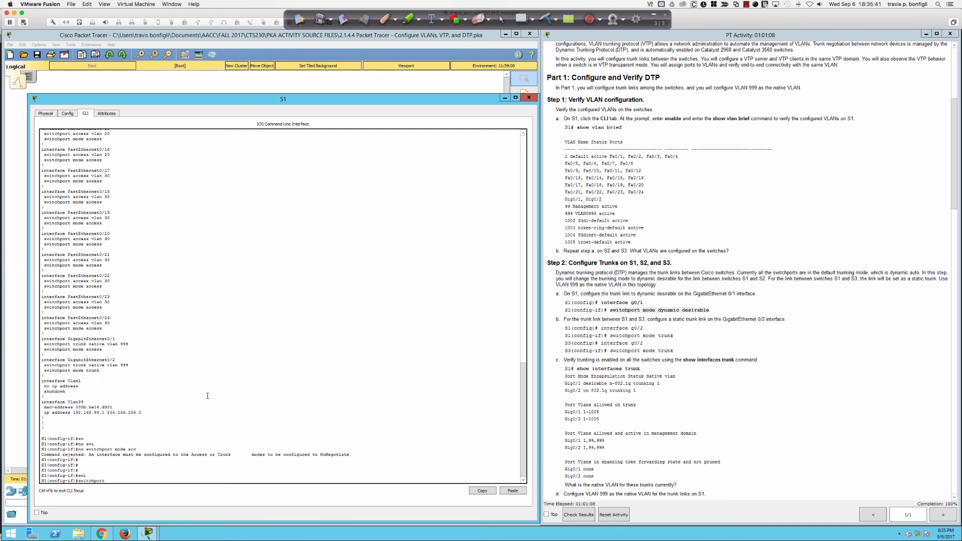
{"action": "type", "text": "mode trun"}
{"action": "key", "text": "Tab"}
{"action": "key", "text": "Return"}
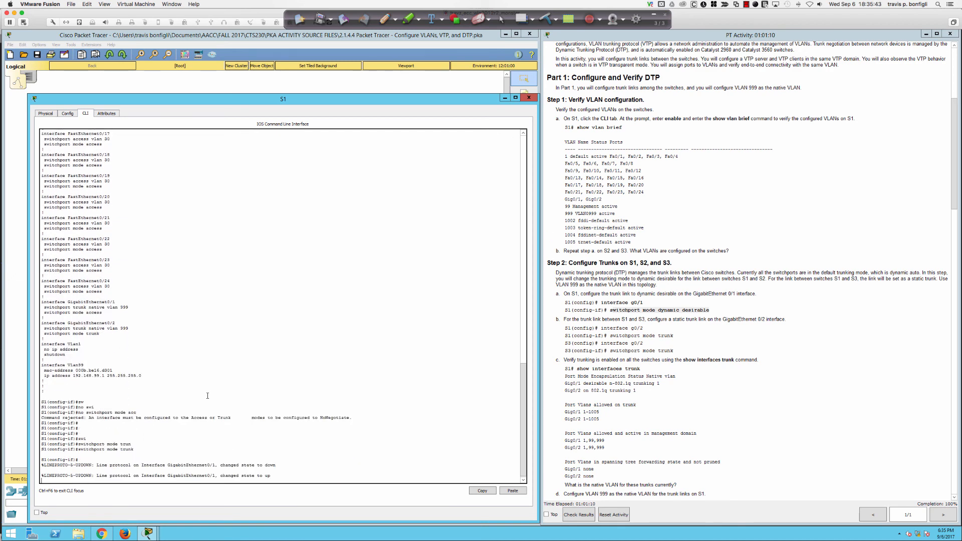
{"action": "key", "text": "Return"}
{"action": "key", "text": "Return"}
{"action": "key", "text": "Return"}
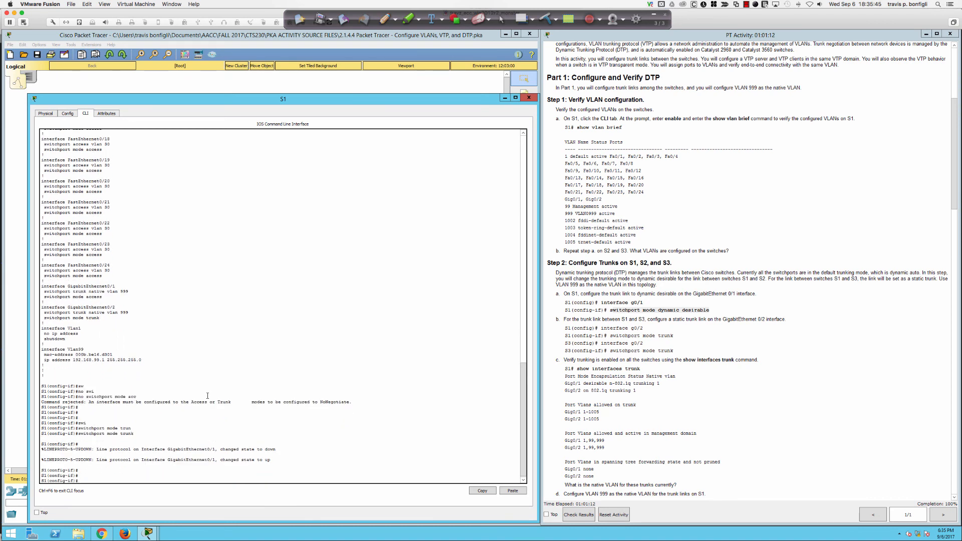
Step: Retry dynamic desirable on Gi0/1, rejected over the nonegotiate conflict, then open S2's CLI
{"action": "type", "text": "swi"}
{"action": "key", "text": "Tab"}
{"action": "type", "text": "mode dy"}
{"action": "key", "text": "Tab"}
{"action": "type", "text": "des"}
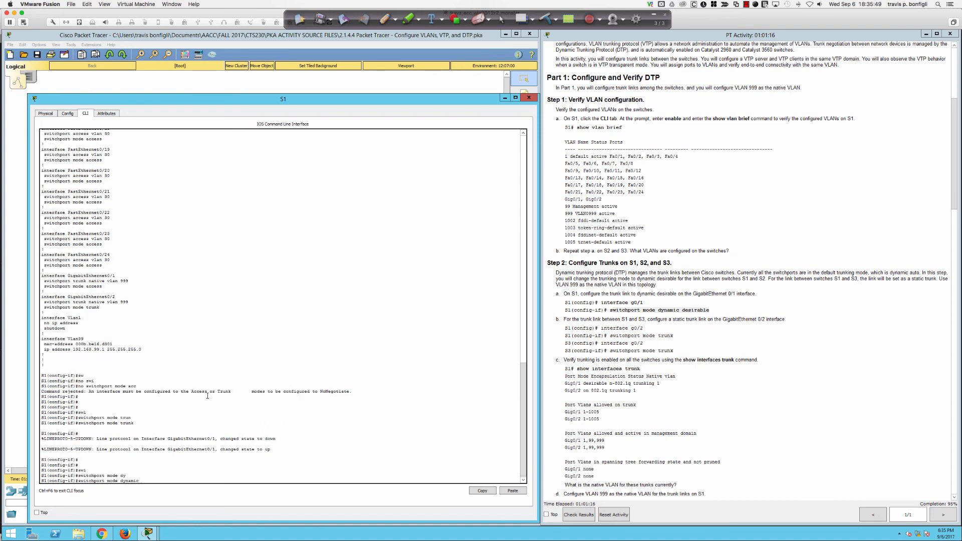
{"action": "key", "text": "Tab"}
{"action": "key", "text": "Return"}
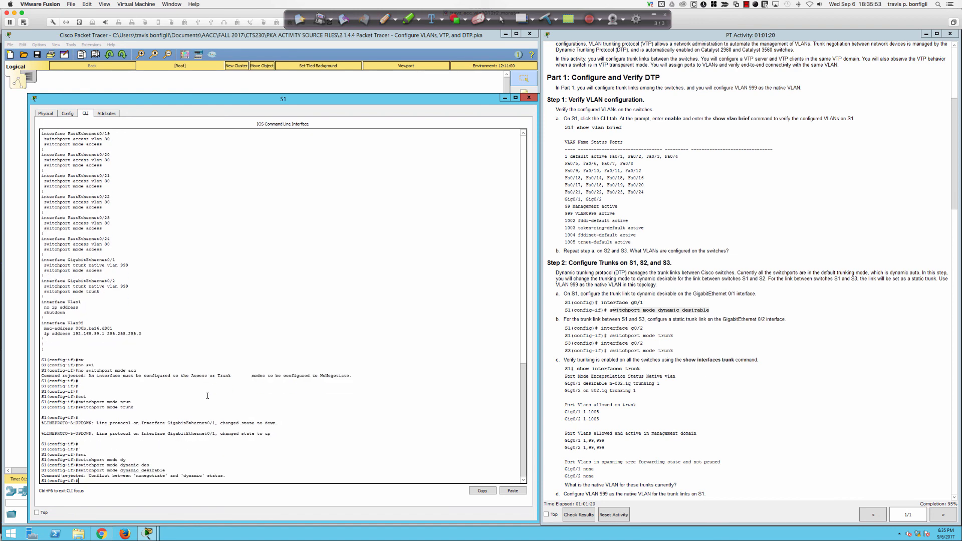
{"action": "key", "text": "Return"}
{"action": "key", "text": "Return"}
{"action": "key", "text": "Return"}
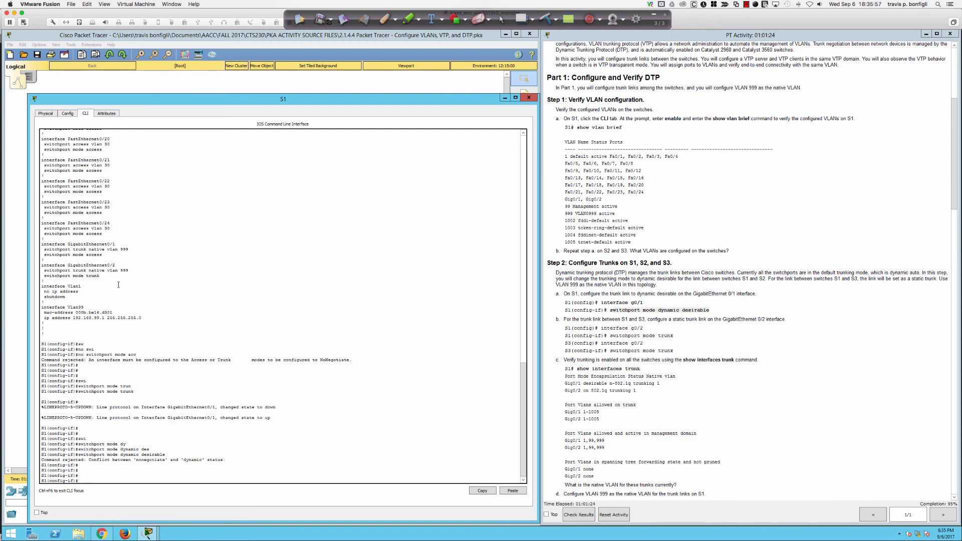
{"action": "left_click", "coordinate": [13, 288]}
{"action": "left_click", "coordinate": [172, 208]}
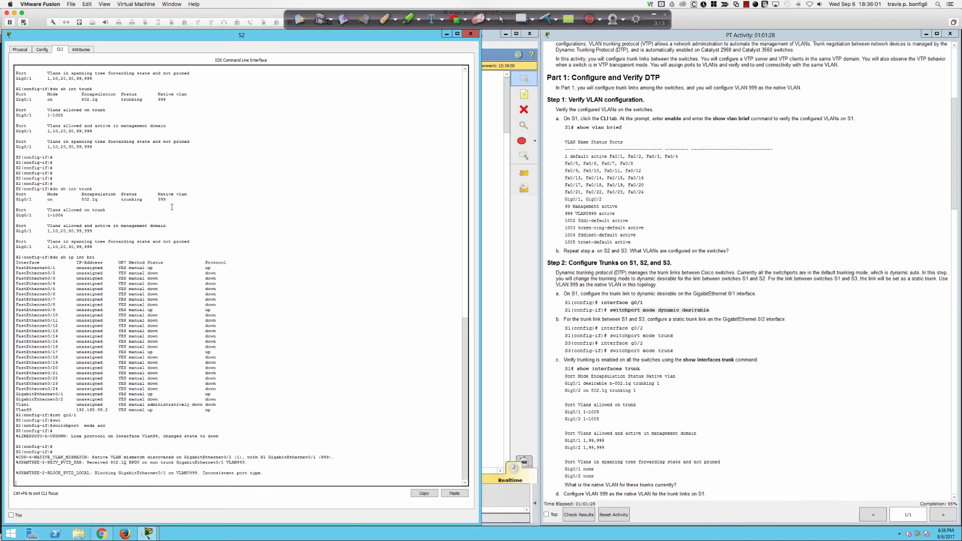
Step: Enter 'switchport mode trunk' on S2's Gi0/1 so its link and Vlan99 come up
{"action": "key", "text": "Return"}
{"action": "key", "text": "Return"}
{"action": "key", "text": "Return"}
{"action": "key", "text": "Return"}
{"action": "key", "text": "Return"}
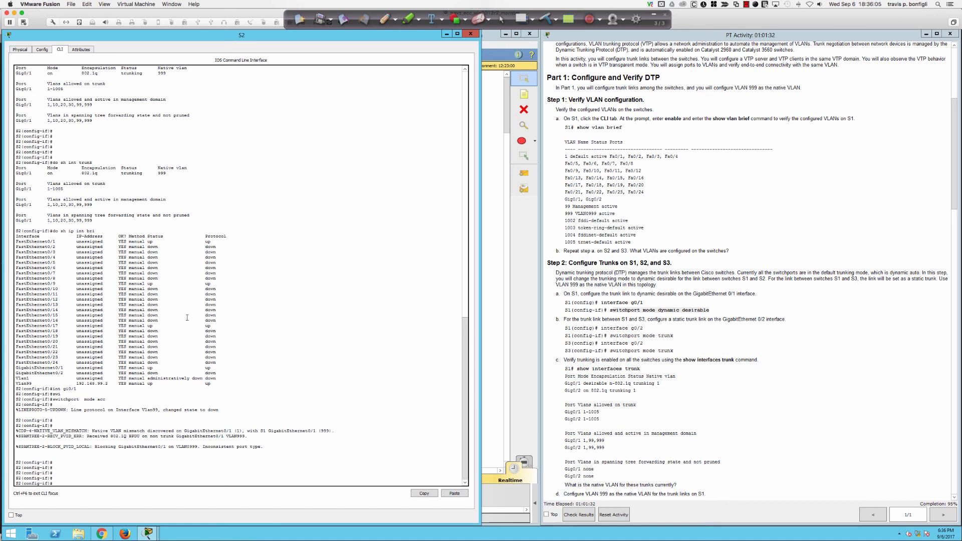
{"action": "type", "text": "swi"}
{"action": "key", "text": "Tab"}
{"action": "type", "text": "mode trunk"}
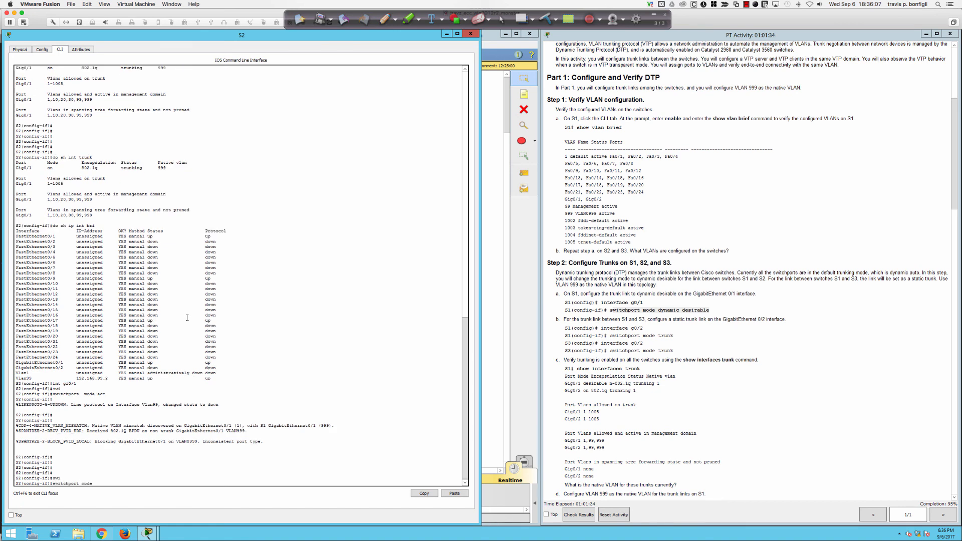
{"action": "key", "text": "Return"}
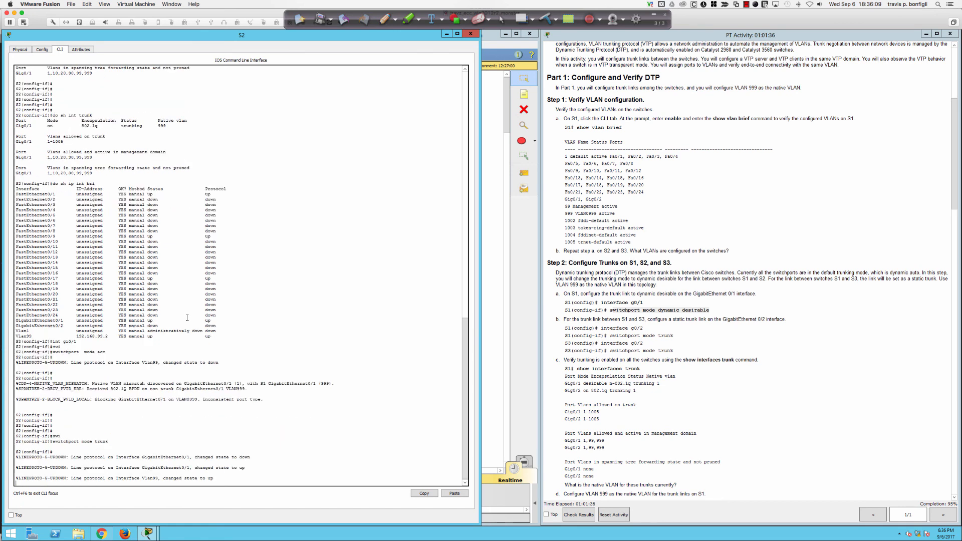
{"action": "key", "text": "Return"}
{"action": "key", "text": "Return"}
{"action": "key", "text": "Return"}
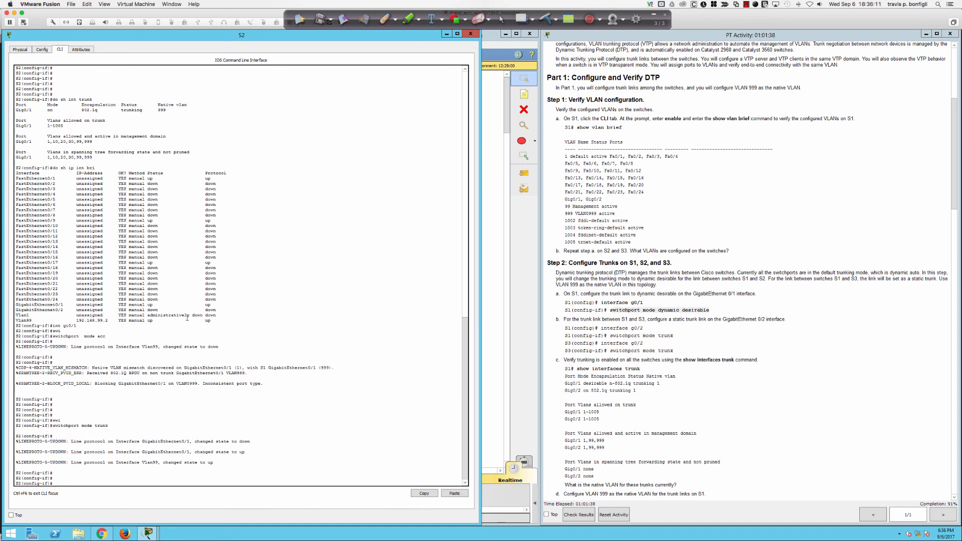
{"action": "key", "text": "Return"}
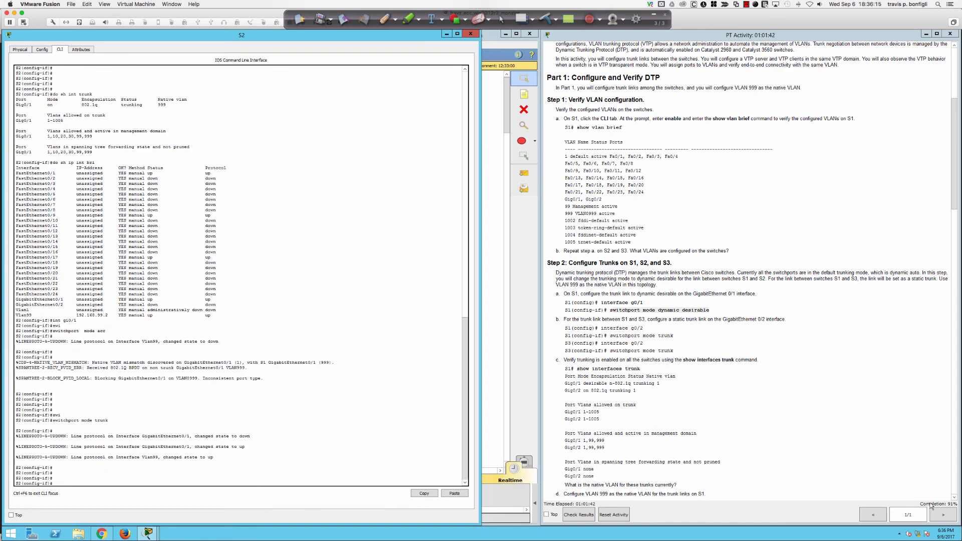
{"action": "mouse_move", "coordinate": [942, 507]}
Step: Scroll through the activity instructions, then close S2's window to show the topology
{"action": "scroll", "coordinate": [655, 407], "scroll_direction": "down", "scroll_amount": 5}
{"action": "scroll", "coordinate": [654, 407], "scroll_direction": "down", "scroll_amount": 10}
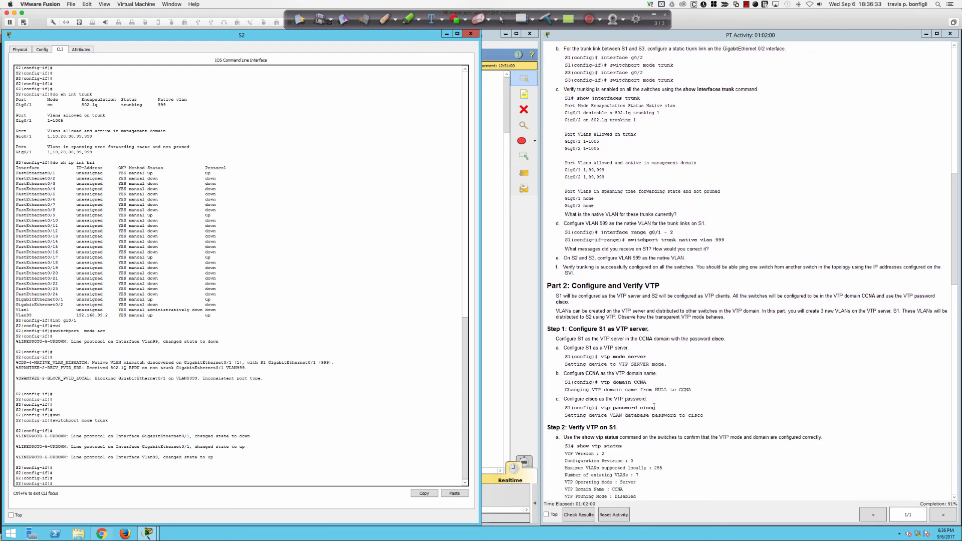
{"action": "scroll", "coordinate": [655, 407], "scroll_direction": "down", "scroll_amount": 3}
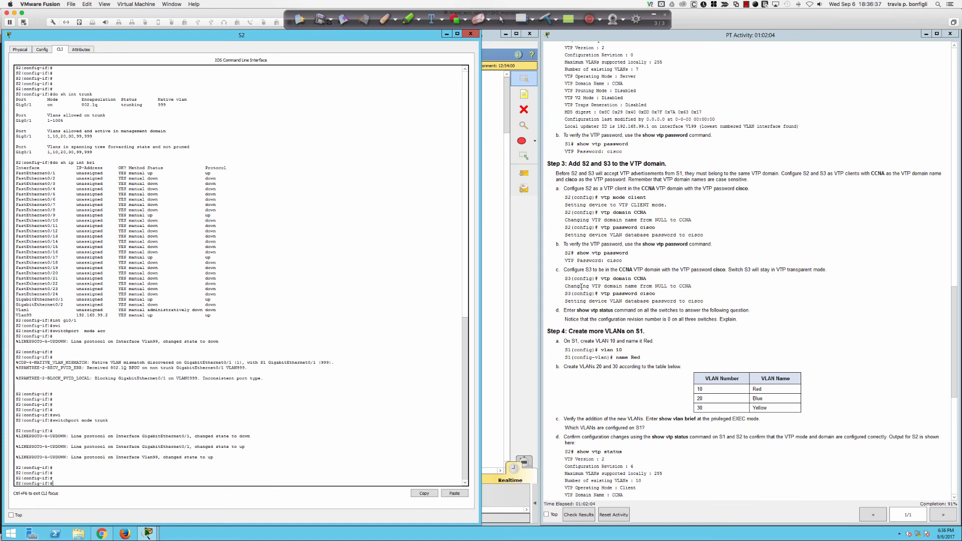
{"action": "scroll", "coordinate": [581, 284], "scroll_direction": "down", "scroll_amount": 2}
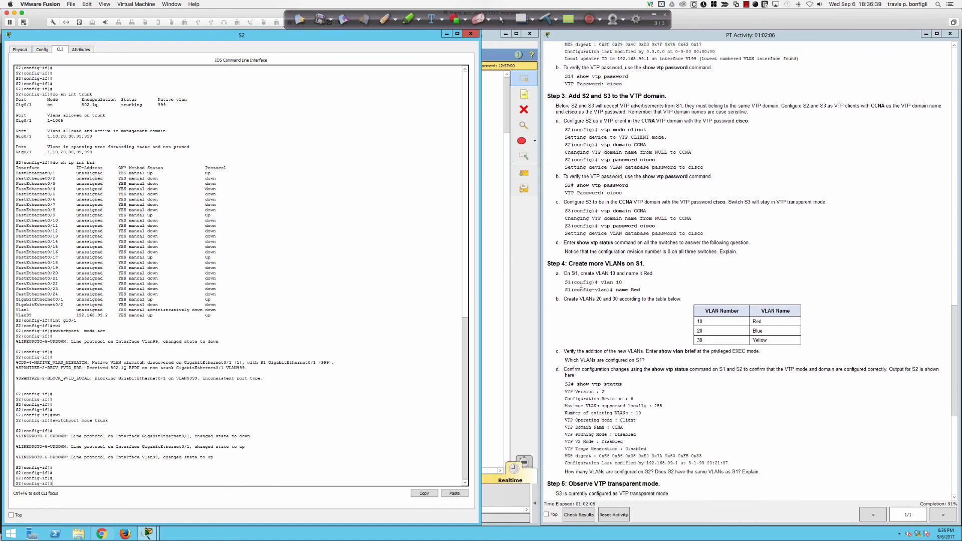
{"action": "scroll", "coordinate": [581, 284], "scroll_direction": "down", "scroll_amount": 4}
{"action": "scroll", "coordinate": [581, 284], "scroll_direction": "up", "scroll_amount": 5}
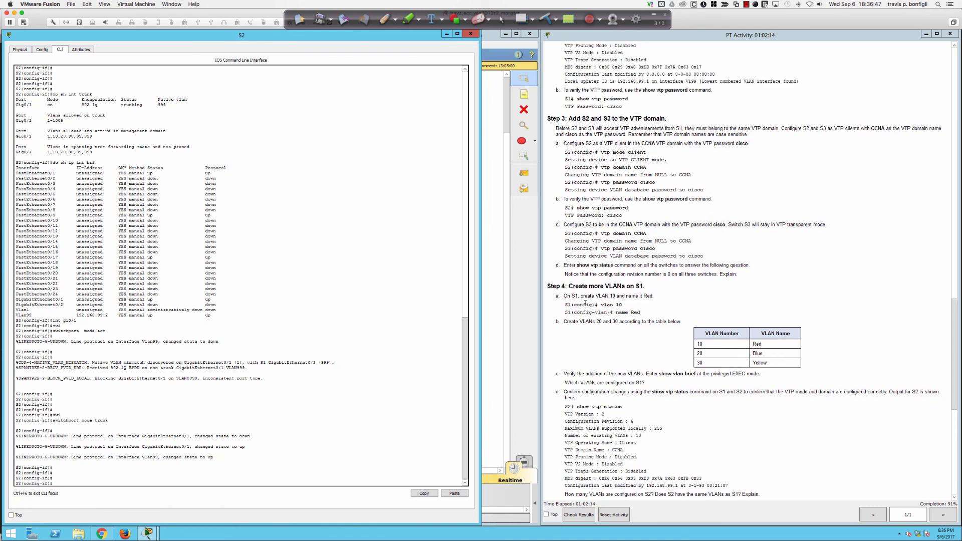
{"action": "scroll", "coordinate": [585, 304], "scroll_direction": "up", "scroll_amount": 15}
{"action": "scroll", "coordinate": [585, 304], "scroll_direction": "up", "scroll_amount": 5}
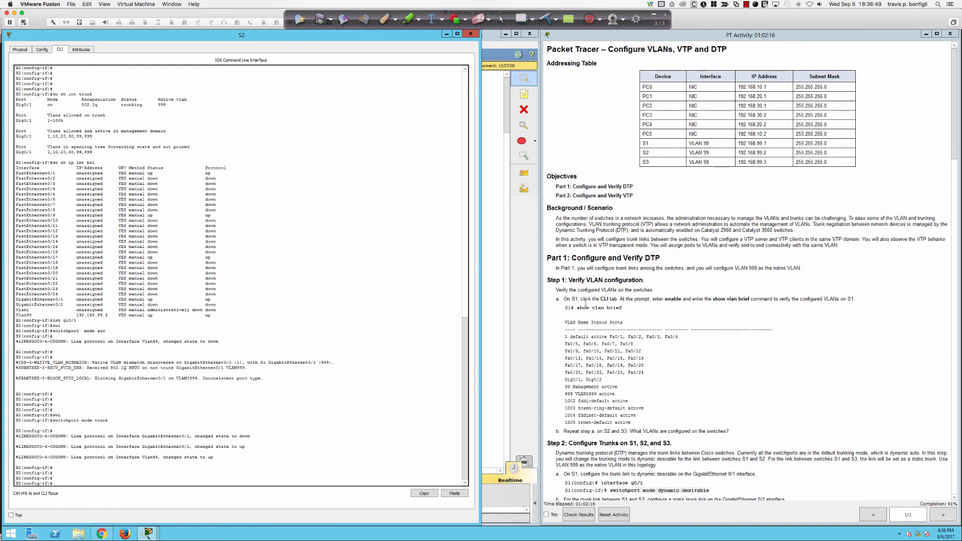
{"action": "left_click", "coordinate": [471, 34]}
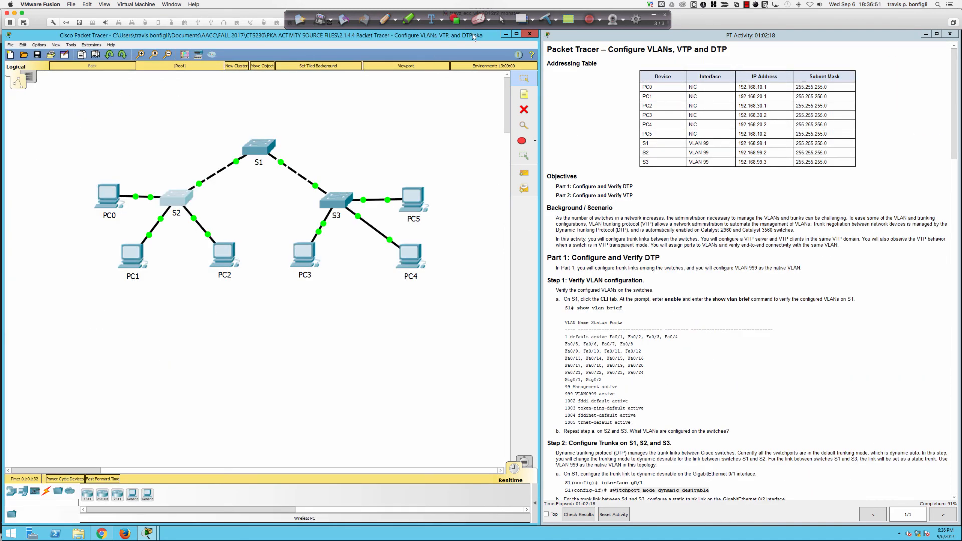